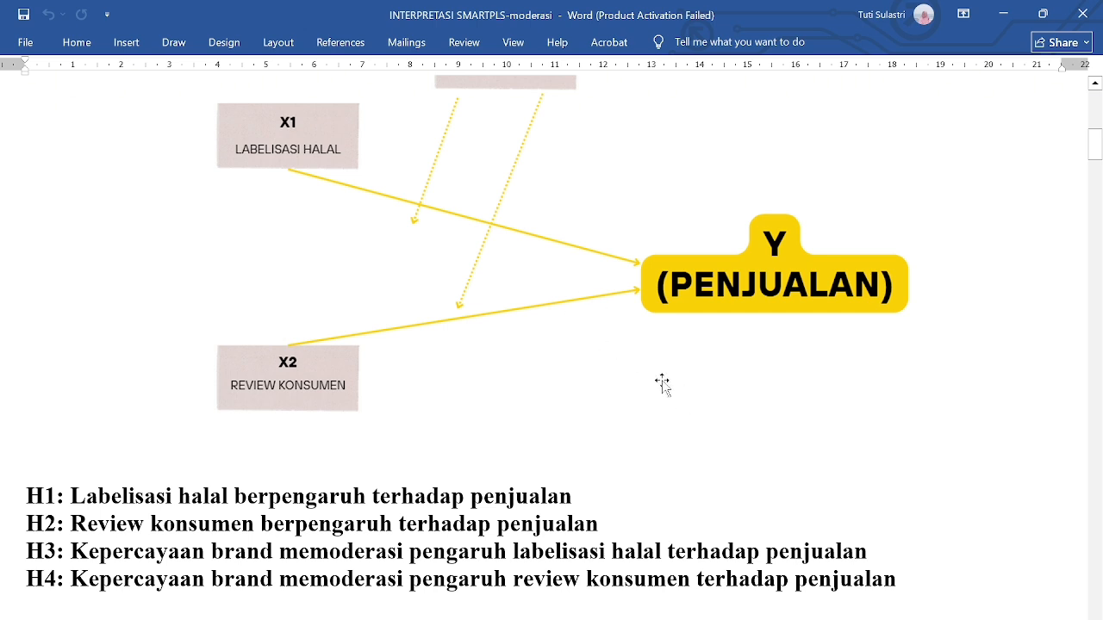
- Read through the research framework, hypotheses and SEM path diagram in the document up to the Analisis Outer Model section
{"action": "scroll", "coordinate": [662, 384], "scroll_direction": "up", "scroll_amount": 1}
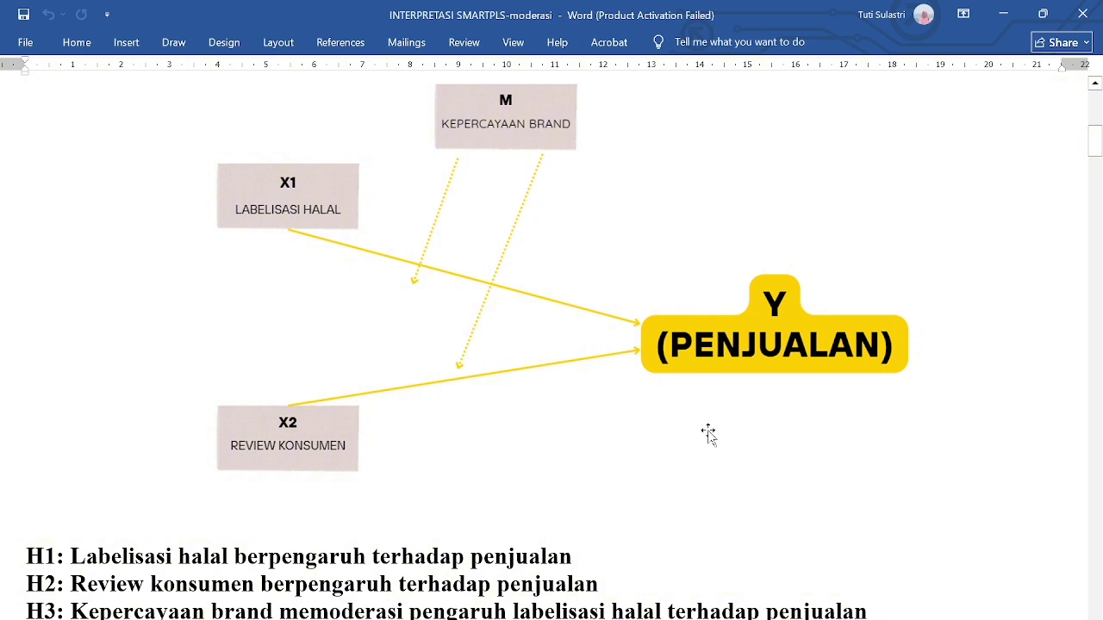
{"action": "scroll", "coordinate": [726, 490], "scroll_direction": "down", "scroll_amount": 15}
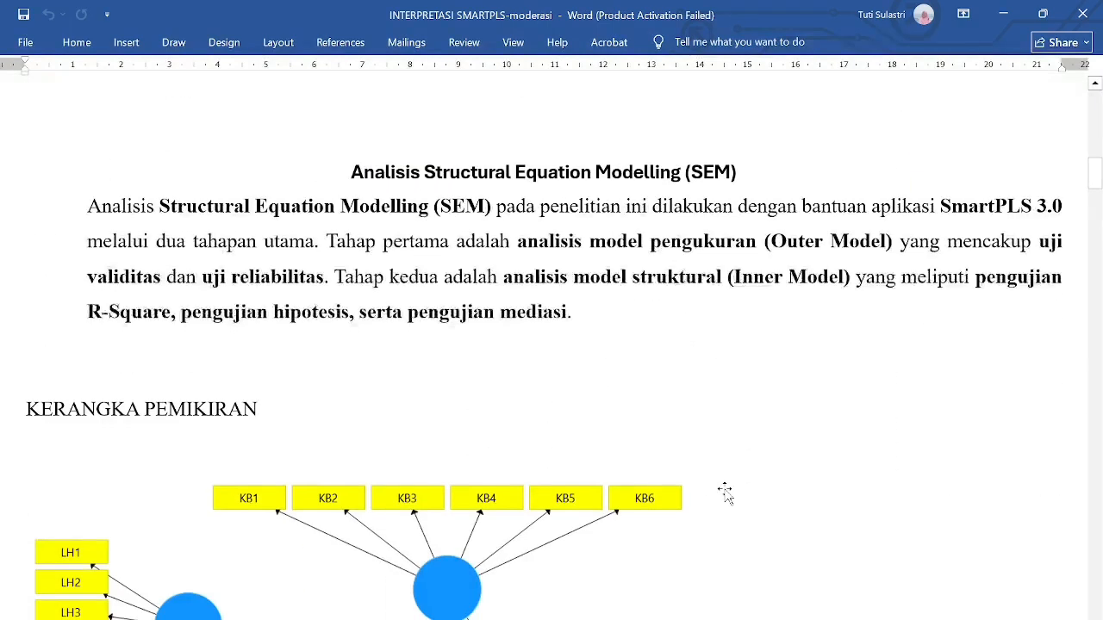
{"action": "scroll", "coordinate": [725, 491], "scroll_direction": "up", "scroll_amount": 1}
{"action": "scroll", "coordinate": [726, 491], "scroll_direction": "down", "scroll_amount": 1}
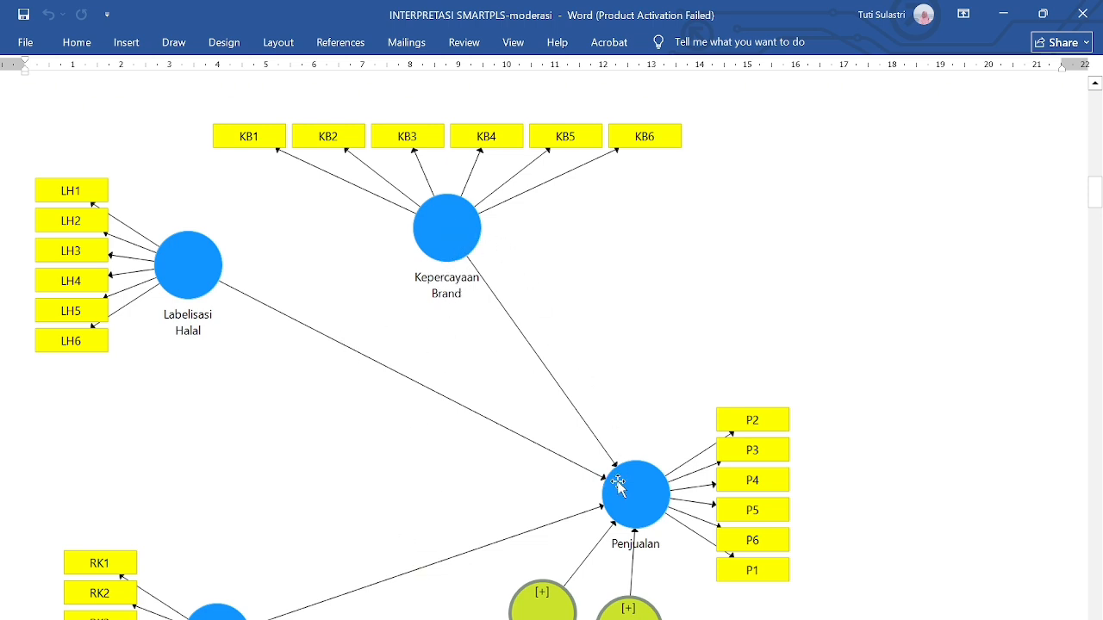
{"action": "scroll", "coordinate": [635, 486], "scroll_direction": "down", "scroll_amount": 3}
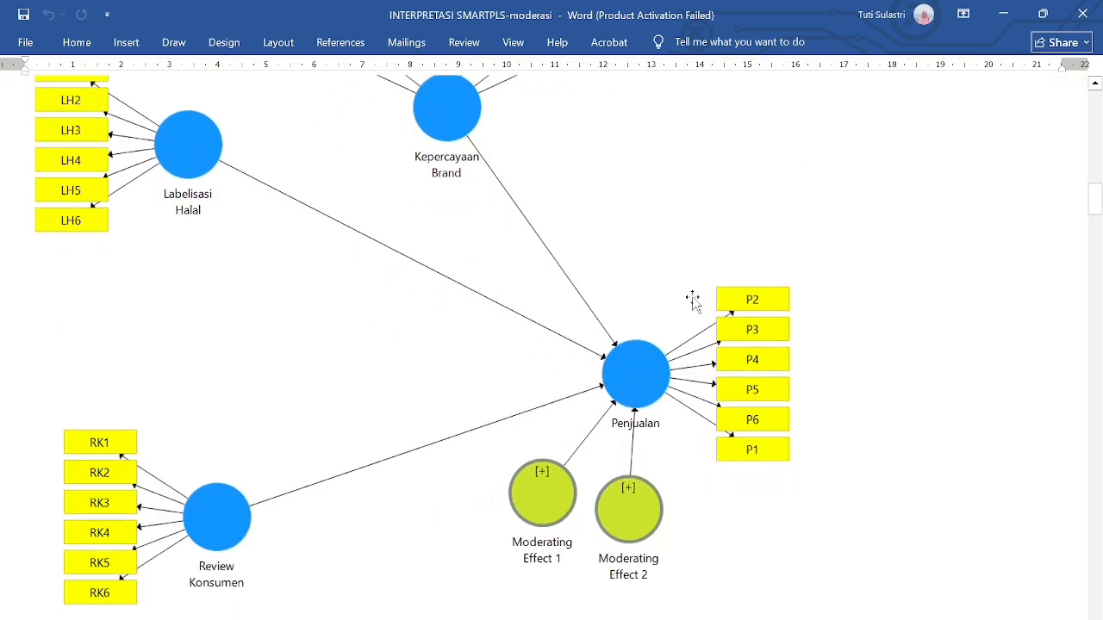
{"action": "scroll", "coordinate": [689, 435], "scroll_direction": "down", "scroll_amount": 5}
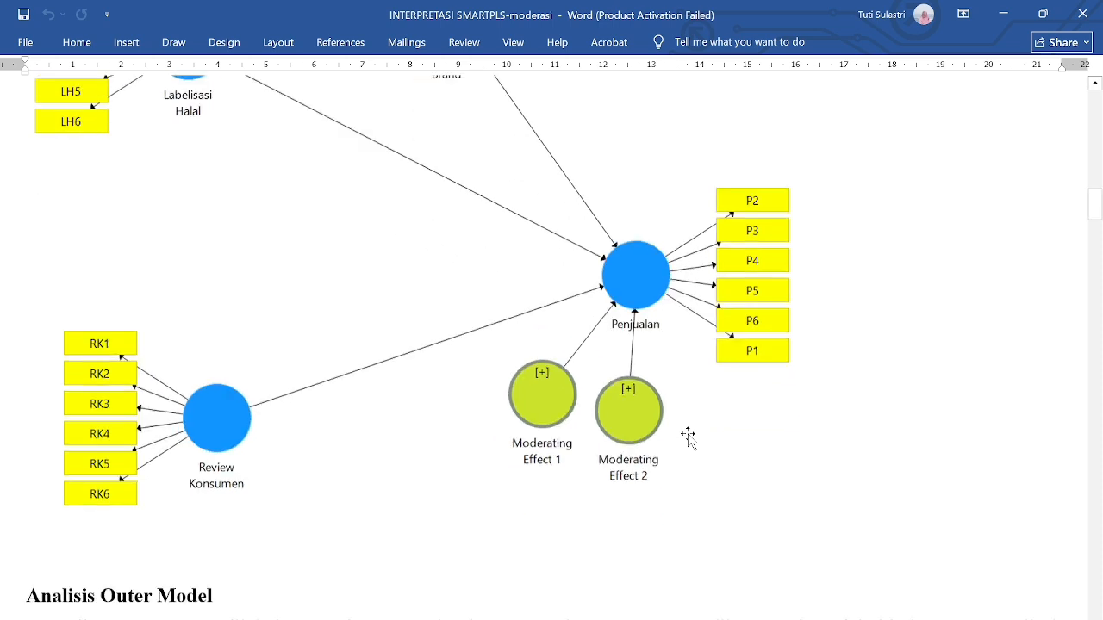
{"action": "scroll", "coordinate": [688, 435], "scroll_direction": "down", "scroll_amount": 6}
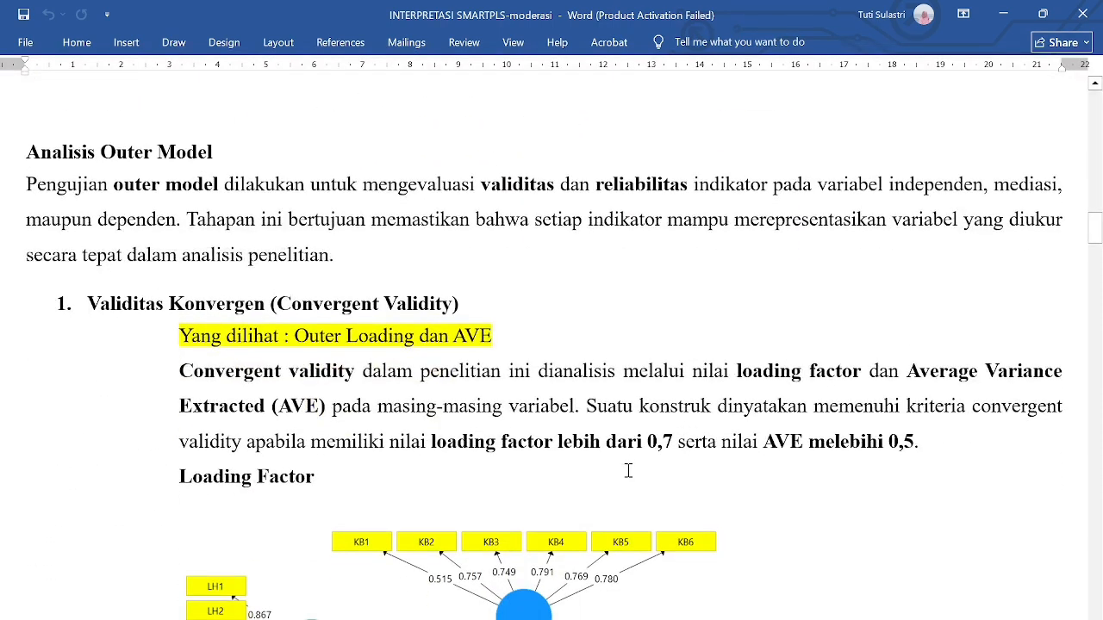
- Switch to the PRAKTIKUM SMARTPLS PDF in Chrome and review the SEM-PLS testing flow up to the Outer Model slide
{"action": "left_click", "coordinate": [526, 619]}
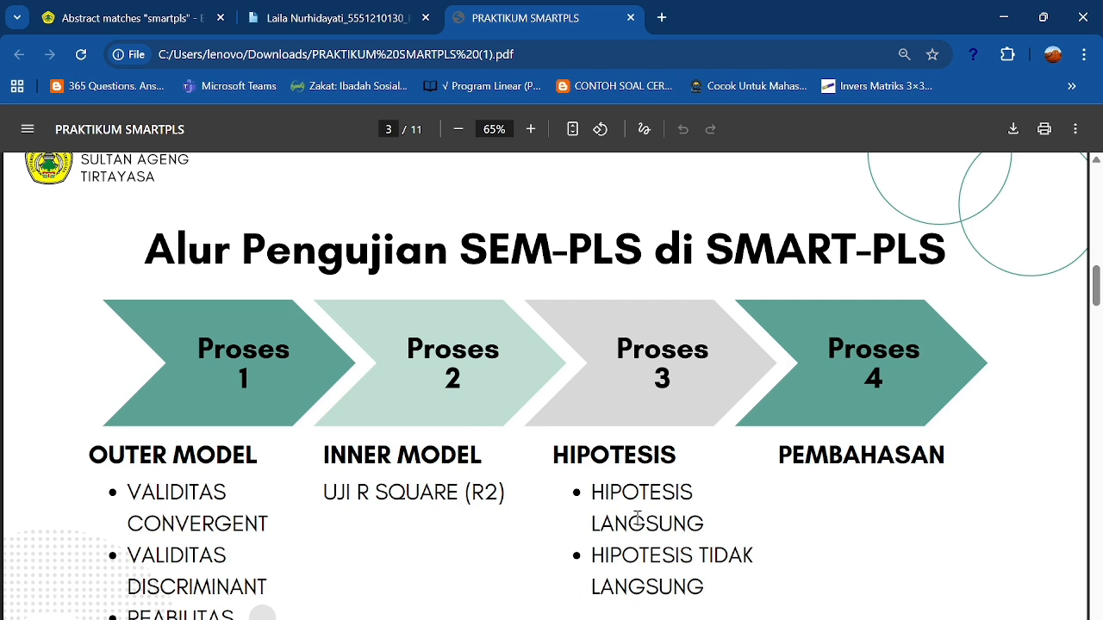
{"action": "scroll", "coordinate": [595, 523], "scroll_direction": "down", "scroll_amount": 8}
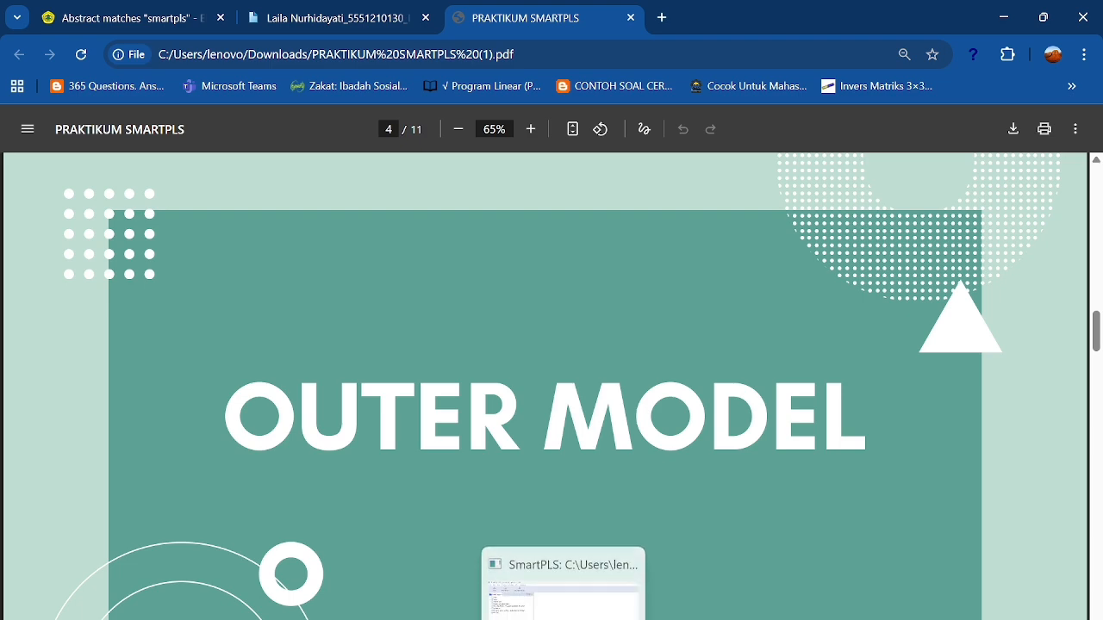
- Switch to SmartPLS and create a new project named NAMA_NIM_MODERASI
{"action": "left_click", "coordinate": [563, 603]}
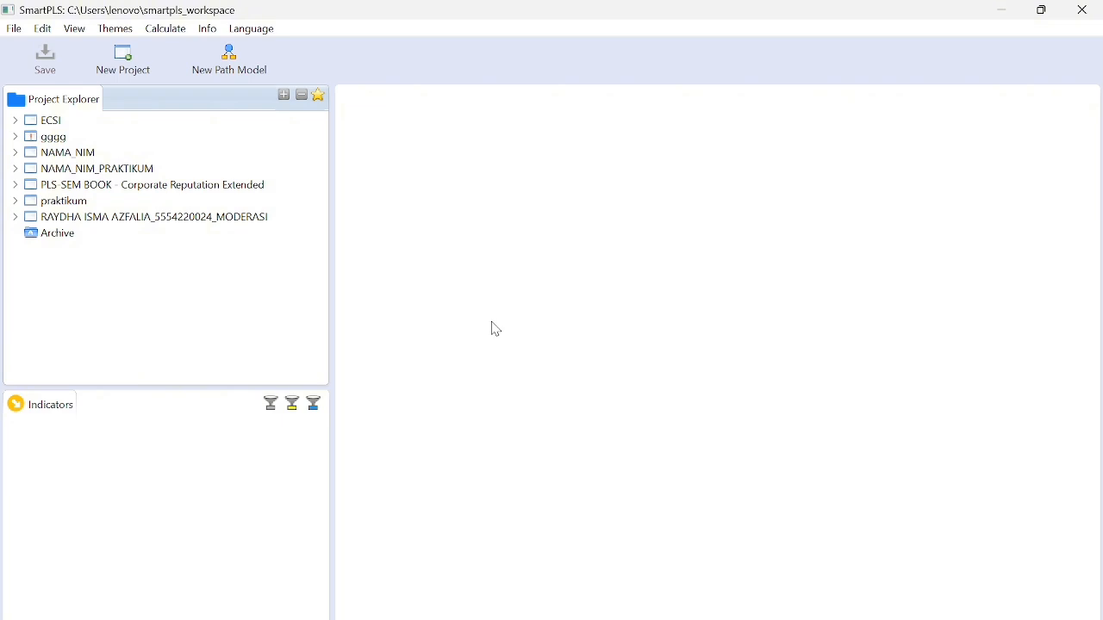
{"action": "left_click", "coordinate": [120, 64]}
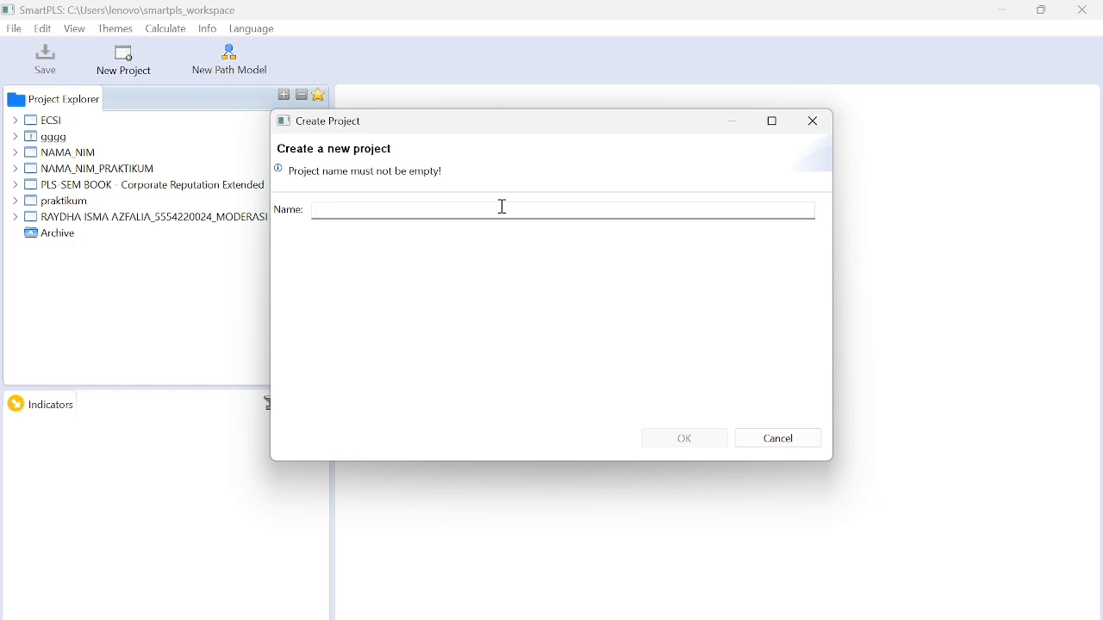
{"action": "type", "text": "NAMA"}
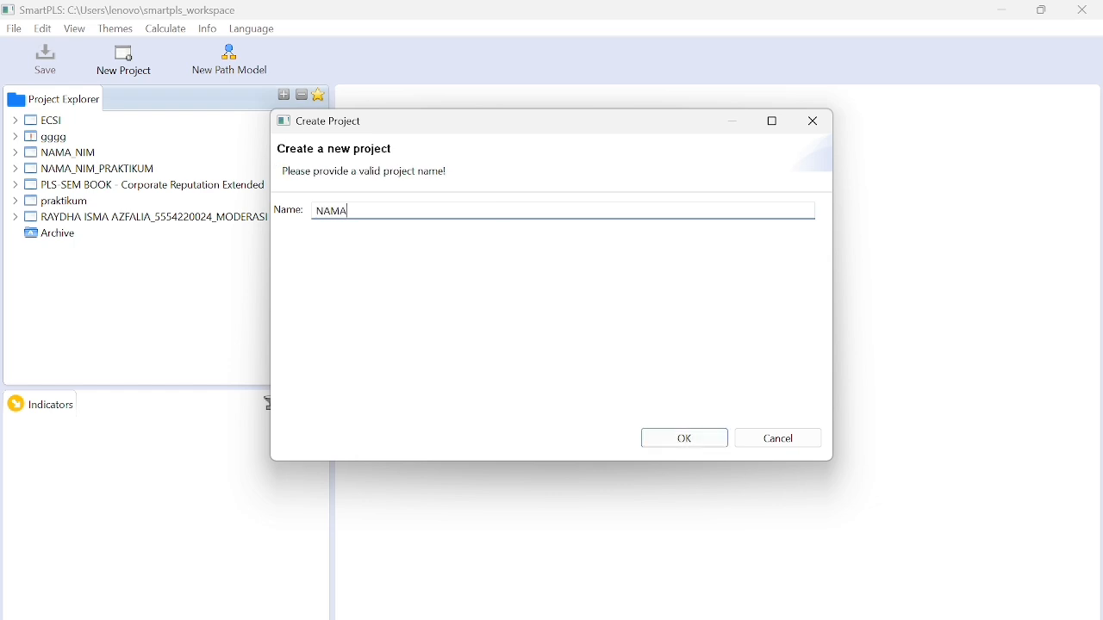
{"action": "type", "text": "_NIM"}
{"action": "left_click", "coordinate": [664, 441]}
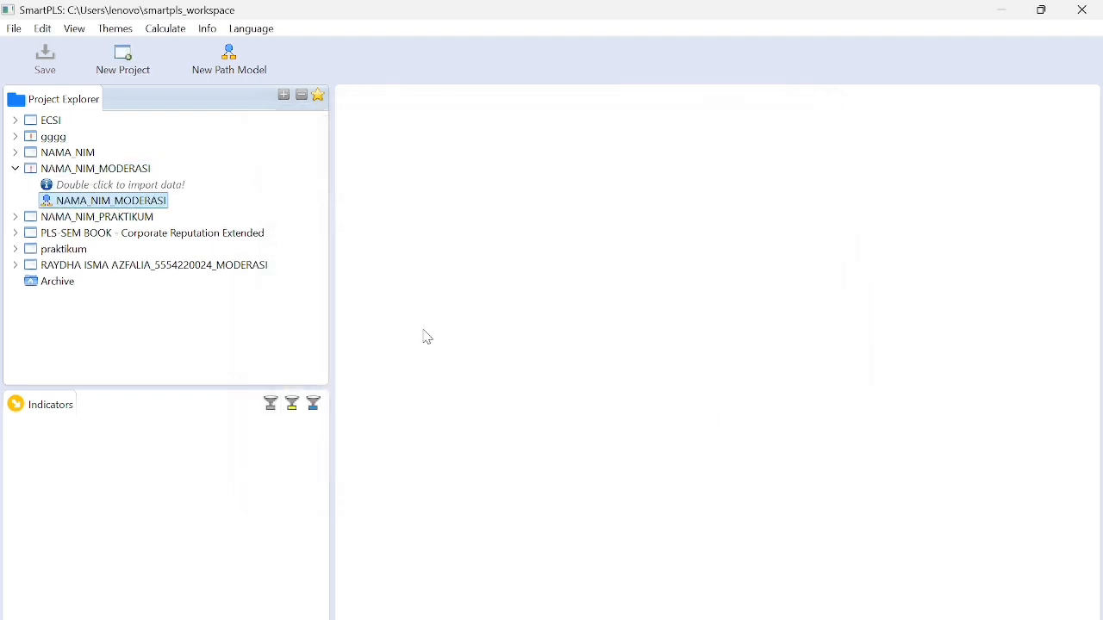
- Import the DATA SMARTPLS file from Downloads into the NAMA_NIM_MODERASI project and look over its indicators
{"action": "double_click", "coordinate": [139, 188]}
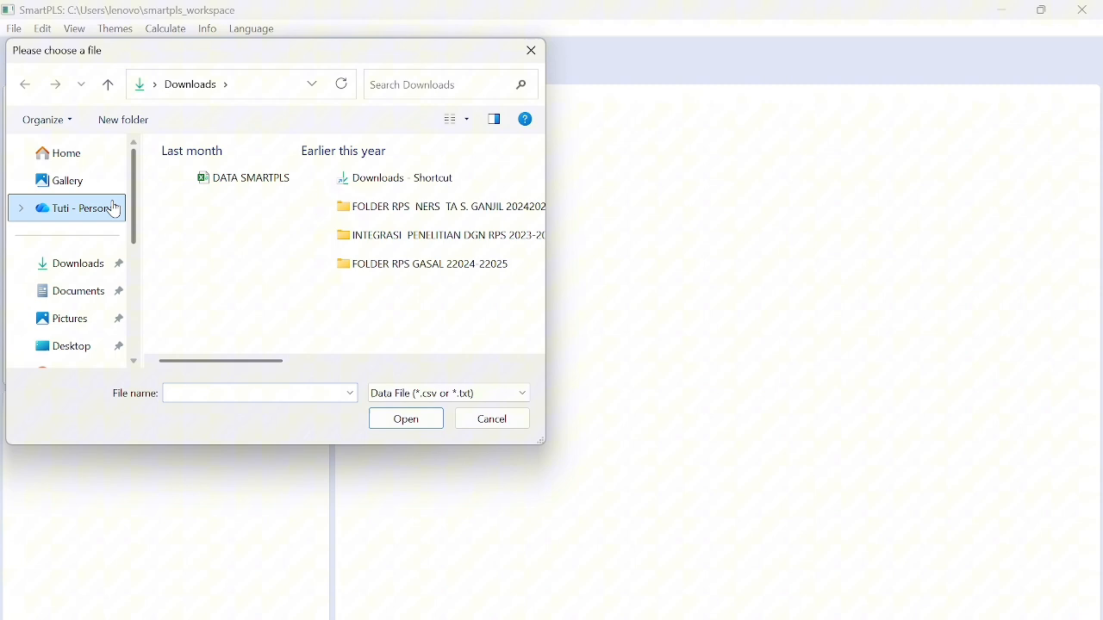
{"action": "left_click", "coordinate": [258, 181]}
{"action": "left_click", "coordinate": [406, 420]}
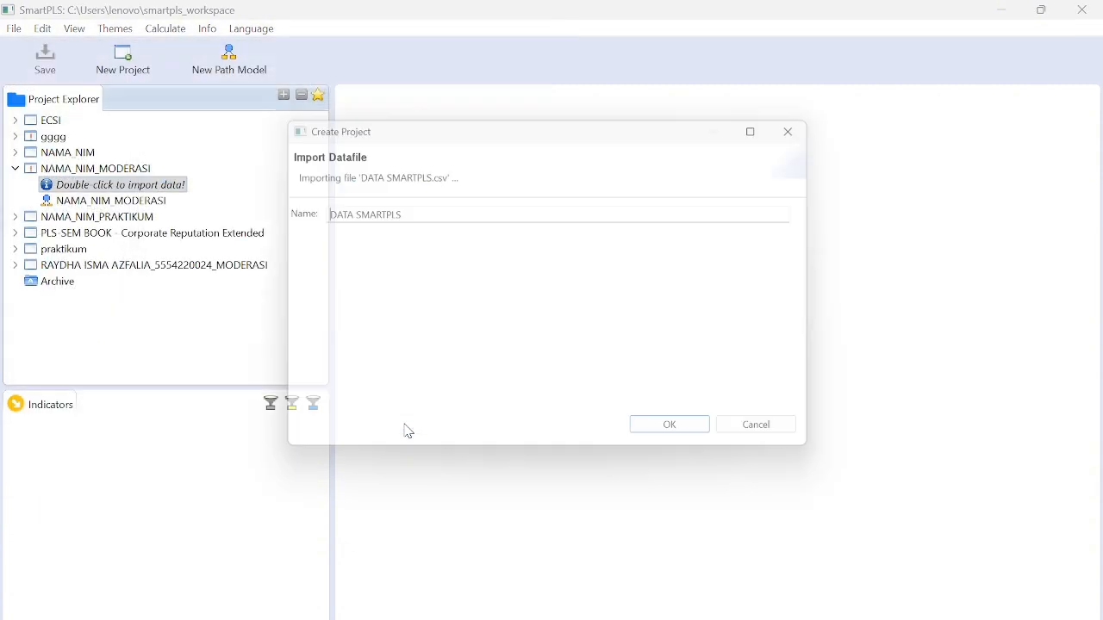
{"action": "left_click", "coordinate": [678, 441]}
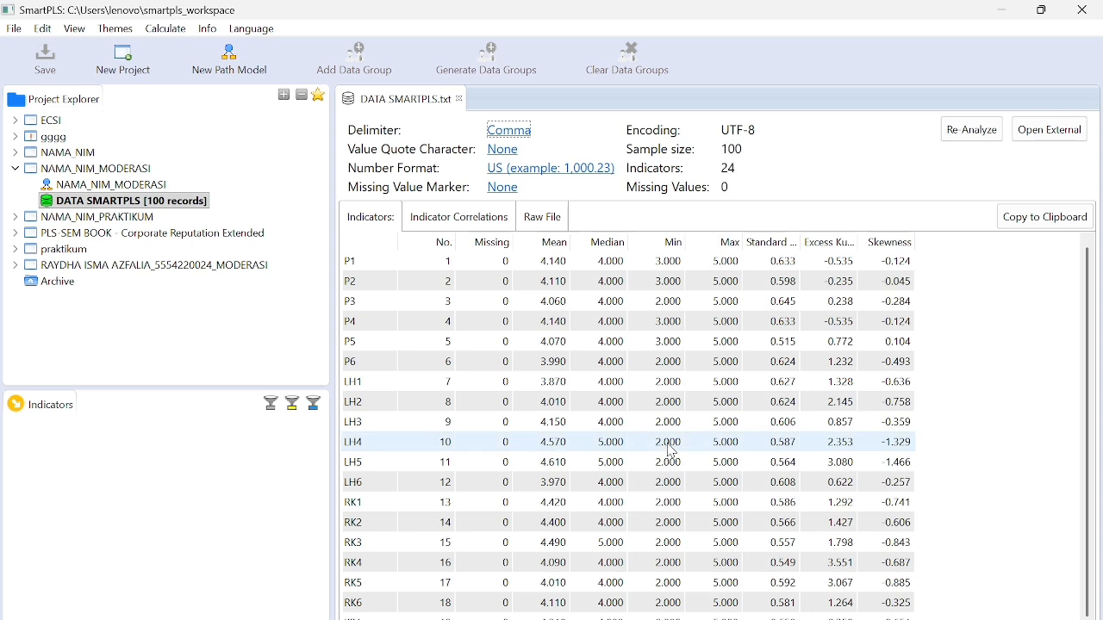
{"action": "scroll", "coordinate": [523, 361], "scroll_direction": "down", "scroll_amount": 1}
{"action": "scroll", "coordinate": [523, 358], "scroll_direction": "up", "scroll_amount": 1}
{"action": "scroll", "coordinate": [524, 360], "scroll_direction": "down", "scroll_amount": 1}
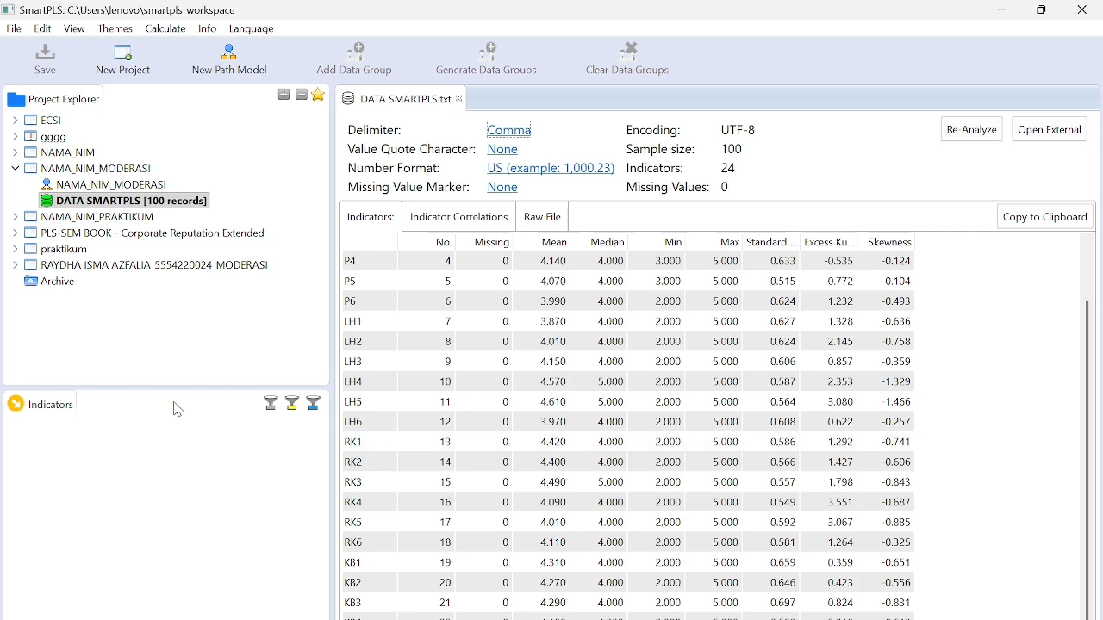
- Open the NAMA_NIM_MODERASI path model and create a latent variable from indicators P1 to P6 at the canvas's right side
{"action": "left_click", "coordinate": [113, 186]}
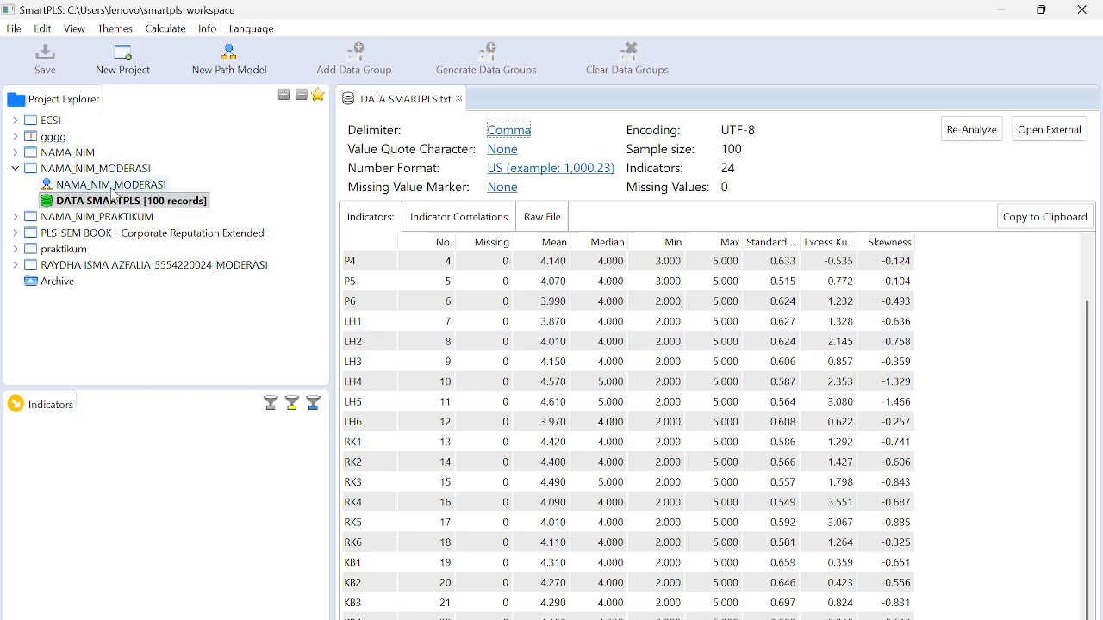
{"action": "double_click", "coordinate": [113, 186]}
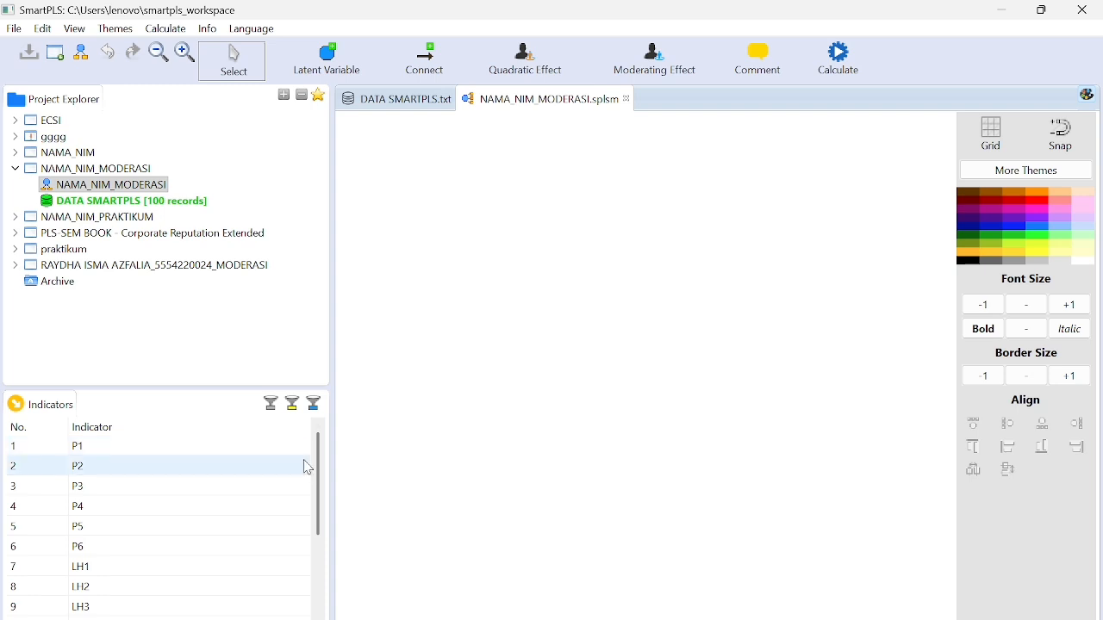
{"action": "left_click_drag", "start_coordinate": [236, 453], "coordinate": [920, 421]}
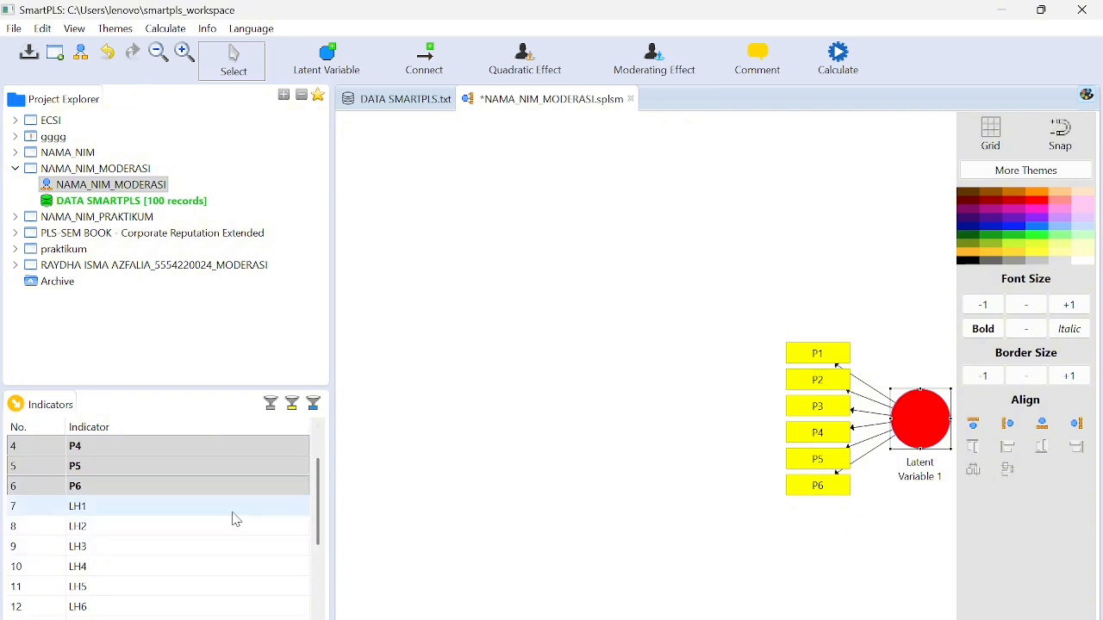
- Create a second latent variable from indicators LH1 to LH6 in the upper-left area of the model
{"action": "left_click", "coordinate": [234, 514]}
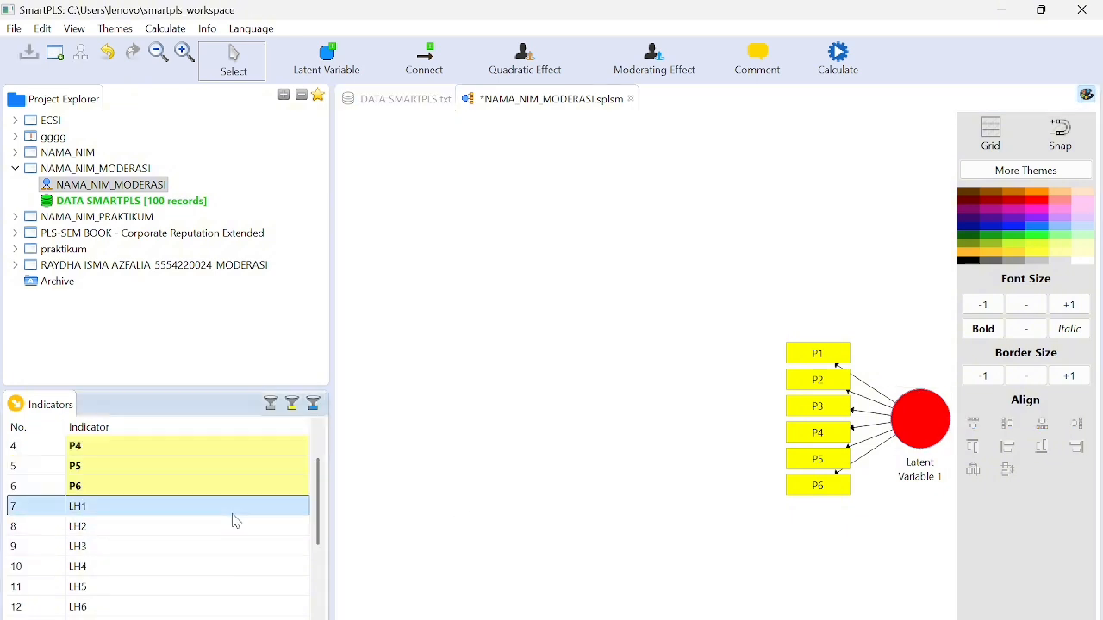
{"action": "left_click_drag", "start_coordinate": [232, 531], "coordinate": [229, 606]}
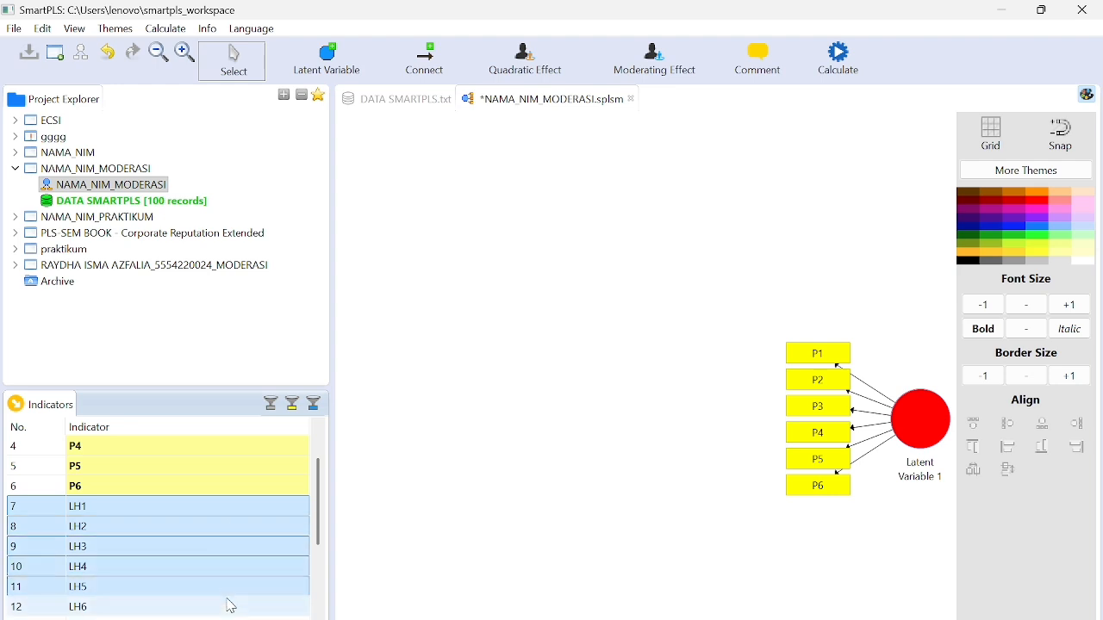
{"action": "left_click_drag", "start_coordinate": [331, 241], "coordinate": [386, 241]}
{"action": "left_click_drag", "start_coordinate": [229, 574], "coordinate": [511, 223]}
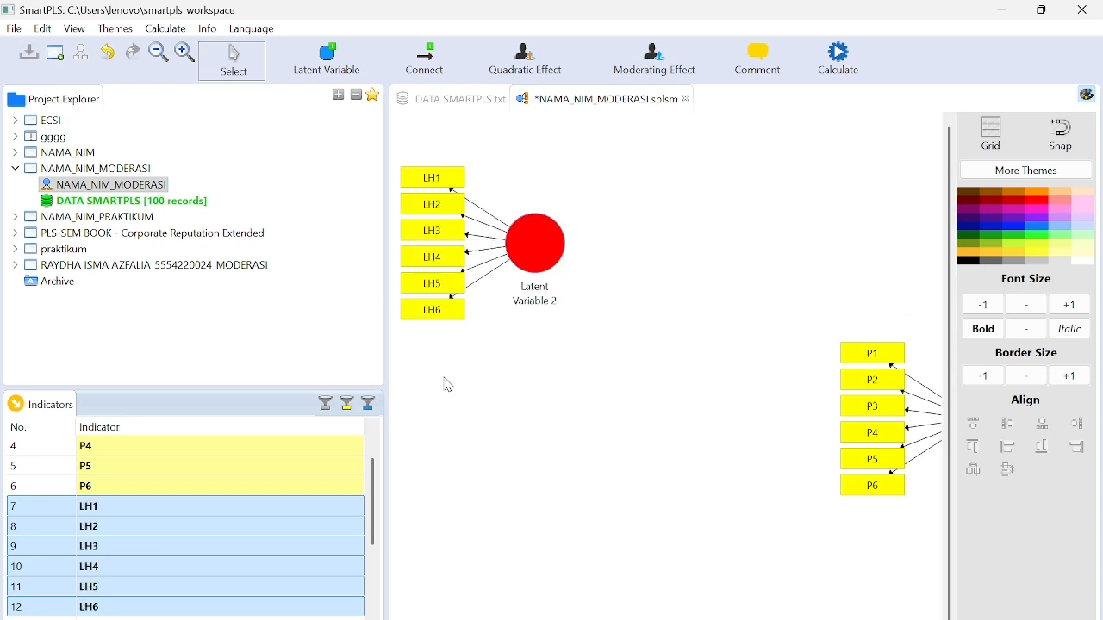
- Create a third latent variable from indicators RK1 to RK6 below the LH construct
{"action": "left_click", "coordinate": [385, 515]}
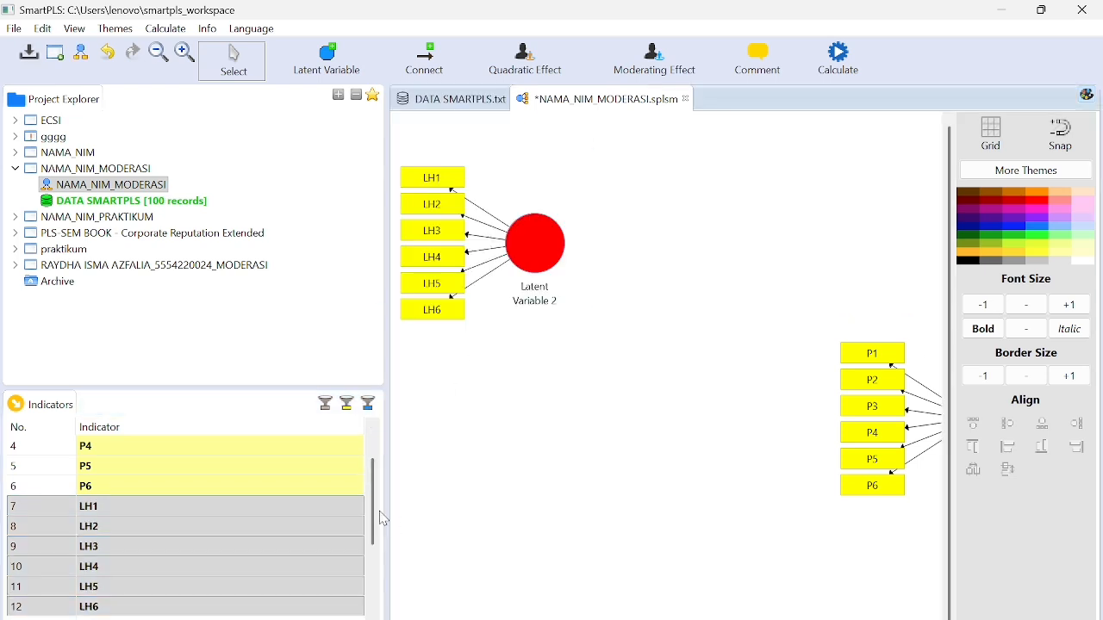
{"action": "left_click_drag", "start_coordinate": [390, 520], "coordinate": [355, 514]}
{"action": "left_click", "coordinate": [246, 531]}
{"action": "scroll", "coordinate": [249, 536], "scroll_direction": "down", "scroll_amount": 1}
{"action": "scroll", "coordinate": [248, 539], "scroll_direction": "down", "scroll_amount": 1}
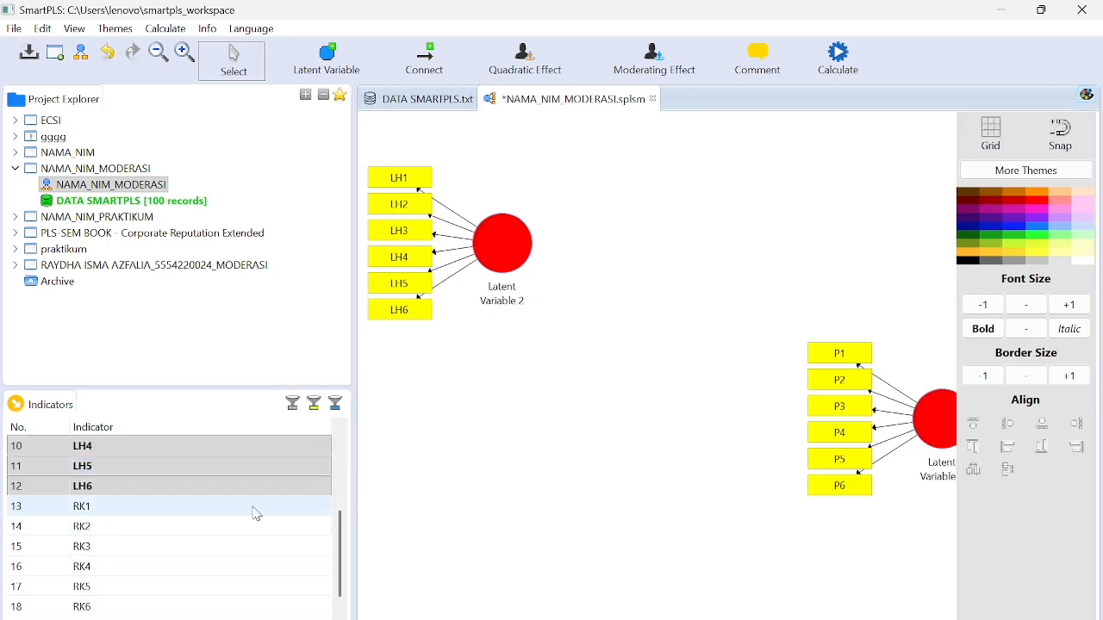
{"action": "left_click", "coordinate": [256, 509]}
{"action": "left_click_drag", "start_coordinate": [259, 520], "coordinate": [273, 608]}
{"action": "left_click_drag", "start_coordinate": [255, 560], "coordinate": [468, 605]}
- Create a fourth latent variable from indicators KB1 to KB6 in the middle of the model
{"action": "scroll", "coordinate": [259, 586], "scroll_direction": "down", "scroll_amount": 2}
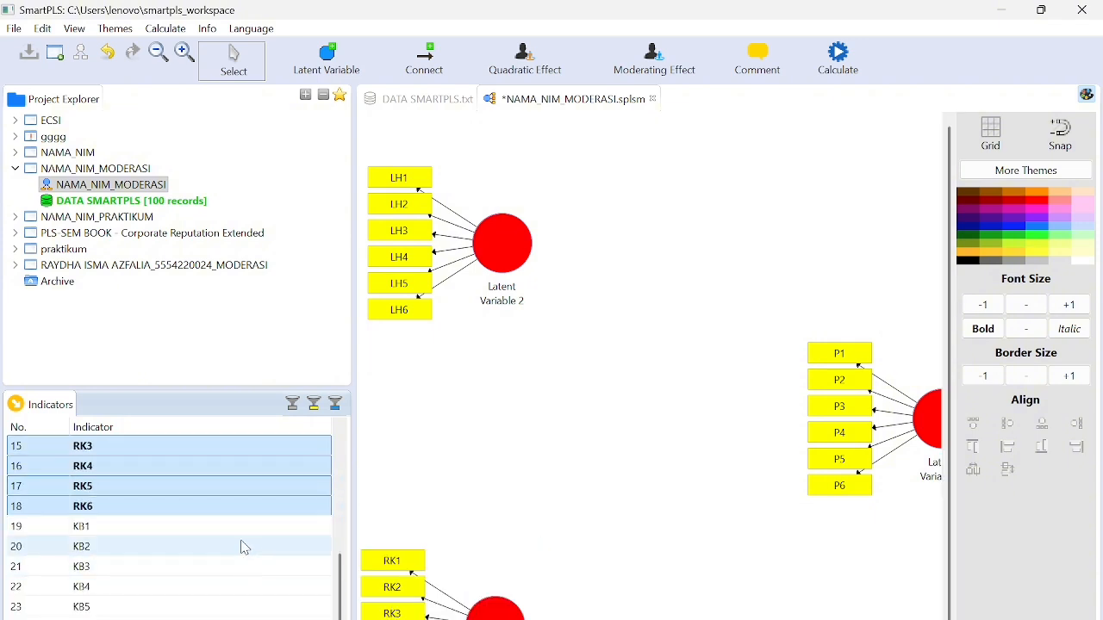
{"action": "left_click", "coordinate": [248, 527]}
{"action": "left_click_drag", "start_coordinate": [248, 526], "coordinate": [598, 448]}
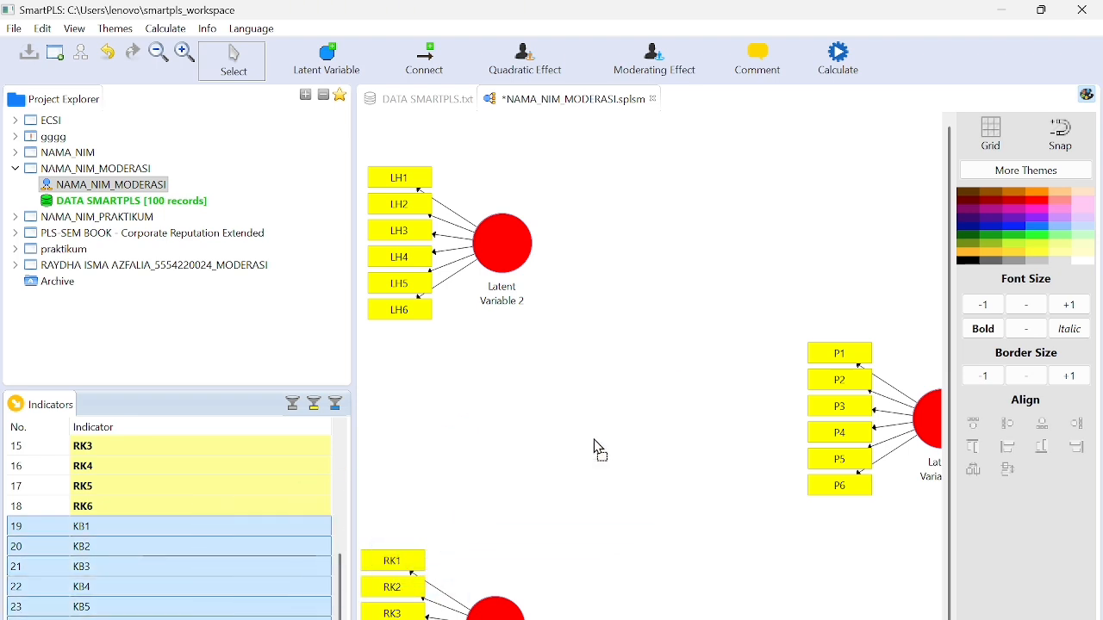
- Align indicators P1 to P6 to the right of their latent variable and narrow the project pane to widen the canvas
{"action": "left_click", "coordinate": [941, 438]}
{"action": "left_click", "coordinate": [1077, 425]}
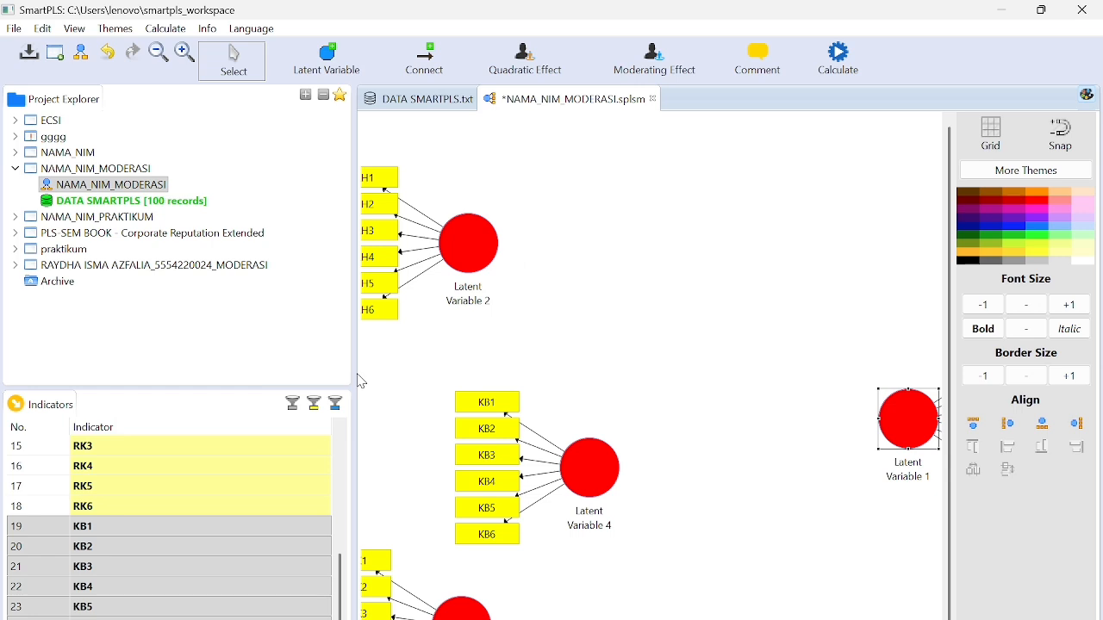
{"action": "left_click_drag", "start_coordinate": [354, 373], "coordinate": [276, 373]}
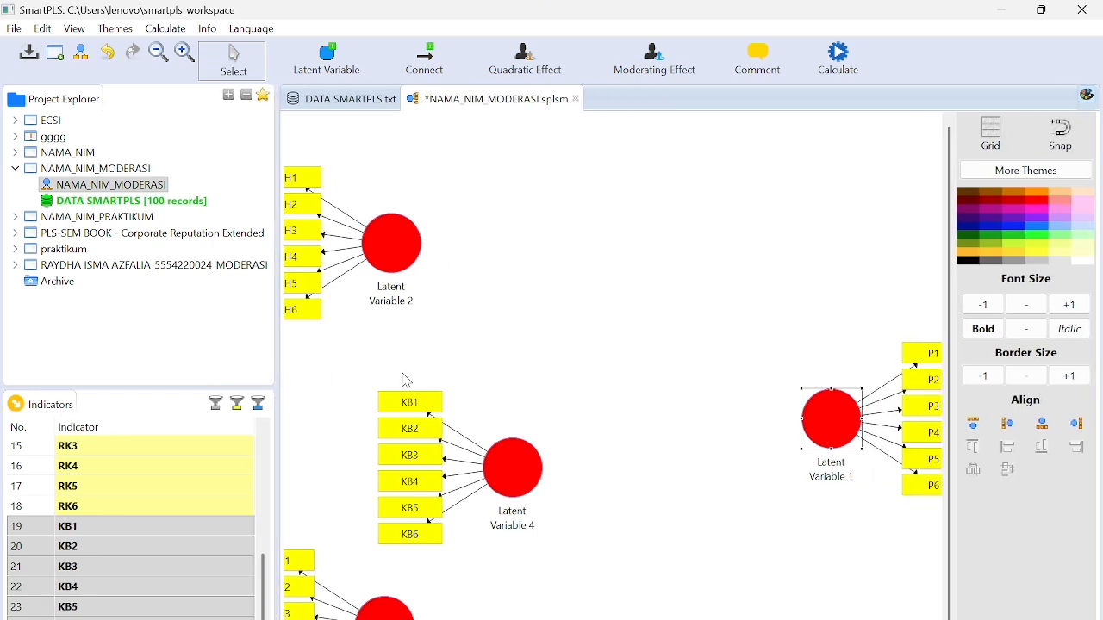
- Move the KB construct to the upper part of the model above the P construct and align its indicators on top
{"action": "left_click", "coordinate": [515, 474]}
{"action": "left_click_drag", "start_coordinate": [516, 474], "coordinate": [776, 587]}
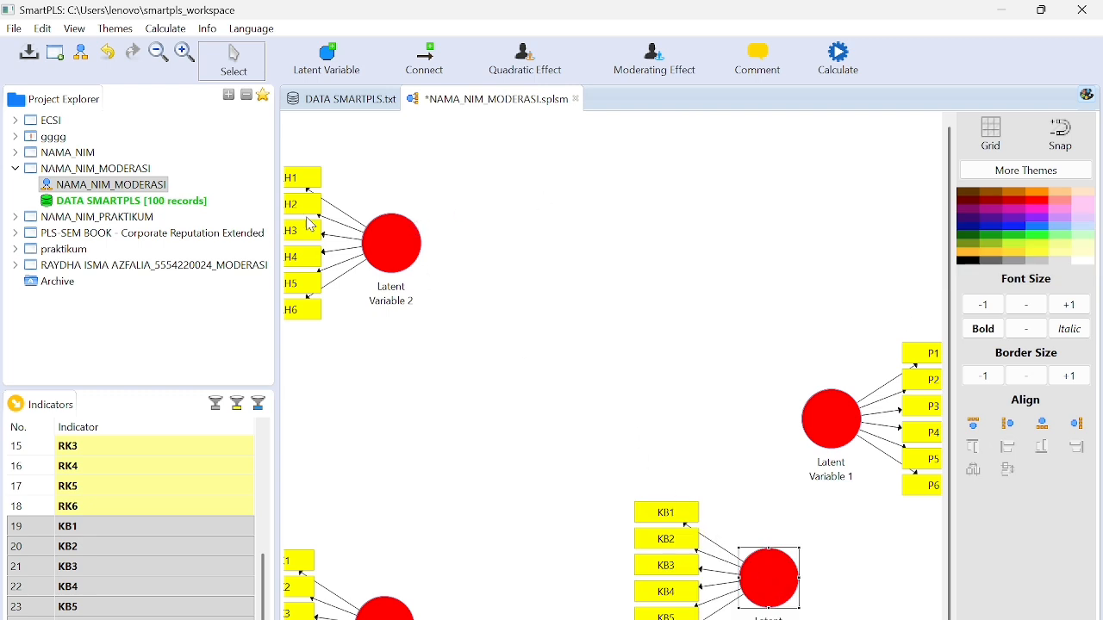
{"action": "left_click_drag", "start_coordinate": [767, 593], "coordinate": [765, 217]}
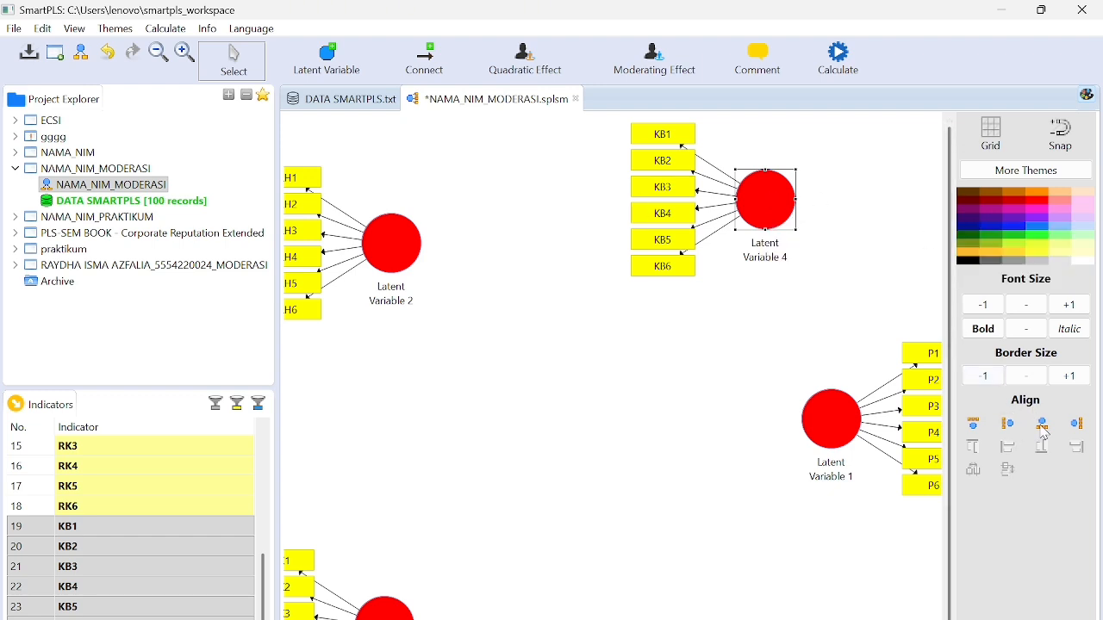
{"action": "left_click", "coordinate": [972, 425]}
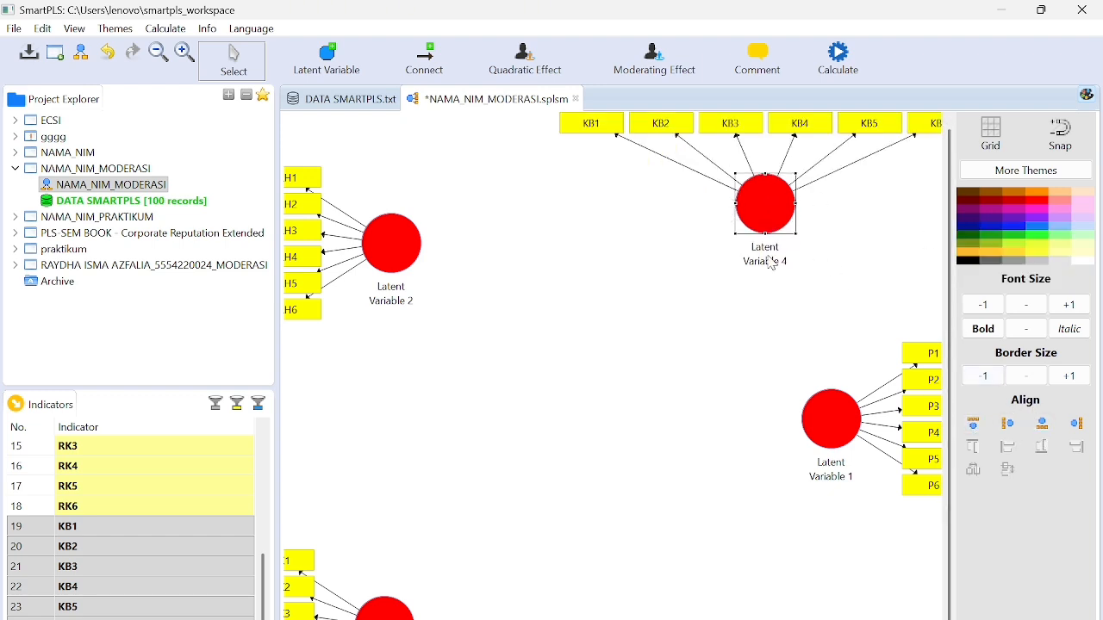
{"action": "left_click", "coordinate": [787, 338]}
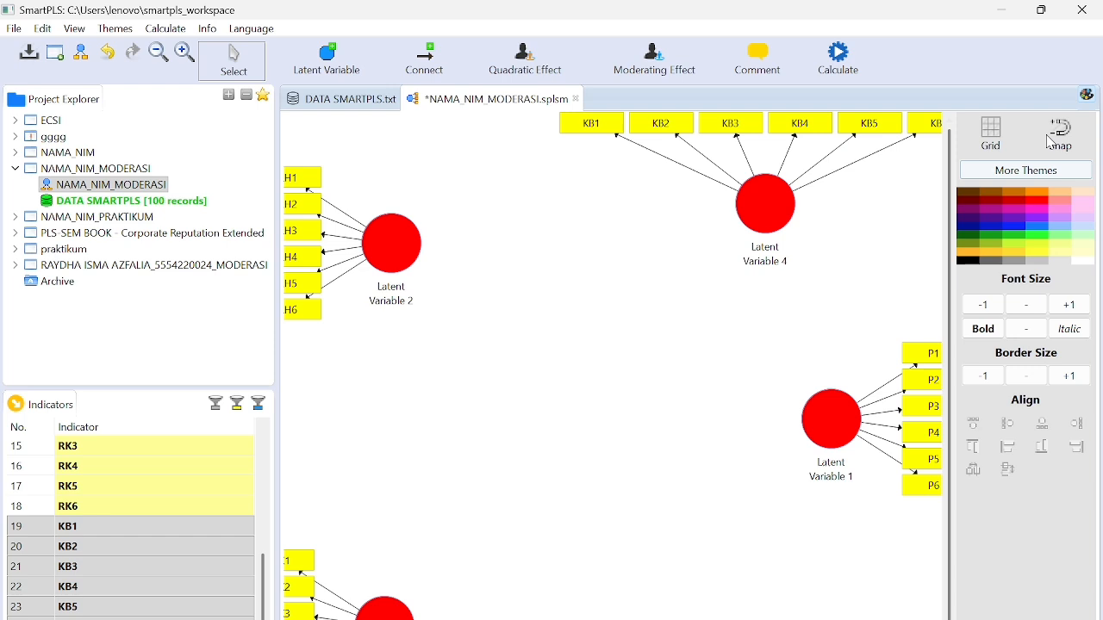
- Hide the theme settings beside the canvas and rename the LH construct as LABELISASI HALAL
{"action": "left_click", "coordinate": [1088, 95]}
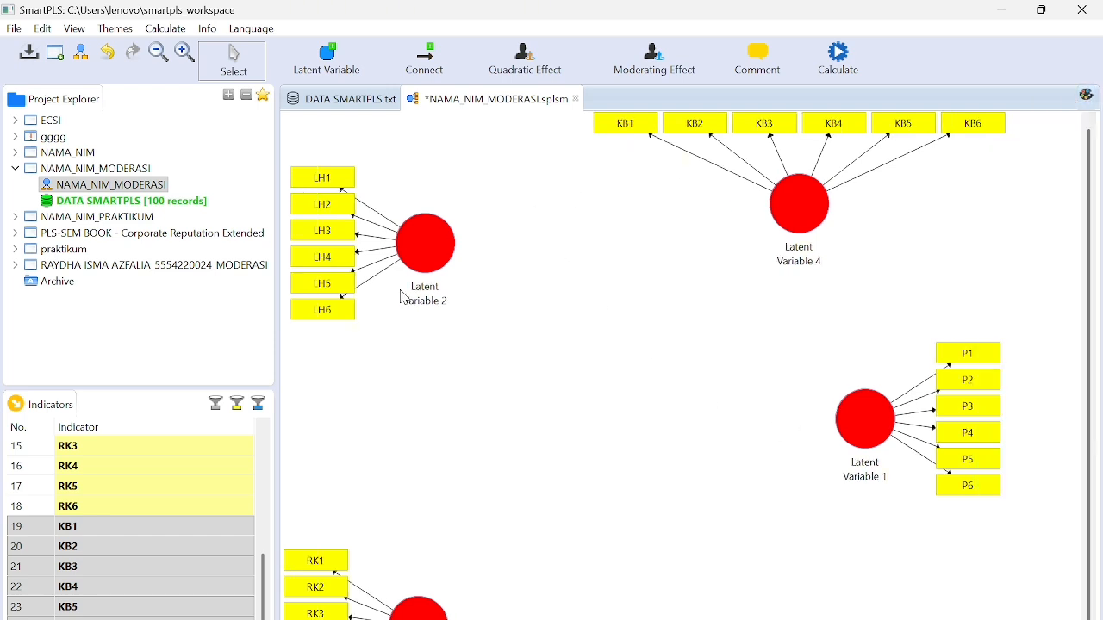
{"action": "right_click", "coordinate": [427, 240]}
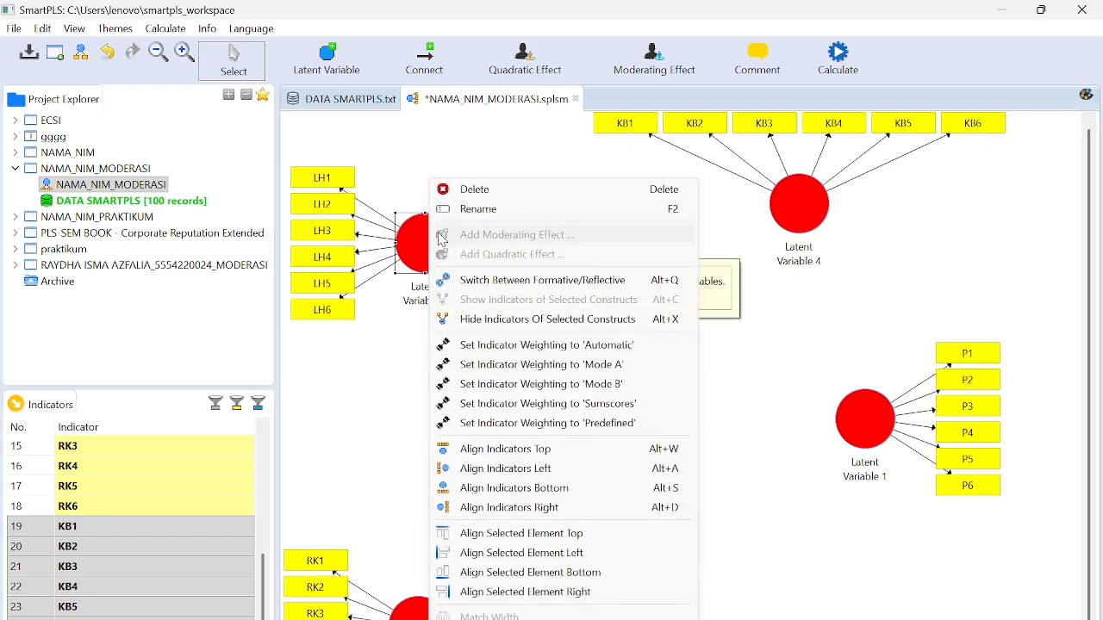
{"action": "left_click", "coordinate": [468, 214]}
{"action": "type", "text": "lA"}
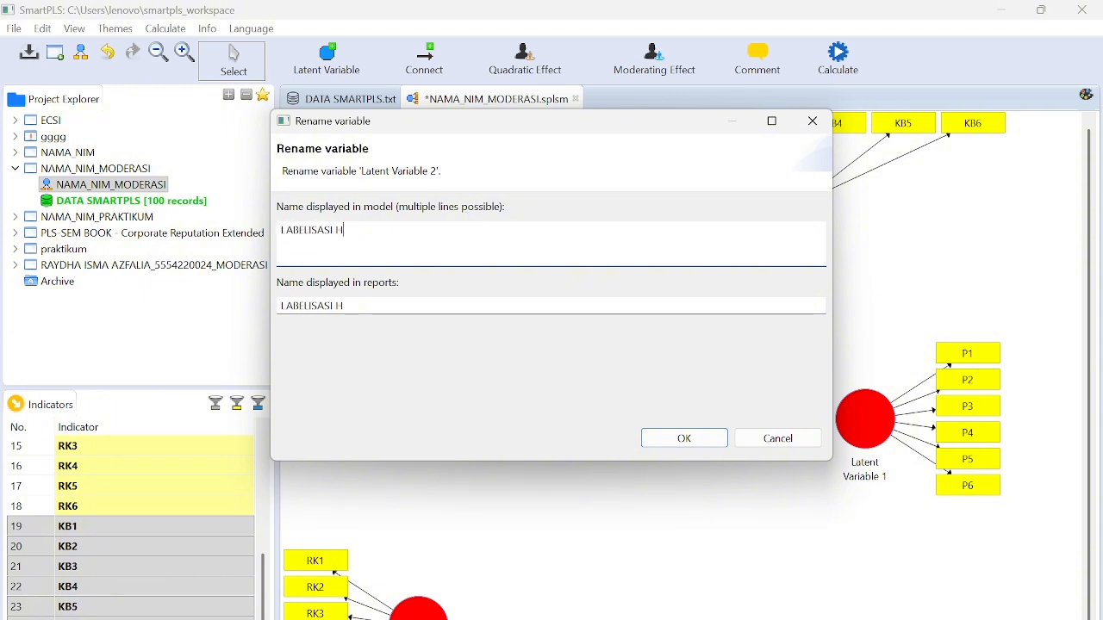
{"action": "type", "text": "BELISASI HALAL"}
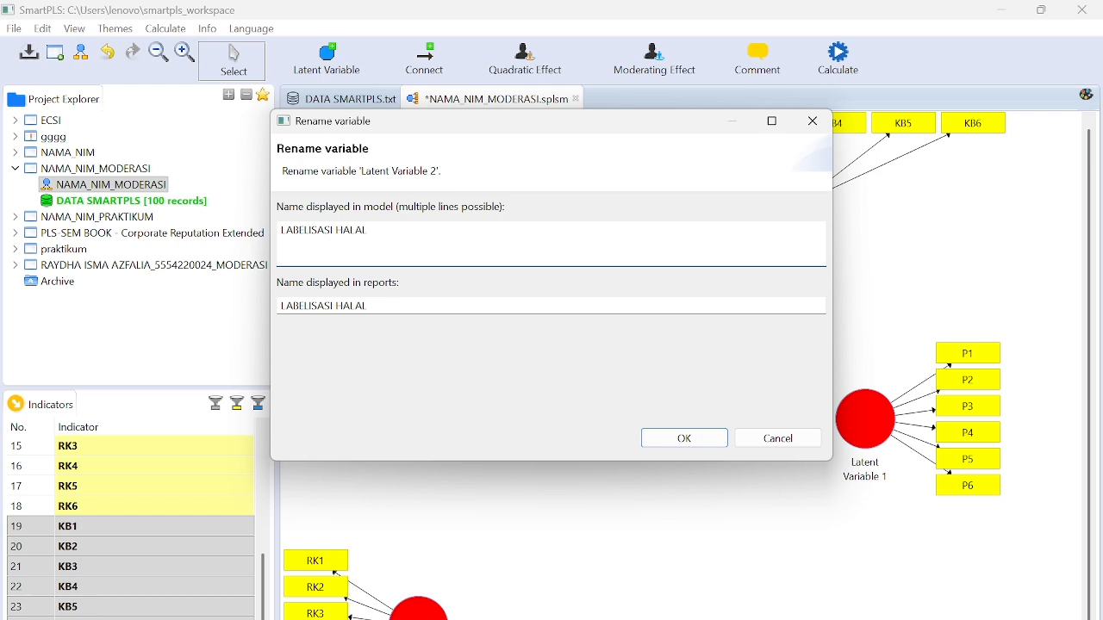
{"action": "left_click", "coordinate": [677, 441]}
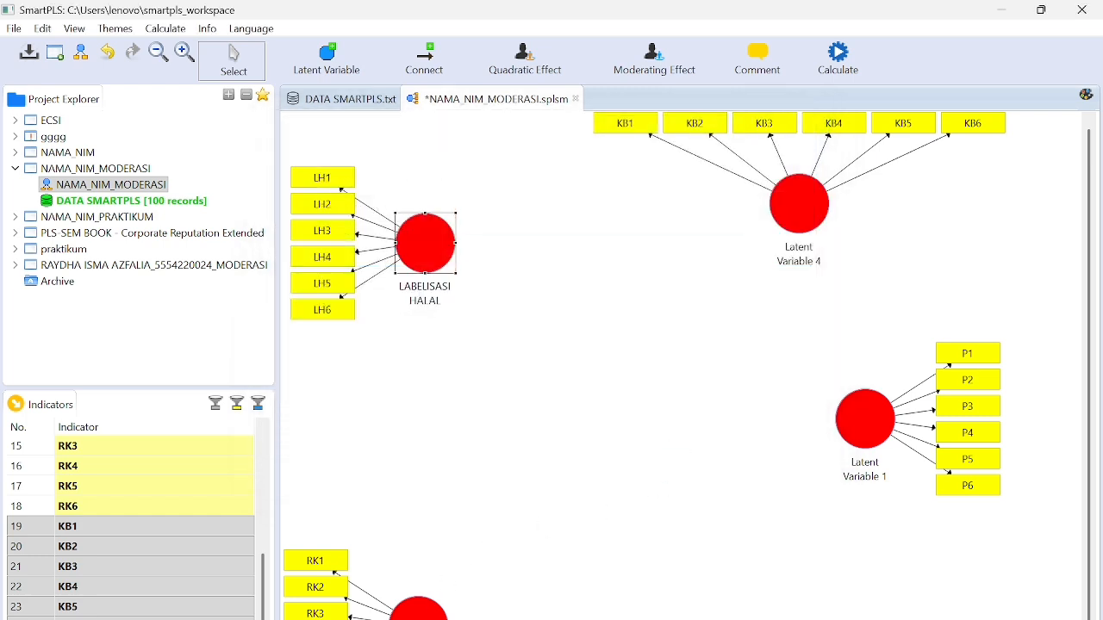
- Move the RK construct slightly up, beneath LABELISASI HALAL, and rename it as REVIEW KONSUMEN
{"action": "left_click_drag", "start_coordinate": [418, 609], "coordinate": [426, 572]}
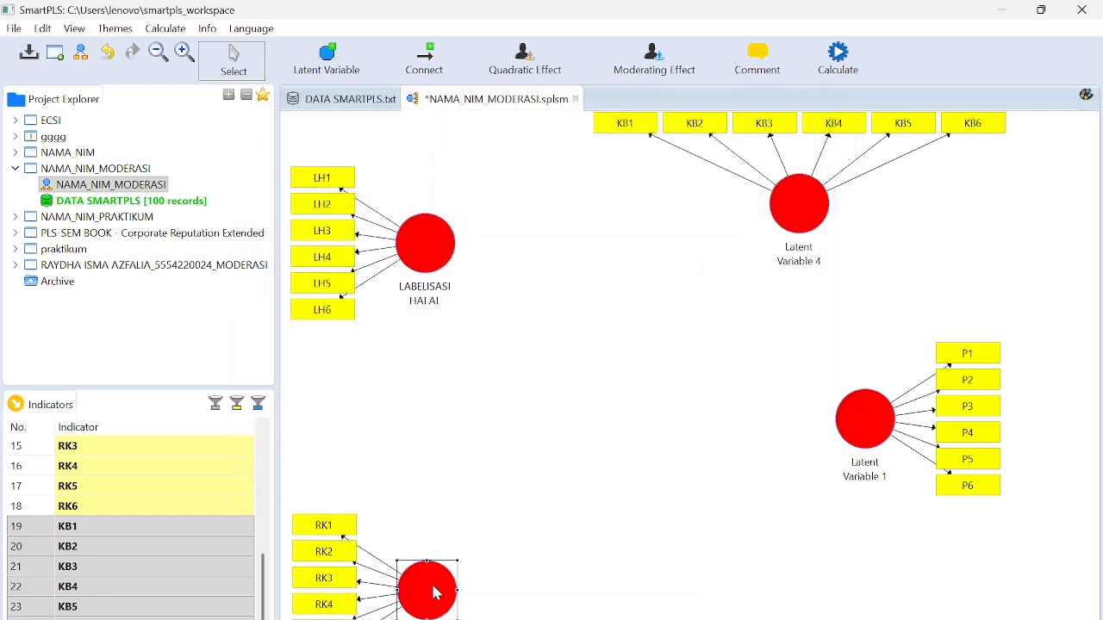
{"action": "right_click", "coordinate": [434, 584]}
{"action": "left_click", "coordinate": [480, 100]}
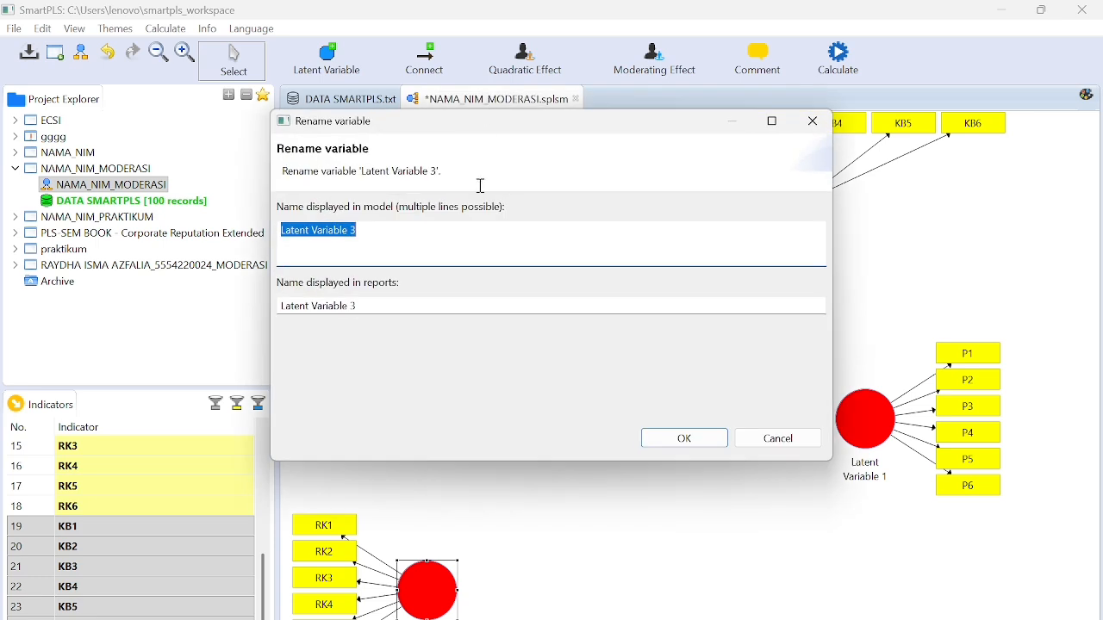
{"action": "type", "text": "REVI"}
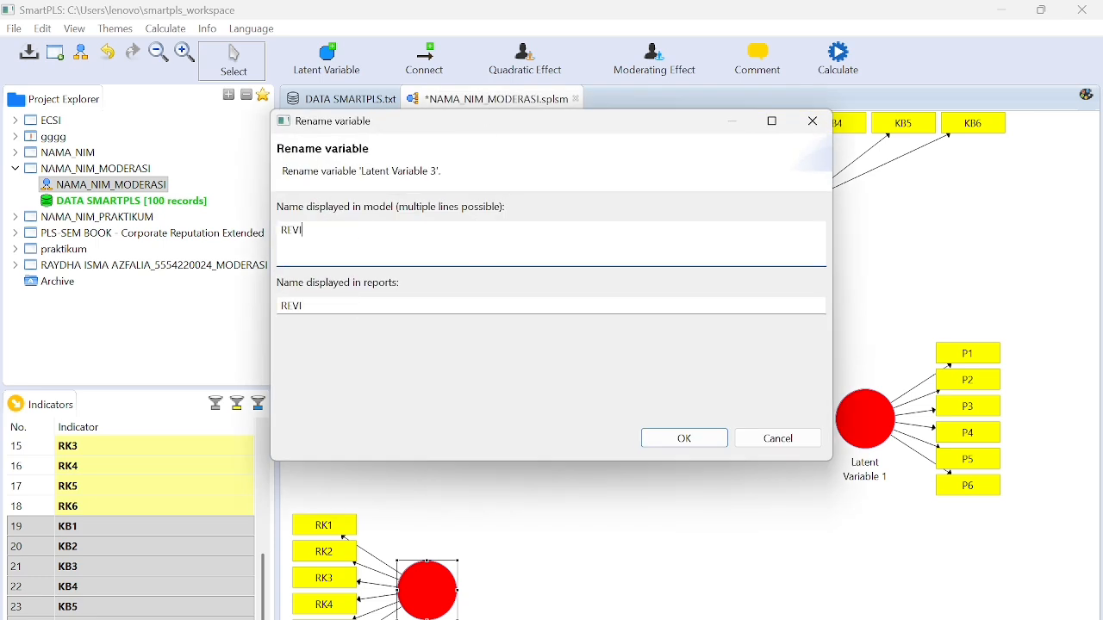
{"action": "type", "text": "EW KONSUMEN"}
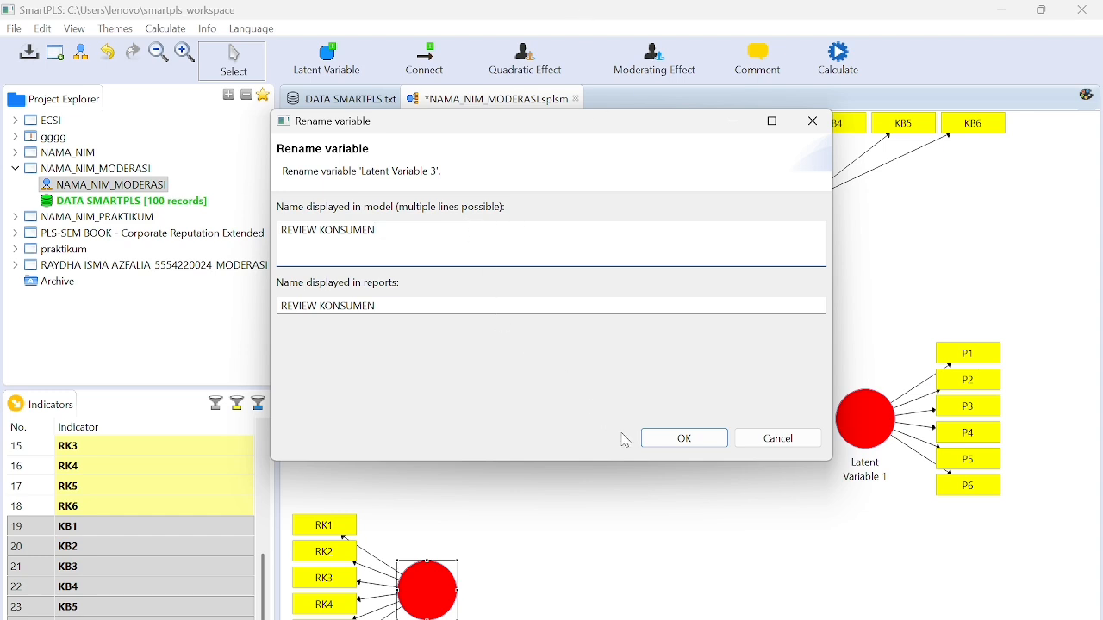
{"action": "left_click", "coordinate": [681, 439]}
- Rename the latent variable with indicators P1 to P6 as PENJUALAN
{"action": "right_click", "coordinate": [858, 428]}
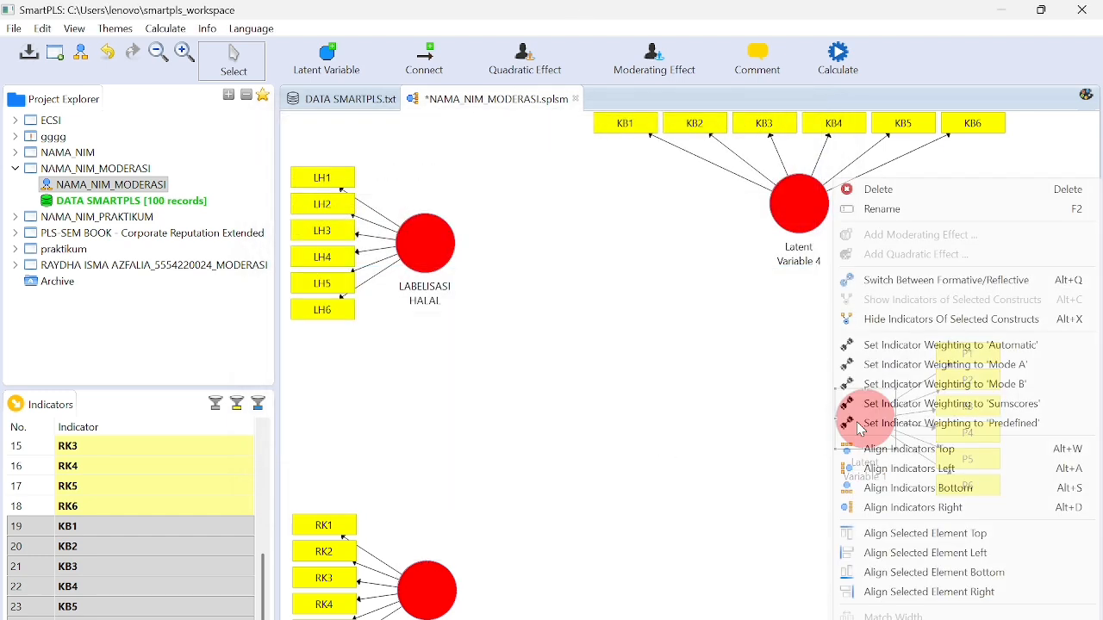
{"action": "left_click", "coordinate": [879, 210]}
{"action": "type", "text": "PENJUALAN"}
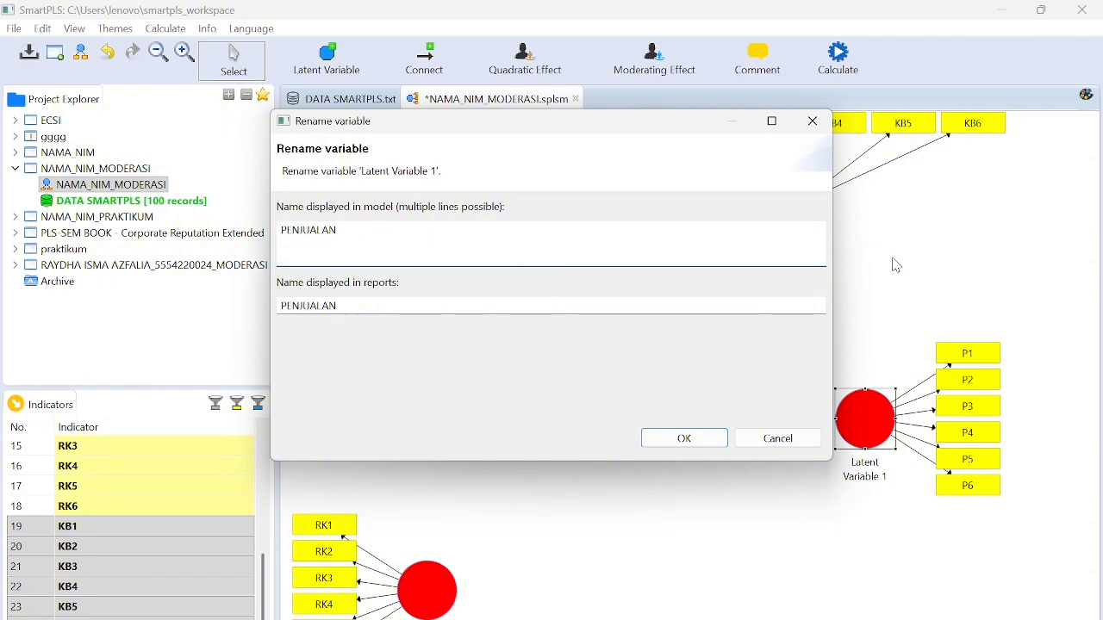
{"action": "left_click", "coordinate": [698, 440]}
- Rename the latent variable with indicators KB1 to KB6 as KEPERCAYAAN BRAND
{"action": "right_click", "coordinate": [798, 208]}
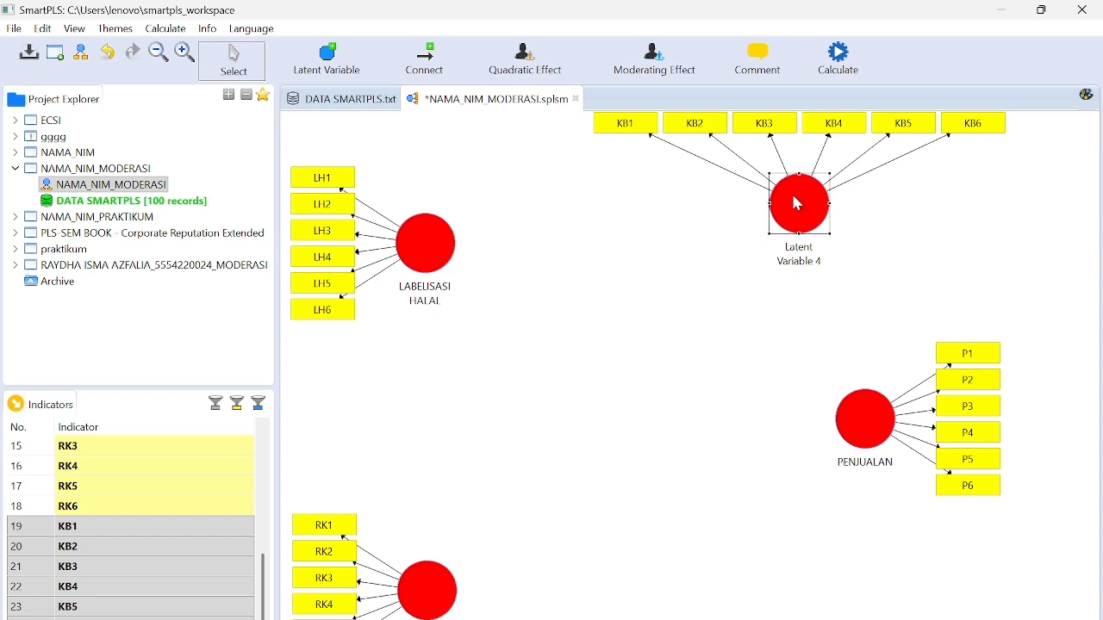
{"action": "left_click", "coordinate": [815, 211]}
{"action": "type", "text": "KI"}
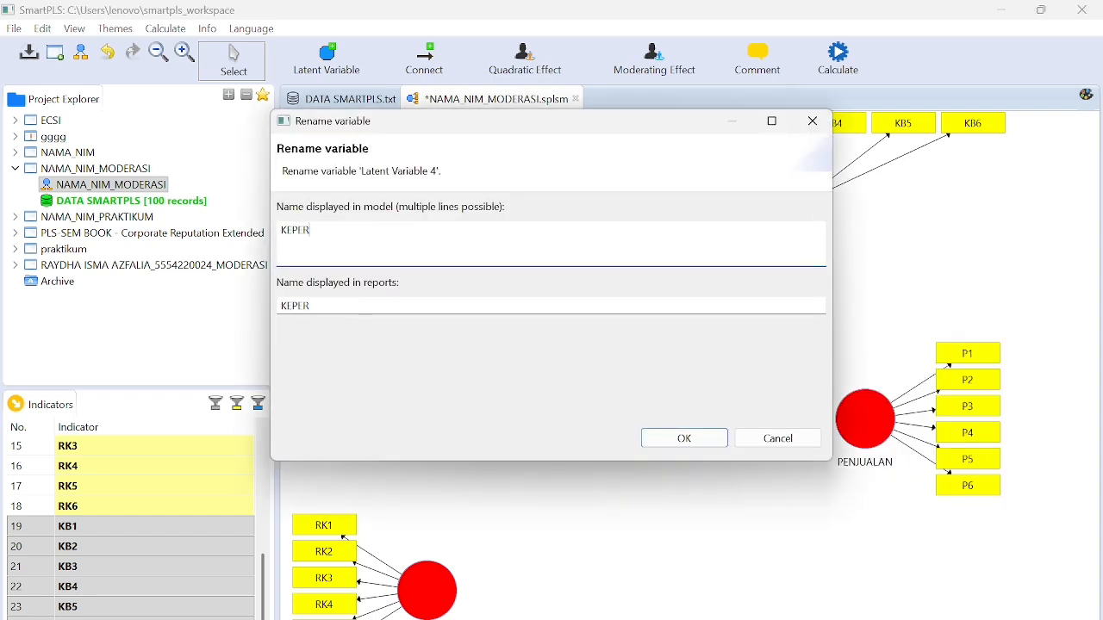
{"action": "type", "text": "PERCAYAAN BRAND"}
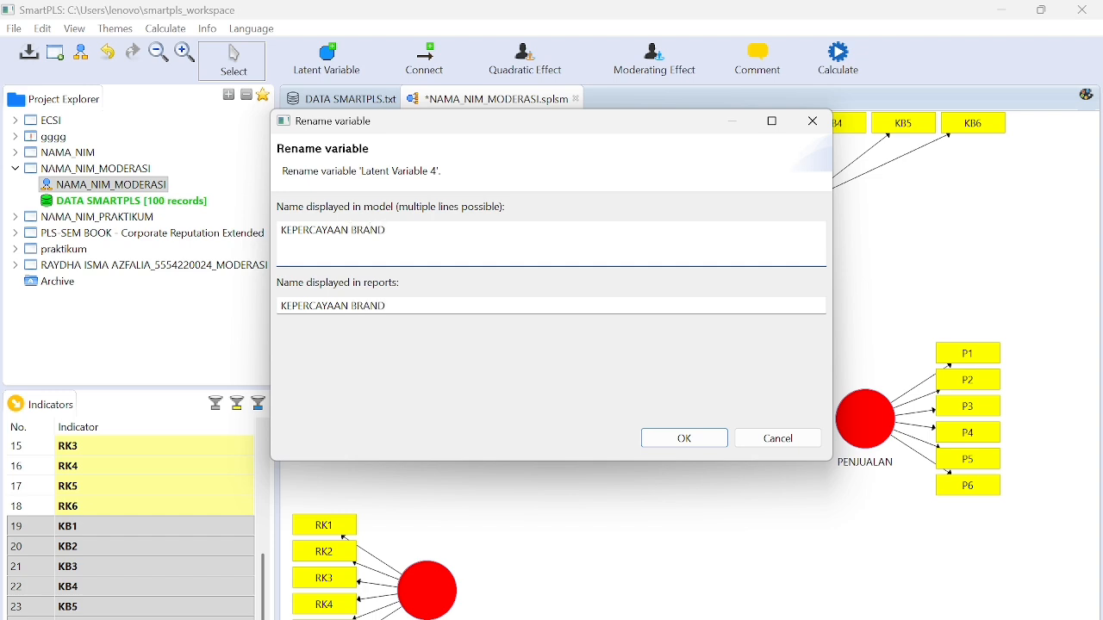
{"action": "left_click", "coordinate": [680, 438]}
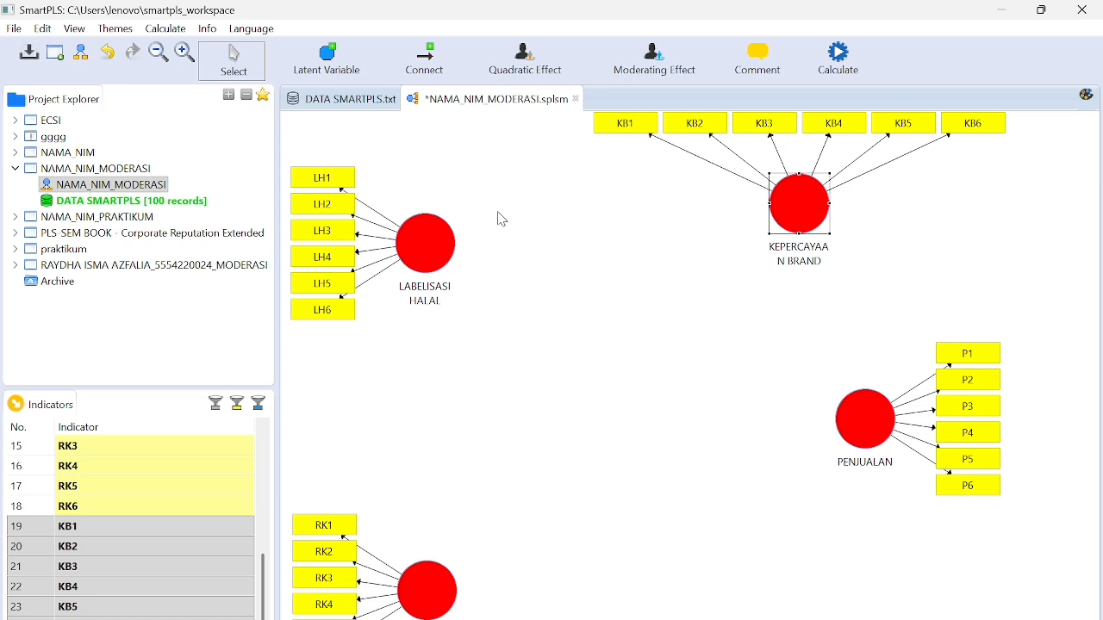
- Connect LABELISASI HALAL, REVIEW KONSUMEN and KEPERCAYAAN BRAND to PENJUALAN, each with its own path
{"action": "left_click", "coordinate": [433, 70]}
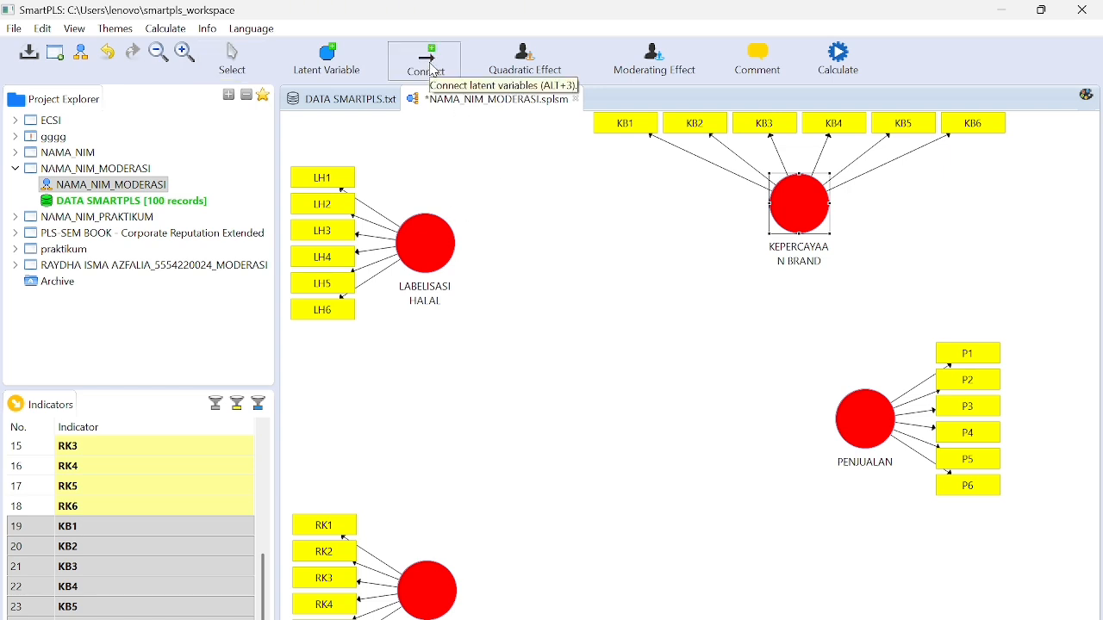
{"action": "left_click", "coordinate": [433, 245]}
{"action": "left_click", "coordinate": [857, 412]}
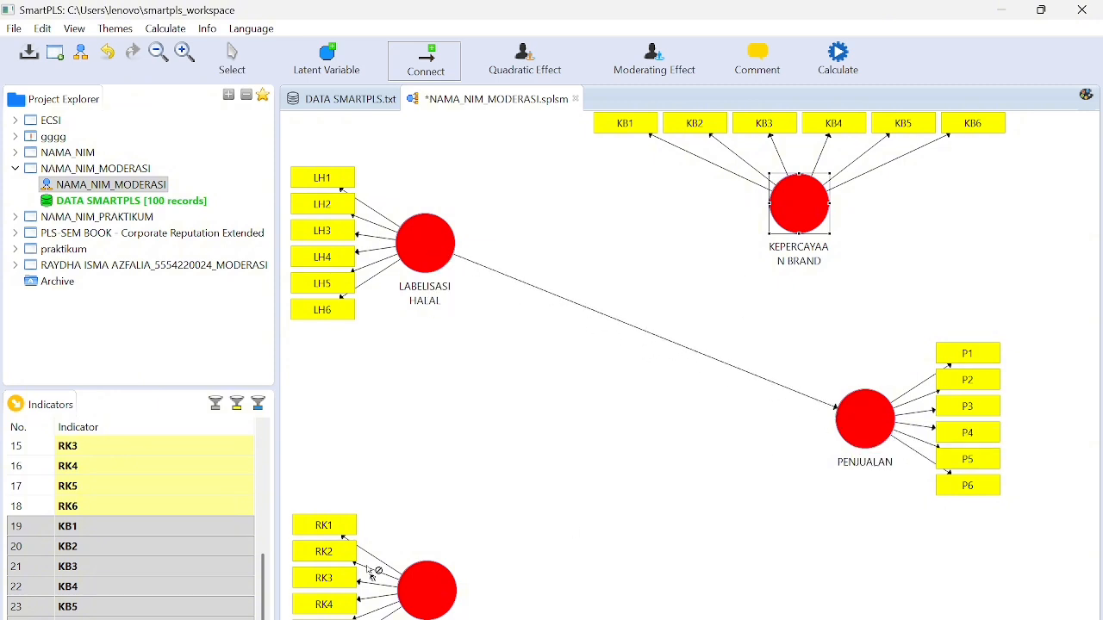
{"action": "left_click", "coordinate": [440, 596]}
{"action": "left_click", "coordinate": [867, 422]}
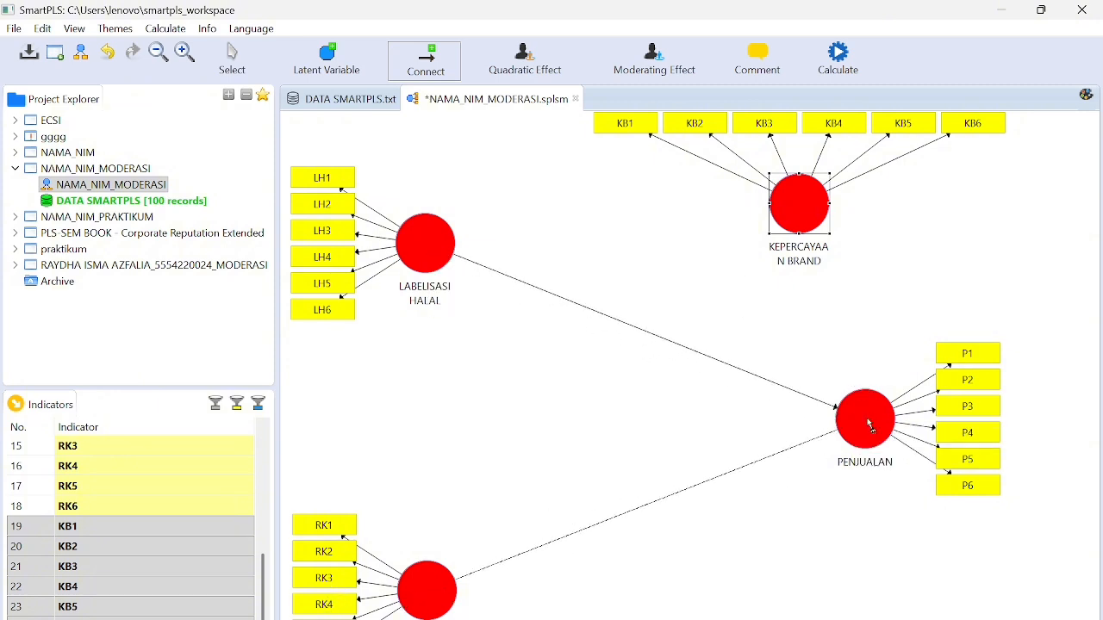
{"action": "left_click", "coordinate": [799, 214]}
{"action": "left_click", "coordinate": [872, 401]}
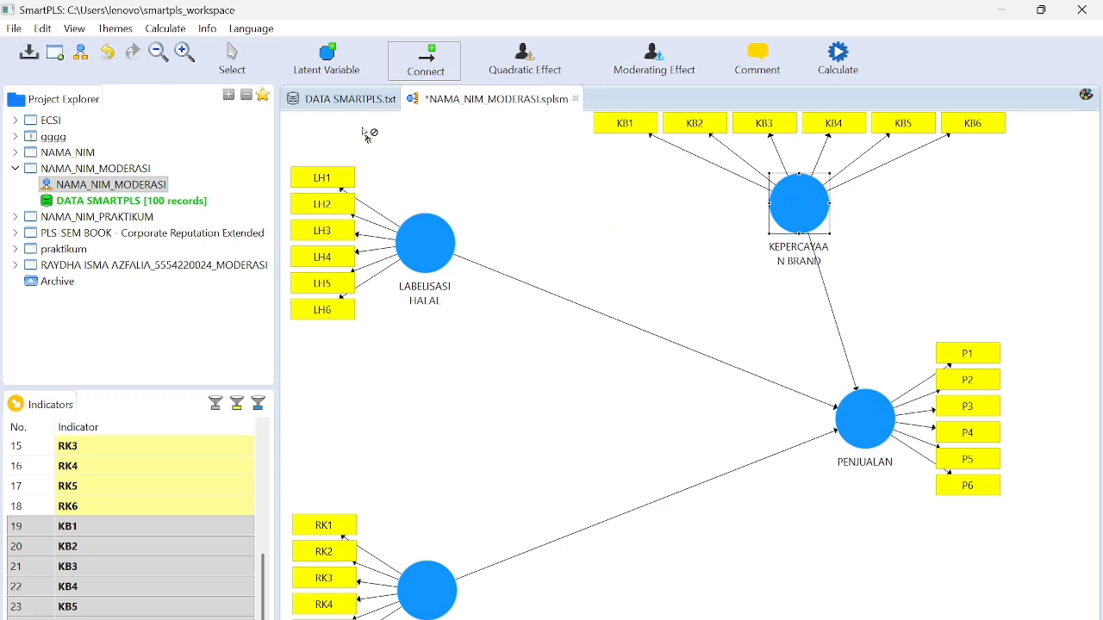
- Move the KEPERCAYAAN BRAND construct slightly down and closer to the middle of the model
{"action": "left_click", "coordinate": [231, 57]}
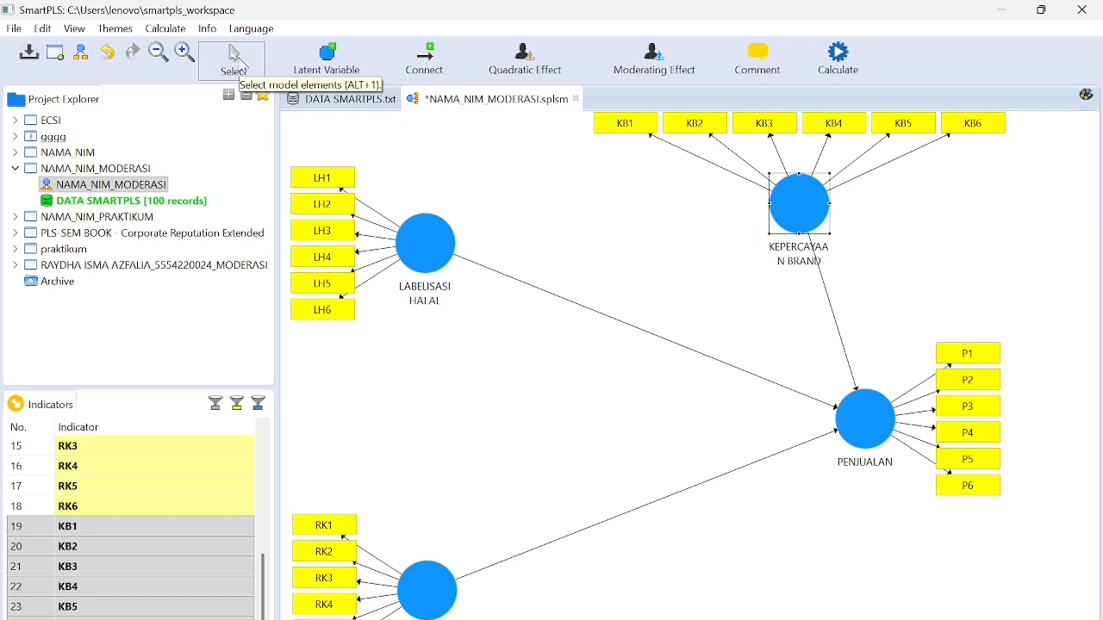
{"action": "left_click_drag", "start_coordinate": [792, 216], "coordinate": [764, 242]}
{"action": "left_click", "coordinate": [755, 305]}
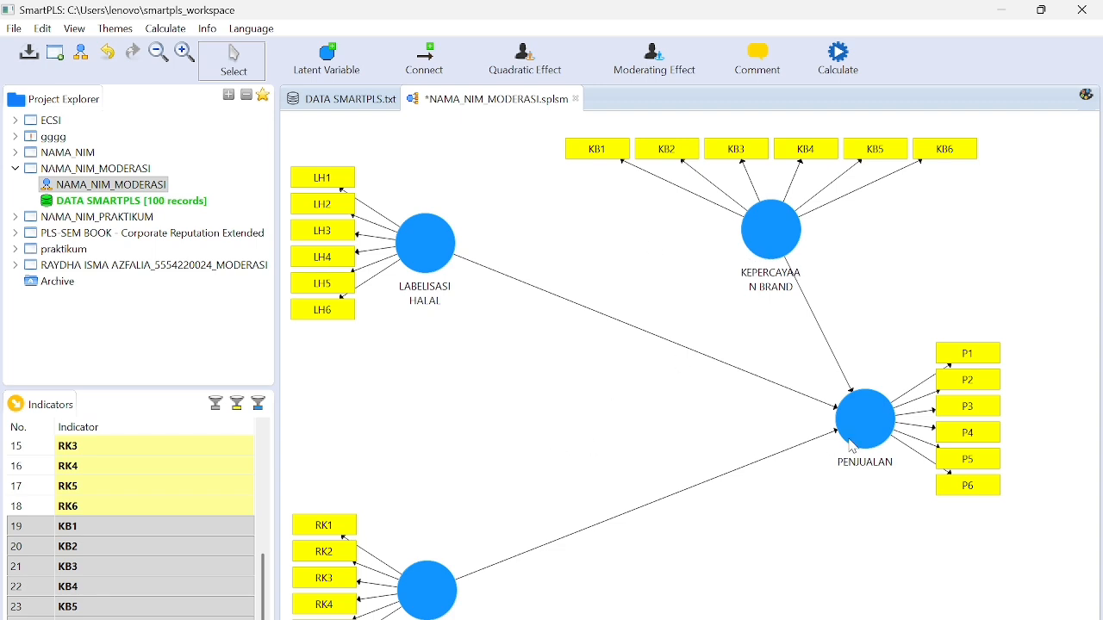
- Add a moderating effect on PENJUALAN with moderator KEPERCAYAAN BRAND and independent variable LABELISASI HALAL, and place it slightly farther below PENJUALAN
{"action": "left_click", "coordinate": [872, 422]}
{"action": "right_click", "coordinate": [871, 421]}
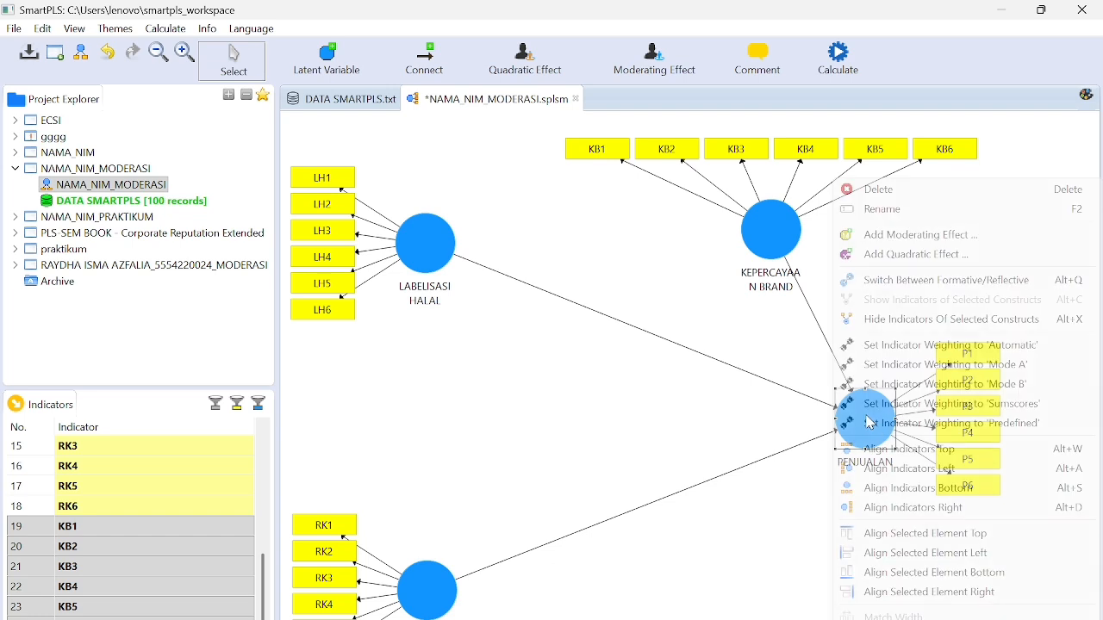
{"action": "left_click", "coordinate": [901, 236]}
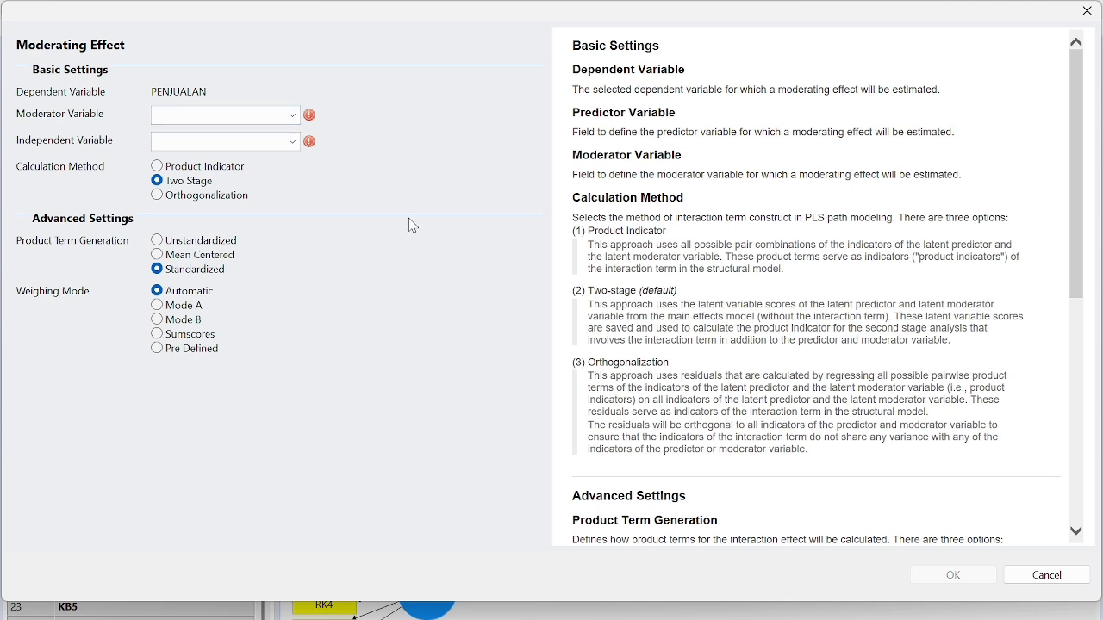
{"action": "left_click", "coordinate": [203, 121]}
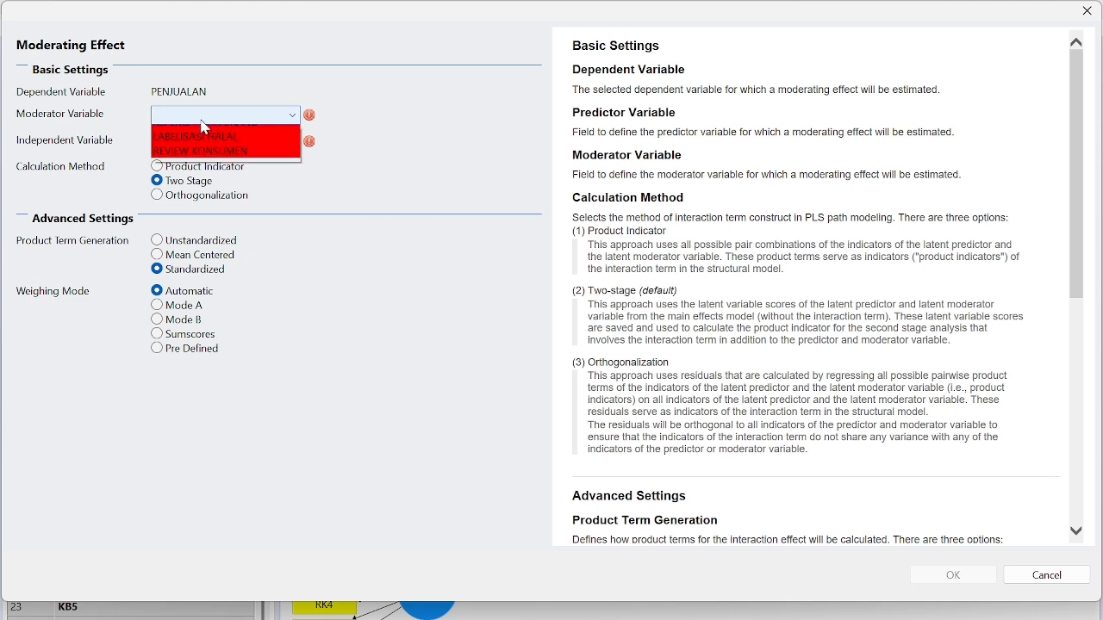
{"action": "left_click", "coordinate": [214, 135]}
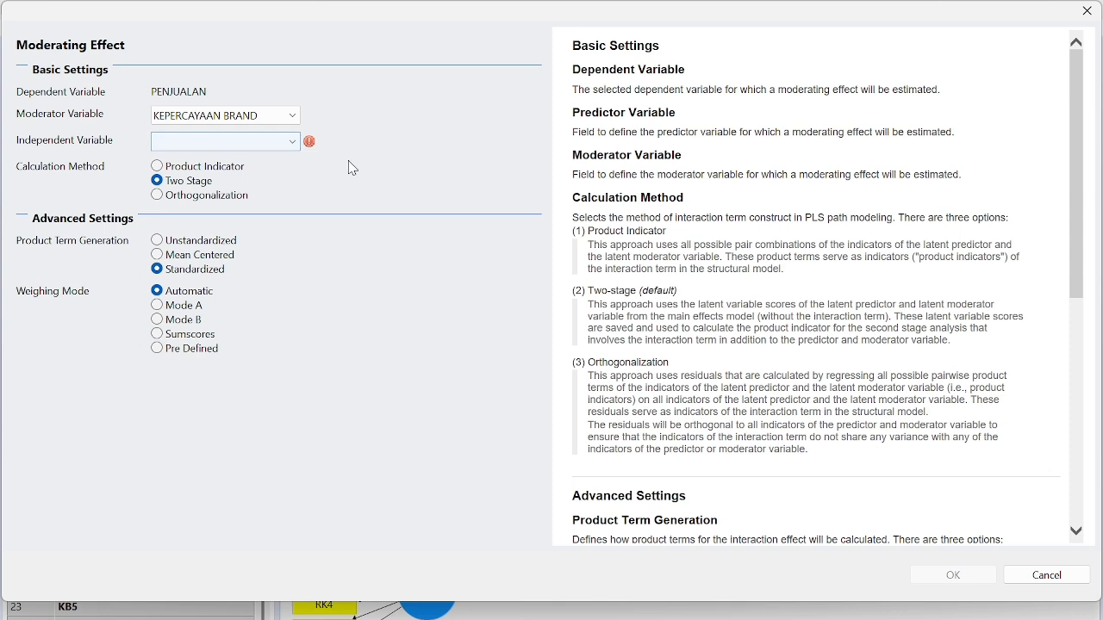
{"action": "left_click", "coordinate": [271, 145]}
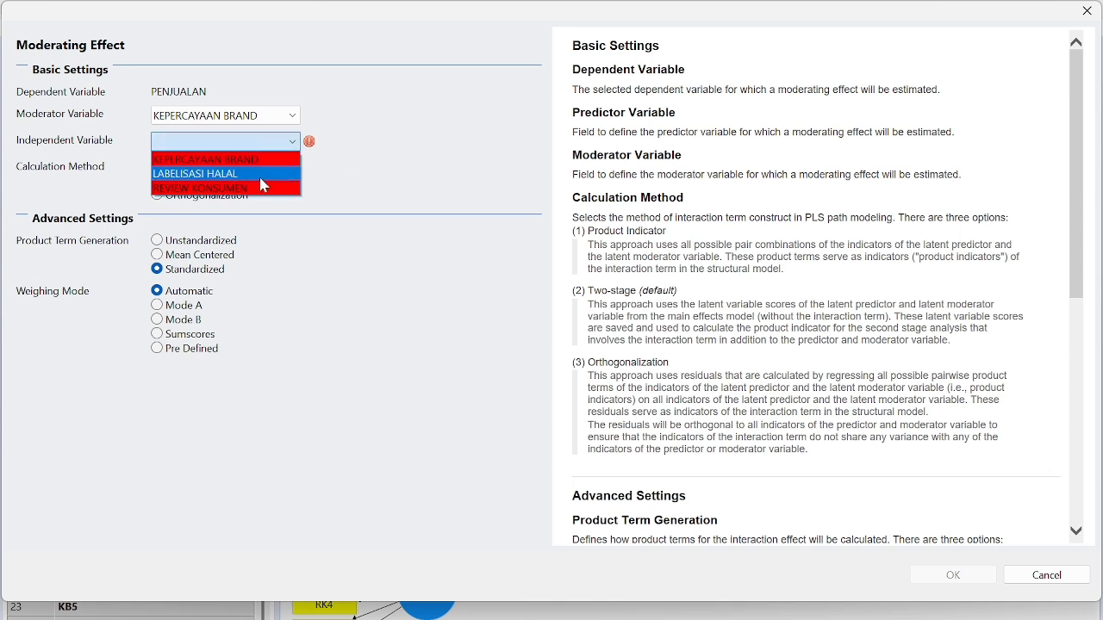
{"action": "left_click", "coordinate": [261, 176]}
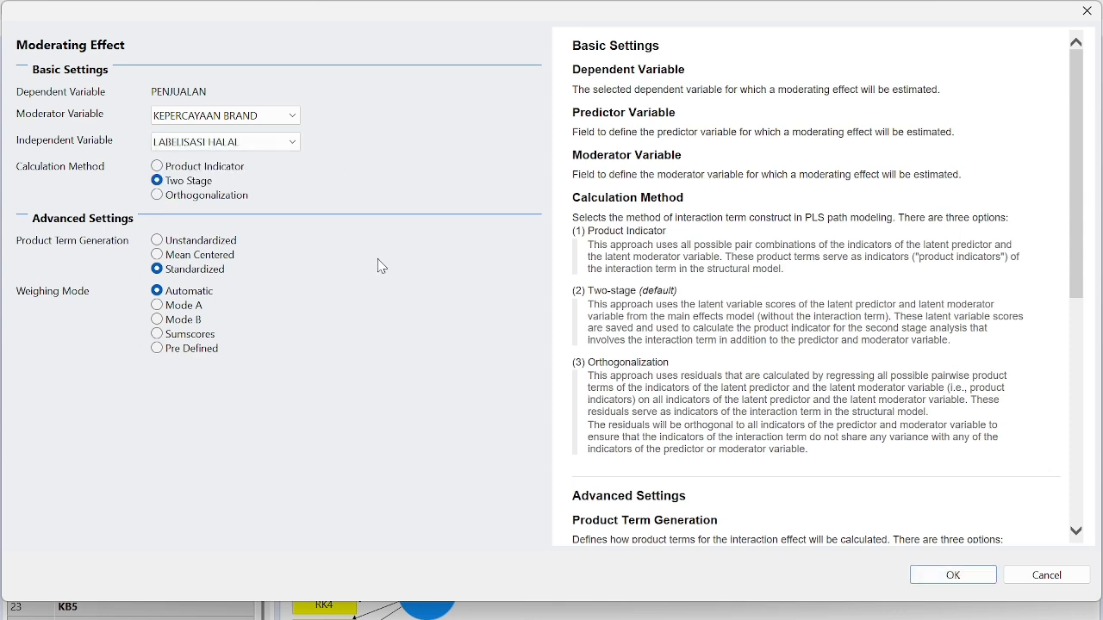
{"action": "left_click", "coordinate": [953, 576]}
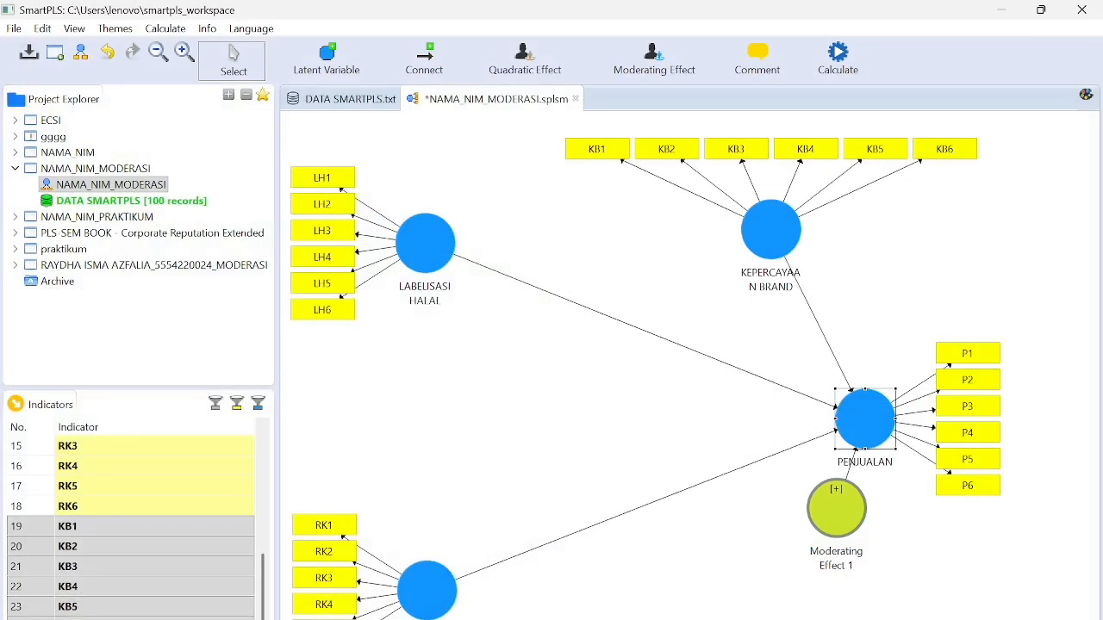
{"action": "left_click_drag", "start_coordinate": [822, 497], "coordinate": [788, 515]}
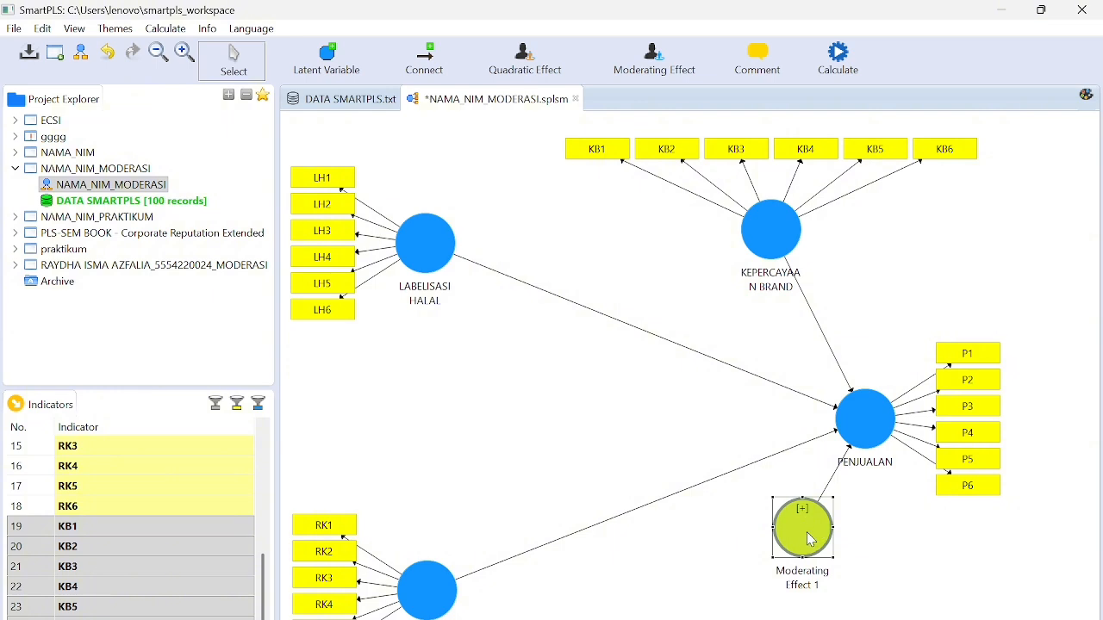
{"action": "left_click", "coordinate": [873, 420]}
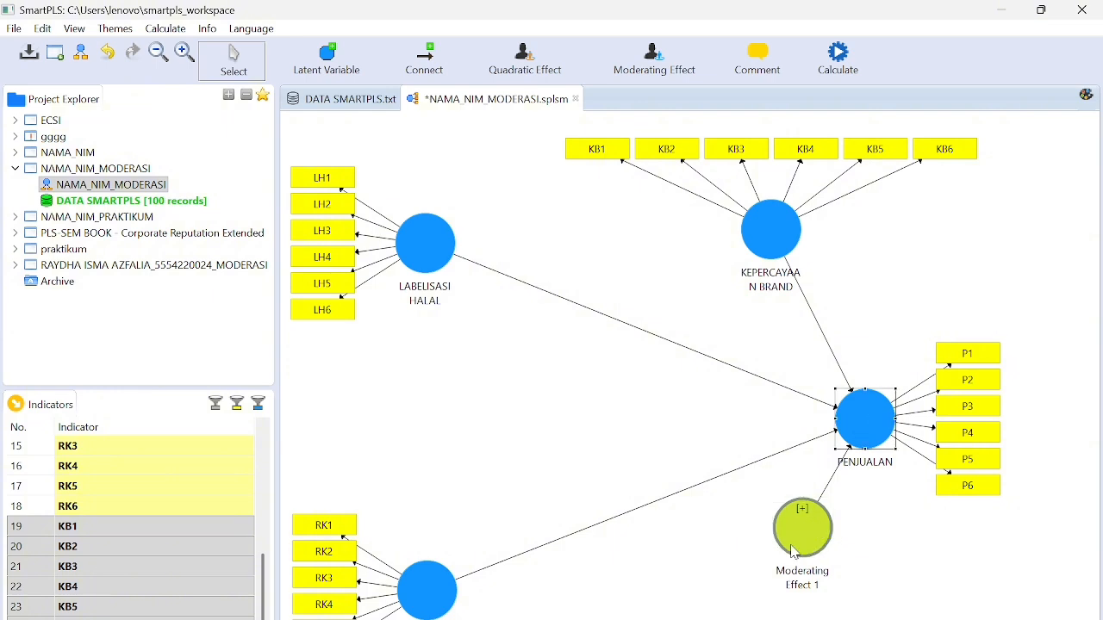
{"action": "mouse_move", "coordinate": [788, 546]}
{"action": "right_click", "coordinate": [868, 438]}
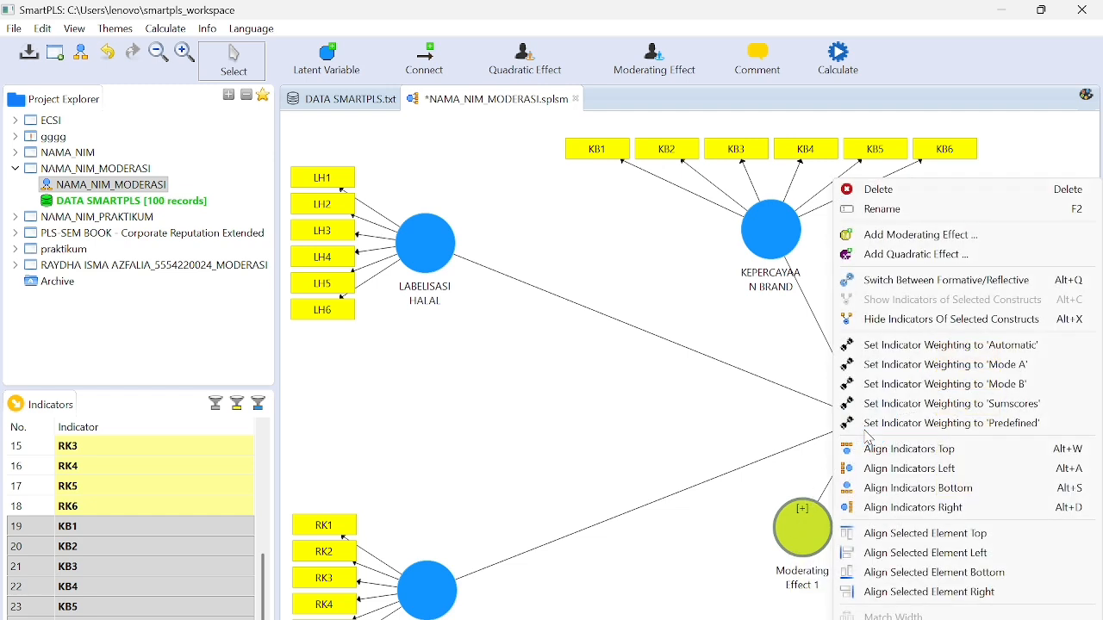
{"action": "left_click", "coordinate": [894, 210]}
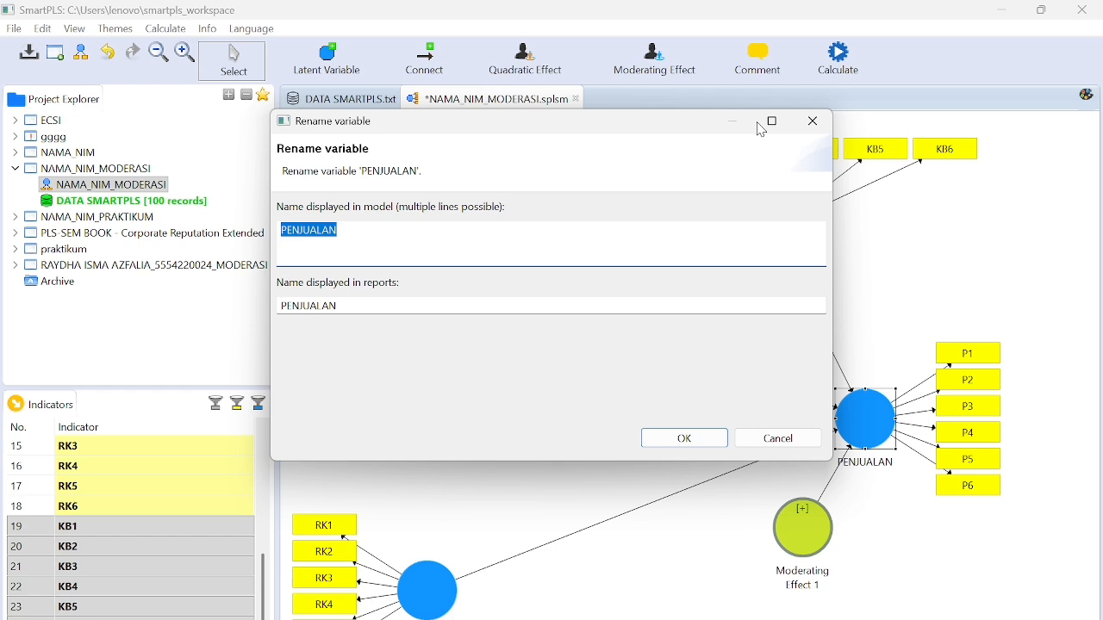
{"action": "left_click", "coordinate": [813, 120]}
- Add a second moderating effect on PENJUALAN with moderator KEPERCAYAAN BRAND and independent variable REVIEW KONSUMEN, and place it beside Moderating Effect 1
{"action": "right_click", "coordinate": [866, 412]}
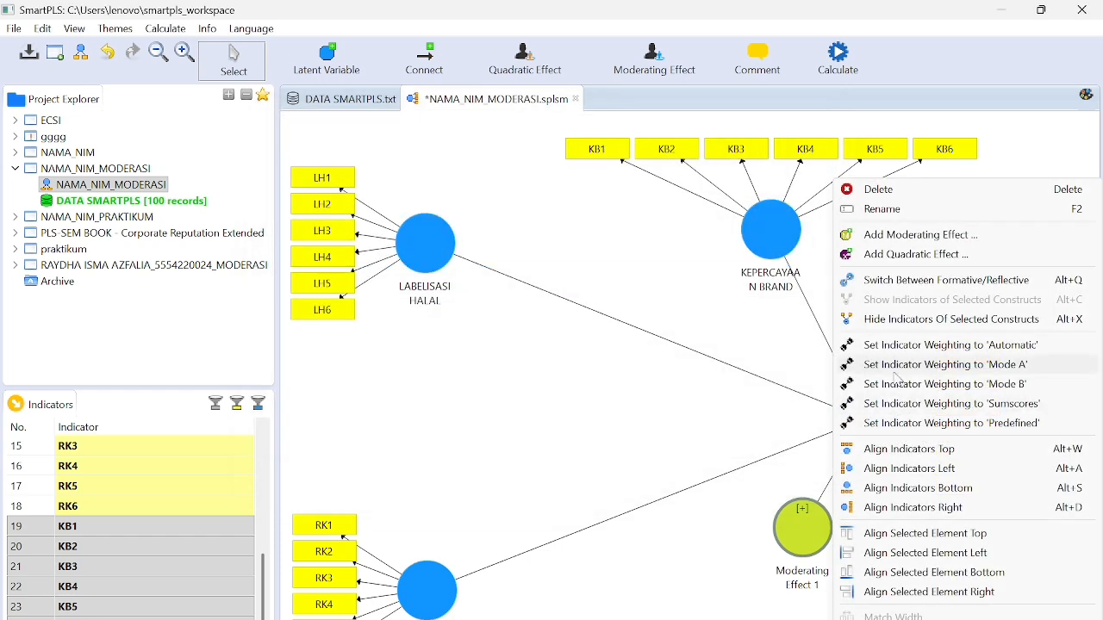
{"action": "left_click", "coordinate": [896, 235]}
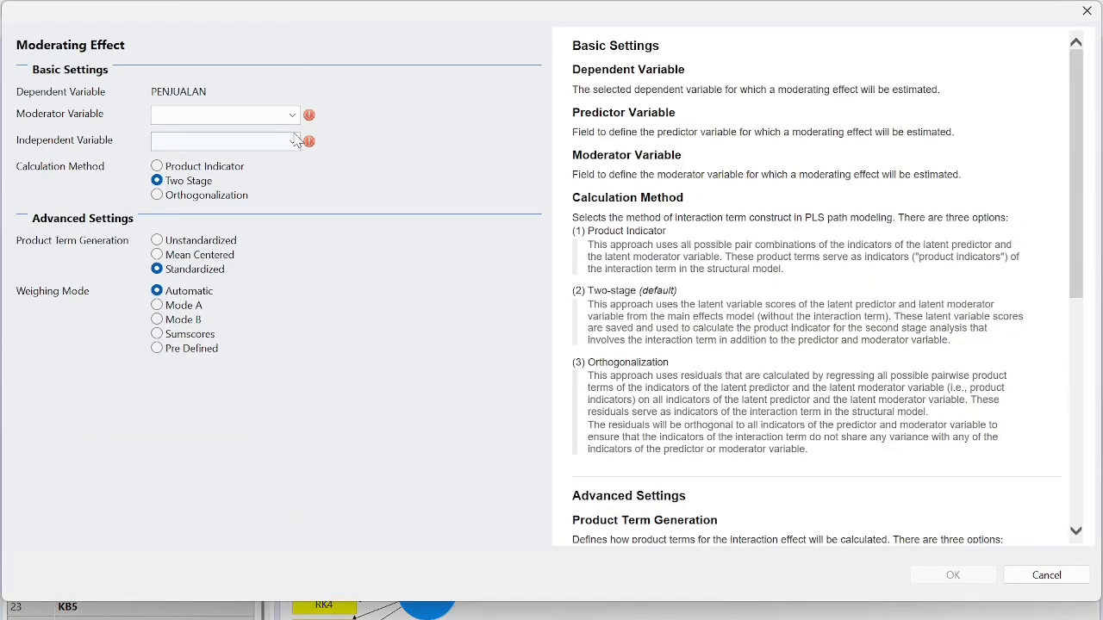
{"action": "left_click", "coordinate": [250, 116]}
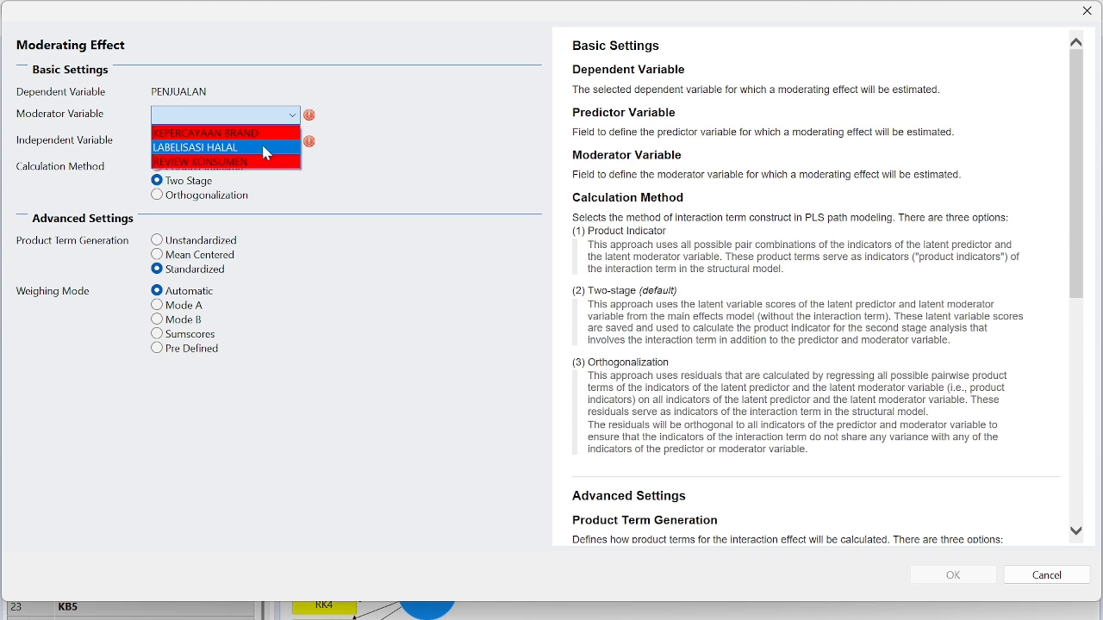
{"action": "left_click", "coordinate": [270, 135]}
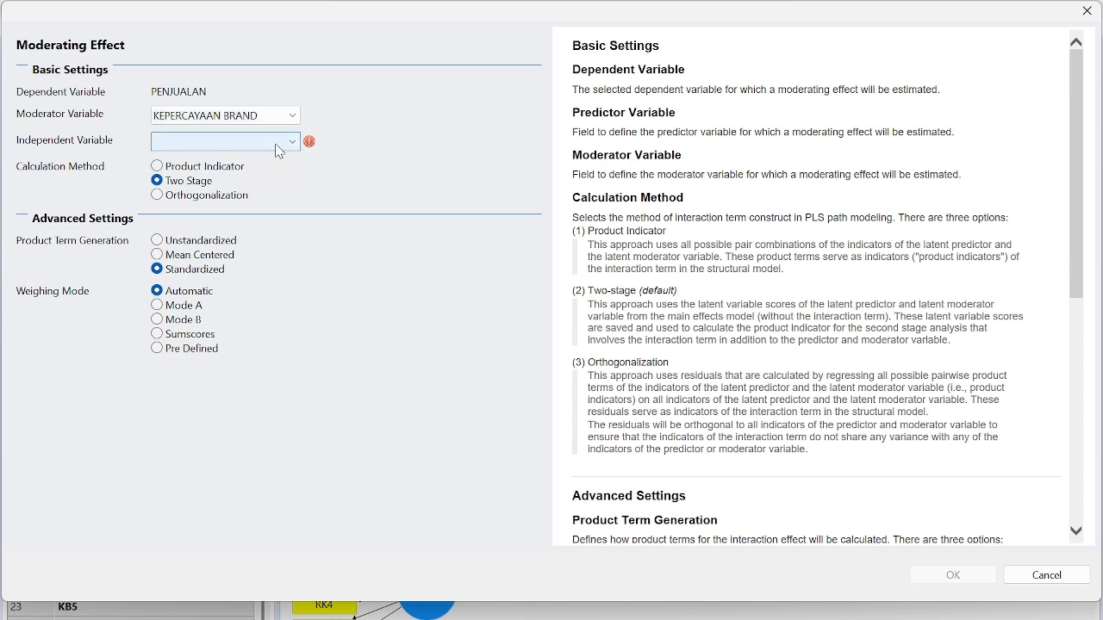
{"action": "left_click", "coordinate": [281, 141]}
{"action": "left_click", "coordinate": [277, 188]}
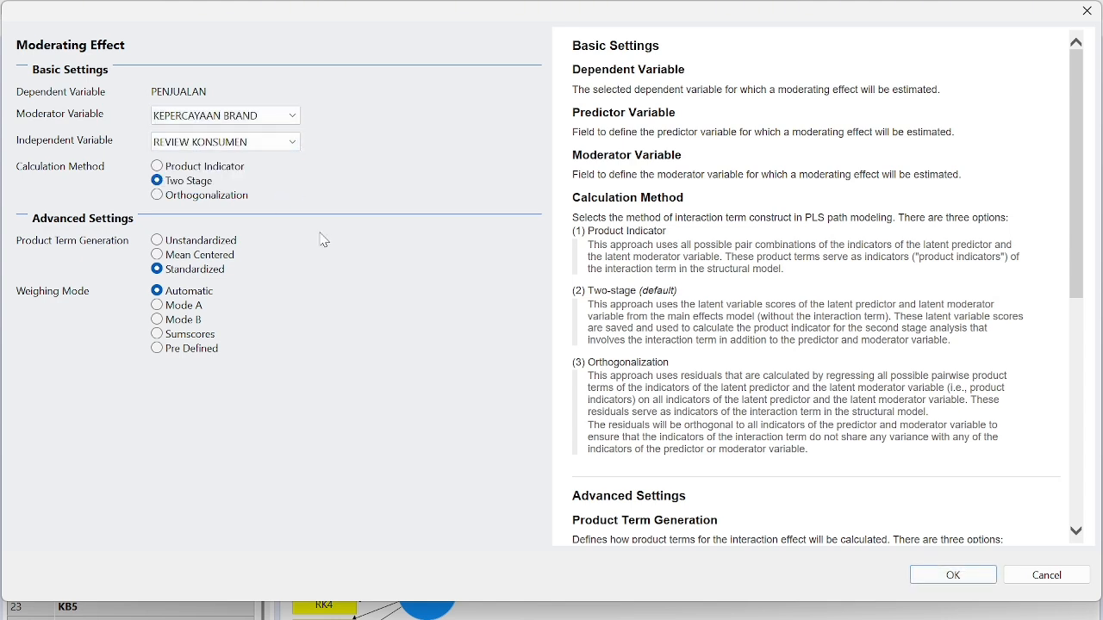
{"action": "left_click", "coordinate": [971, 579]}
{"action": "left_click_drag", "start_coordinate": [802, 544], "coordinate": [891, 550]}
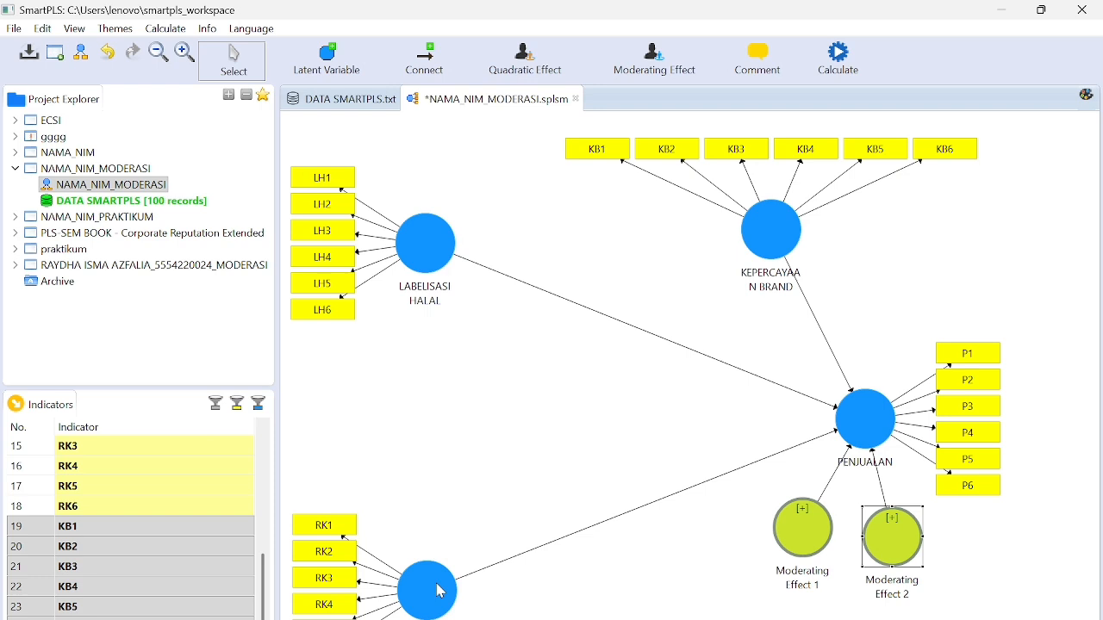
{"action": "left_click", "coordinate": [696, 612]}
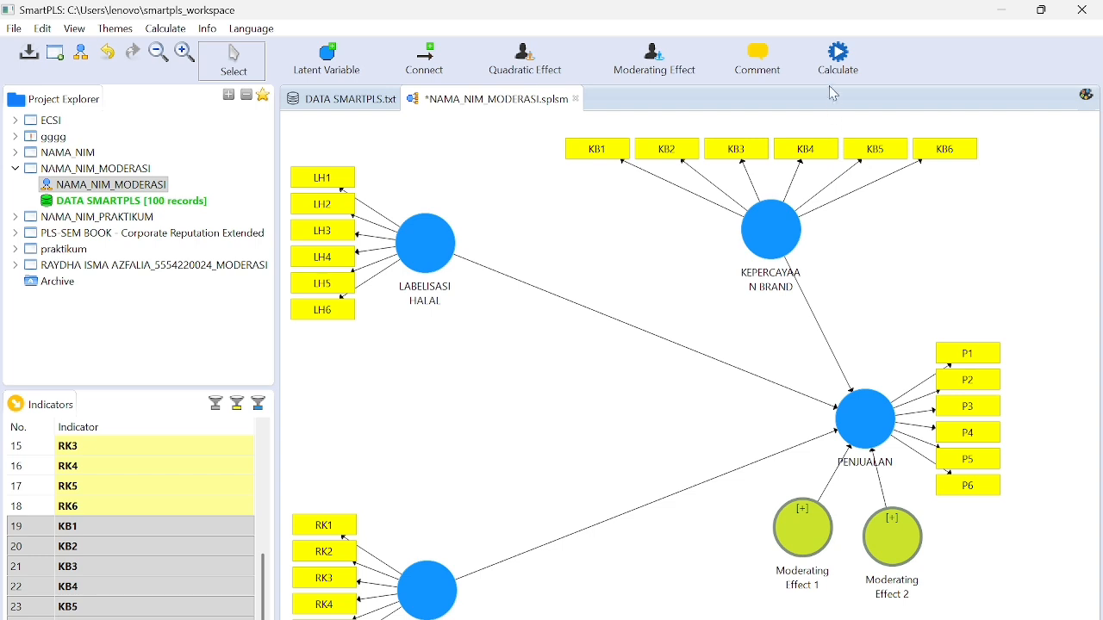
- Run the PLS Algorithm with its full report, and widen the row-label column of the path coefficients matrix to fit the construct names
{"action": "left_click", "coordinate": [842, 57]}
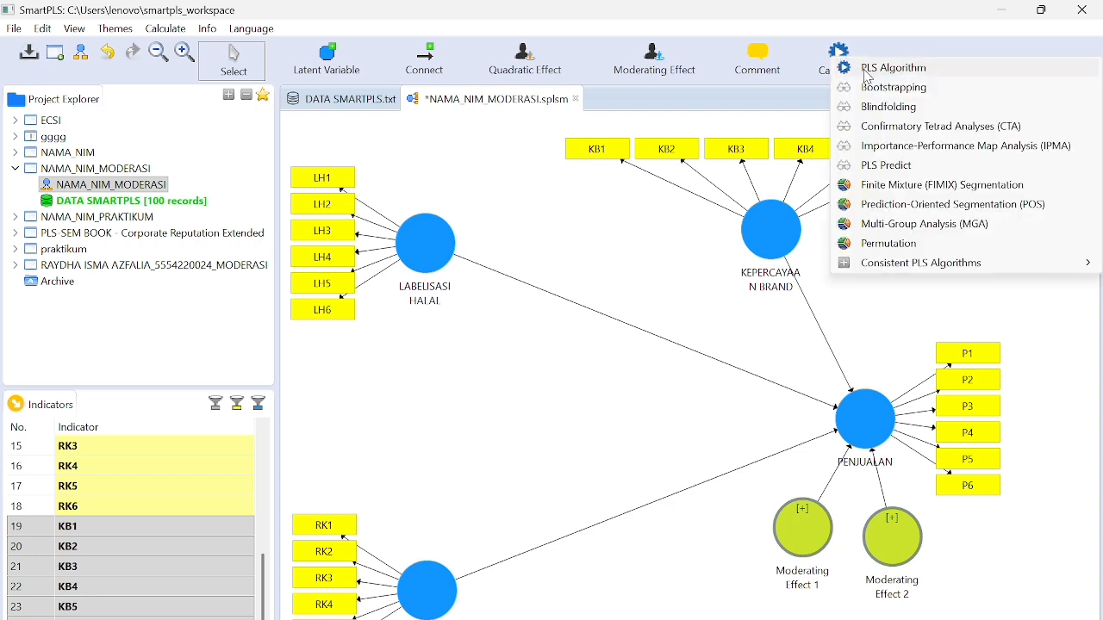
{"action": "left_click", "coordinate": [869, 69]}
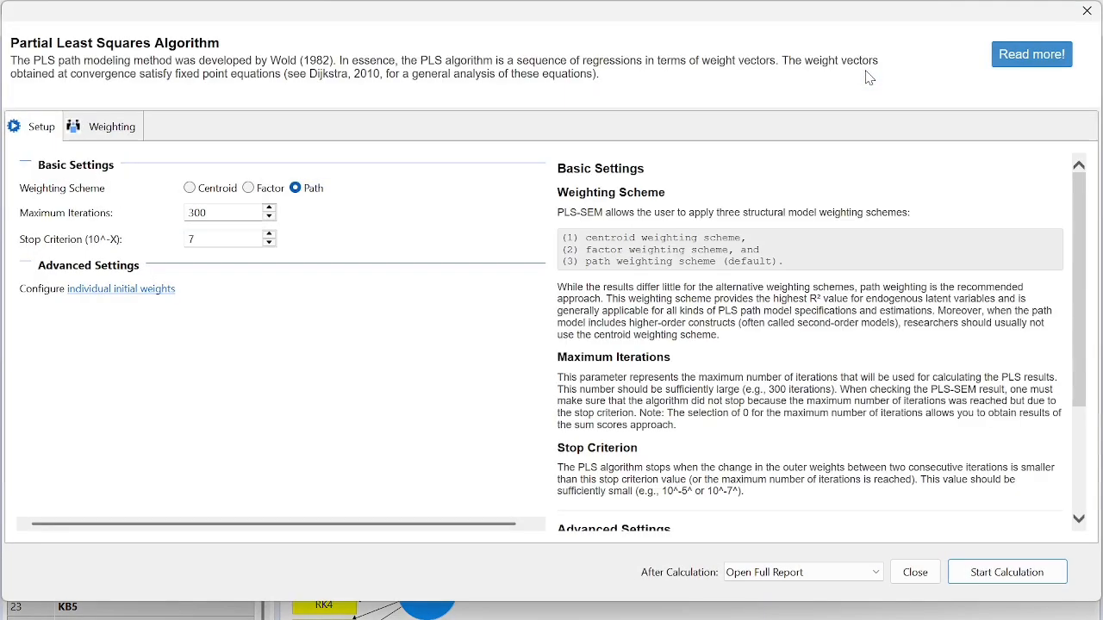
{"action": "left_click", "coordinate": [997, 573]}
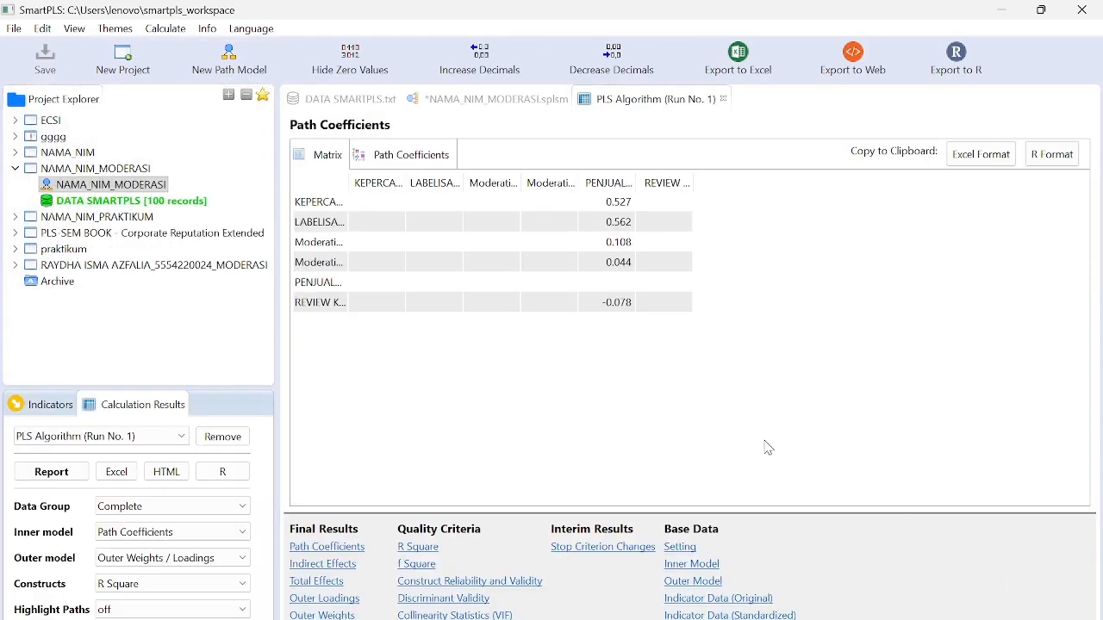
{"action": "left_click_drag", "start_coordinate": [348, 182], "coordinate": [414, 194]}
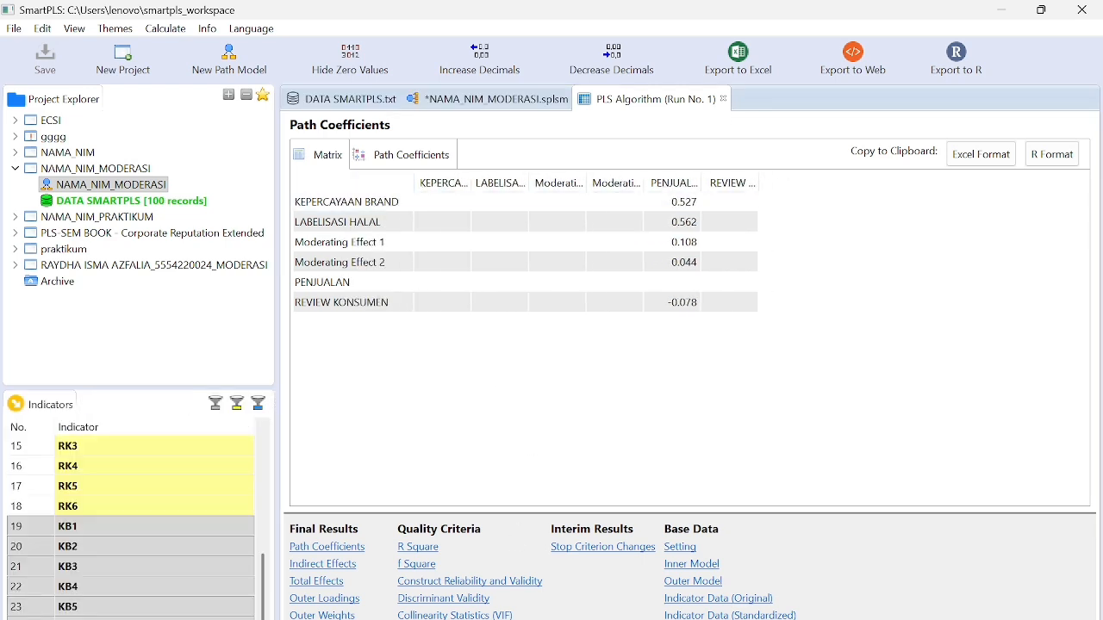
- Switch to the PRAKTIKUM SMARTPLS PDF in Chrome and read the outer model rules for convergent validity, discriminant validity and reliability
{"action": "key", "text": "alt+Tab"}
{"action": "scroll", "coordinate": [497, 480], "scroll_direction": "down", "scroll_amount": 1}
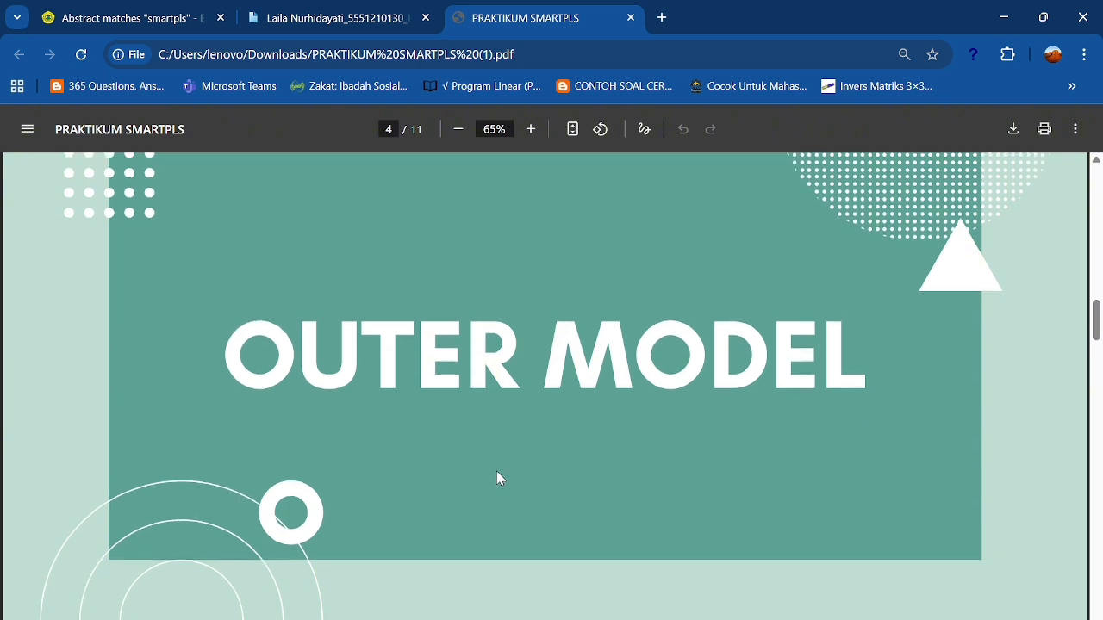
{"action": "scroll", "coordinate": [497, 479], "scroll_direction": "up", "scroll_amount": 1}
{"action": "scroll", "coordinate": [497, 479], "scroll_direction": "down", "scroll_amount": 2}
{"action": "scroll", "coordinate": [497, 479], "scroll_direction": "down", "scroll_amount": 7}
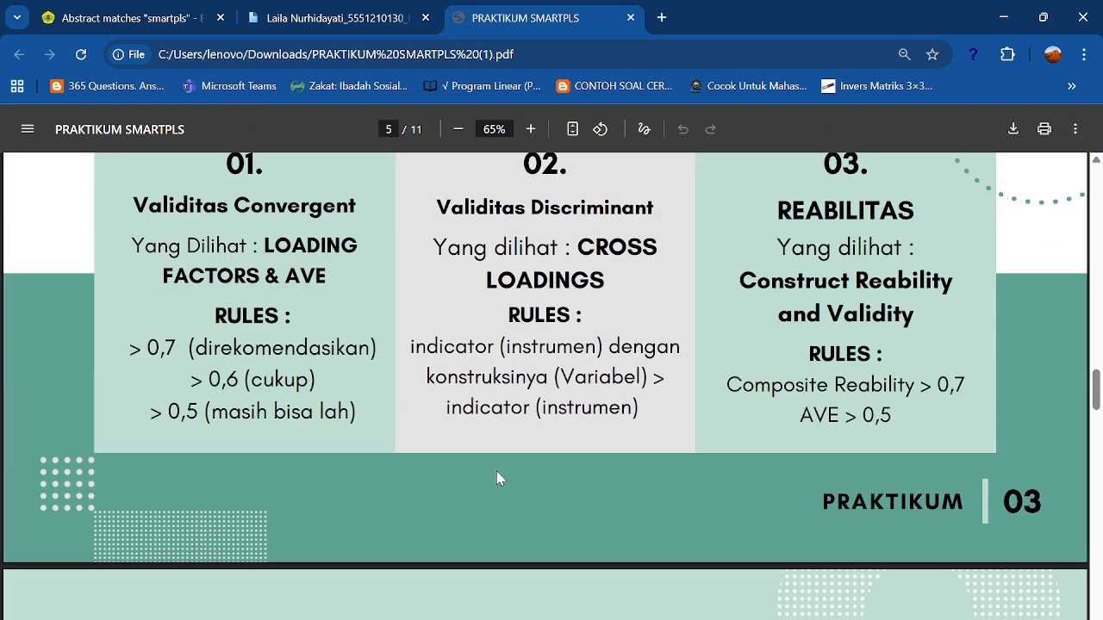
{"action": "scroll", "coordinate": [500, 479], "scroll_direction": "up", "scroll_amount": 1}
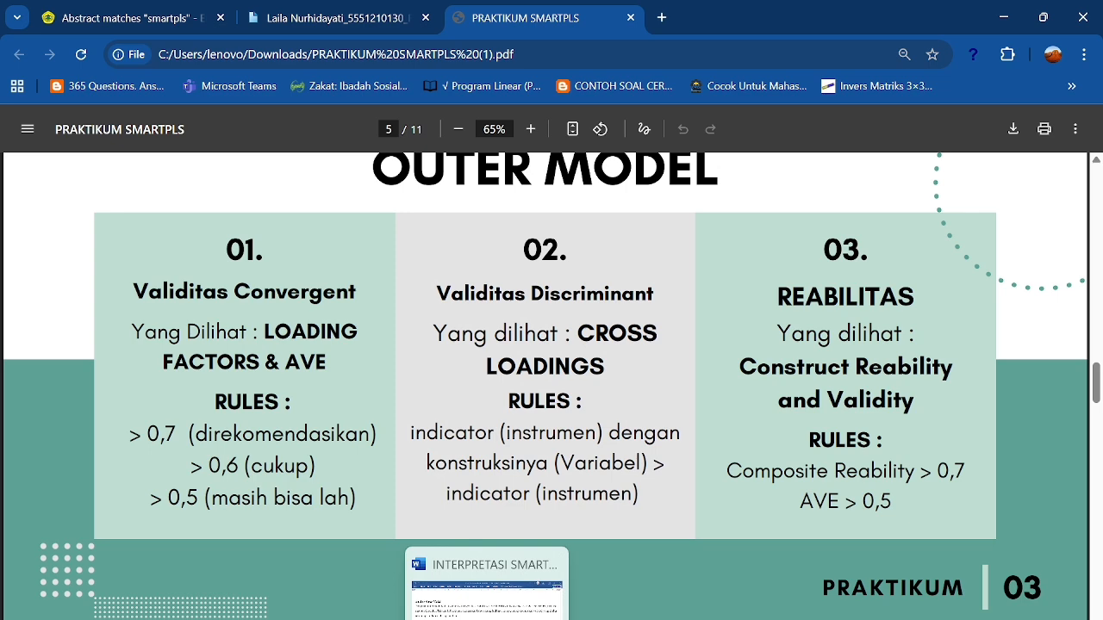
- Return to SmartPLS, display the Outer Loadings matrix with a wider KEPERCAYAAN BRAND column, and compare it with the PDF's loading factor rules
{"action": "left_click", "coordinate": [563, 590]}
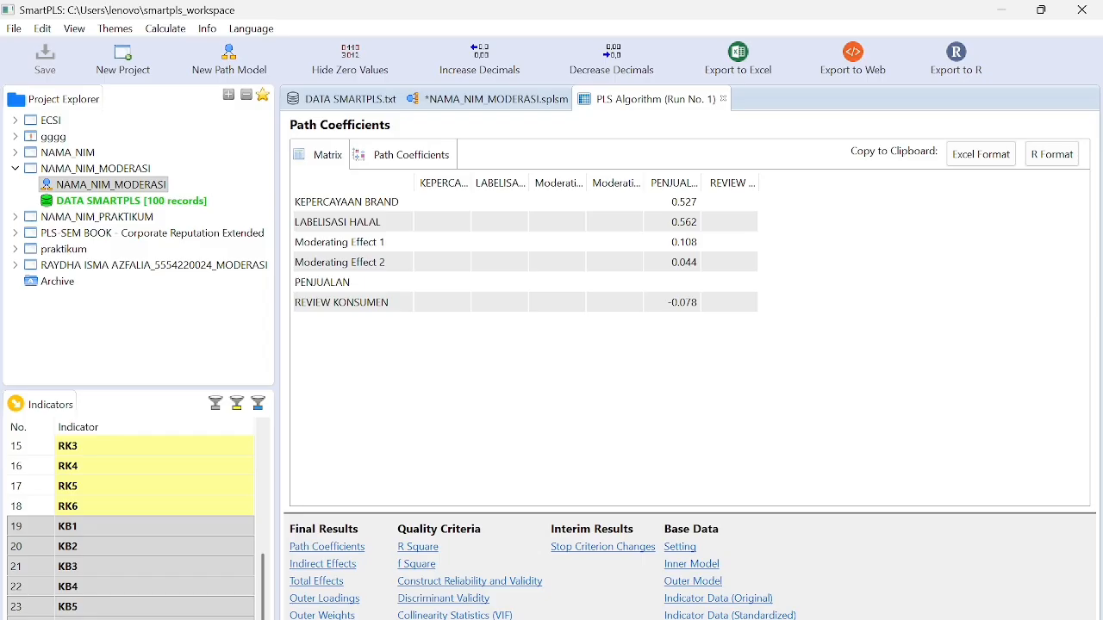
{"action": "left_click", "coordinate": [328, 601]}
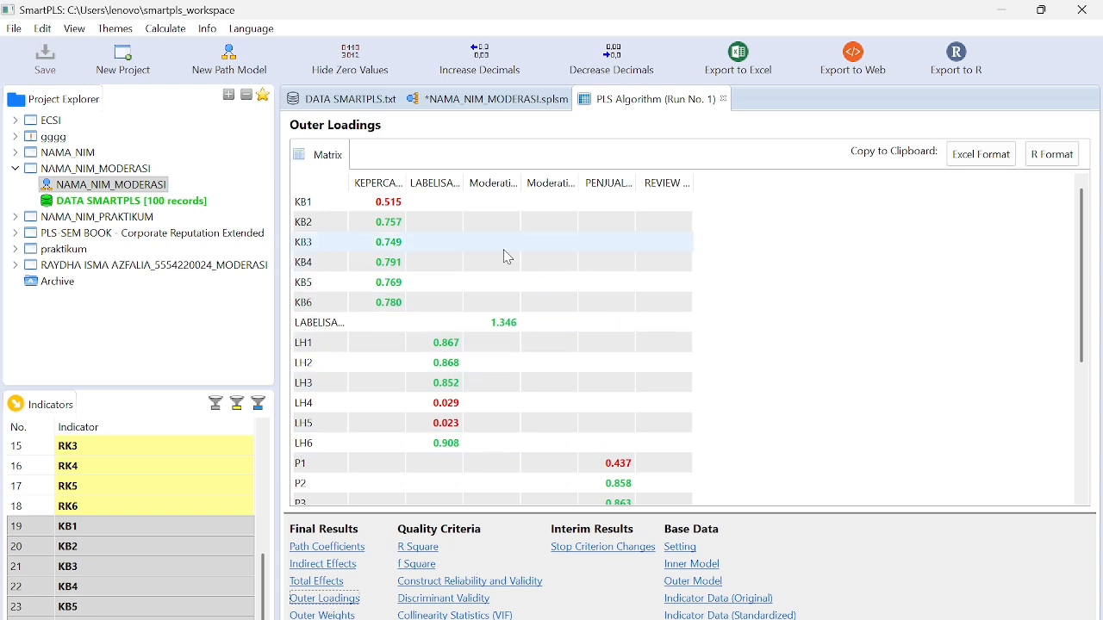
{"action": "left_click_drag", "start_coordinate": [407, 183], "coordinate": [430, 182]}
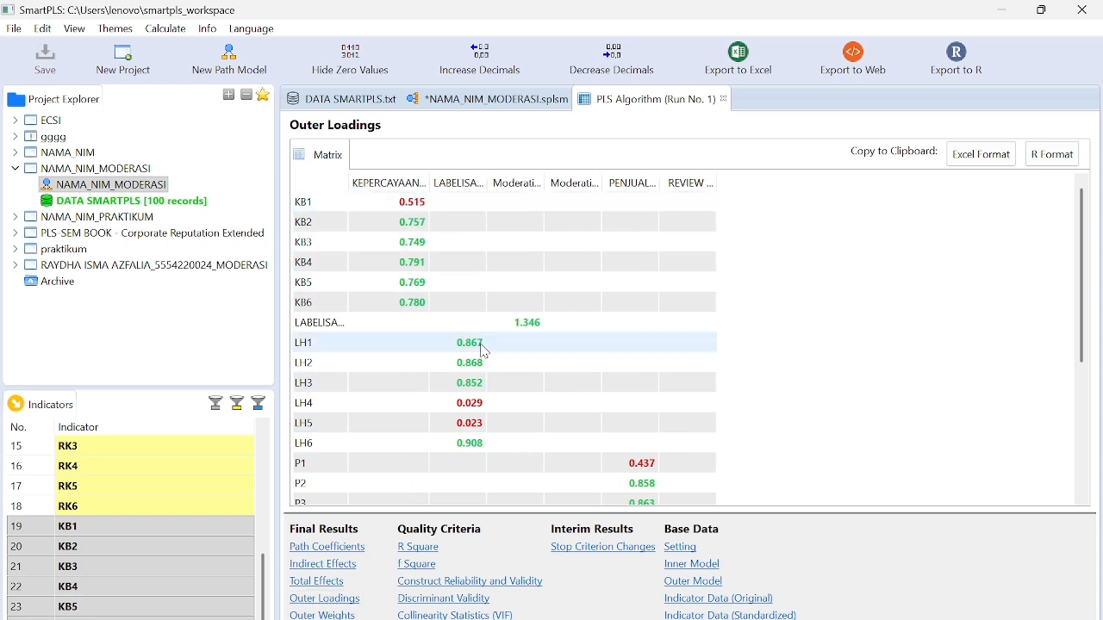
{"action": "left_click", "coordinate": [487, 618]}
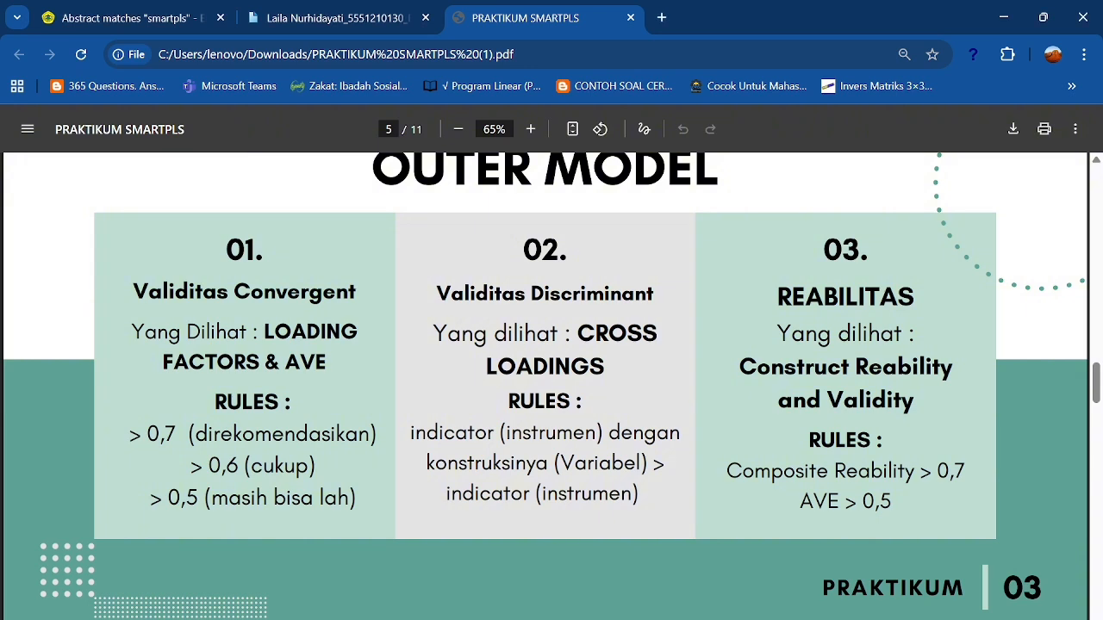
{"action": "key", "text": "alt+Tab"}
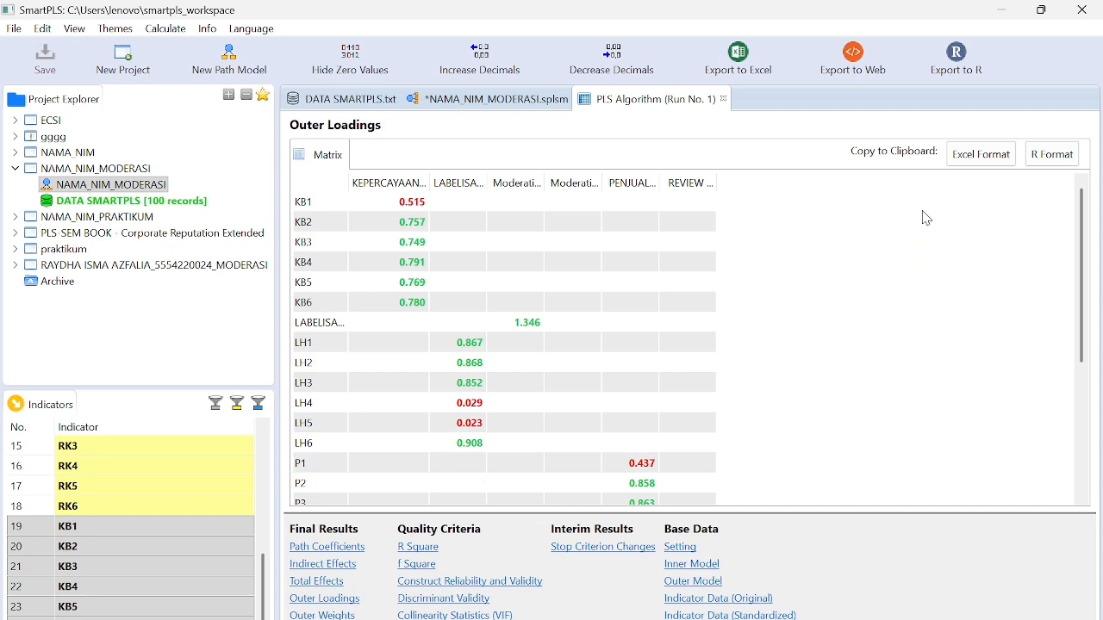
- Copy the Outer Loadings matrix to the clipboard in Excel format and look through all its indicator rows
{"action": "left_click", "coordinate": [992, 160]}
{"action": "scroll", "coordinate": [612, 311], "scroll_direction": "down", "scroll_amount": 4}
{"action": "scroll", "coordinate": [612, 311], "scroll_direction": "up", "scroll_amount": 4}
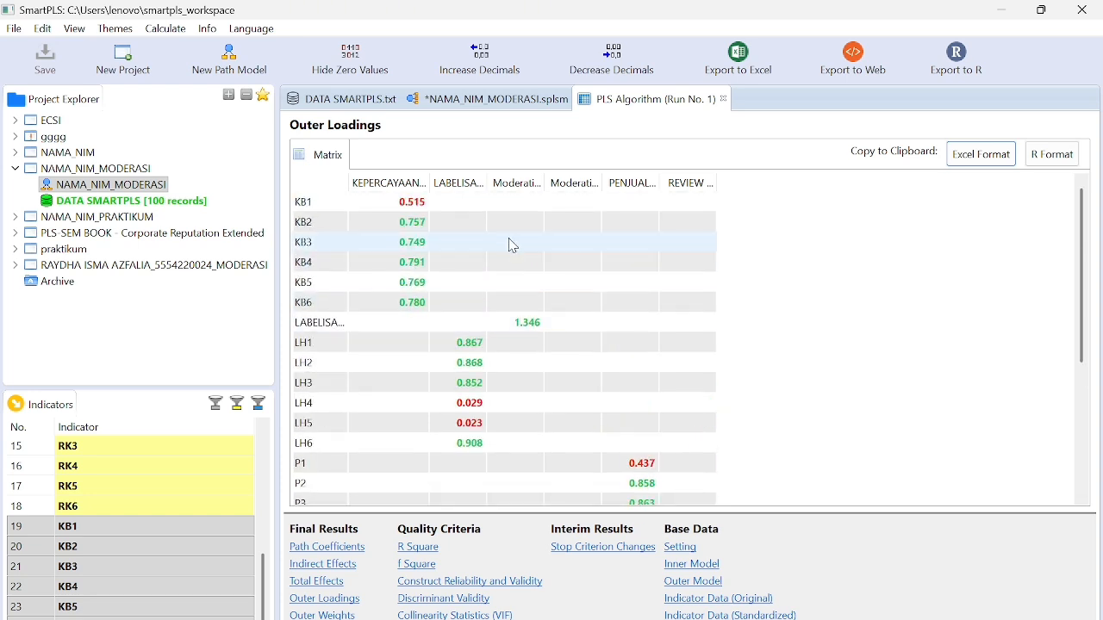
{"action": "scroll", "coordinate": [512, 245], "scroll_direction": "down", "scroll_amount": 4}
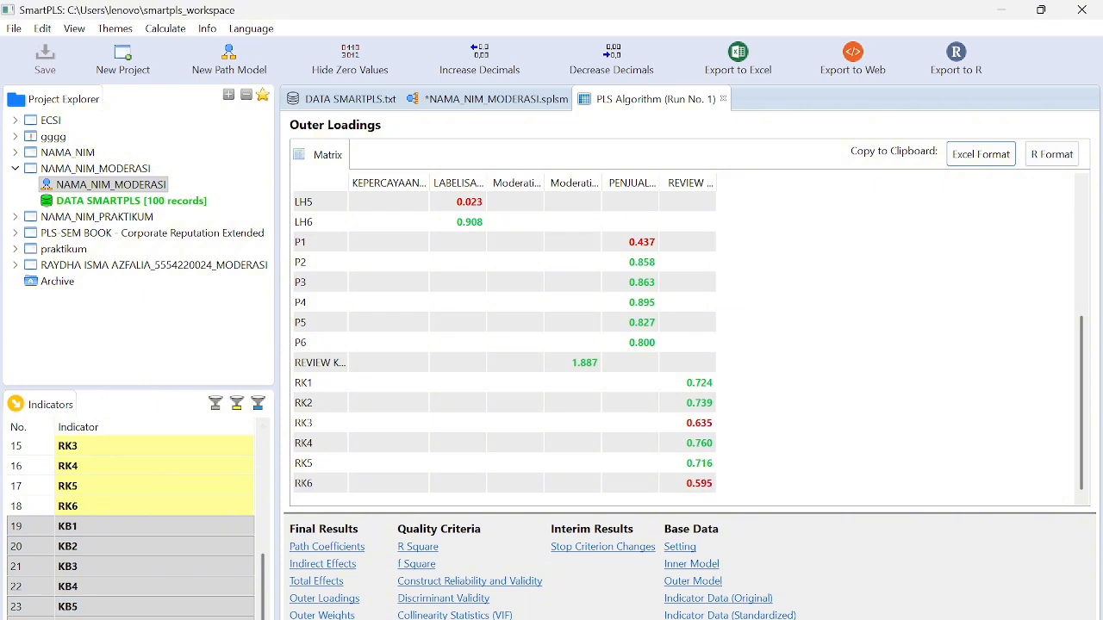
- Launch Excel, dismiss the Office activation wizard and create a blank workbook
{"action": "key", "text": "super"}
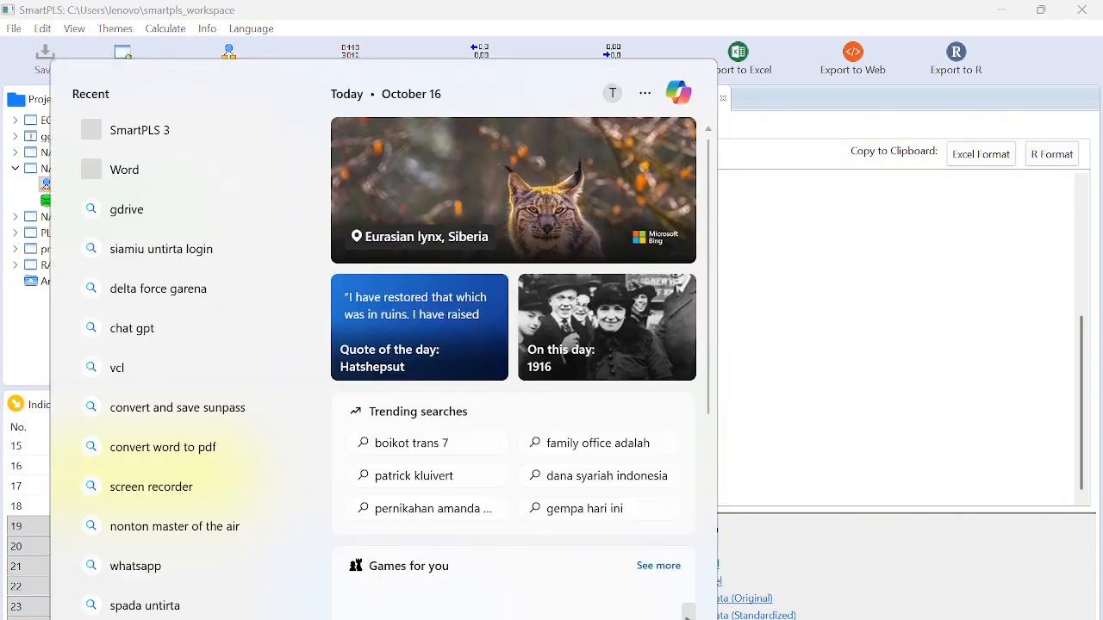
{"action": "type", "text": "E"}
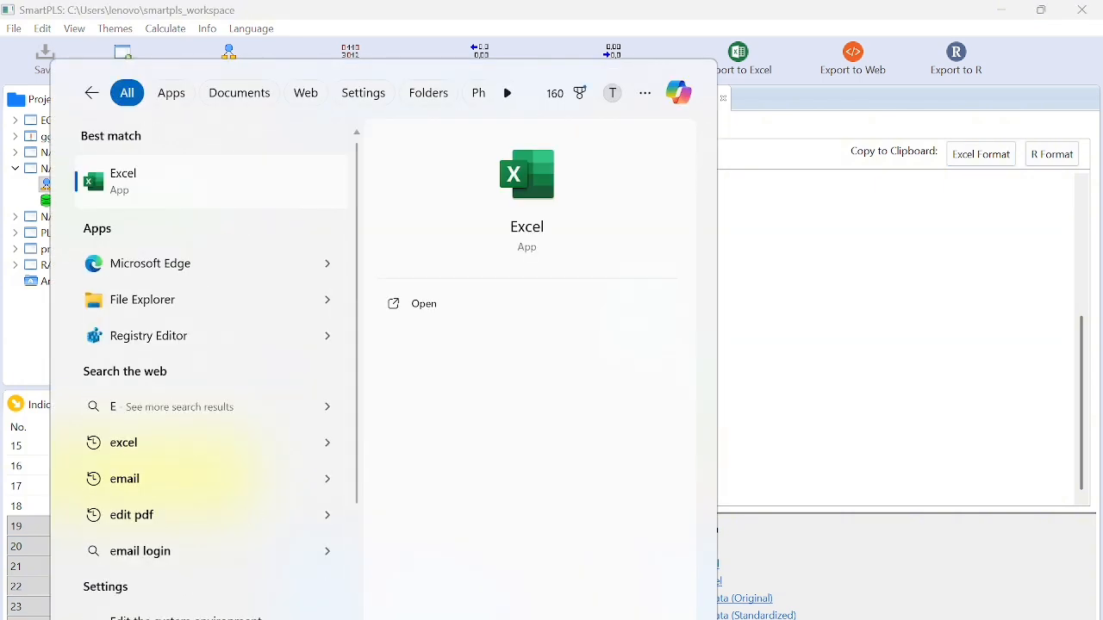
{"action": "type", "text": "XCE"}
{"action": "left_click", "coordinate": [236, 178]}
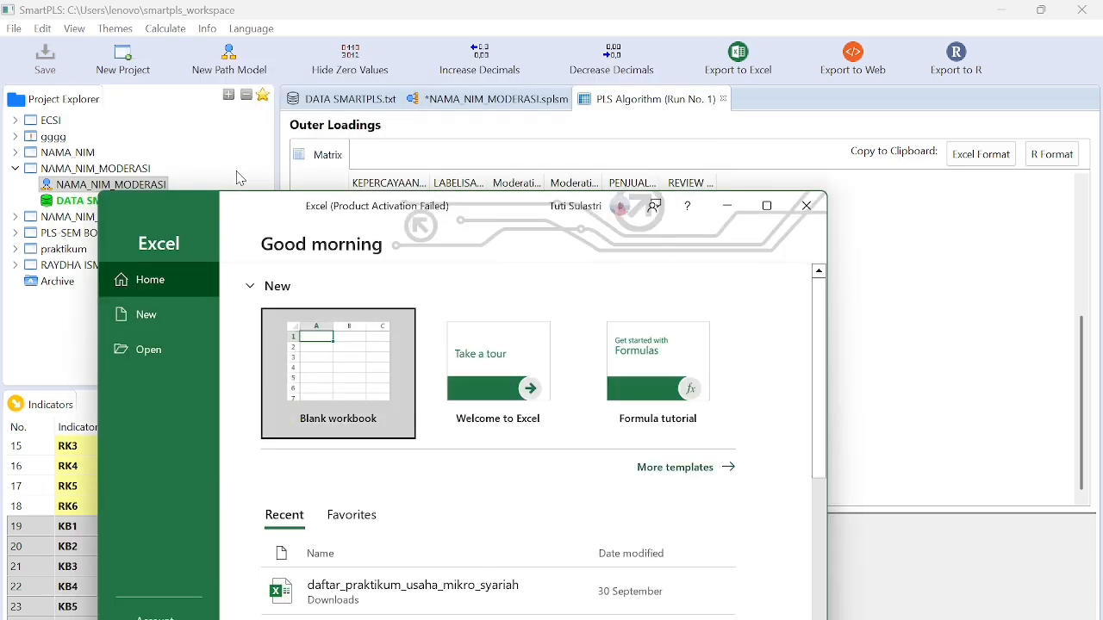
{"action": "left_click", "coordinate": [766, 205]}
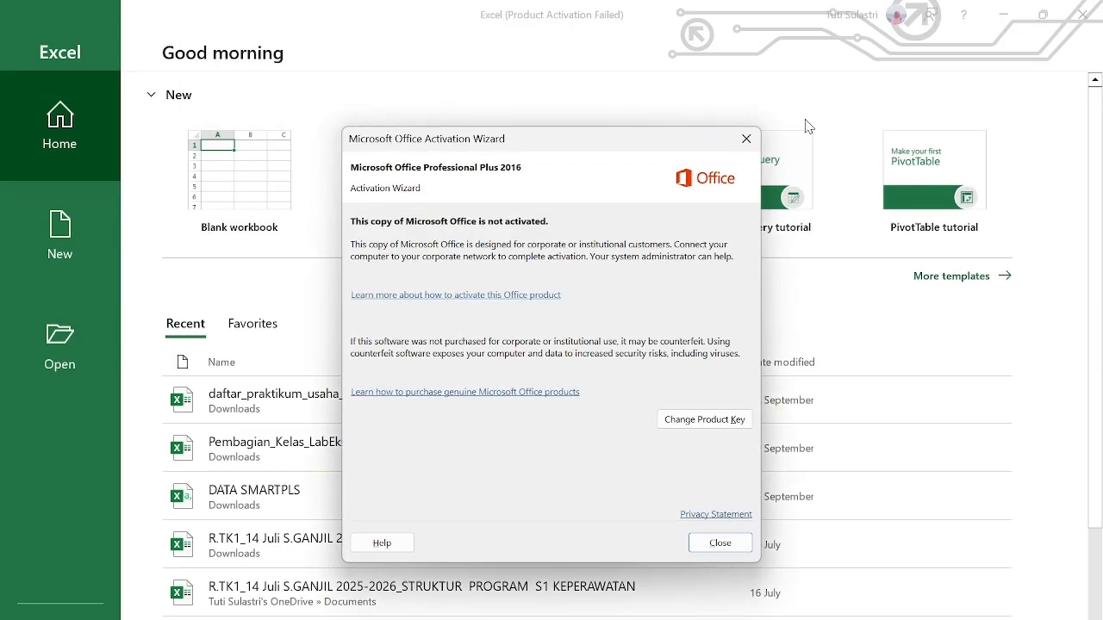
{"action": "left_click", "coordinate": [746, 139]}
{"action": "left_click", "coordinate": [264, 191]}
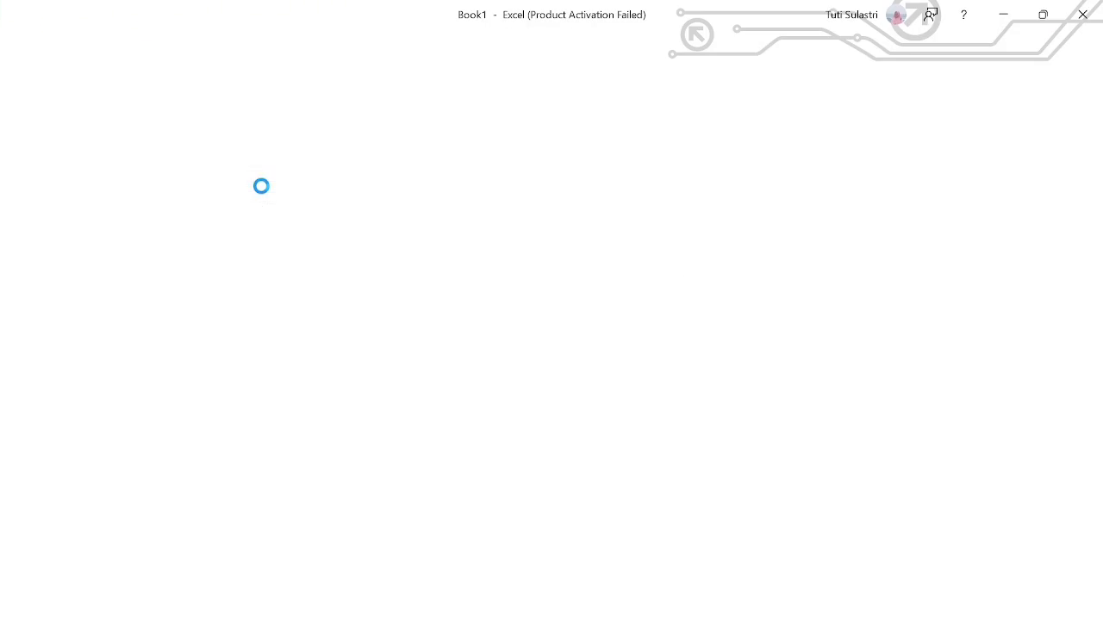
- Close the Document Recovery pane and paste the copied outer loadings matrix starting at cell B8
{"action": "left_click", "coordinate": [326, 345]}
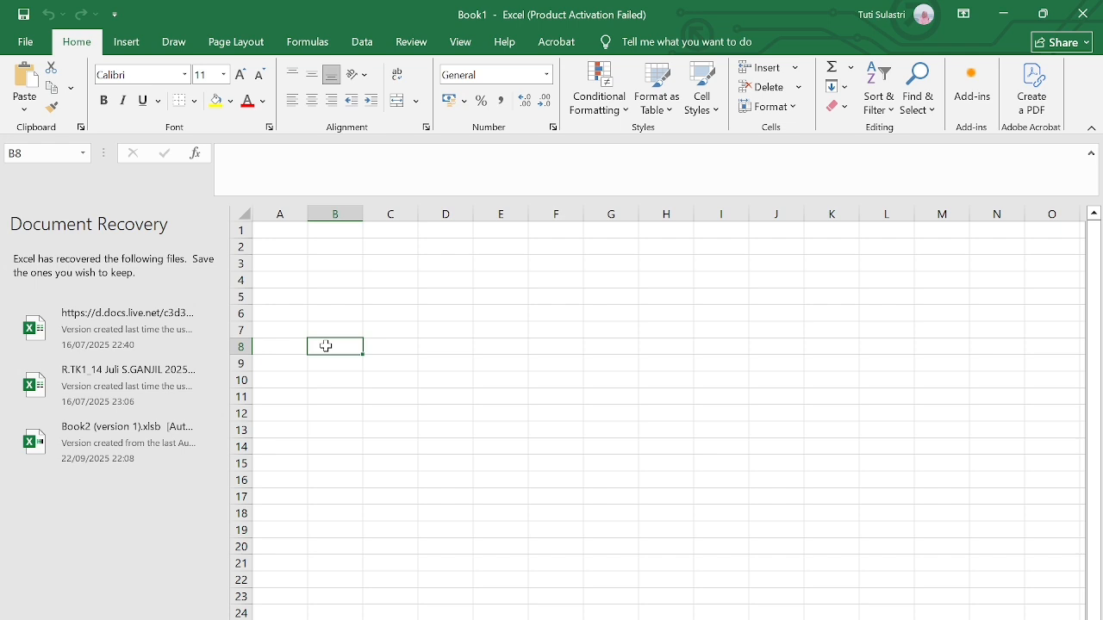
{"action": "left_click", "coordinate": [197, 619]}
{"action": "left_click", "coordinate": [300, 241]}
{"action": "left_click", "coordinate": [395, 288]}
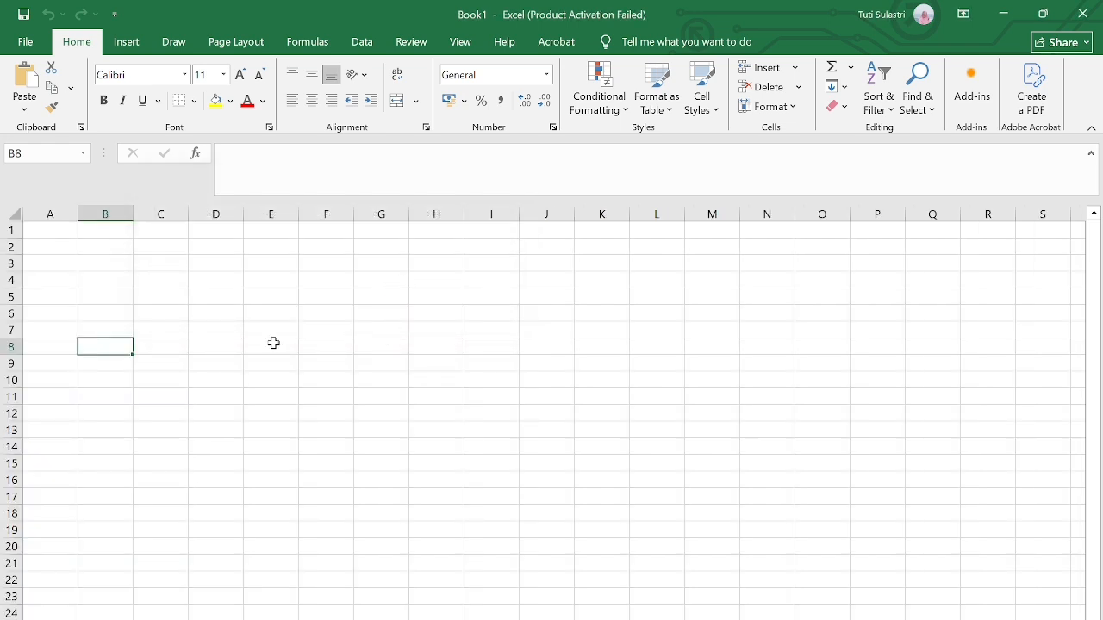
{"action": "key", "text": "ctrl+v"}
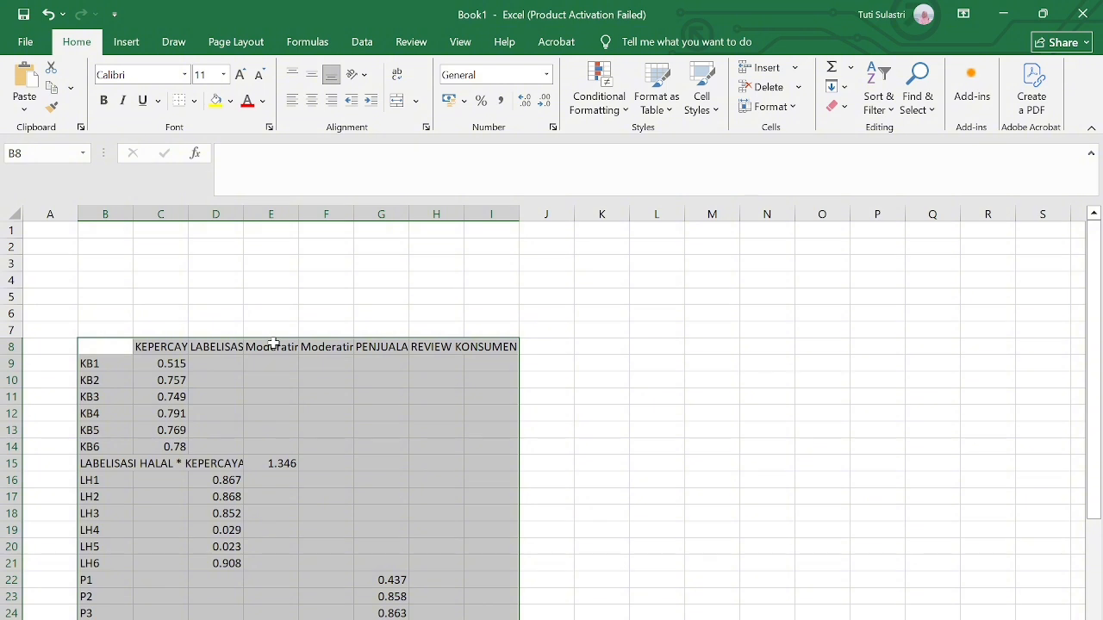
- Widen columns C to F of the pasted outer loadings table so more of their construct headings fit
{"action": "scroll", "coordinate": [273, 344], "scroll_direction": "down", "scroll_amount": 1}
{"action": "left_click_drag", "start_coordinate": [190, 217], "coordinate": [477, 223]}
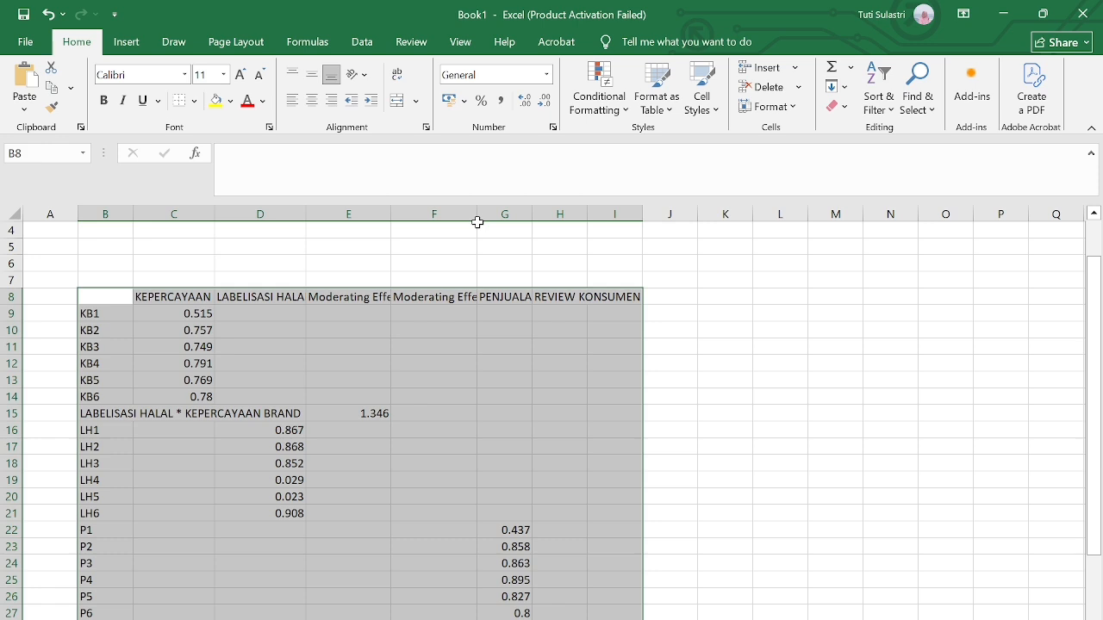
{"action": "left_click", "coordinate": [710, 429]}
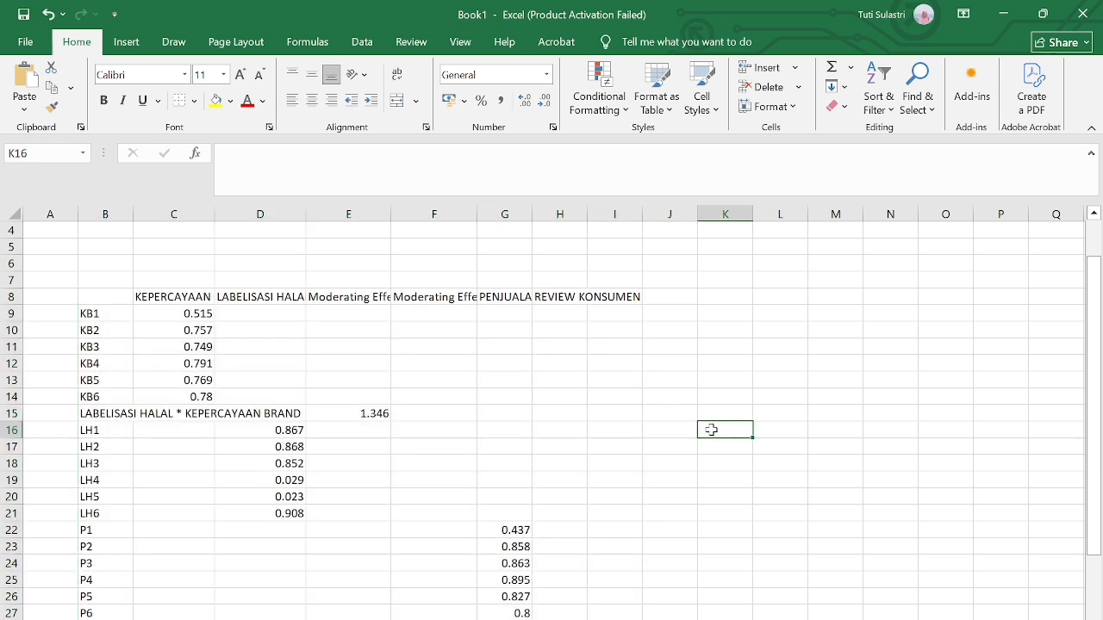
- Set the font color of the KB1 label in cell B9 to red
{"action": "left_click", "coordinate": [99, 314]}
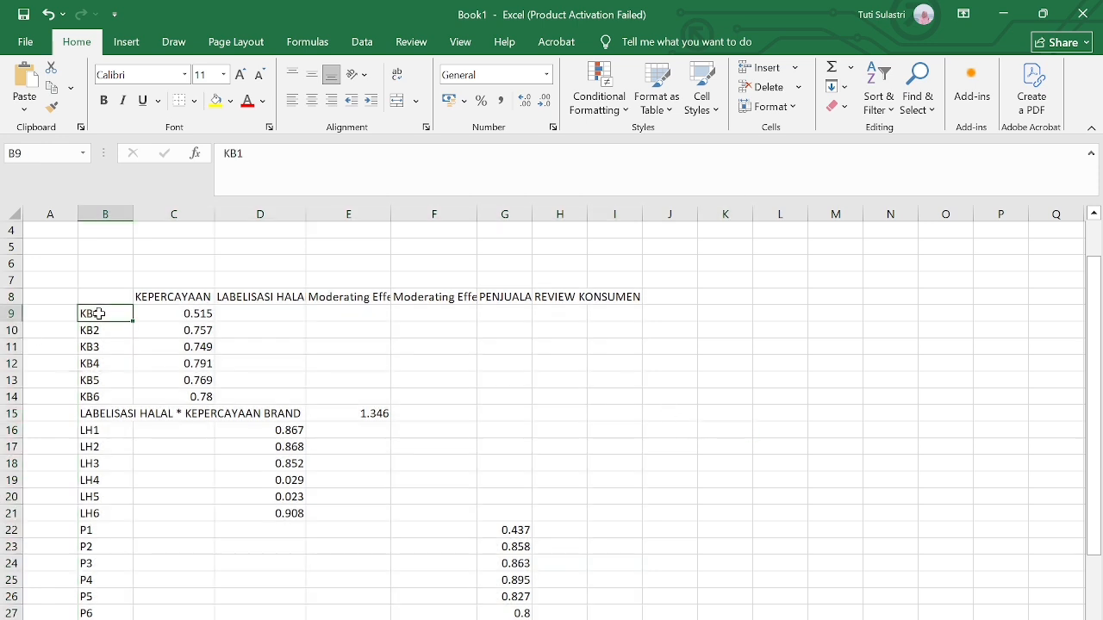
{"action": "left_click", "coordinate": [247, 100]}
- Check the outer loadings matrix in SmartPLS and set the font color of the LH4 and LH5 labels in Excel to red
{"action": "left_click", "coordinate": [522, 619]}
{"action": "left_click", "coordinate": [522, 619]}
{"action": "left_click", "coordinate": [552, 619]}
{"action": "scroll", "coordinate": [556, 385], "scroll_direction": "up", "scroll_amount": 4}
{"action": "scroll", "coordinate": [557, 382], "scroll_direction": "down", "scroll_amount": 1}
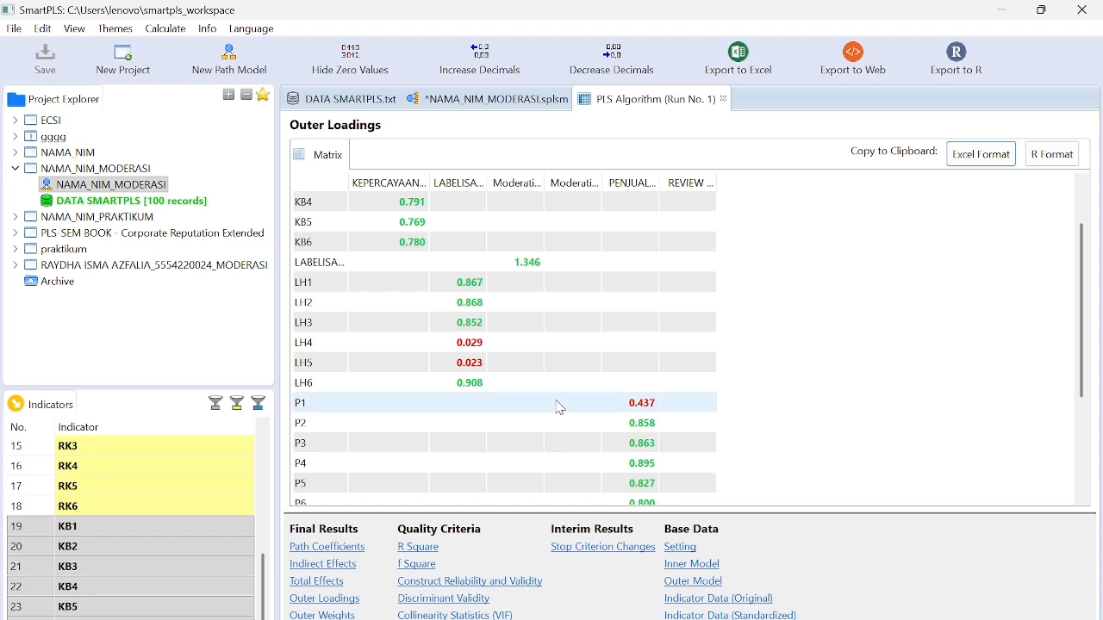
{"action": "left_click", "coordinate": [551, 619]}
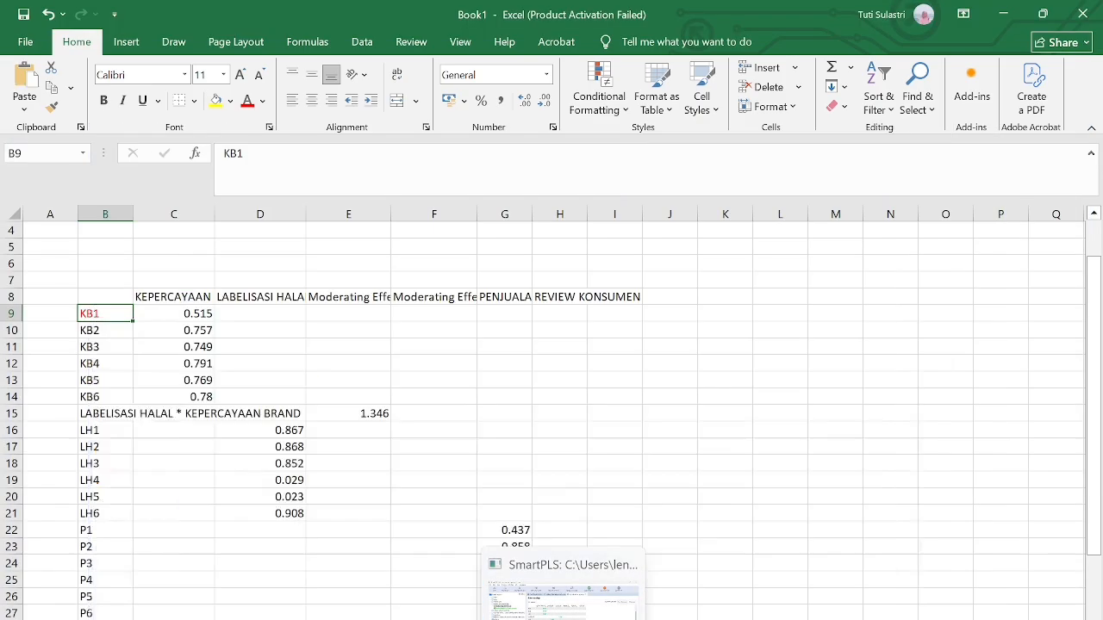
{"action": "left_click", "coordinate": [110, 480]}
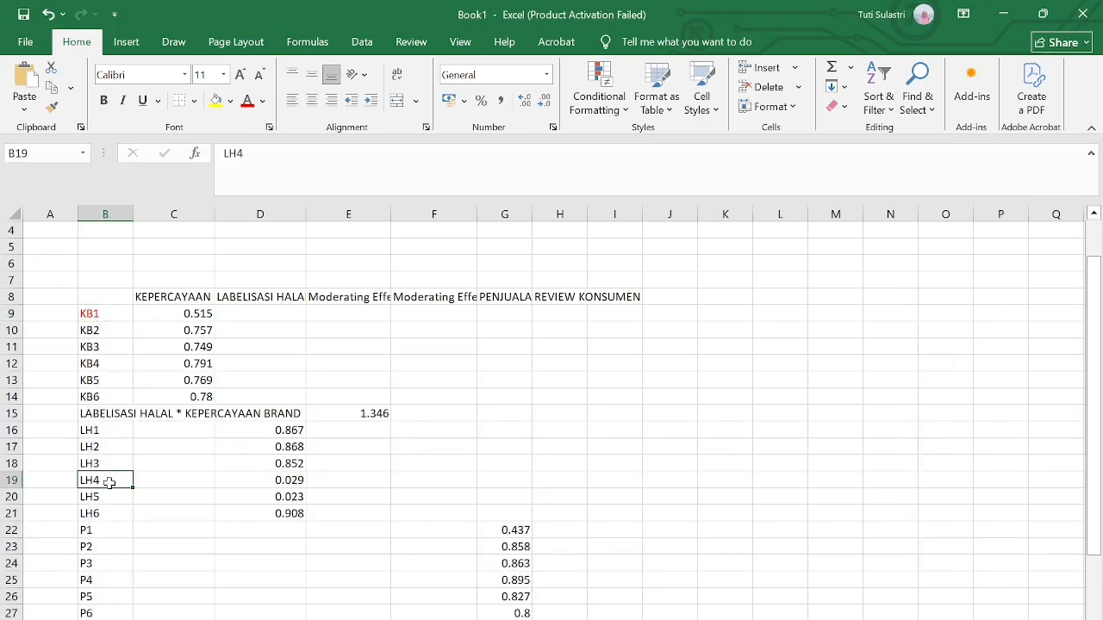
{"action": "left_click", "coordinate": [247, 101]}
{"action": "left_click", "coordinate": [121, 498]}
{"action": "left_click", "coordinate": [246, 102]}
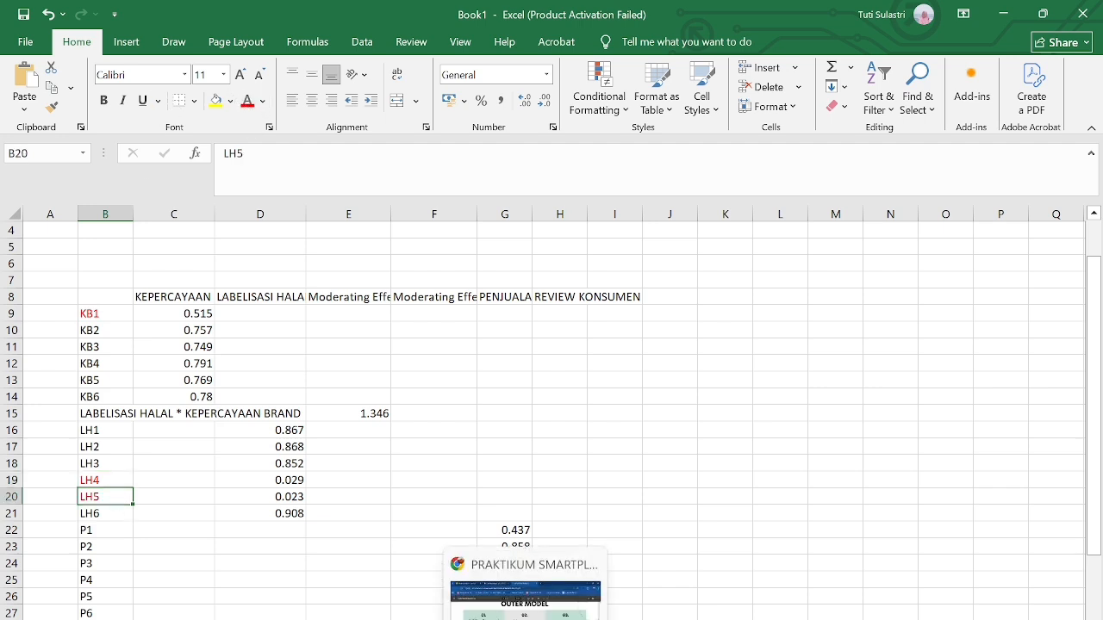
- Check the remaining outer loadings in SmartPLS and set the font color of the P1 label in Excel cell B22 to red
{"action": "left_click", "coordinate": [562, 594]}
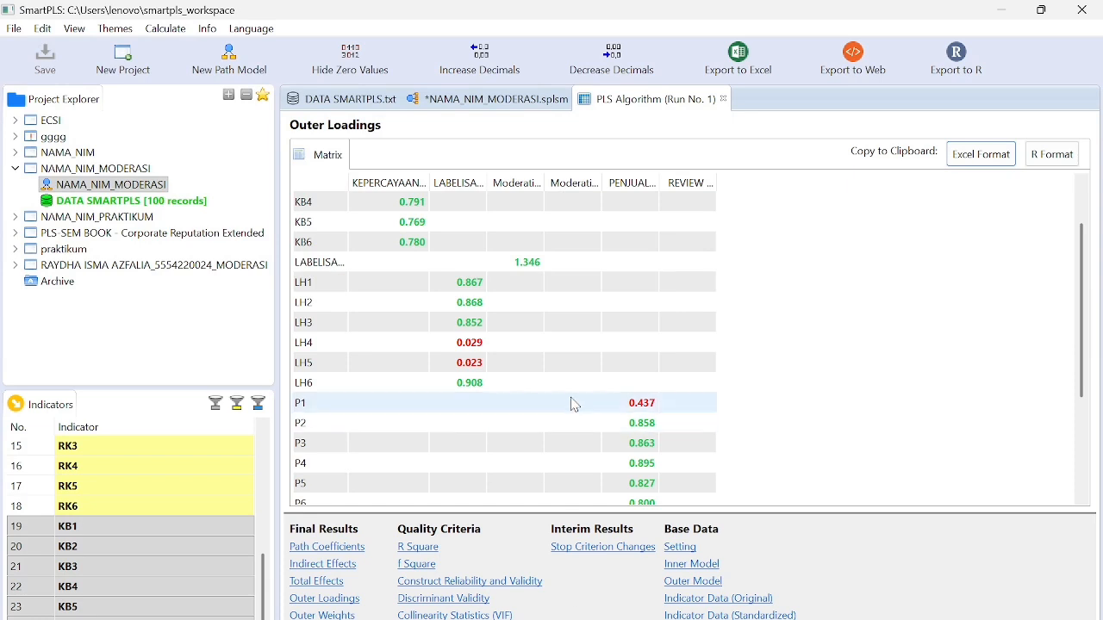
{"action": "scroll", "coordinate": [575, 405], "scroll_direction": "down", "scroll_amount": 3}
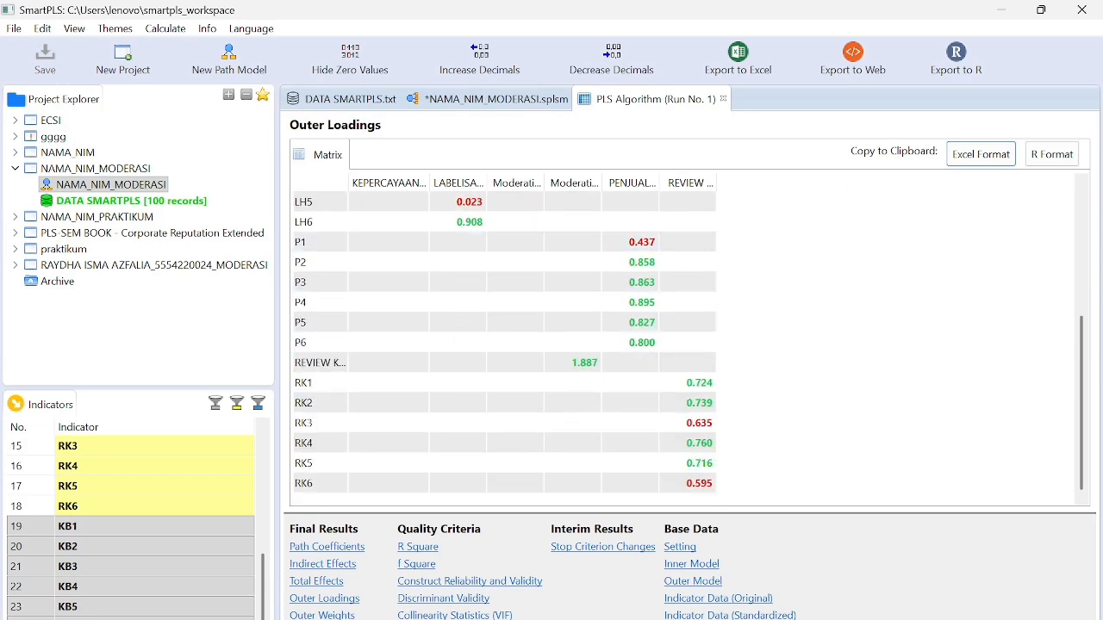
{"action": "left_click", "coordinate": [636, 613]}
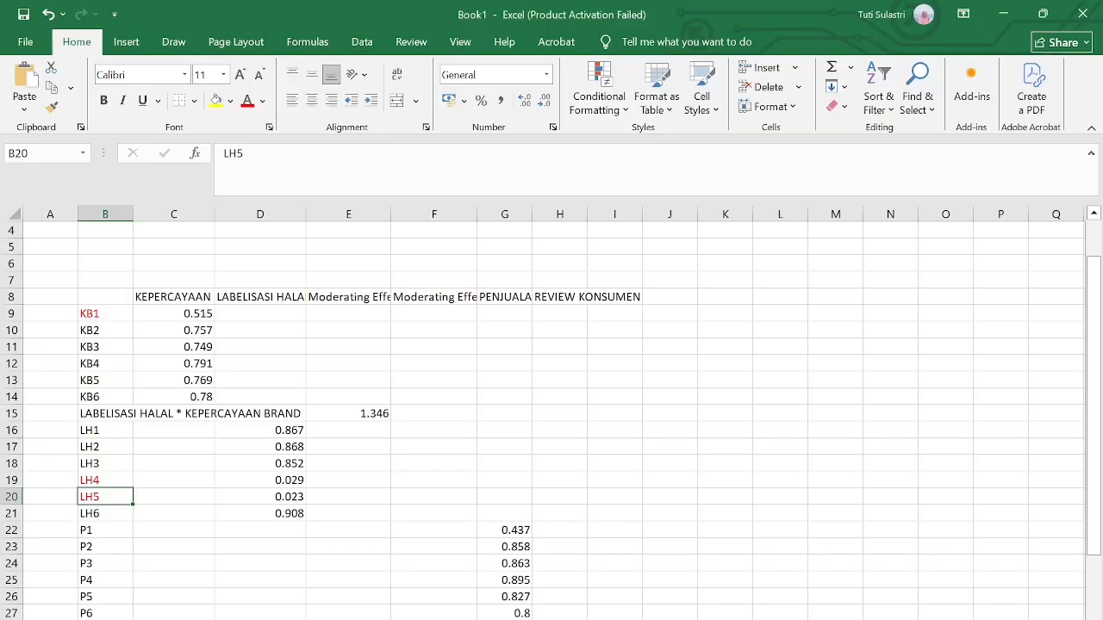
{"action": "scroll", "coordinate": [131, 530], "scroll_direction": "down", "scroll_amount": 3}
{"action": "scroll", "coordinate": [131, 531], "scroll_direction": "down", "scroll_amount": 1}
{"action": "left_click", "coordinate": [103, 331]}
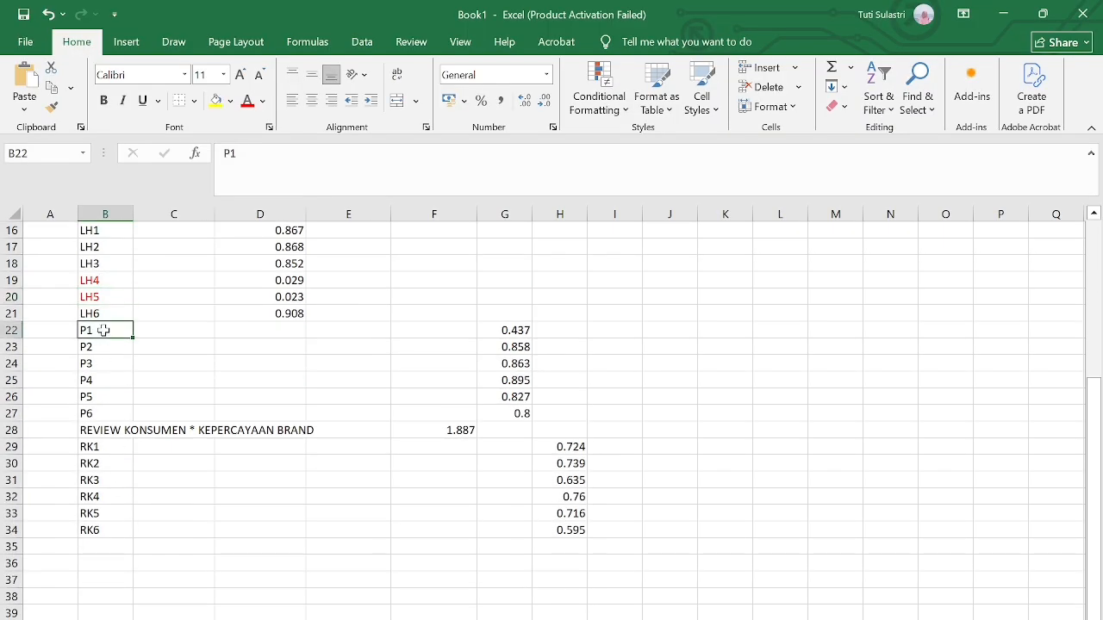
{"action": "left_click", "coordinate": [248, 101]}
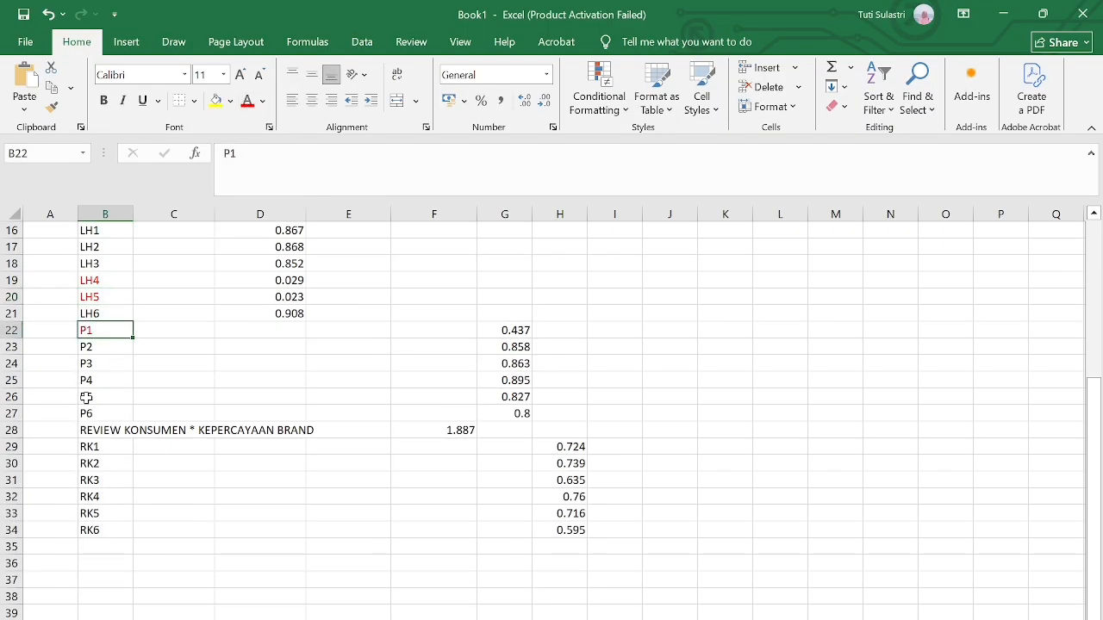
- Set the font color of the RK3 label in cell B31 and the RK6 label in cell B34 to red
{"action": "left_click", "coordinate": [117, 484]}
{"action": "left_click", "coordinate": [248, 102]}
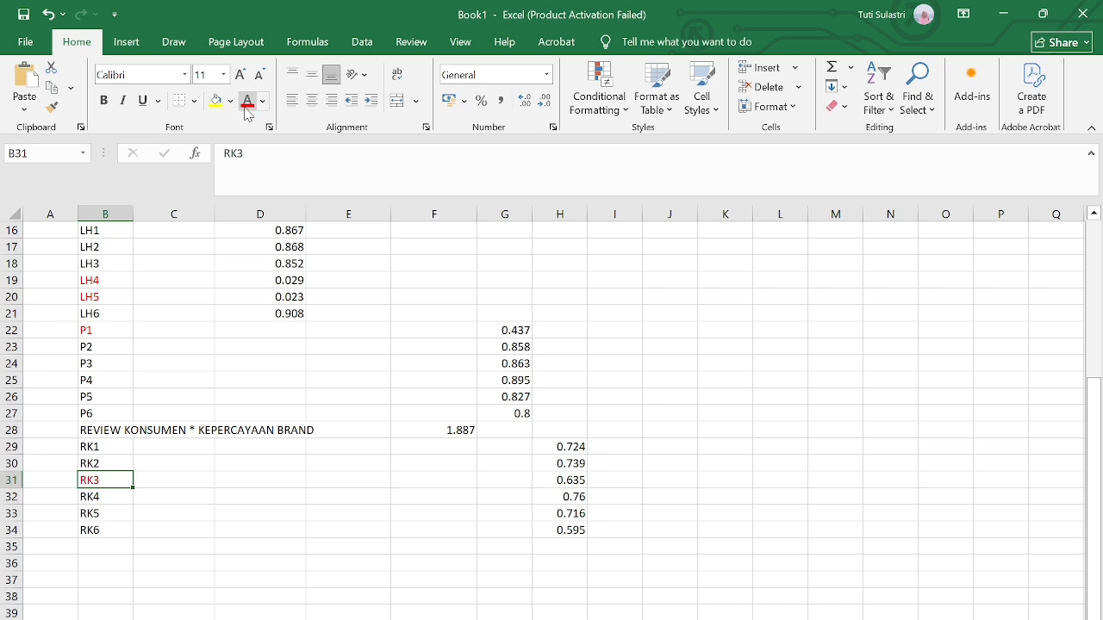
{"action": "left_click", "coordinate": [121, 531]}
{"action": "left_click", "coordinate": [246, 108]}
{"action": "scroll", "coordinate": [665, 509], "scroll_direction": "down", "scroll_amount": 1}
{"action": "scroll", "coordinate": [668, 509], "scroll_direction": "up", "scroll_amount": 5}
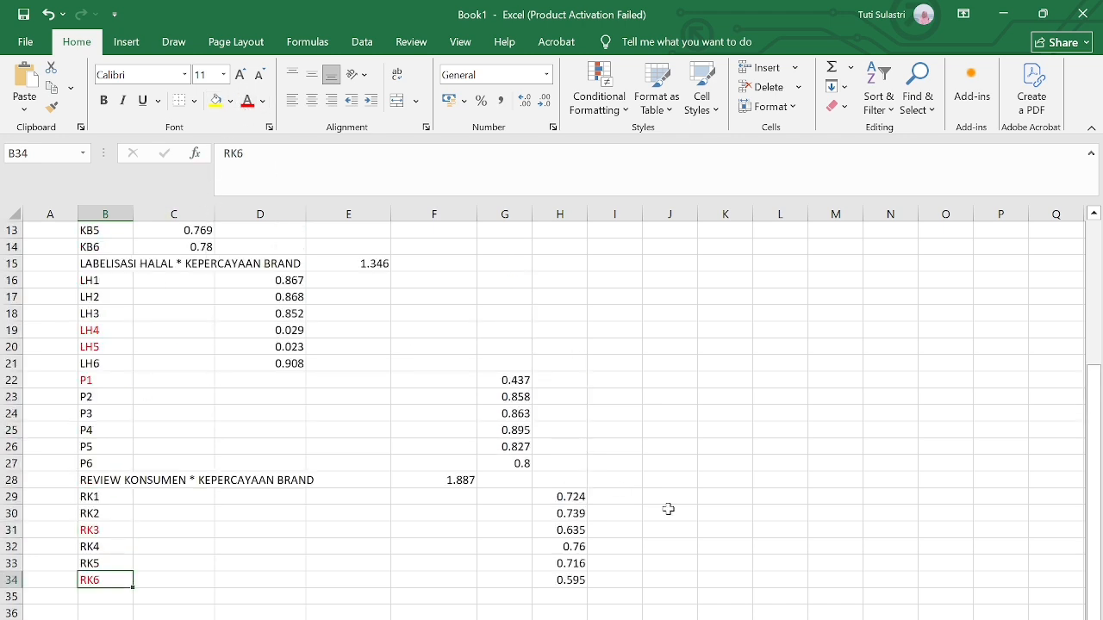
{"action": "scroll", "coordinate": [636, 554], "scroll_direction": "down", "scroll_amount": 1}
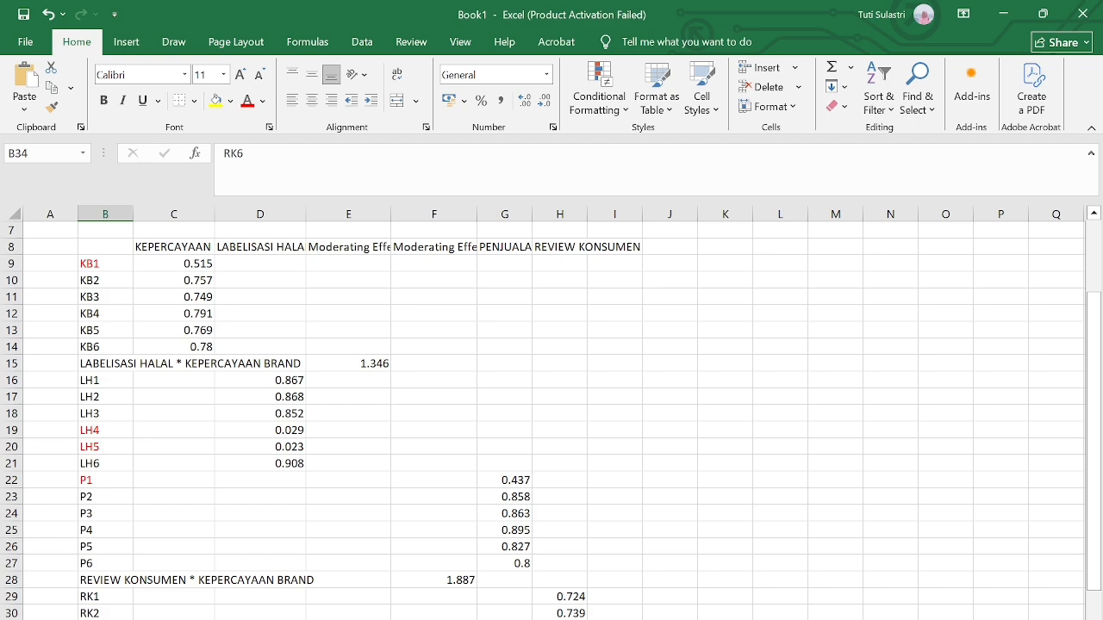
- Switch to the Word interpretation document and examine the stage 1 and stage 2 outer loading tables and the explanation of invalid indicators
{"action": "key", "text": "alt+Tab"}
{"action": "scroll", "coordinate": [762, 530], "scroll_direction": "down", "scroll_amount": 10}
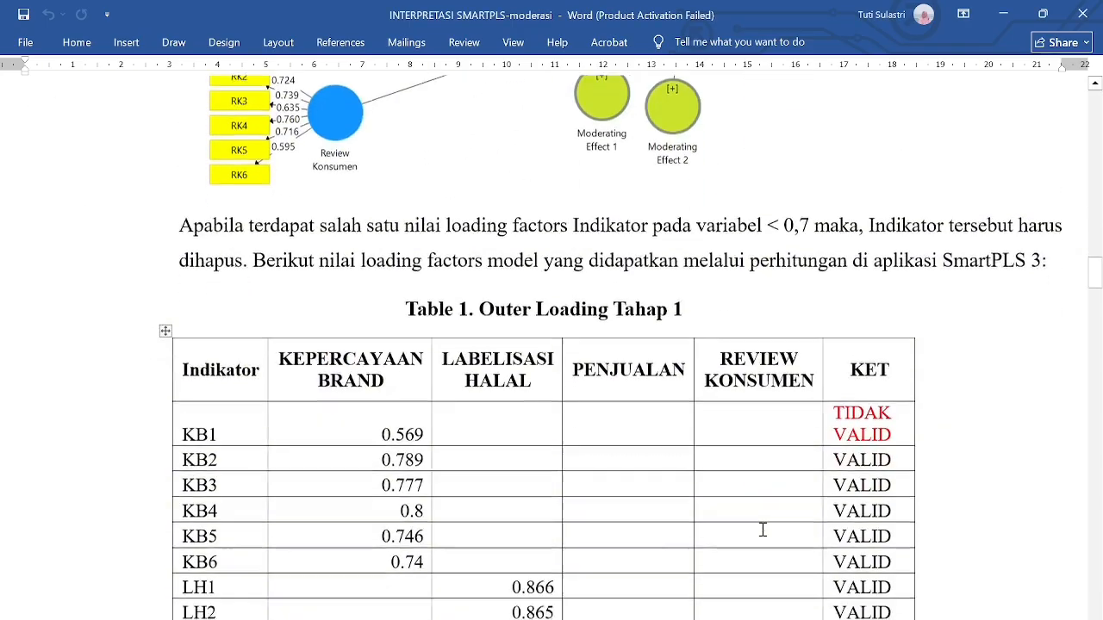
{"action": "scroll", "coordinate": [763, 530], "scroll_direction": "down", "scroll_amount": 2}
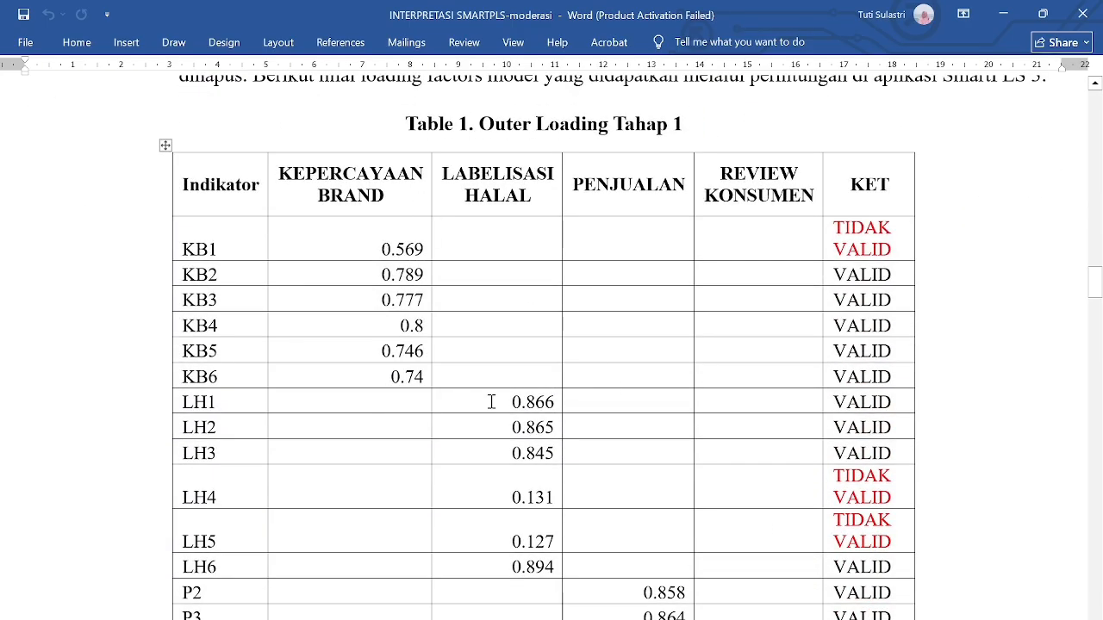
{"action": "scroll", "coordinate": [491, 402], "scroll_direction": "down", "scroll_amount": 2}
{"action": "scroll", "coordinate": [492, 402], "scroll_direction": "down", "scroll_amount": 9}
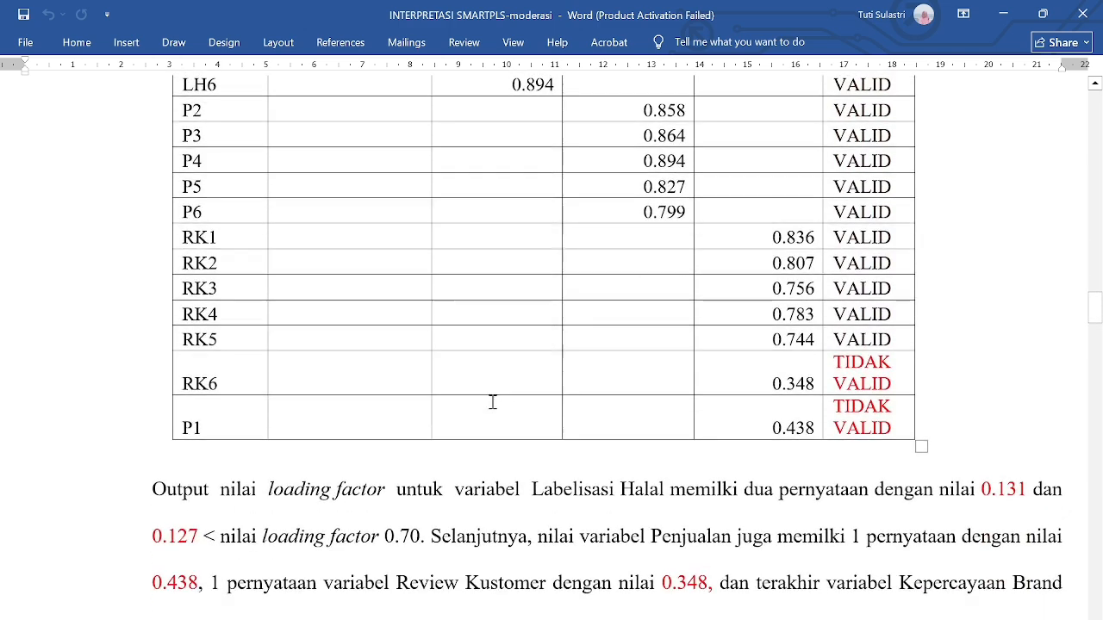
{"action": "scroll", "coordinate": [492, 402], "scroll_direction": "up", "scroll_amount": 3}
{"action": "scroll", "coordinate": [492, 402], "scroll_direction": "up", "scroll_amount": 1}
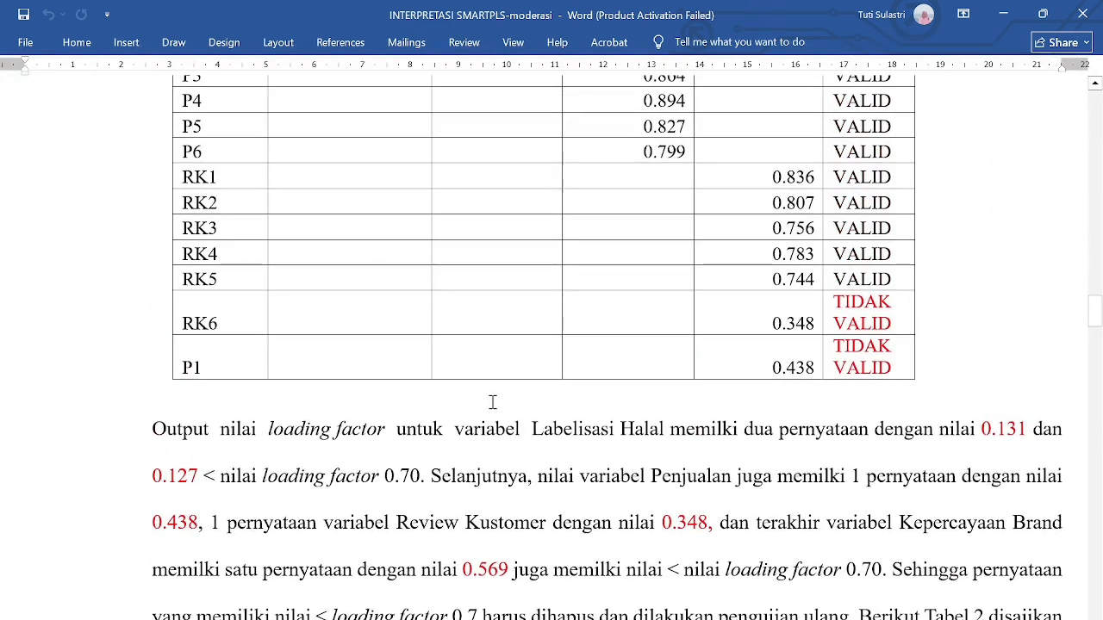
{"action": "scroll", "coordinate": [492, 402], "scroll_direction": "down", "scroll_amount": 1}
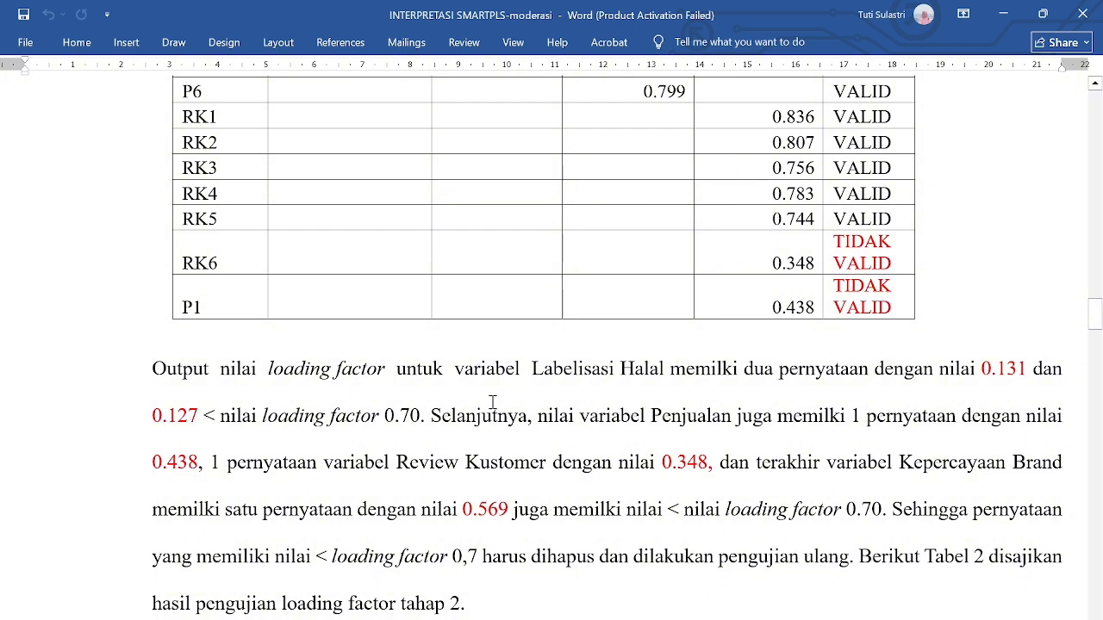
{"action": "scroll", "coordinate": [492, 402], "scroll_direction": "up", "scroll_amount": 8}
{"action": "scroll", "coordinate": [492, 402], "scroll_direction": "up", "scroll_amount": 1}
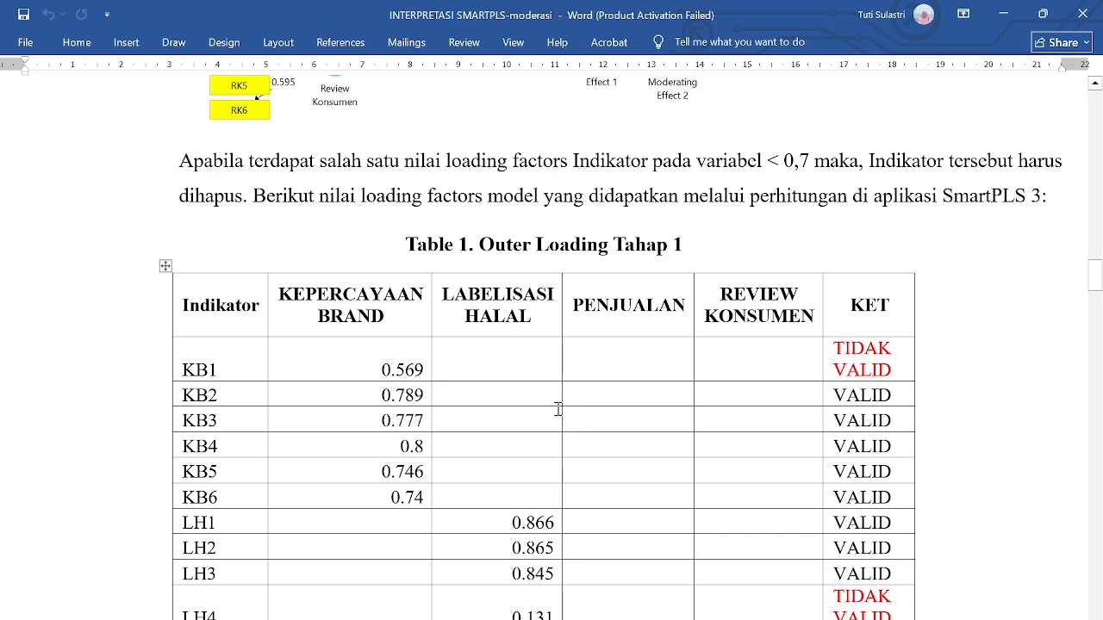
{"action": "scroll", "coordinate": [558, 409], "scroll_direction": "down", "scroll_amount": 15}
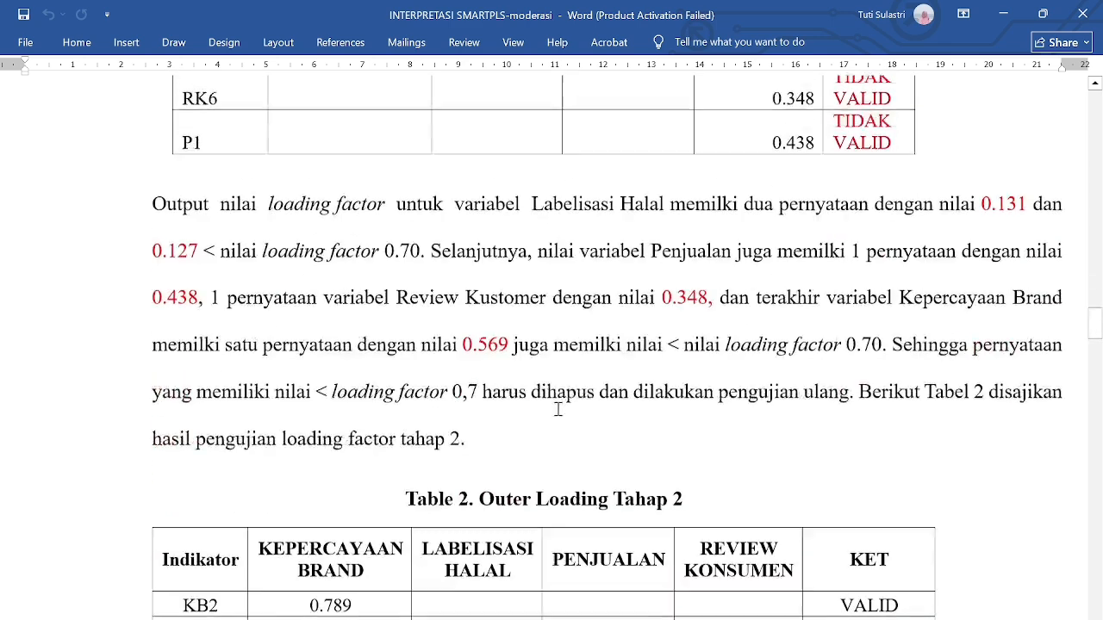
{"action": "scroll", "coordinate": [558, 410], "scroll_direction": "down", "scroll_amount": 5}
{"action": "scroll", "coordinate": [468, 345], "scroll_direction": "up", "scroll_amount": 3}
{"action": "scroll", "coordinate": [487, 349], "scroll_direction": "up", "scroll_amount": 1}
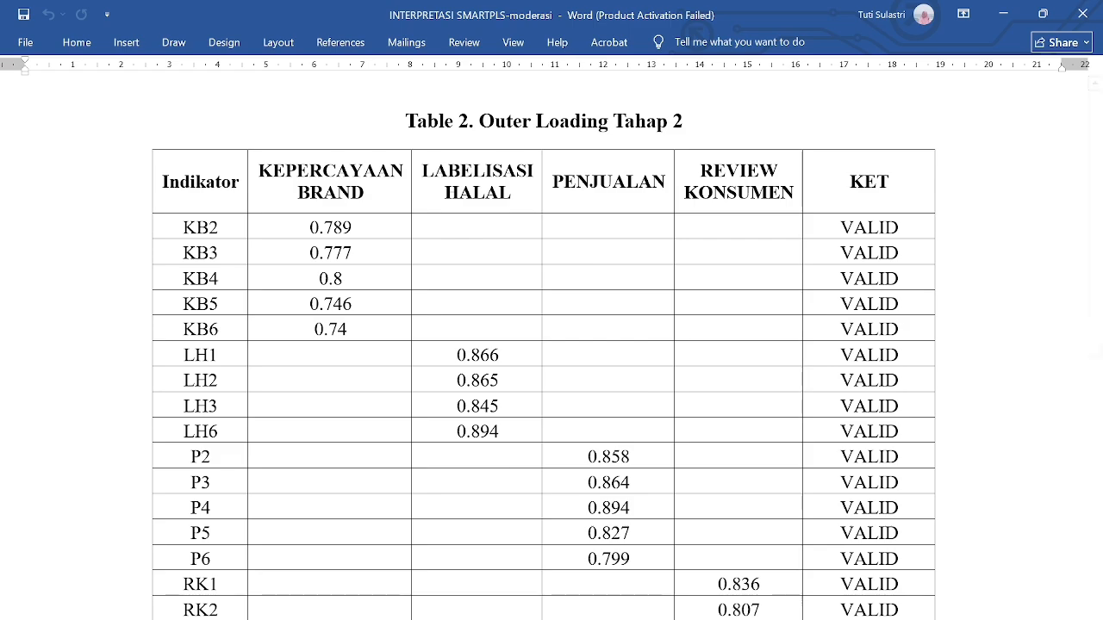
- Review the red labels in Excel and delete the KB1 indicator from KEPERCAYAAN BRAND in the SmartPLS model NAMA_NIM_MODERASI
{"action": "key", "text": "alt+Tab"}
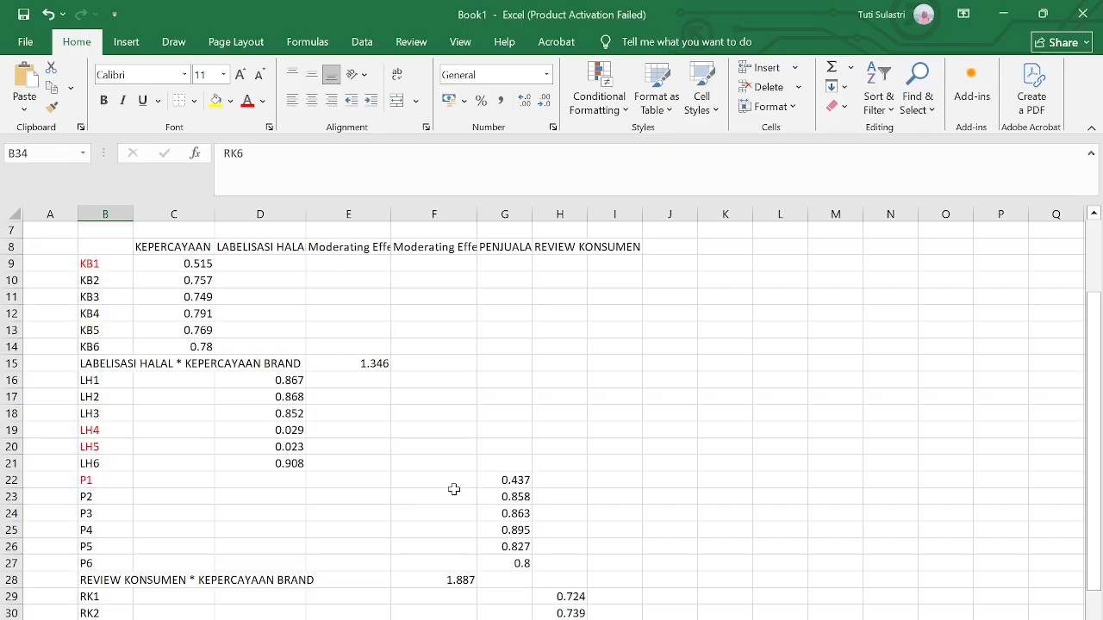
{"action": "scroll", "coordinate": [454, 488], "scroll_direction": "down", "scroll_amount": 2}
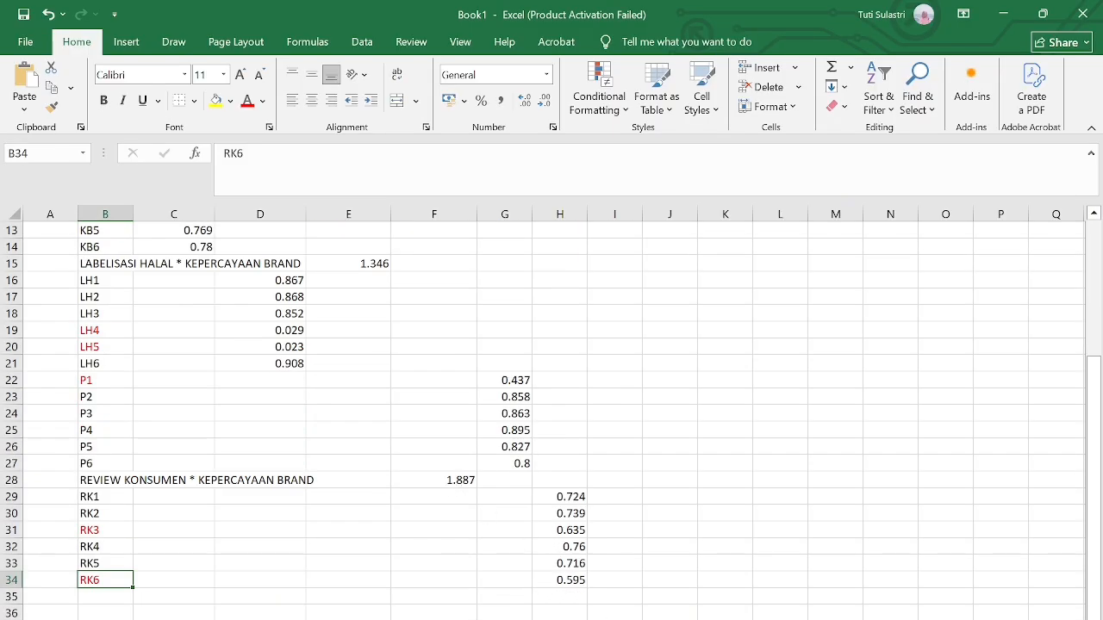
{"action": "mouse_move", "coordinate": [562, 619]}
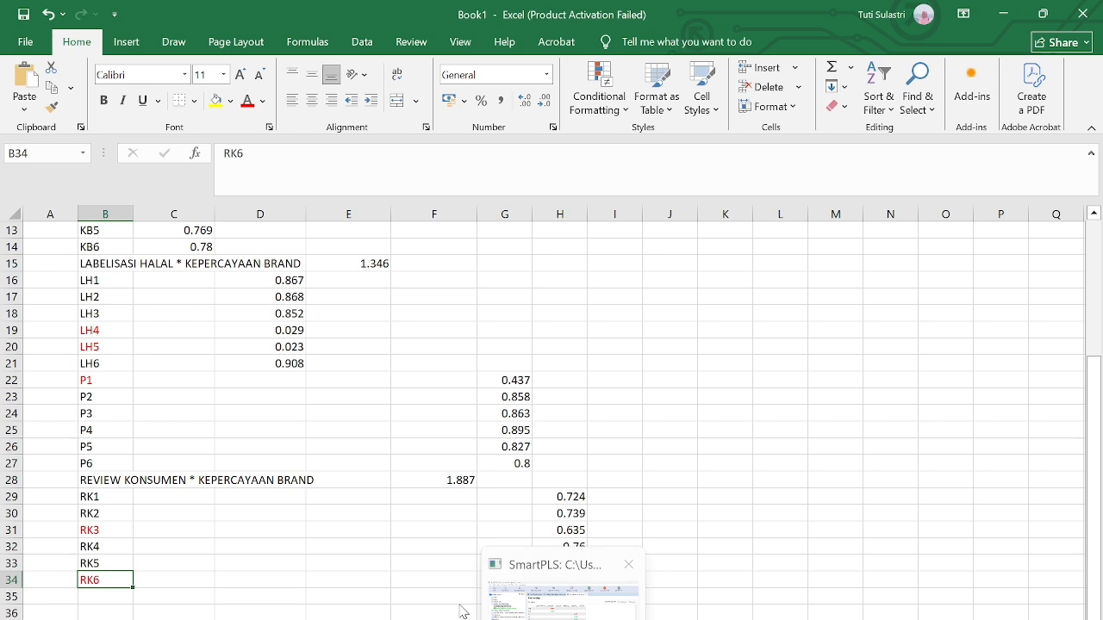
{"action": "scroll", "coordinate": [431, 569], "scroll_direction": "up", "scroll_amount": 4}
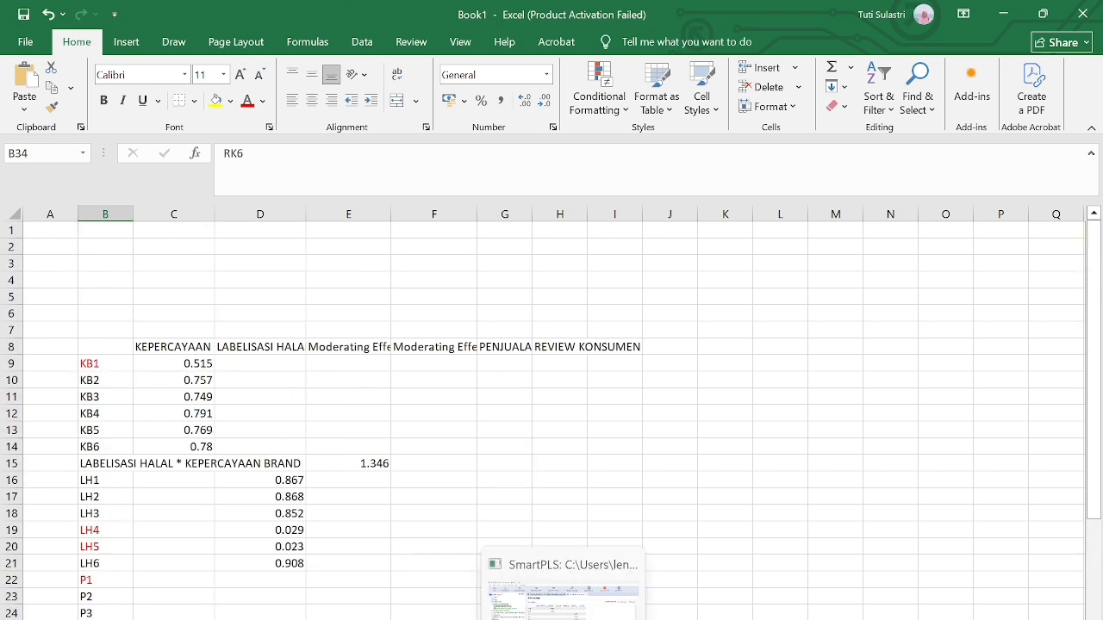
{"action": "left_click", "coordinate": [563, 617]}
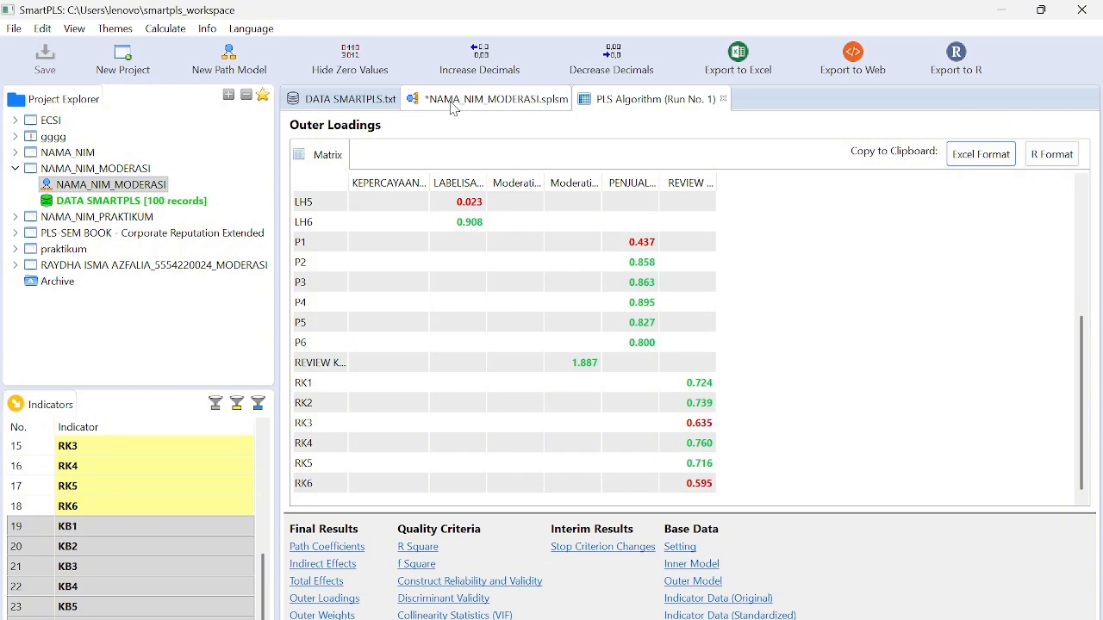
{"action": "left_click", "coordinate": [483, 100]}
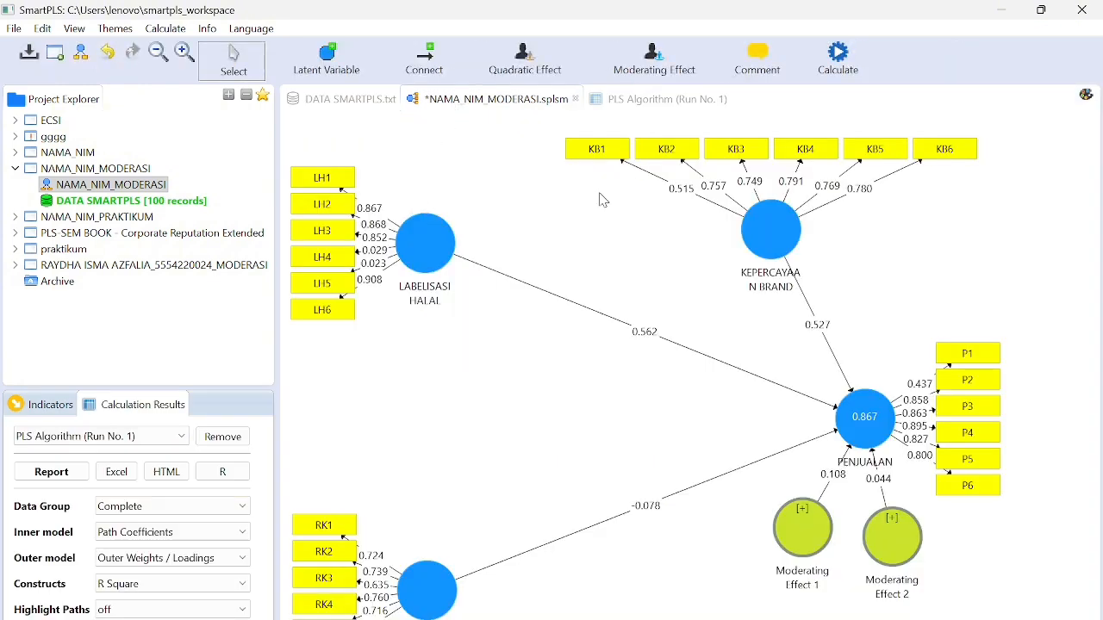
{"action": "left_click", "coordinate": [598, 152]}
{"action": "right_click", "coordinate": [598, 152]}
{"action": "left_click", "coordinate": [614, 156]}
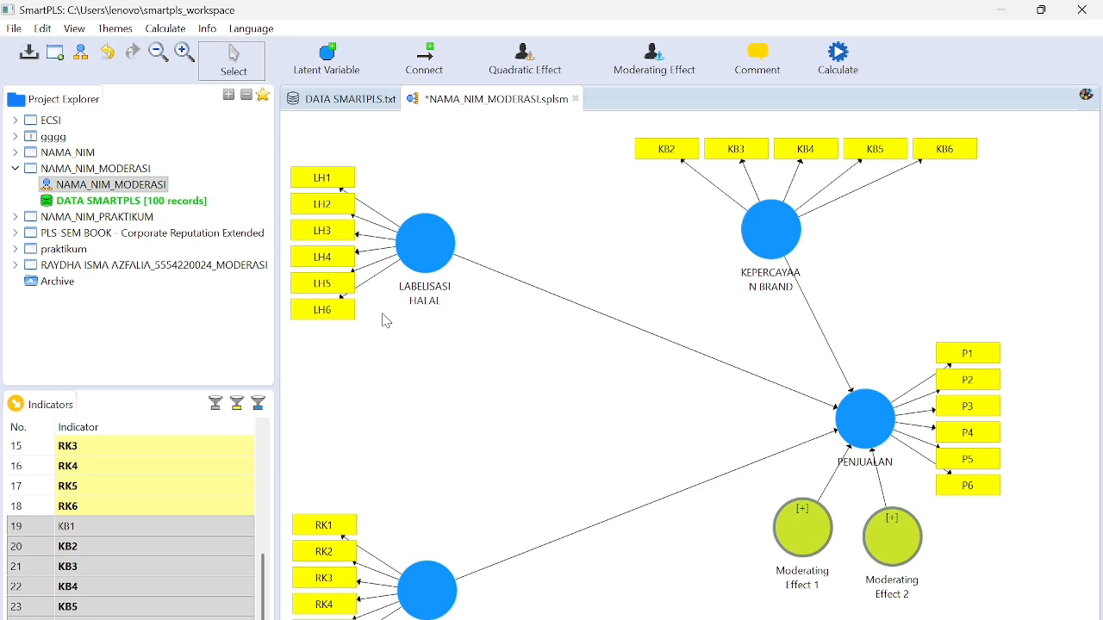
- Delete the LH4 and LH5 indicators from the LABELISASI HALAL construct
{"action": "right_click", "coordinate": [333, 256]}
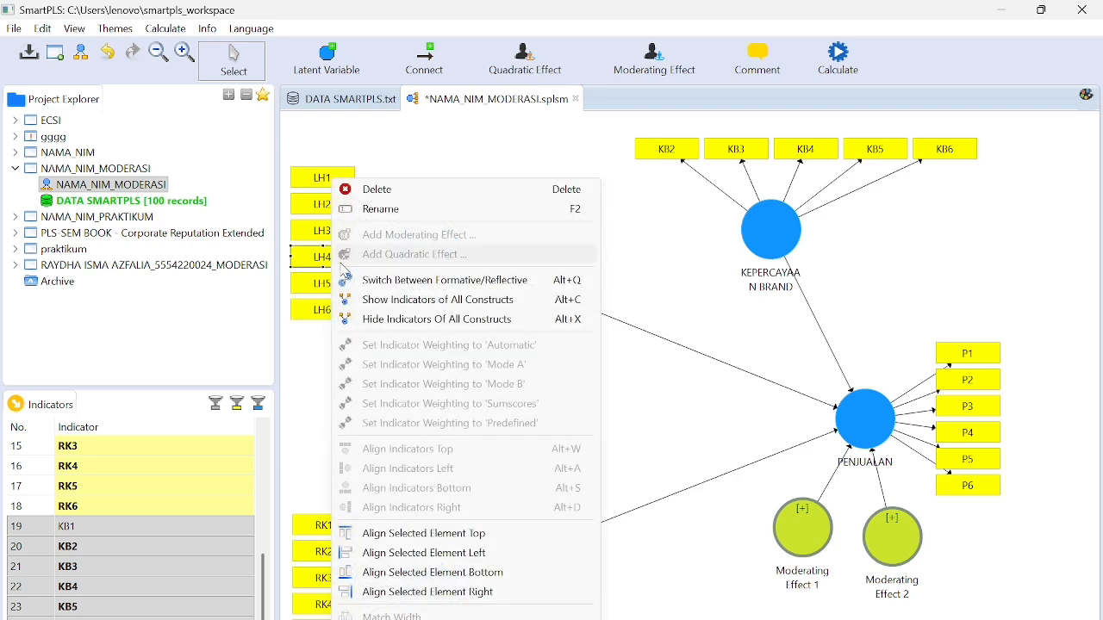
{"action": "left_click", "coordinate": [384, 189]}
{"action": "right_click", "coordinate": [341, 284]}
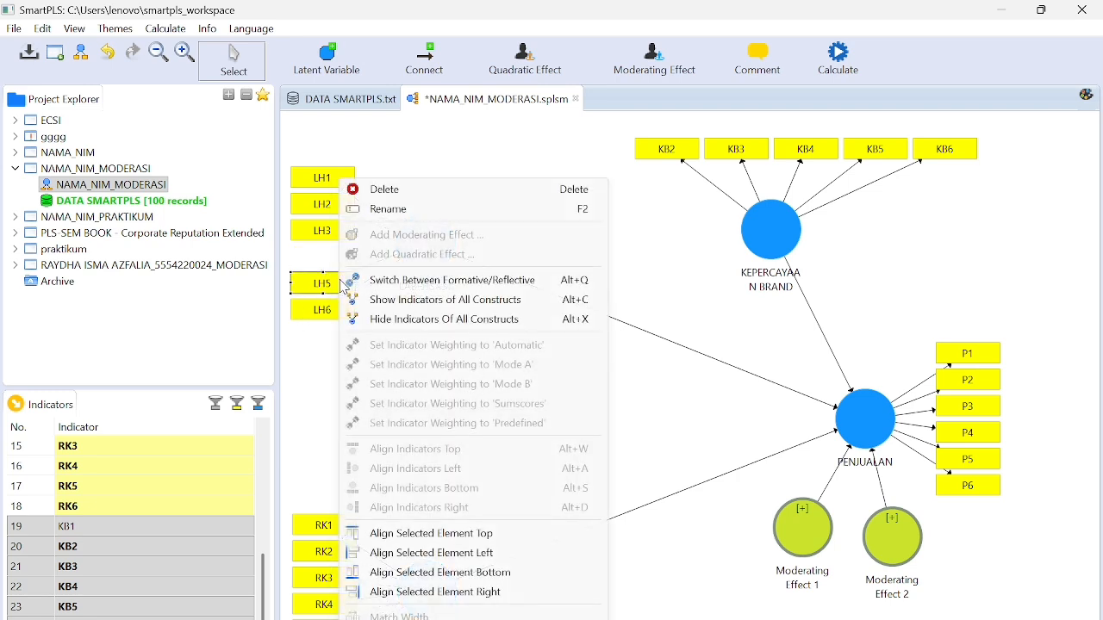
{"action": "left_click", "coordinate": [362, 189]}
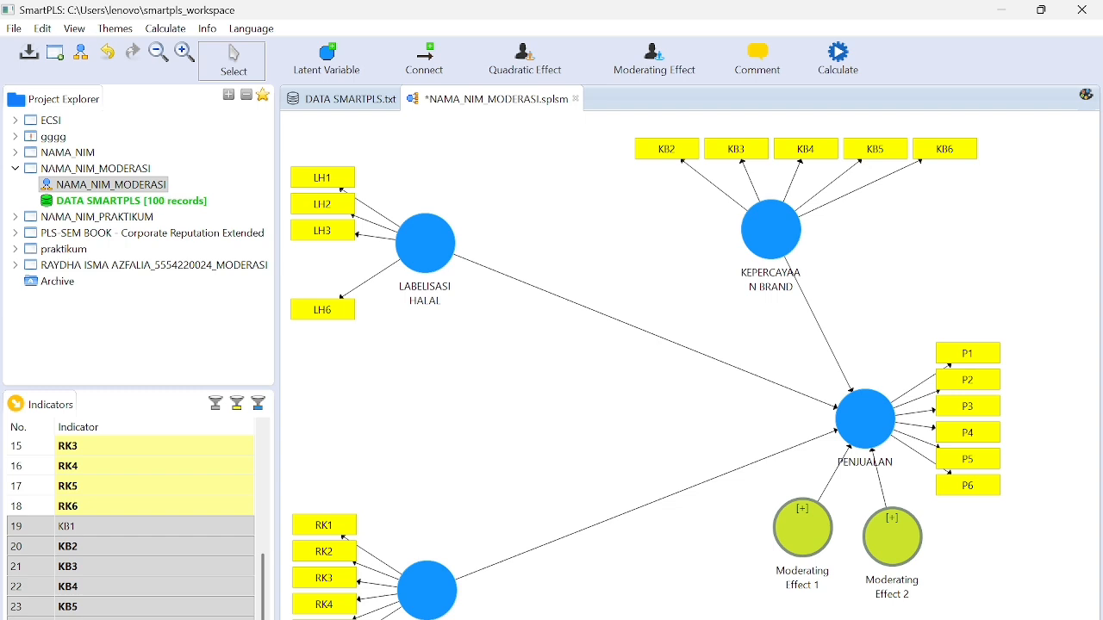
- Recheck the red labels in Excel and delete the P1 indicator from the PENJUALAN construct in SmartPLS
{"action": "key", "text": "alt+Tab"}
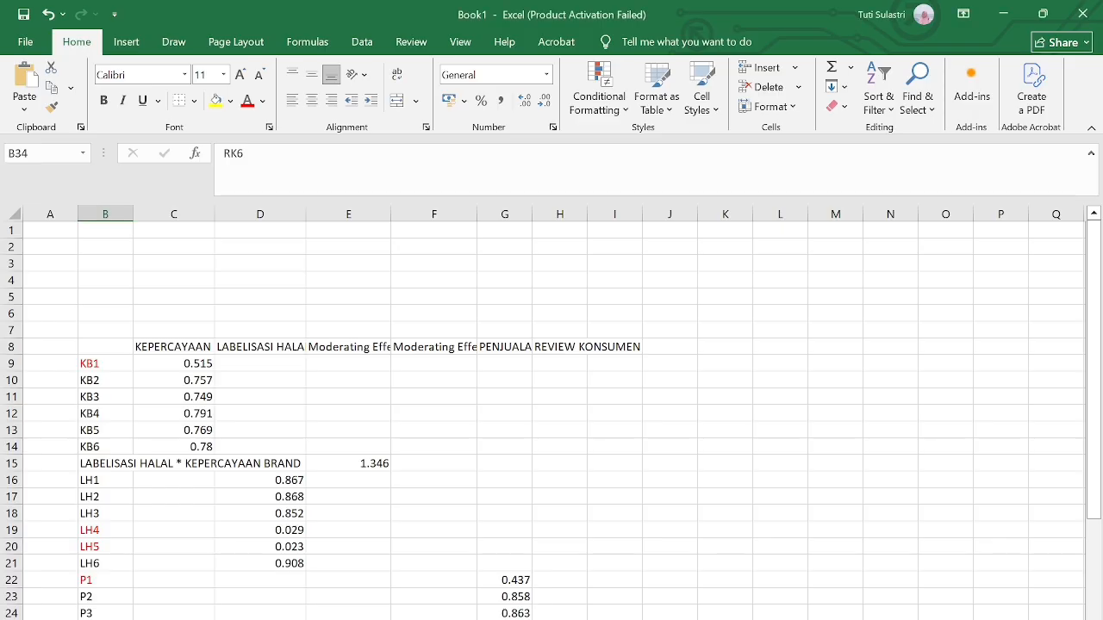
{"action": "scroll", "coordinate": [591, 539], "scroll_direction": "down", "scroll_amount": 4}
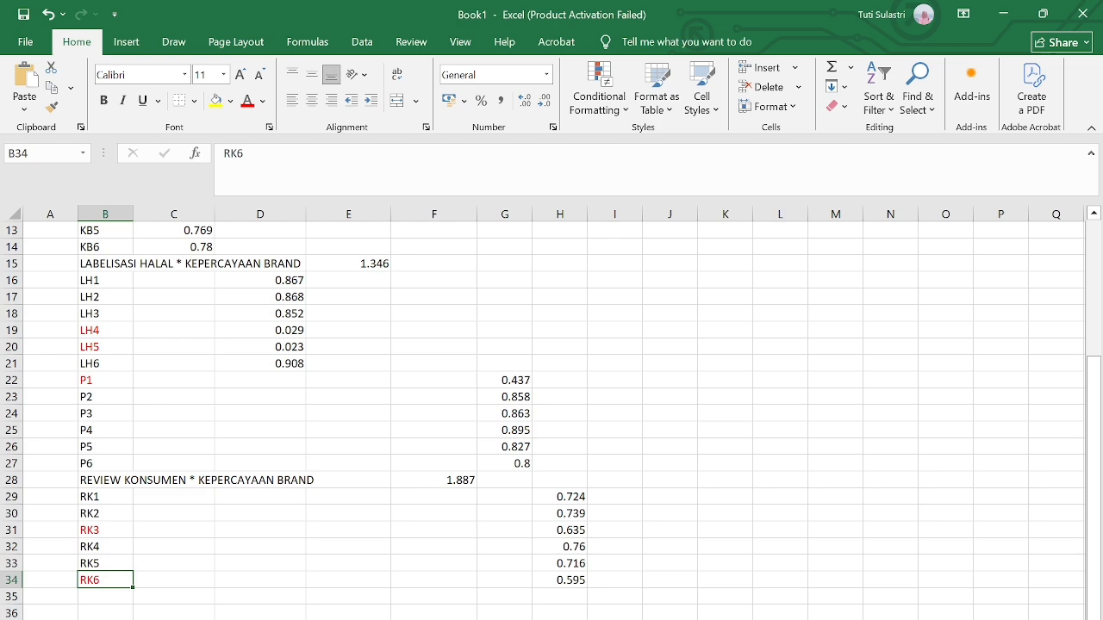
{"action": "left_click", "coordinate": [562, 619]}
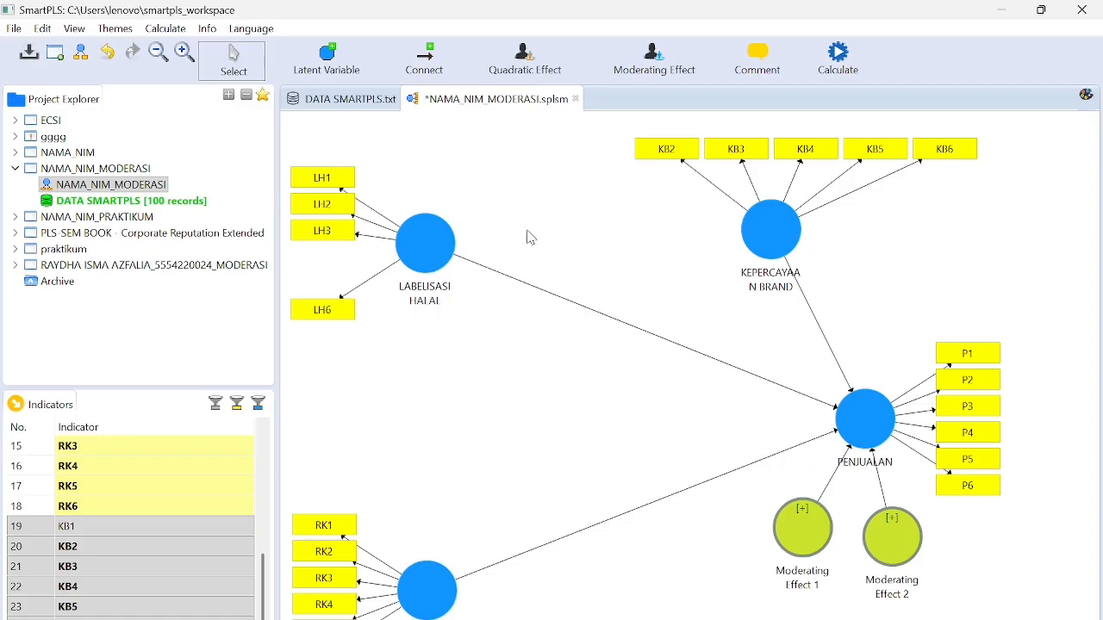
{"action": "right_click", "coordinate": [968, 354]}
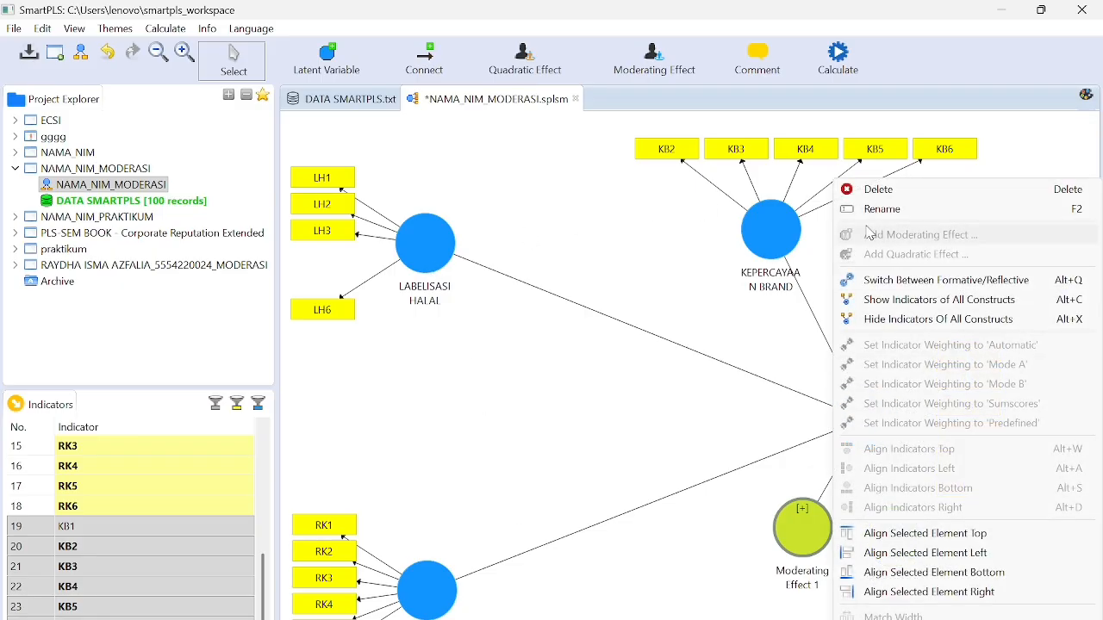
{"action": "left_click", "coordinate": [877, 190]}
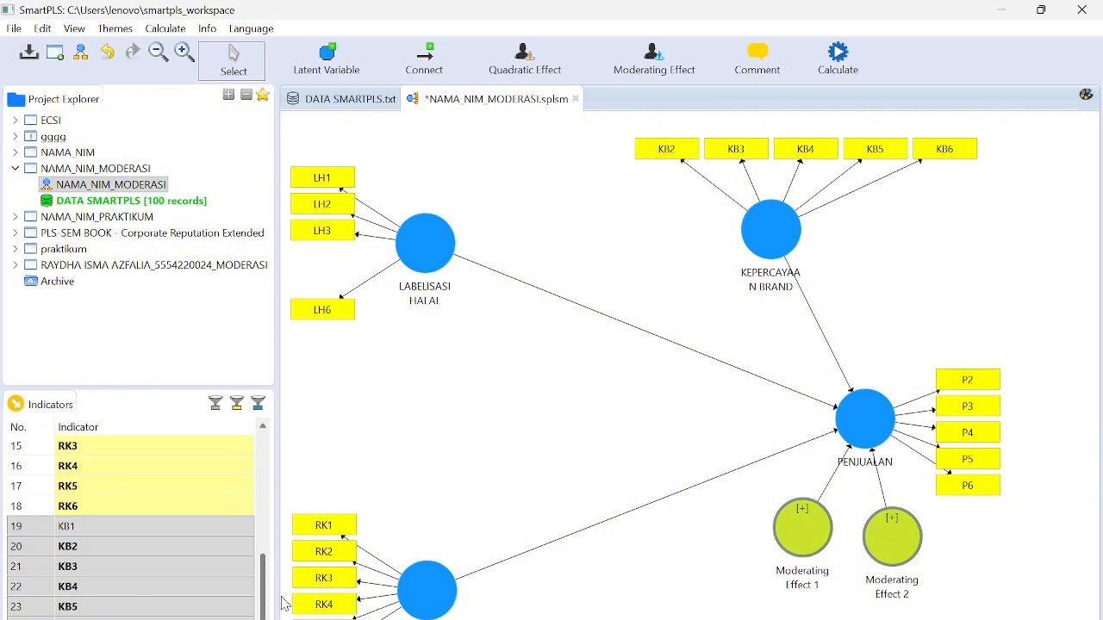
- Delete the RK3 and RK6 indicators from the REVIEW KONSUMEN construct
{"action": "left_click", "coordinate": [346, 579]}
{"action": "right_click", "coordinate": [347, 578]}
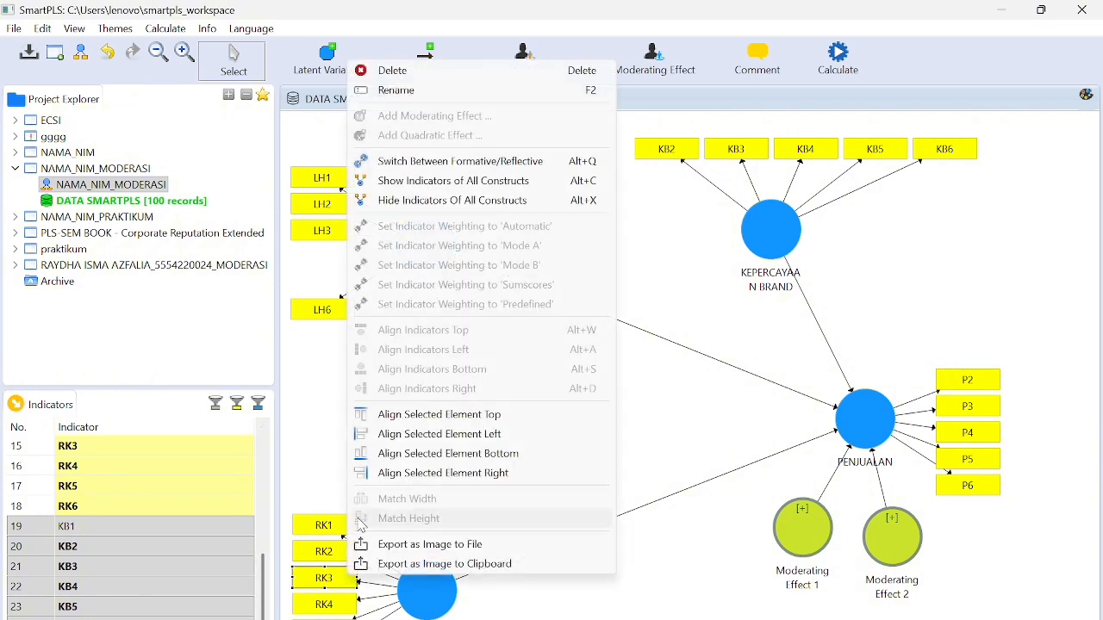
{"action": "left_click", "coordinate": [392, 70]}
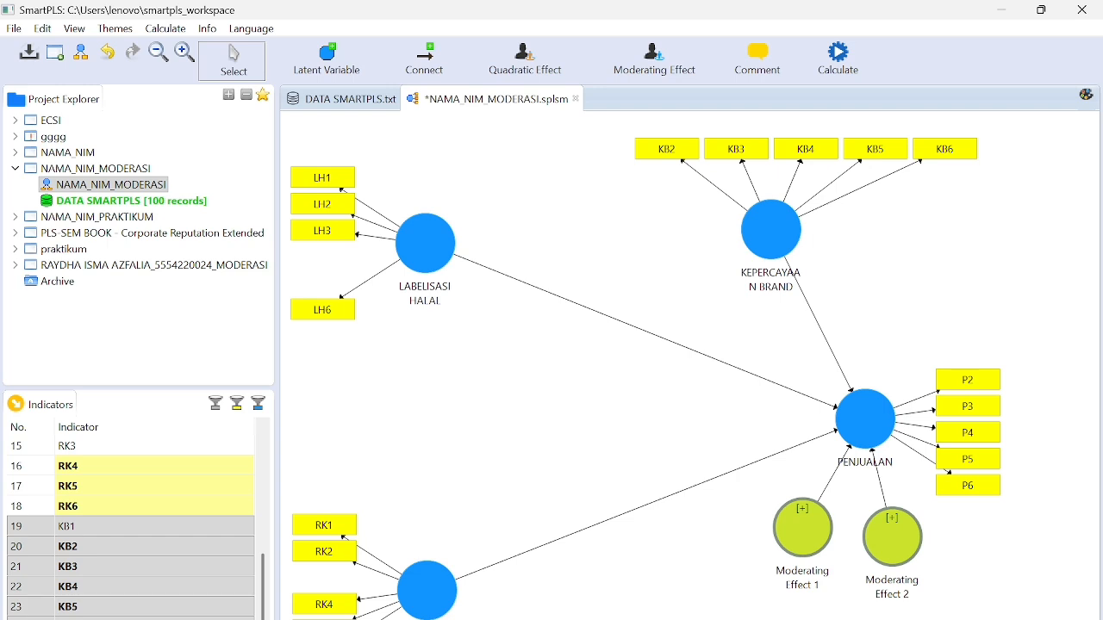
{"action": "right_click", "coordinate": [345, 608]}
{"action": "left_click", "coordinate": [381, 153]}
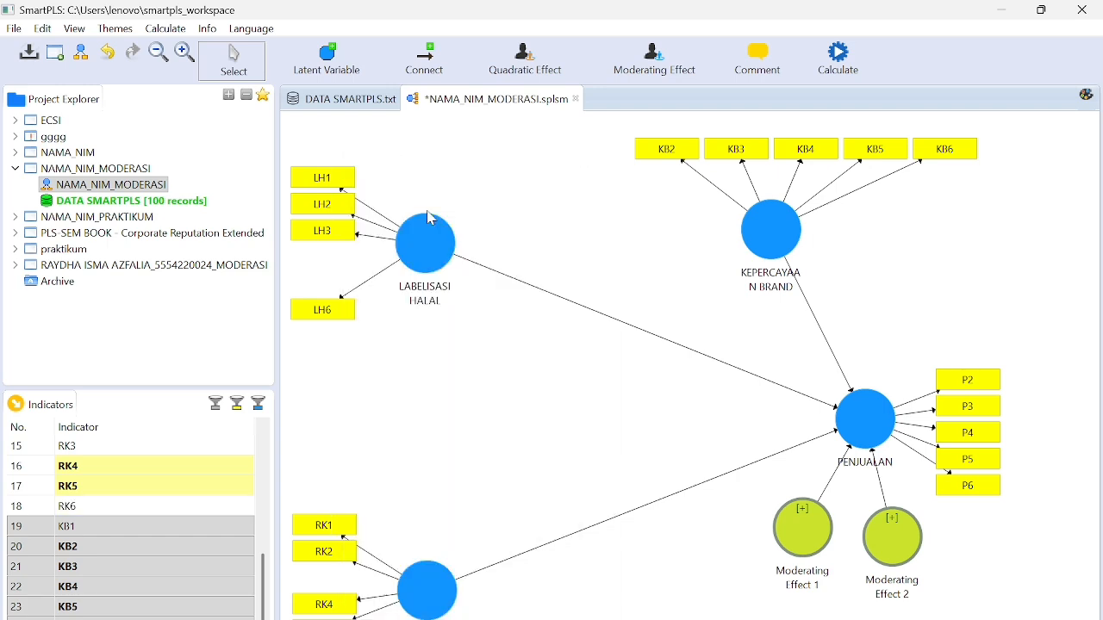
- Realign the remaining indicators of LABELISASI HALAL on its left side and those of KEPERCAYAAN BRAND above it
{"action": "left_click", "coordinate": [427, 260]}
{"action": "left_click", "coordinate": [1084, 99]}
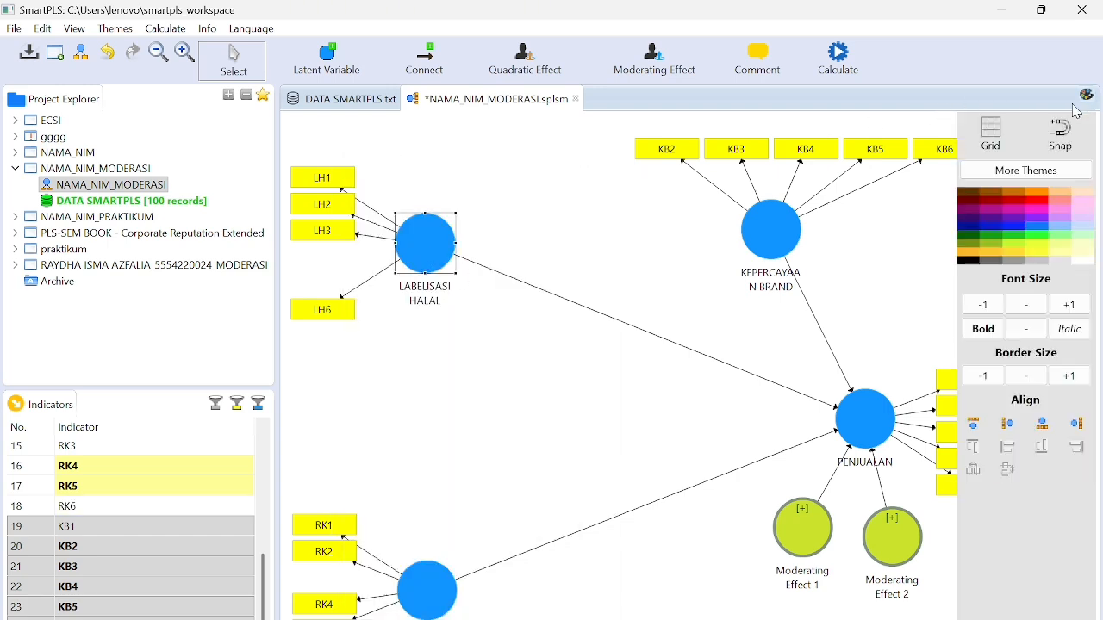
{"action": "left_click", "coordinate": [1015, 426]}
{"action": "left_click", "coordinate": [767, 241]}
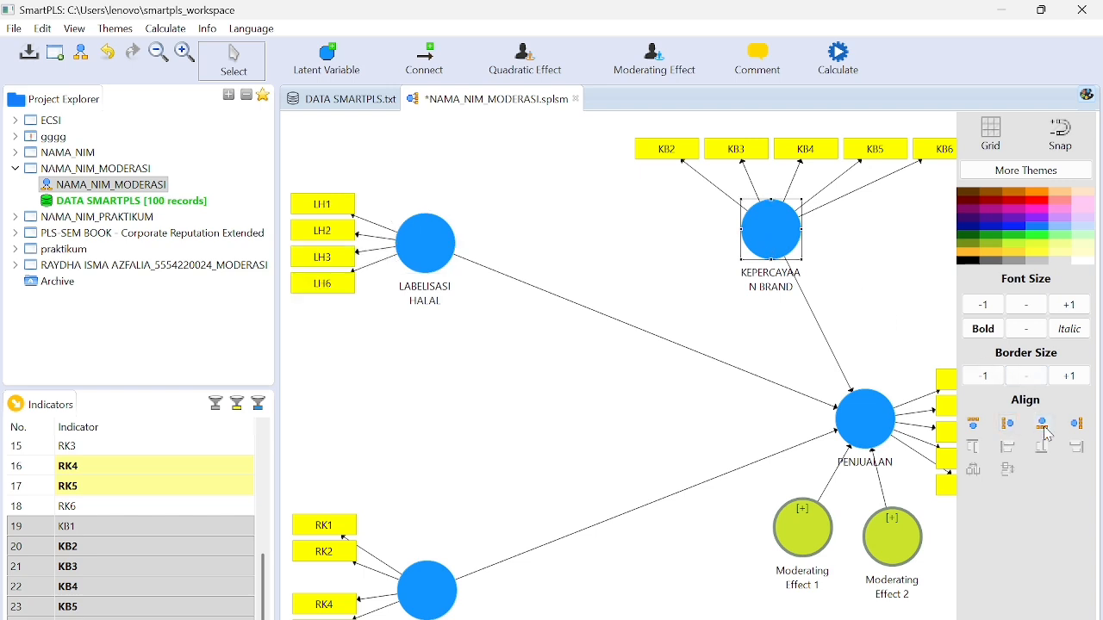
{"action": "left_click", "coordinate": [972, 426]}
- Realign the remaining REVIEW KONSUMEN indicators on its left side and the PENJUALAN indicators on its right side
{"action": "left_click", "coordinate": [446, 590]}
{"action": "left_click", "coordinate": [1016, 431]}
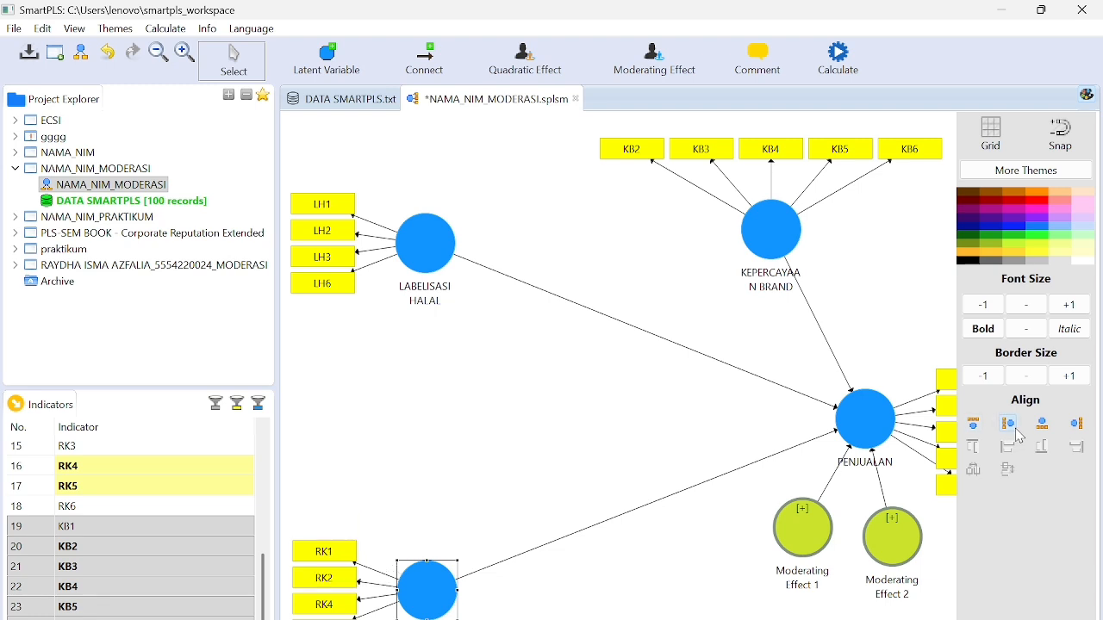
{"action": "left_click", "coordinate": [598, 463]}
{"action": "left_click", "coordinate": [857, 433]}
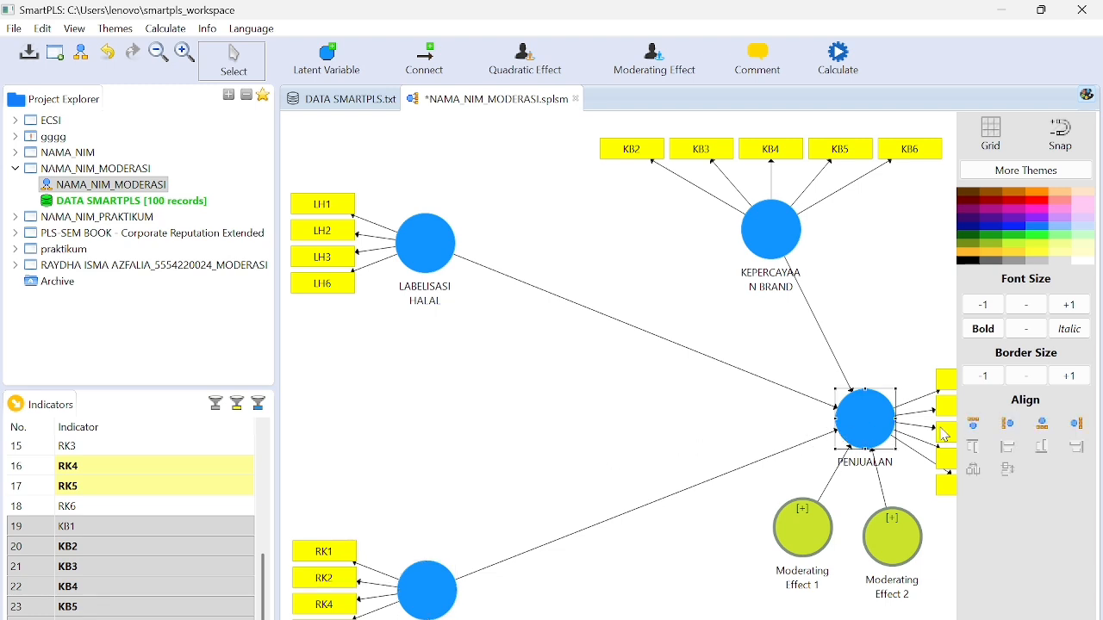
{"action": "left_click", "coordinate": [1077, 425]}
{"action": "left_click", "coordinate": [500, 449]}
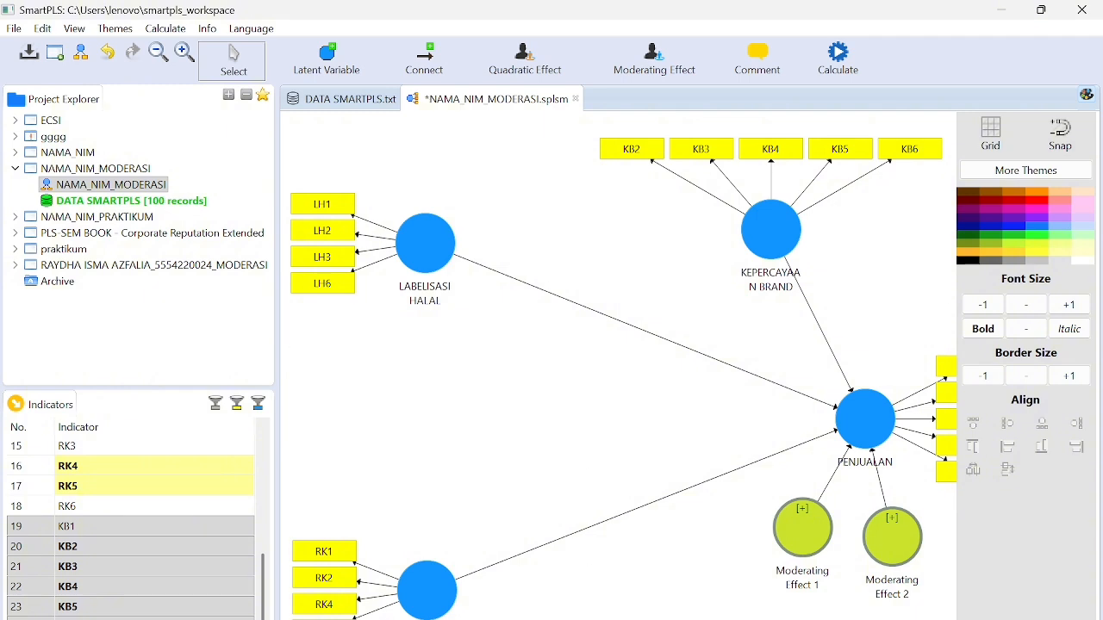
- Run the PLS Algorithm on the reduced model and show the Outer Loadings matrix in its report
{"action": "key", "text": "alt+Tab"}
{"action": "key", "text": "alt+Tab"}
{"action": "left_click", "coordinate": [839, 56]}
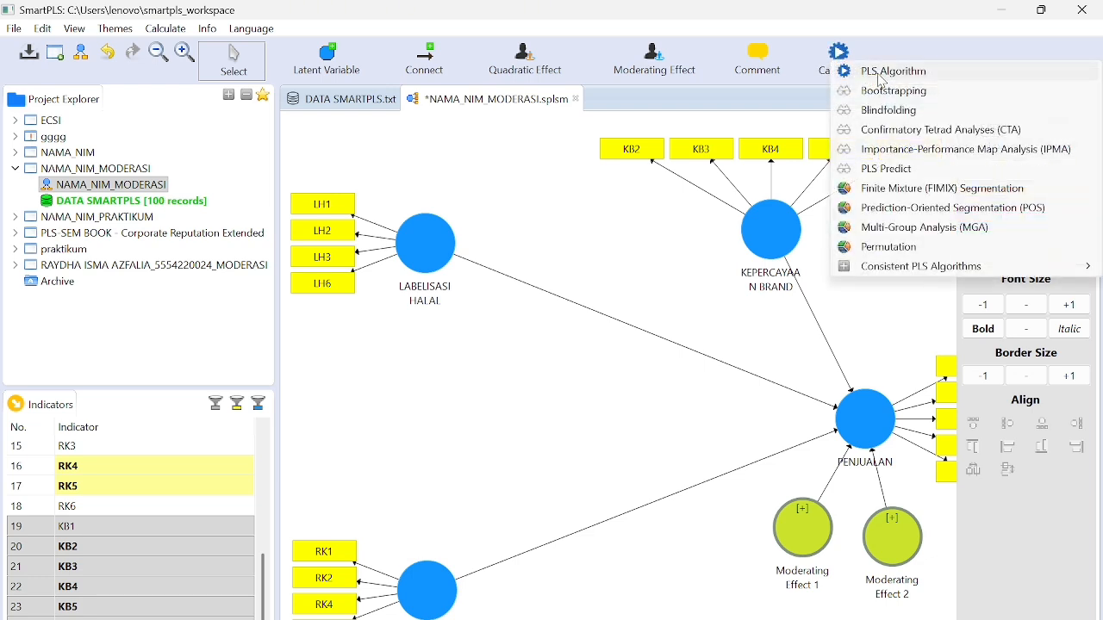
{"action": "left_click", "coordinate": [880, 76]}
{"action": "left_click", "coordinate": [1041, 582]}
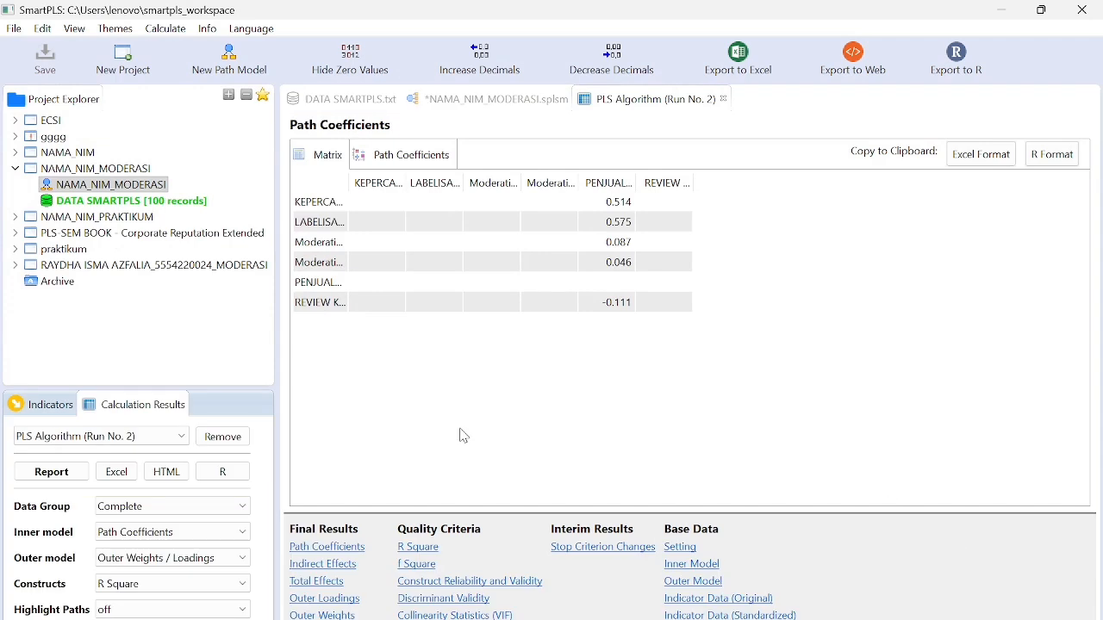
{"action": "left_click", "coordinate": [346, 604]}
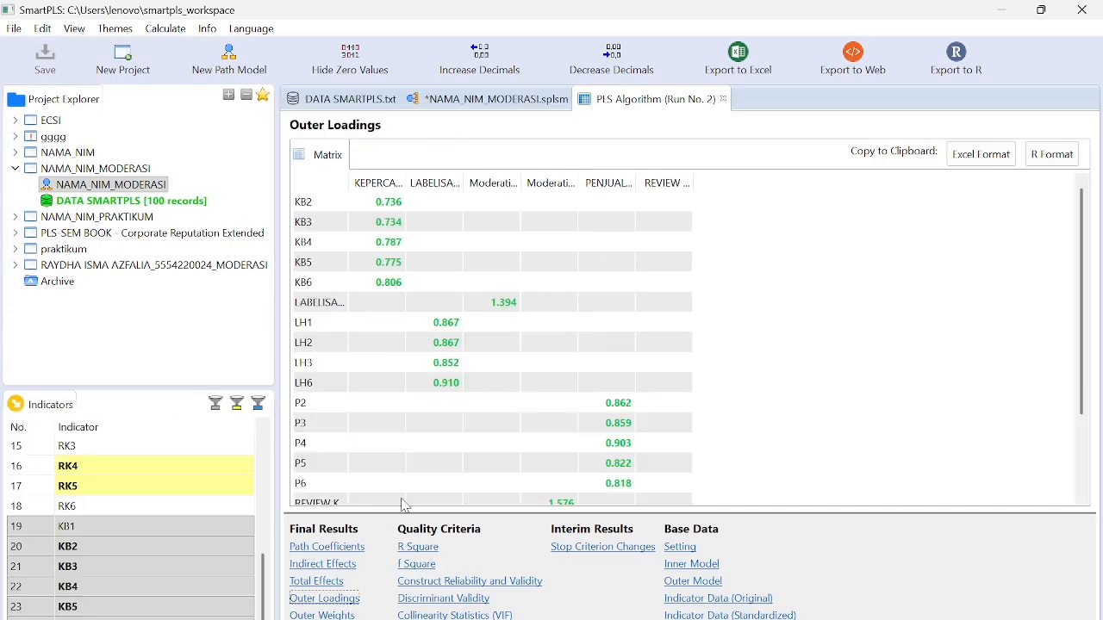
{"action": "scroll", "coordinate": [520, 337], "scroll_direction": "down", "scroll_amount": 1}
{"action": "scroll", "coordinate": [500, 303], "scroll_direction": "up", "scroll_amount": 1}
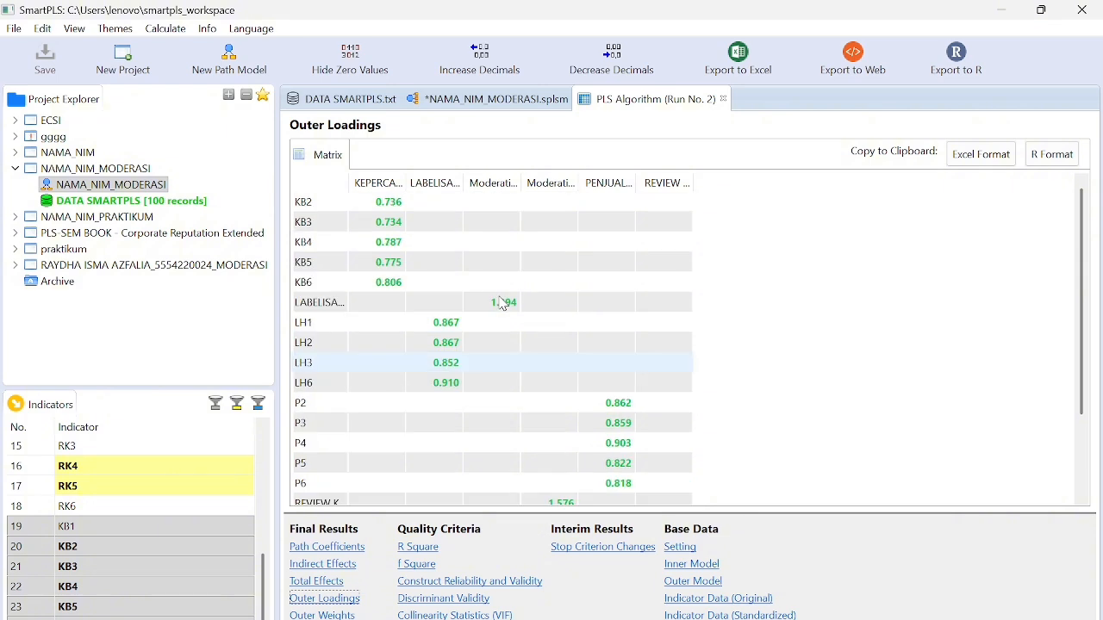
- Copy the Outer Loadings matrix in Excel format, paste it into the Excel workbook at B40, and select B40:H60
{"action": "left_click", "coordinate": [981, 155]}
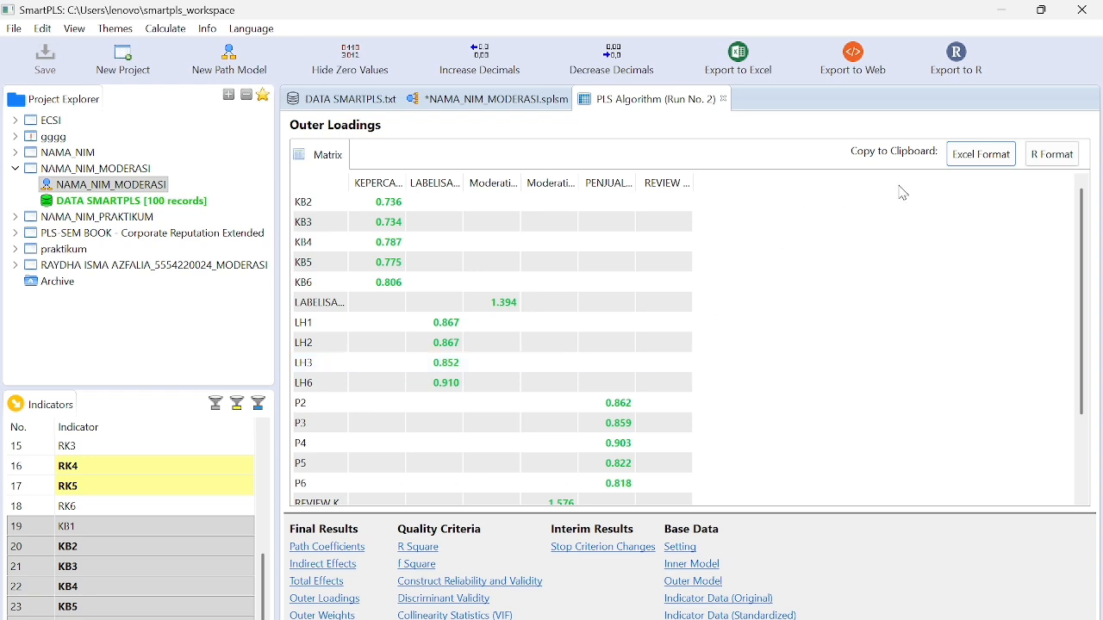
{"action": "left_click", "coordinate": [981, 156]}
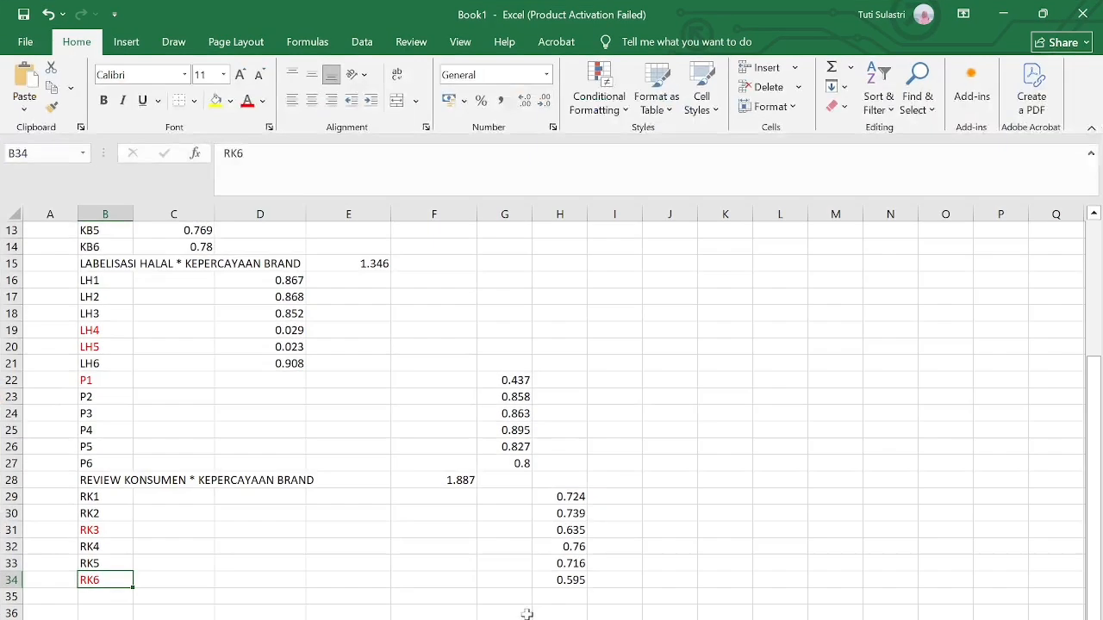
{"action": "scroll", "coordinate": [524, 603], "scroll_direction": "down", "scroll_amount": 6}
{"action": "left_click", "coordinate": [102, 382]}
{"action": "key", "text": "ctrl+v"}
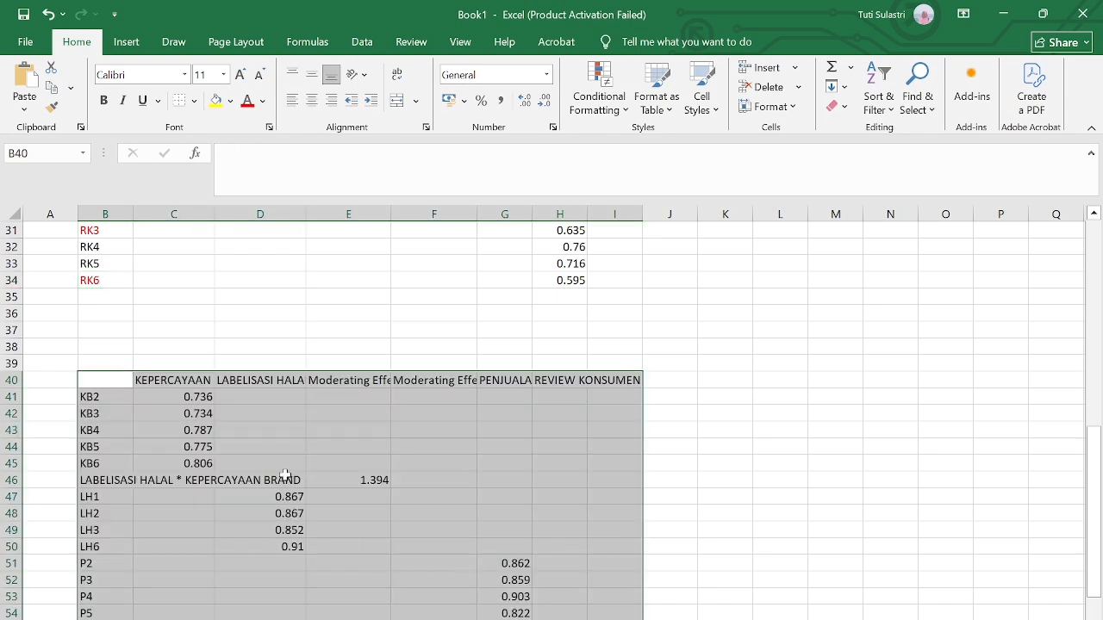
{"action": "scroll", "coordinate": [285, 477], "scroll_direction": "down", "scroll_amount": 3}
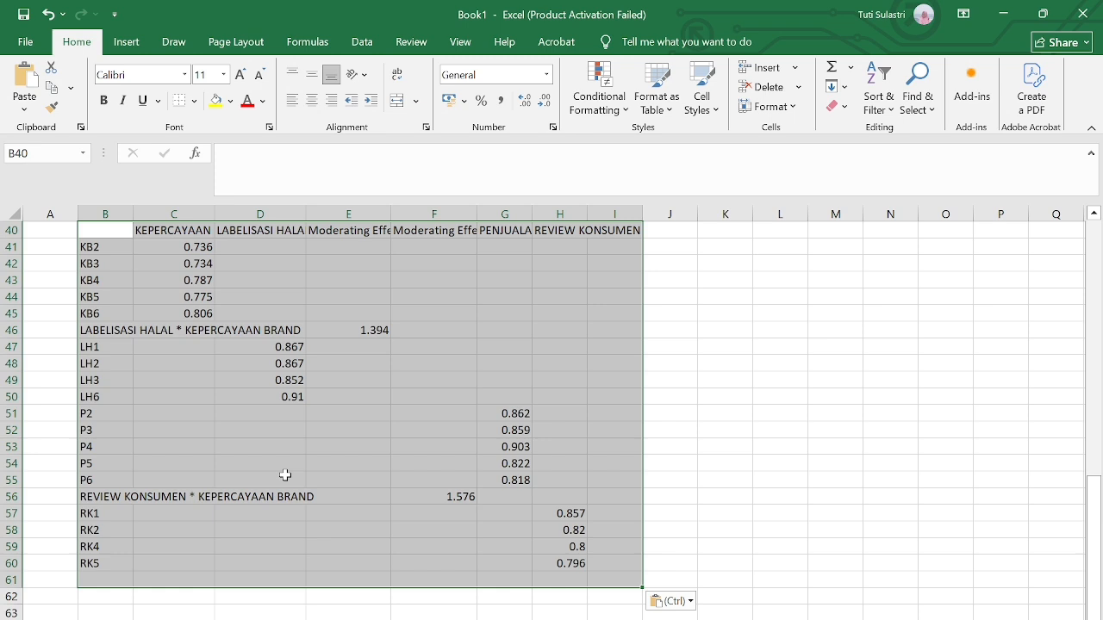
{"action": "left_click", "coordinate": [724, 501]}
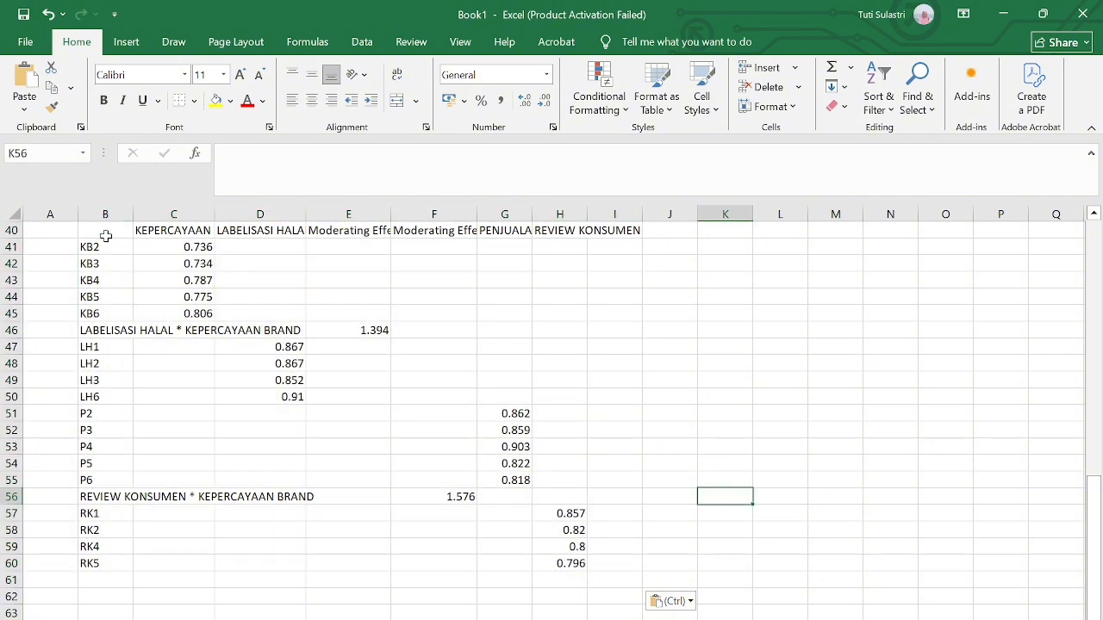
{"action": "mouse_move", "coordinate": [105, 233]}
{"action": "left_mouse_down"}
{"action": "mouse_move", "coordinate": [586, 572]}
{"action": "mouse_move", "coordinate": [577, 564]}
{"action": "left_mouse_up"}
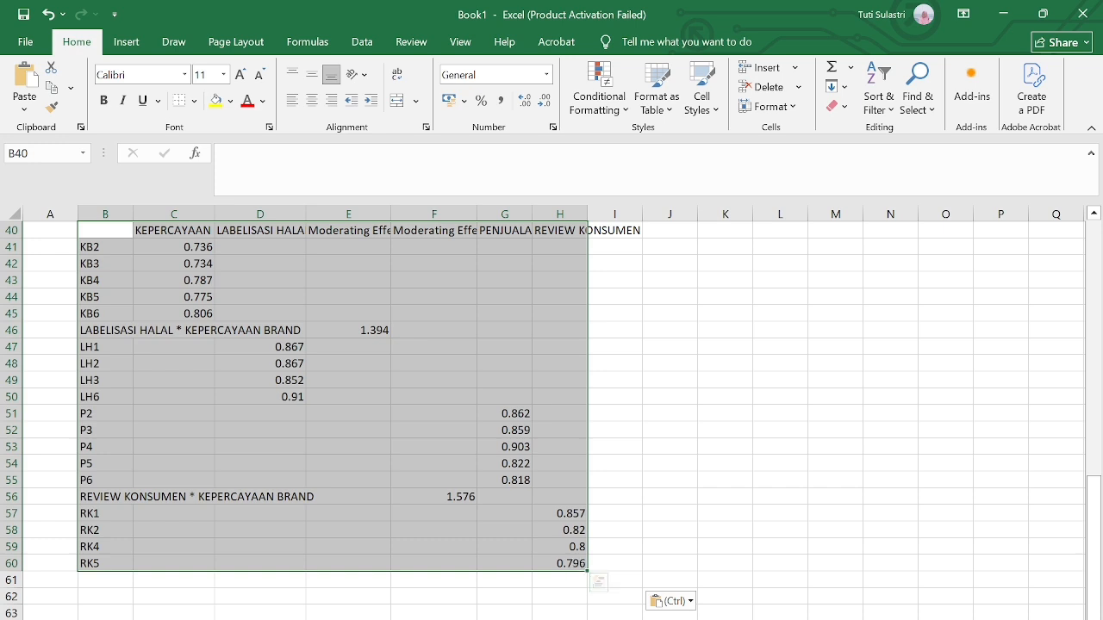
- Switch to the Word interpretation document and review the Outer Loading Tahap 2 table and the paragraph interpreting it
{"action": "key", "text": "alt+Tab"}
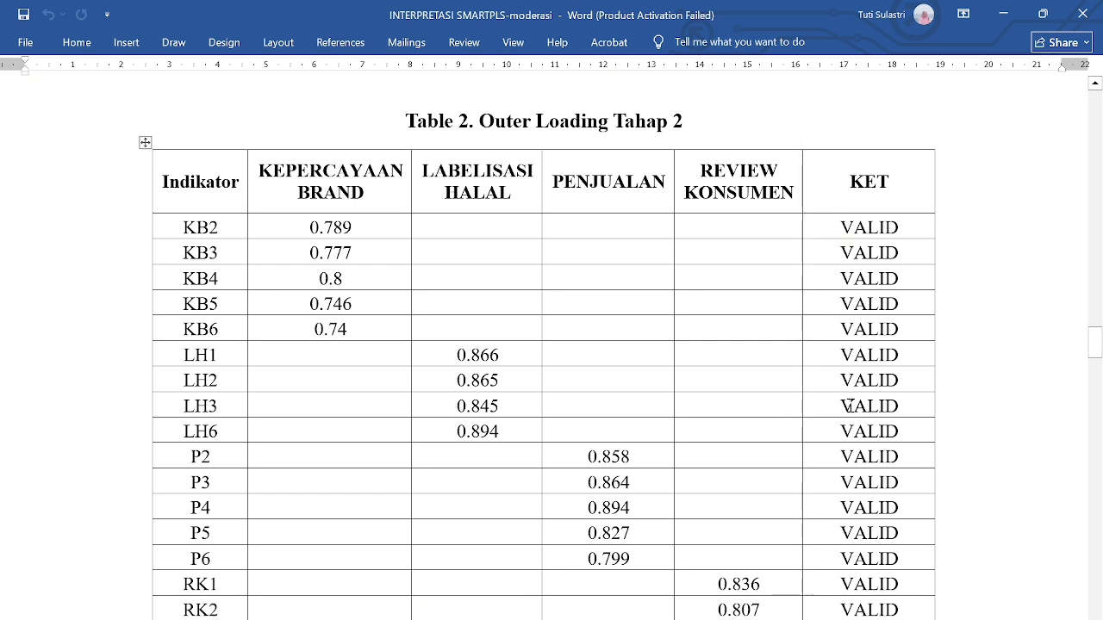
{"action": "scroll", "coordinate": [848, 405], "scroll_direction": "down", "scroll_amount": 4}
{"action": "scroll", "coordinate": [848, 405], "scroll_direction": "down", "scroll_amount": 3}
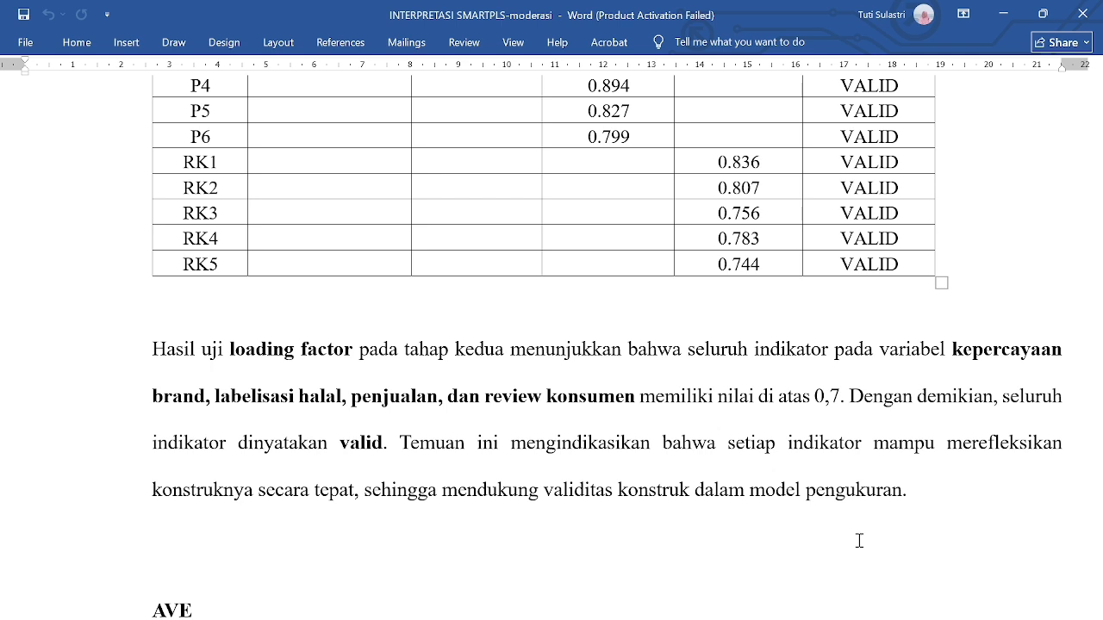
{"action": "scroll", "coordinate": [763, 370], "scroll_direction": "up", "scroll_amount": 5}
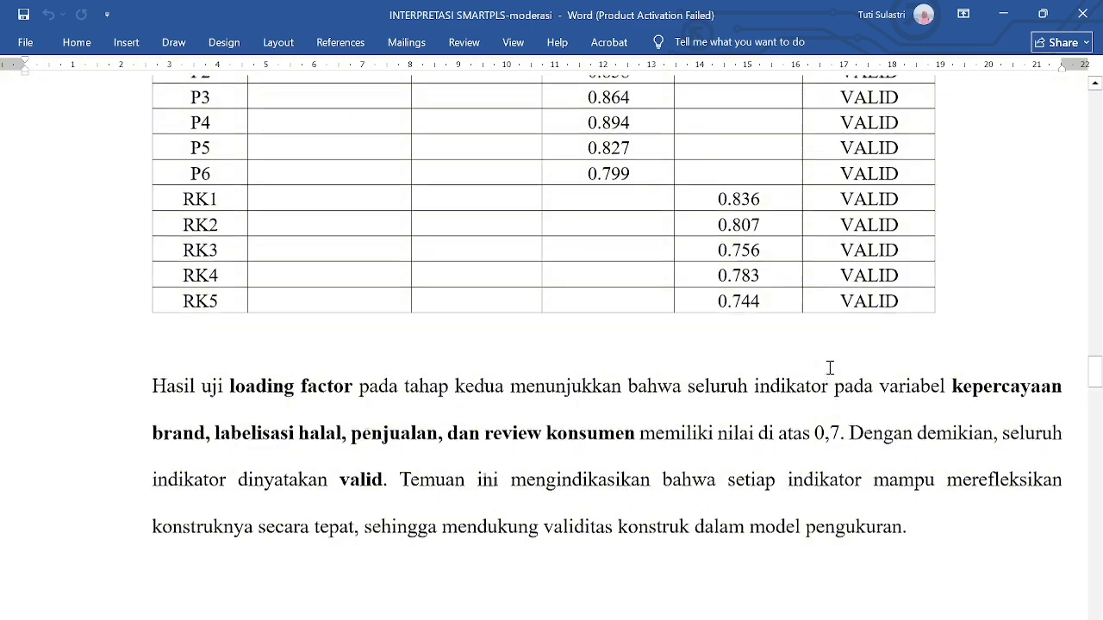
{"action": "scroll", "coordinate": [692, 302], "scroll_direction": "down", "scroll_amount": 1}
{"action": "scroll", "coordinate": [692, 302], "scroll_direction": "up", "scroll_amount": 2}
{"action": "scroll", "coordinate": [692, 302], "scroll_direction": "down", "scroll_amount": 6}
{"action": "scroll", "coordinate": [692, 302], "scroll_direction": "up", "scroll_amount": 5}
{"action": "scroll", "coordinate": [692, 302], "scroll_direction": "down", "scroll_amount": 4}
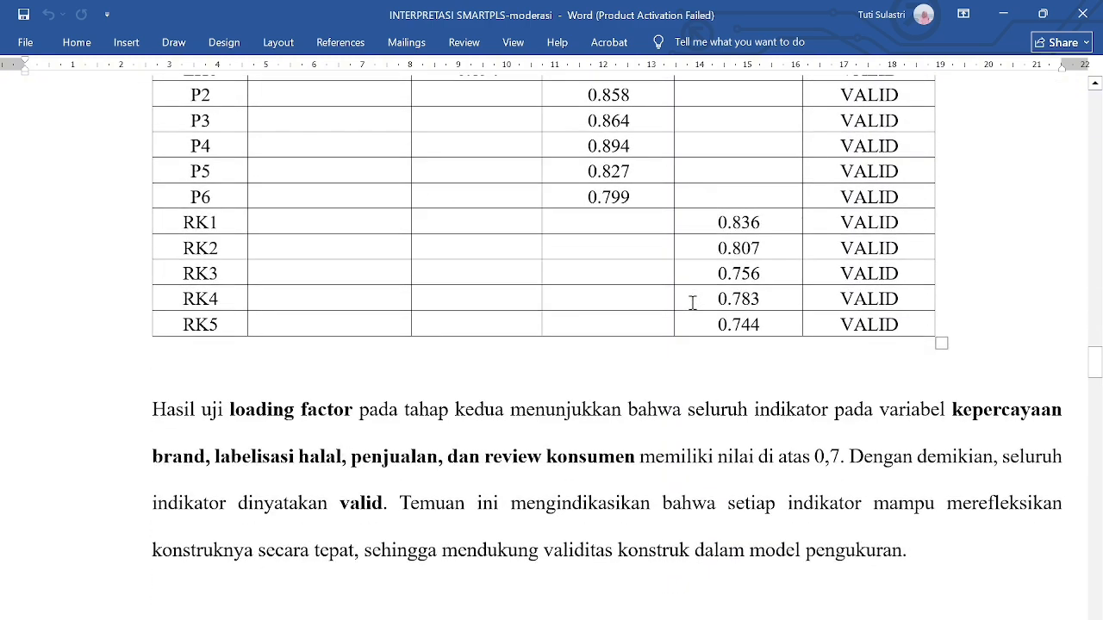
{"action": "scroll", "coordinate": [692, 302], "scroll_direction": "up", "scroll_amount": 6}
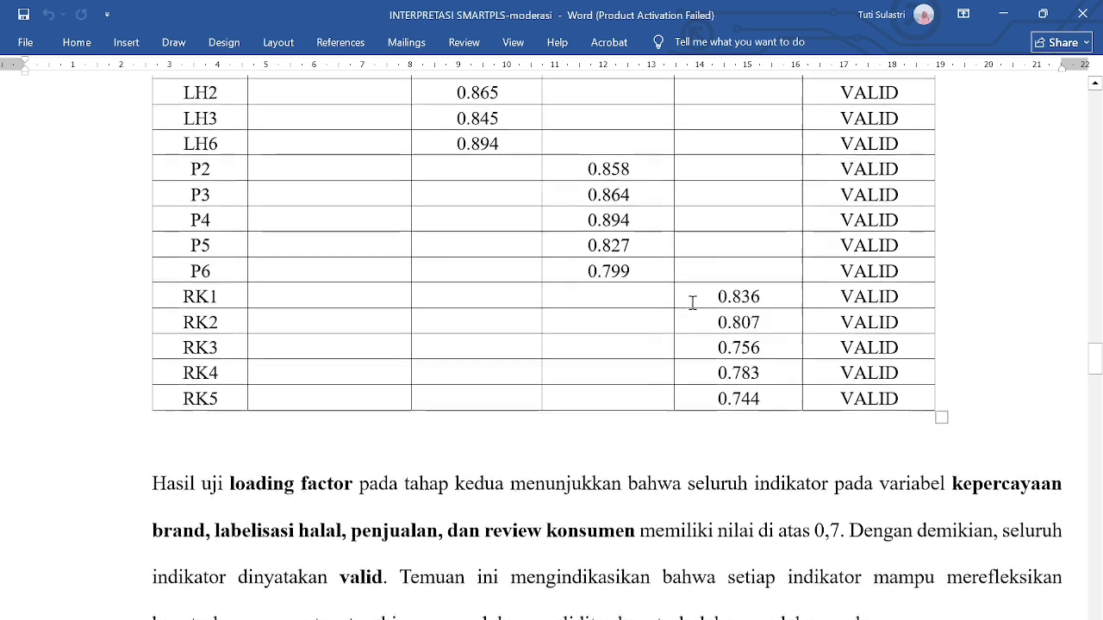
{"action": "scroll", "coordinate": [692, 302], "scroll_direction": "up", "scroll_amount": 1}
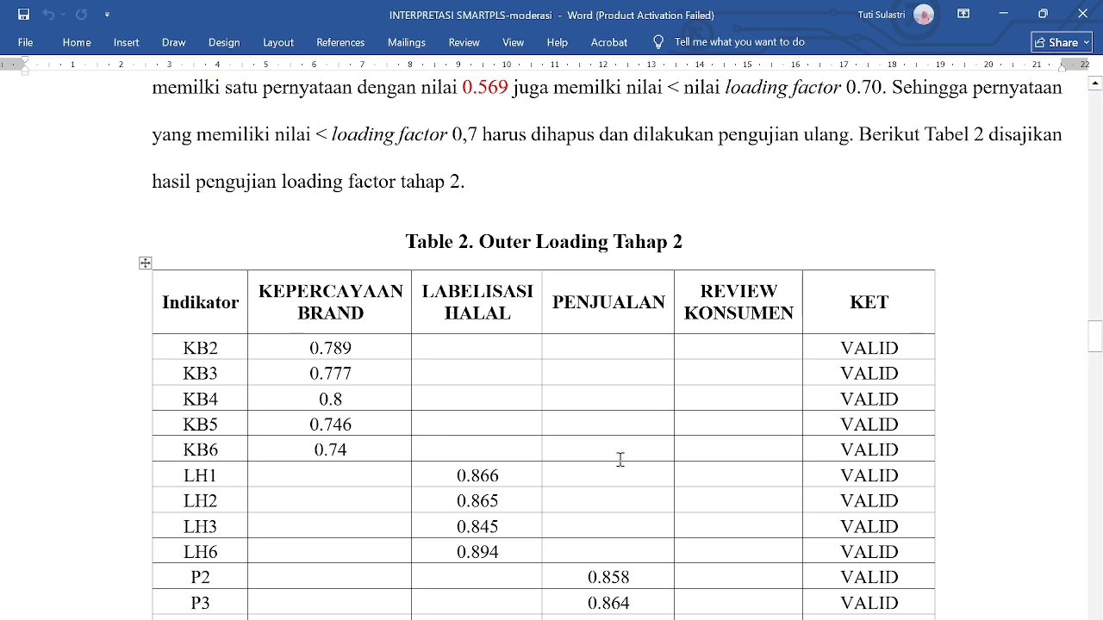
- Return to the SmartPLS report and examine the Cross Loadings table under Discriminant Validity
{"action": "left_click", "coordinate": [524, 618]}
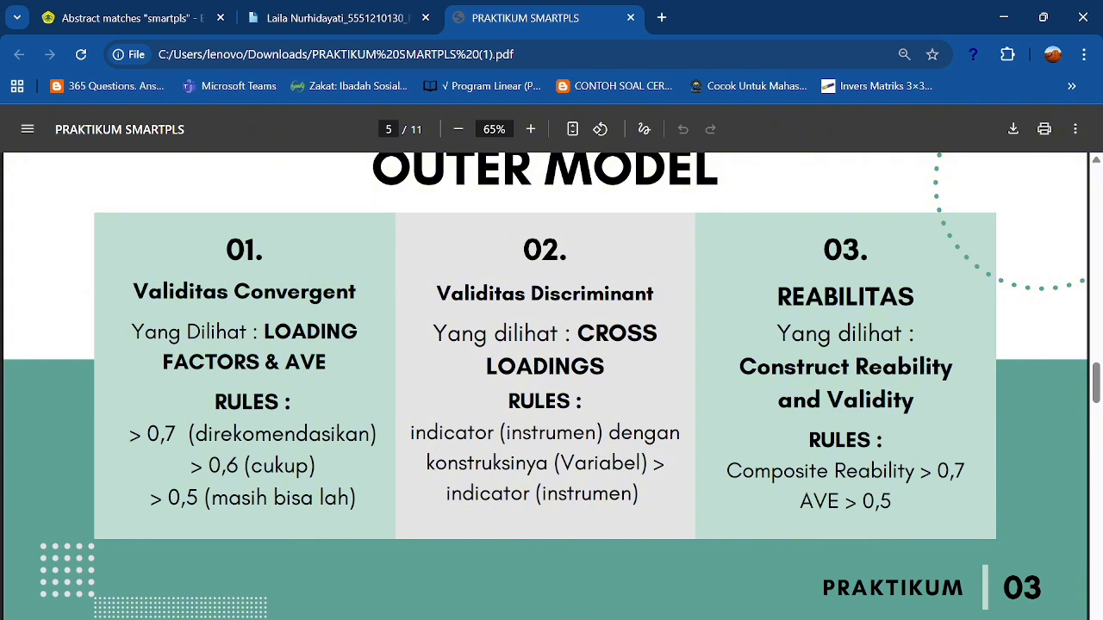
{"action": "left_click", "coordinate": [526, 604]}
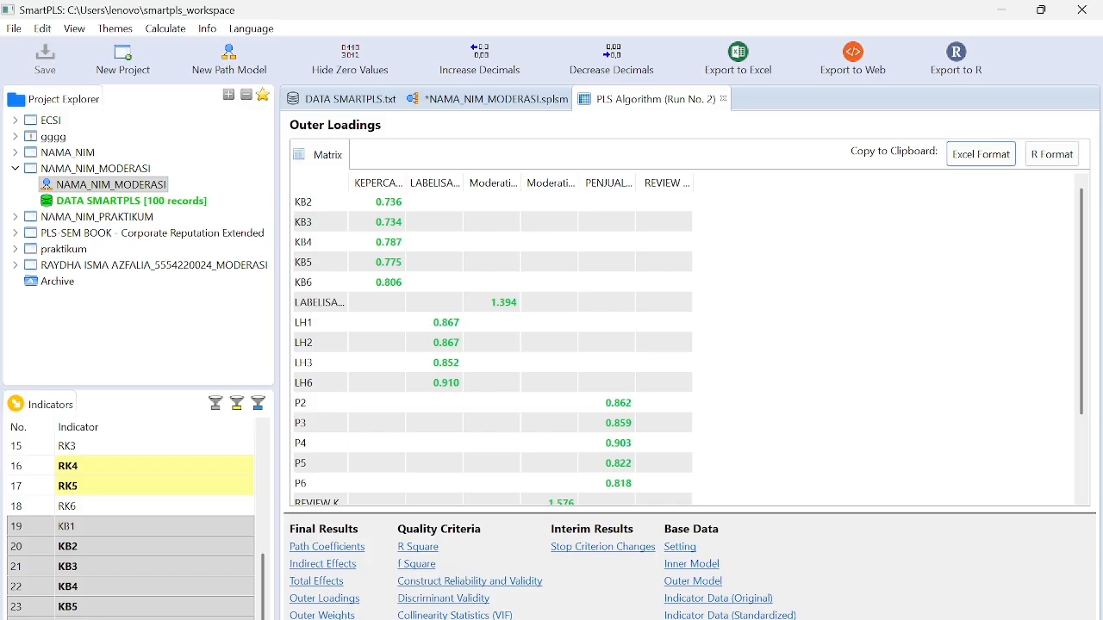
{"action": "left_click", "coordinate": [459, 600]}
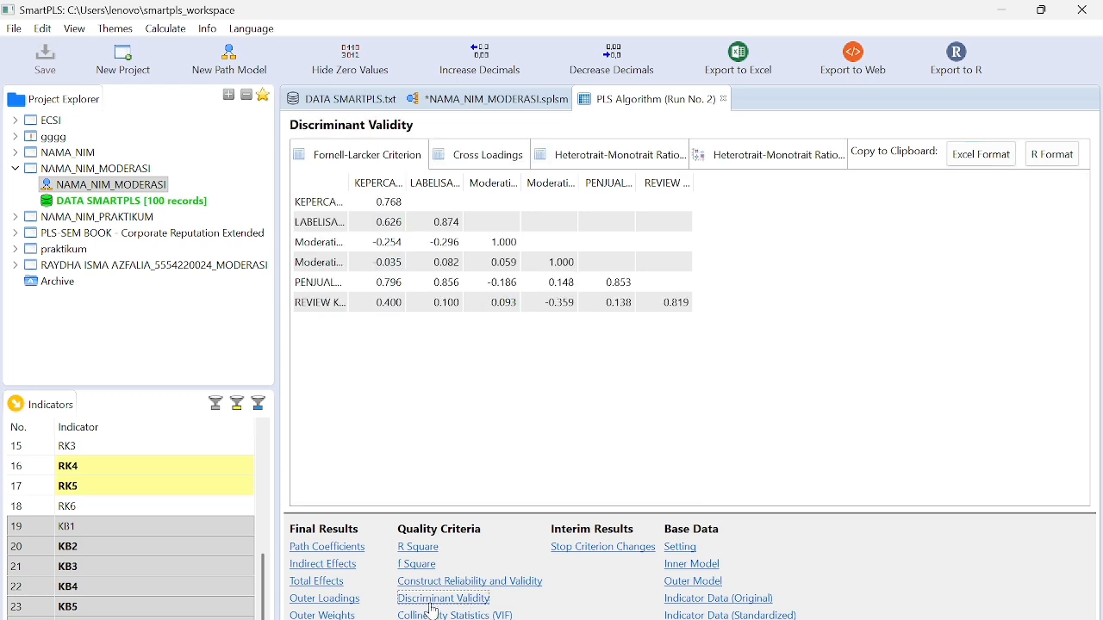
{"action": "left_click", "coordinate": [485, 161]}
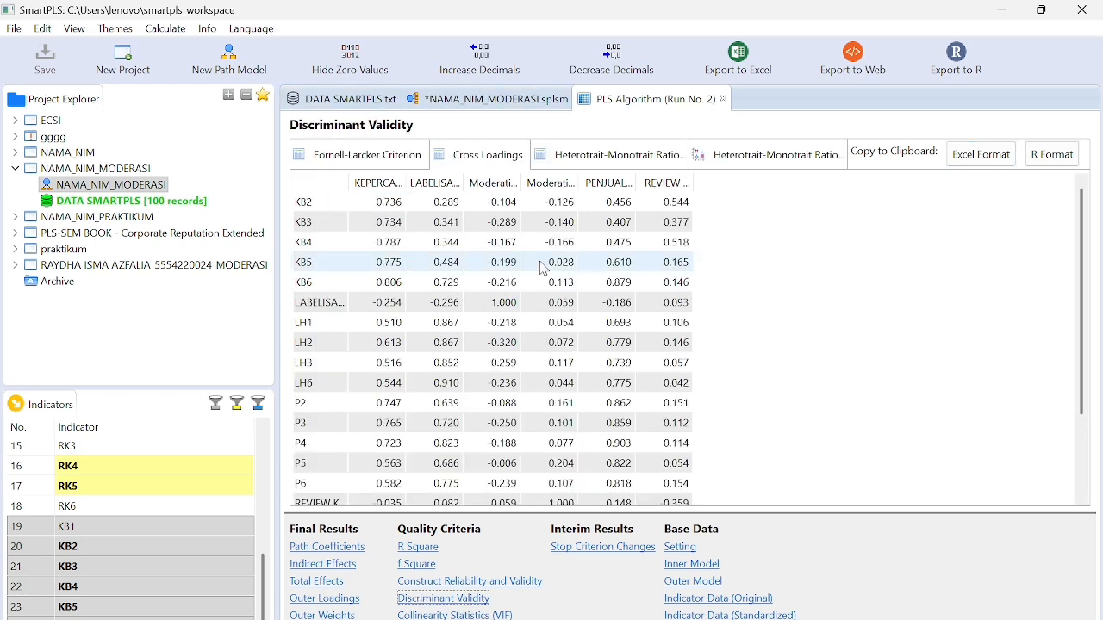
{"action": "scroll", "coordinate": [543, 285], "scroll_direction": "down", "scroll_amount": 2}
{"action": "scroll", "coordinate": [540, 295], "scroll_direction": "up", "scroll_amount": 1}
{"action": "scroll", "coordinate": [543, 306], "scroll_direction": "up", "scroll_amount": 1}
- Copy the Cross Loadings table in Excel format and paste it into the Excel workbook at B66, below the outer loadings
{"action": "left_click", "coordinate": [982, 163]}
{"action": "key", "text": "alt+Tab"}
{"action": "key", "text": "ctrl+v"}
{"action": "scroll", "coordinate": [365, 423], "scroll_direction": "down", "scroll_amount": 5}
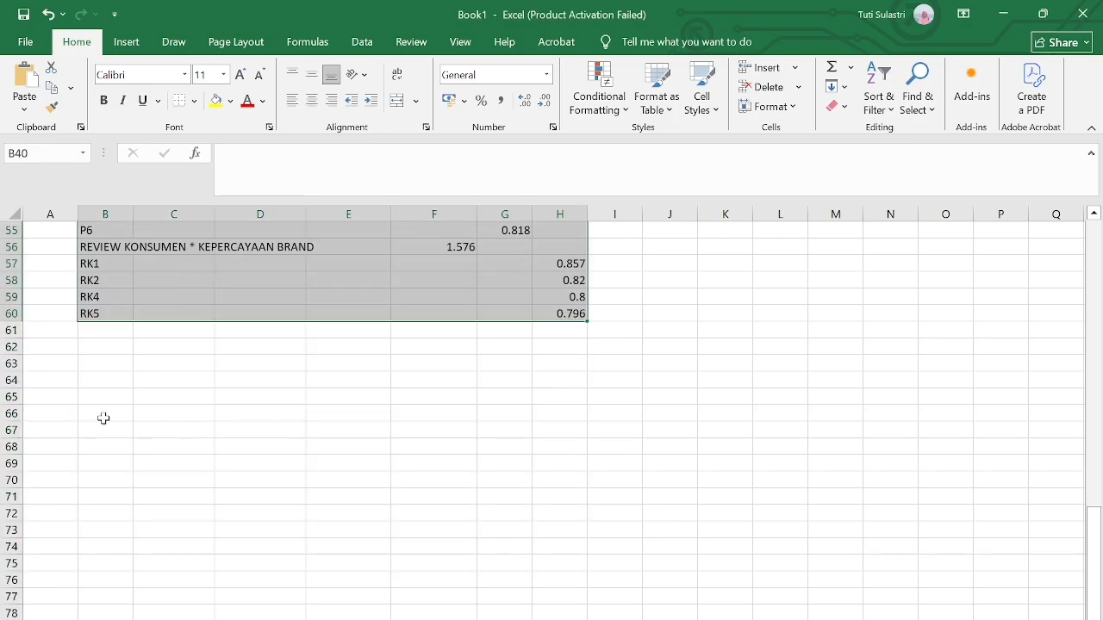
{"action": "left_click", "coordinate": [105, 414]}
{"action": "key", "text": "ctrl+v"}
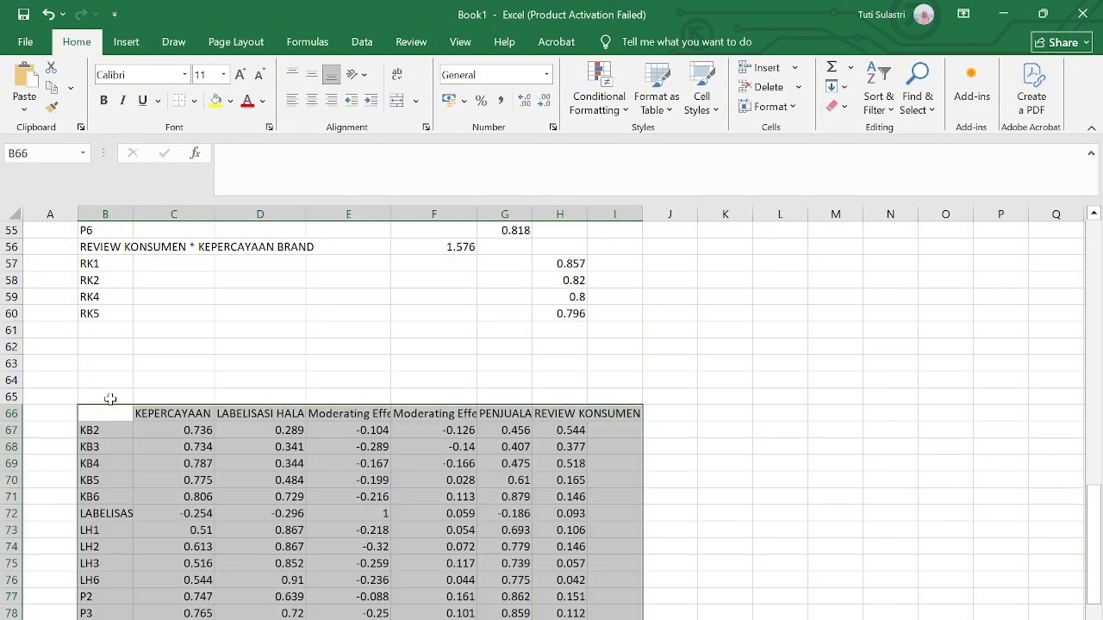
{"action": "scroll", "coordinate": [110, 399], "scroll_direction": "down", "scroll_amount": 3}
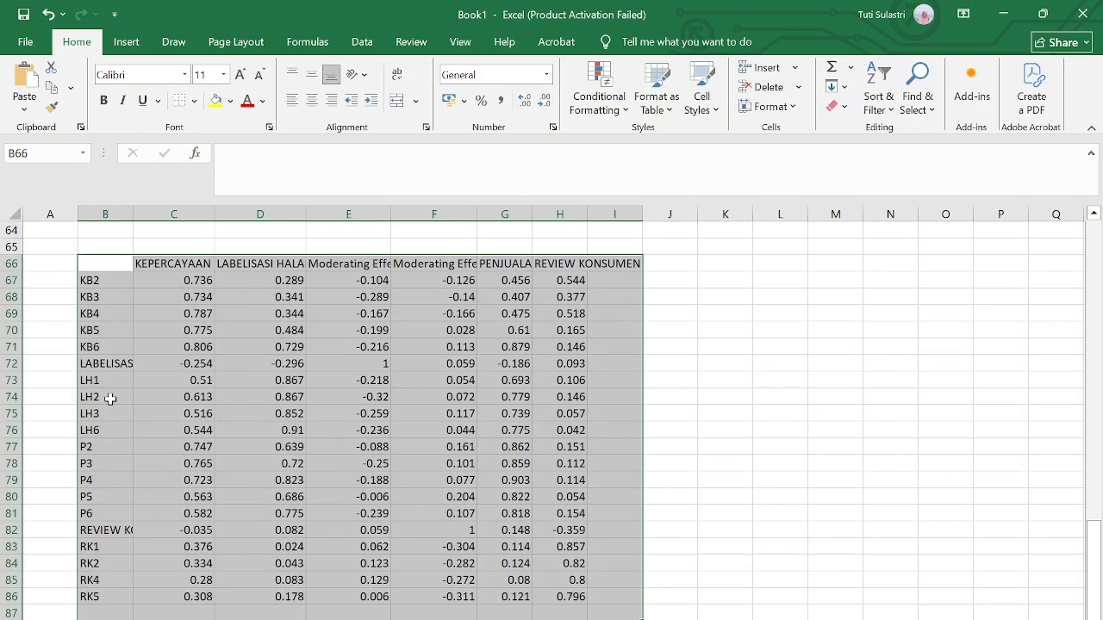
{"action": "left_click", "coordinate": [733, 395]}
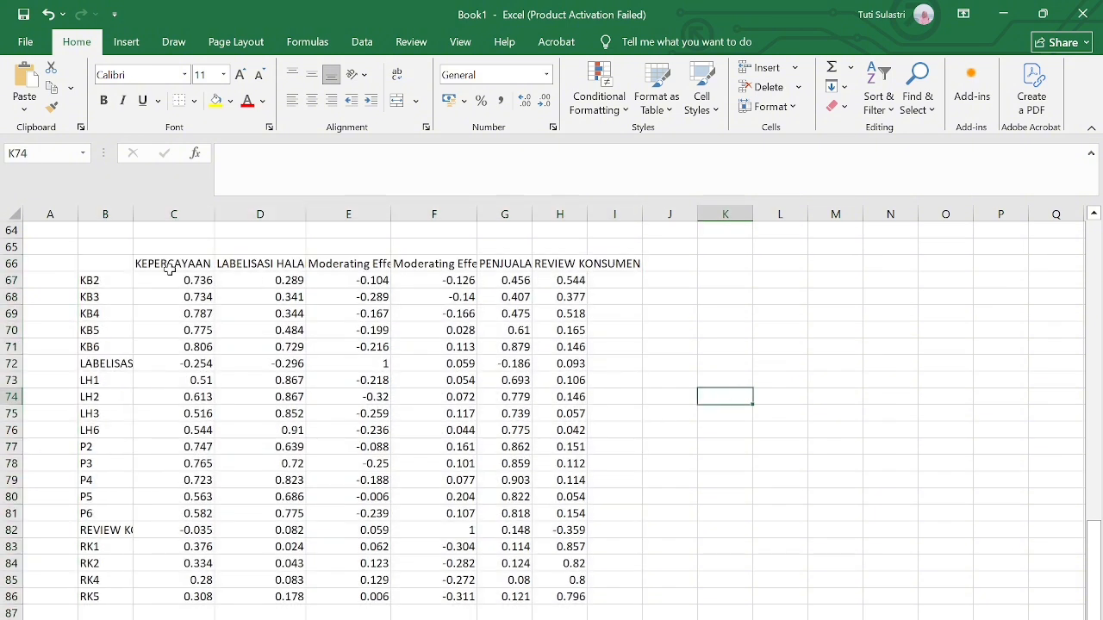
- Wrap the text of header row 66 and center it horizontally and vertically
{"action": "left_click", "coordinate": [6, 262]}
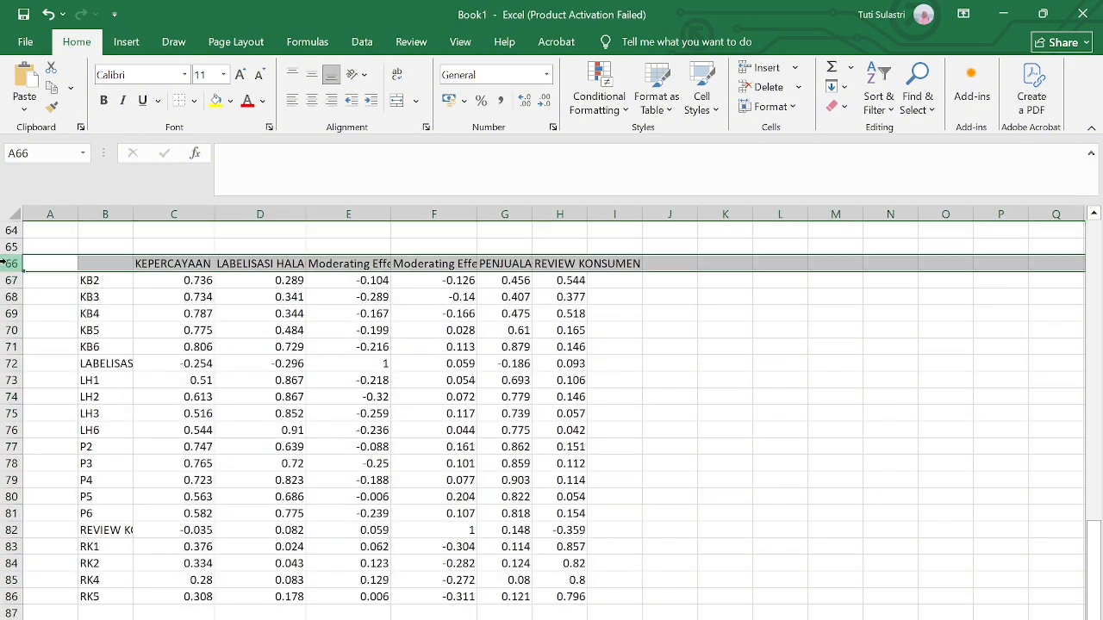
{"action": "left_click", "coordinate": [397, 74]}
{"action": "left_click", "coordinate": [312, 100]}
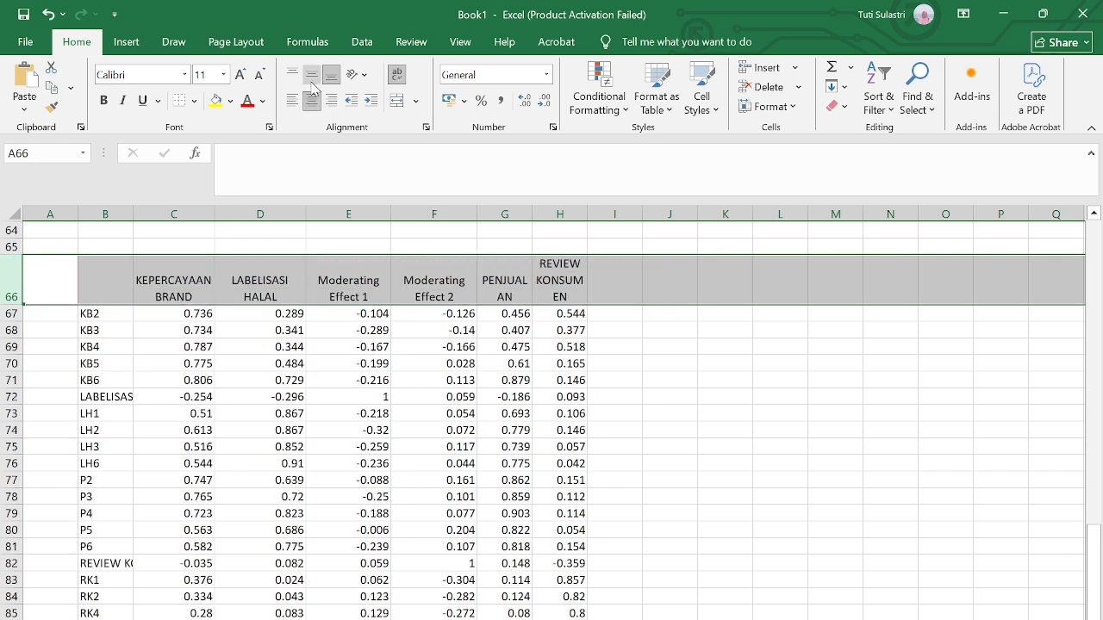
{"action": "left_click", "coordinate": [313, 78]}
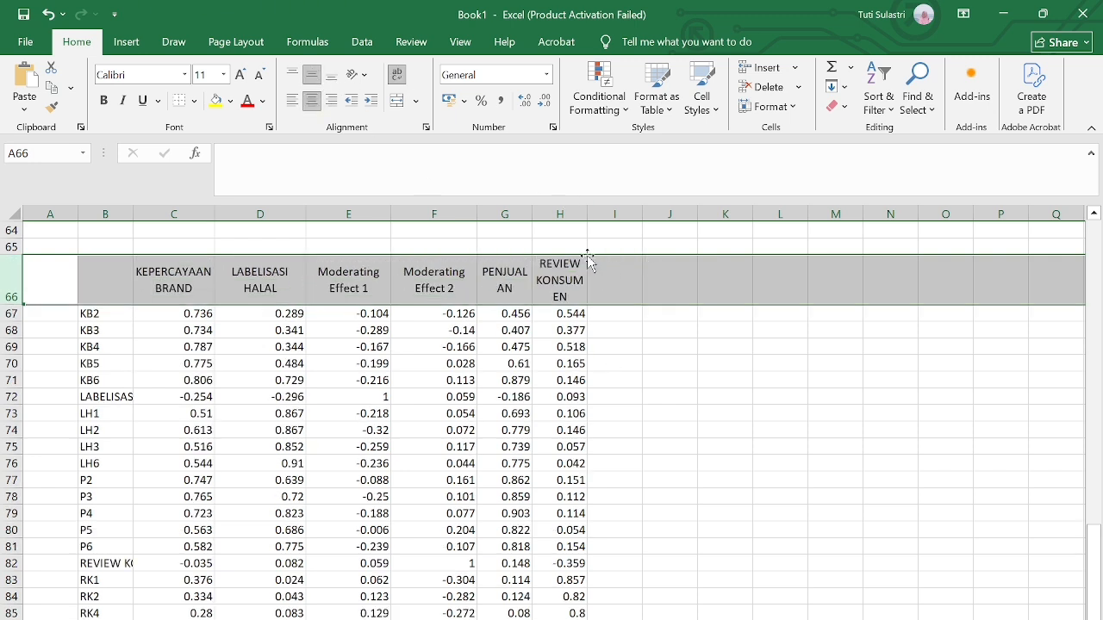
- Widen columns G and H to fit their headers, and fill the KB2–KB6 loadings under KEPERCAYAAN BRAND (C67:C71) yellow
{"action": "left_click_drag", "start_coordinate": [532, 214], "coordinate": [621, 222]}
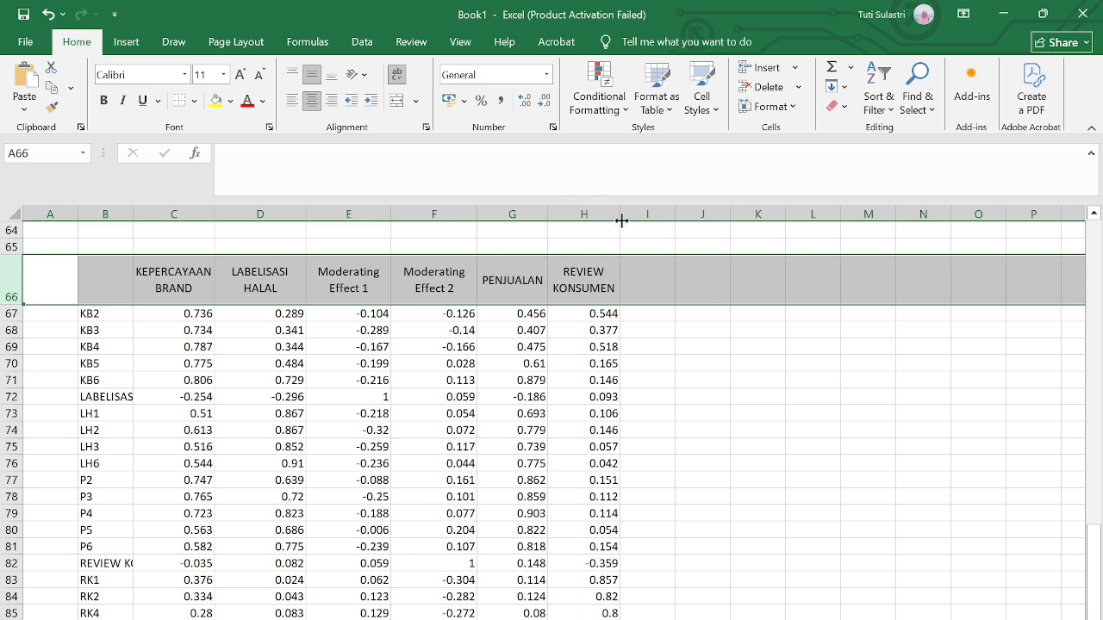
{"action": "left_click", "coordinate": [739, 412]}
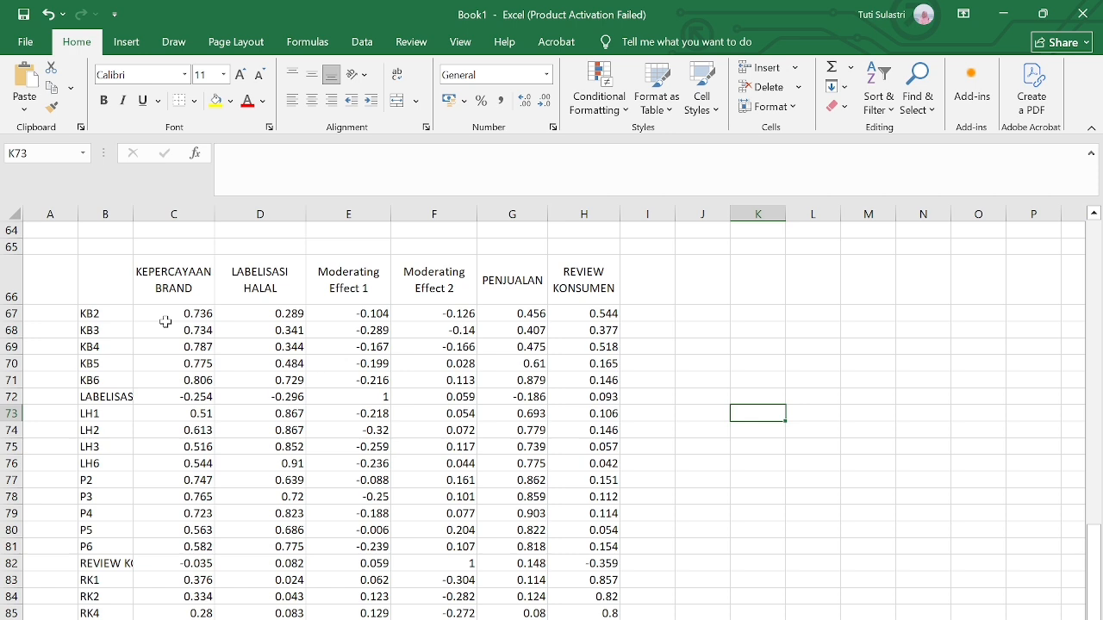
{"action": "left_click", "coordinate": [165, 279]}
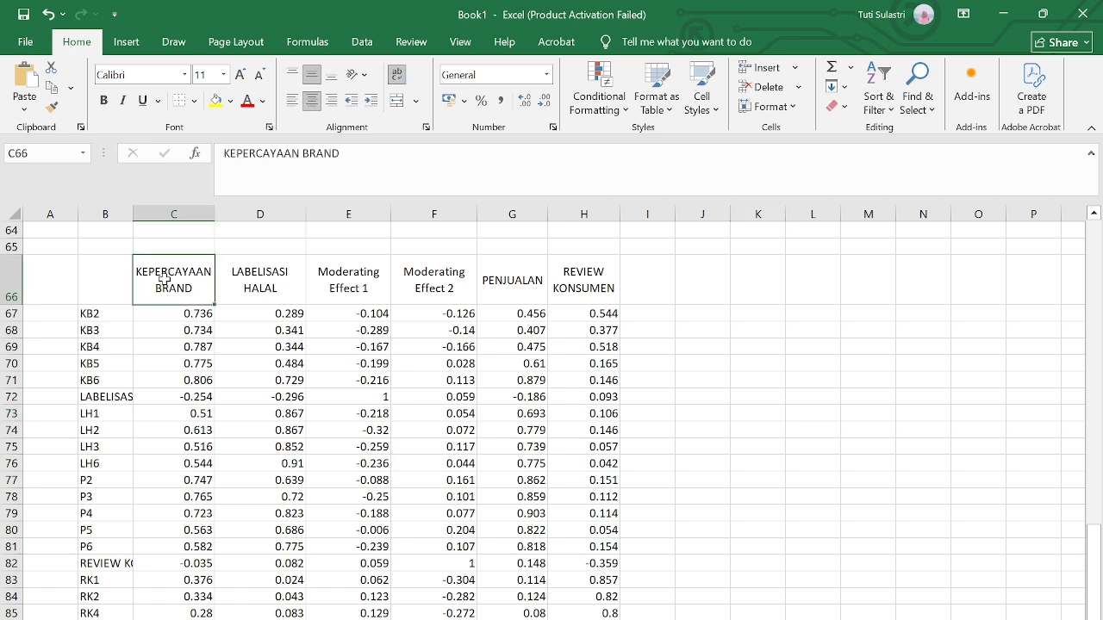
{"action": "left_click", "coordinate": [110, 319]}
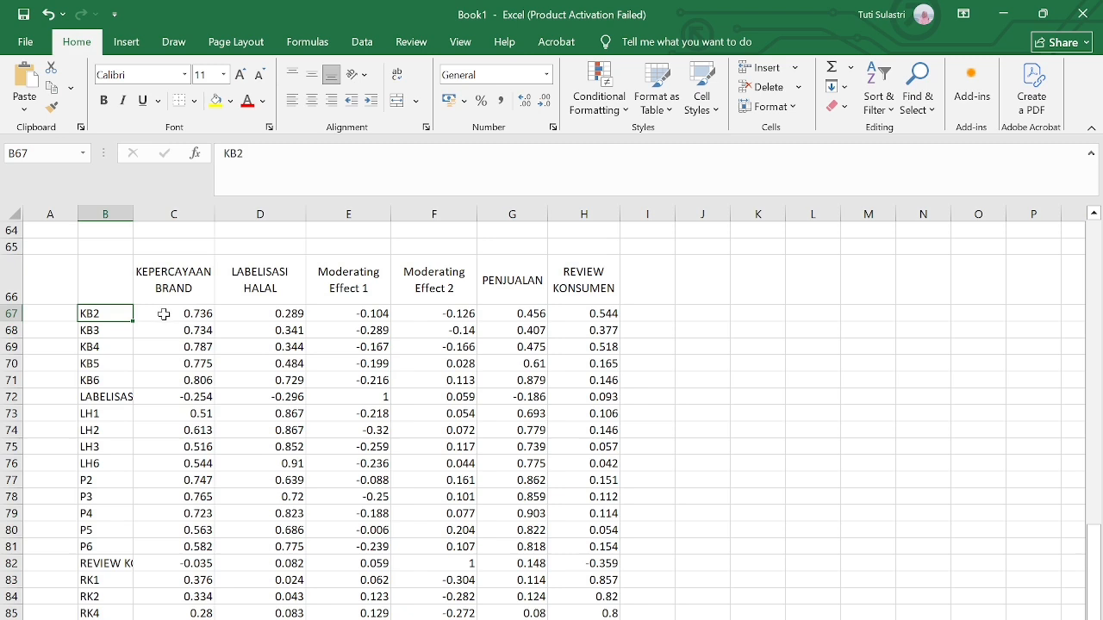
{"action": "left_click_drag", "start_coordinate": [163, 314], "coordinate": [177, 373]}
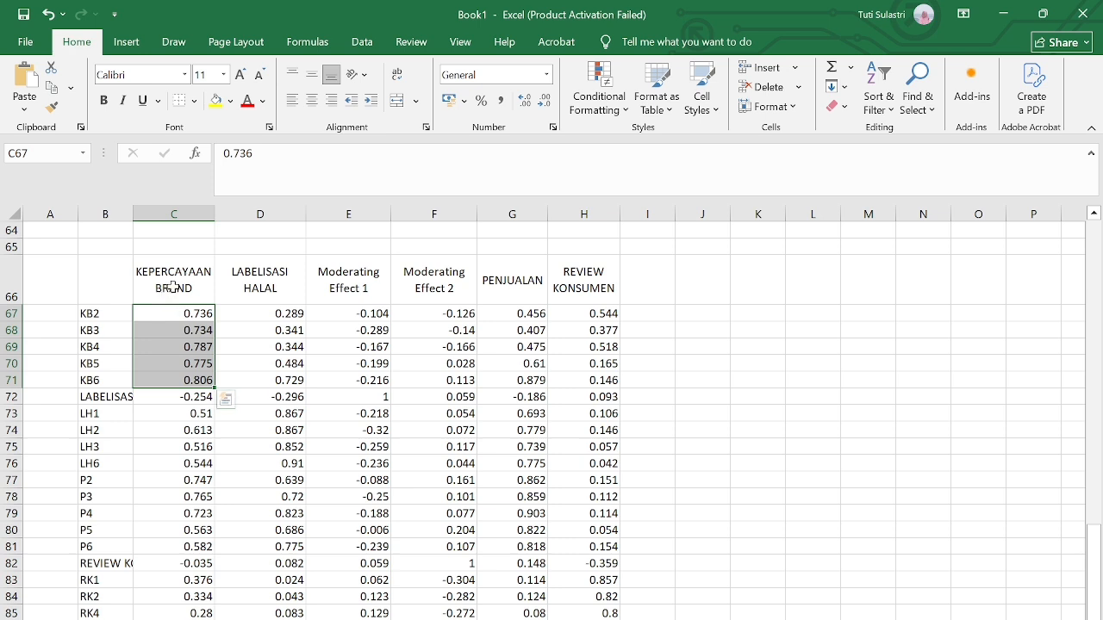
{"action": "left_click", "coordinate": [215, 100]}
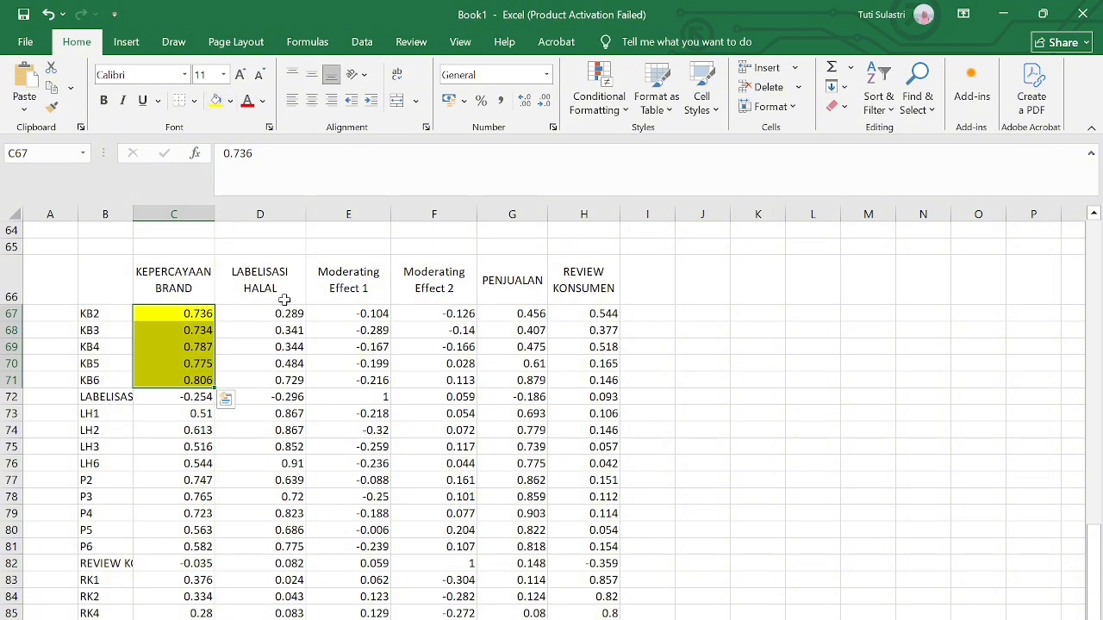
- Widen column B, and fill the LH1–LH6 loadings under LABELISASI HALAL (D73:D76) yellow
{"action": "left_click_drag", "start_coordinate": [133, 214], "coordinate": [170, 226]}
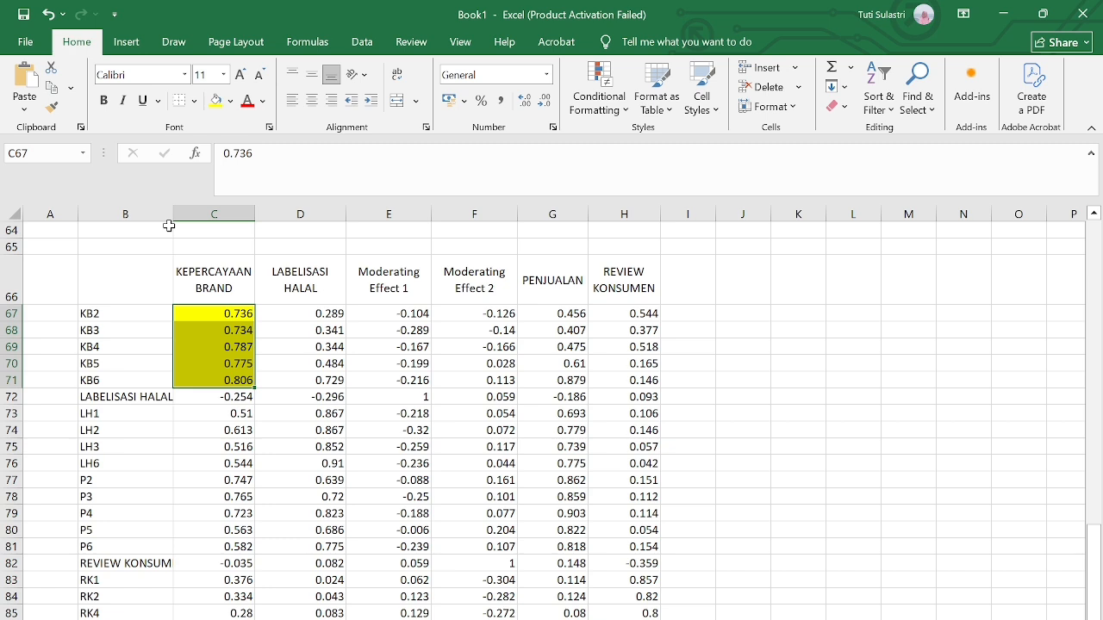
{"action": "left_click", "coordinate": [322, 411]}
{"action": "left_click_drag", "start_coordinate": [322, 412], "coordinate": [321, 463]}
{"action": "left_click", "coordinate": [218, 99]}
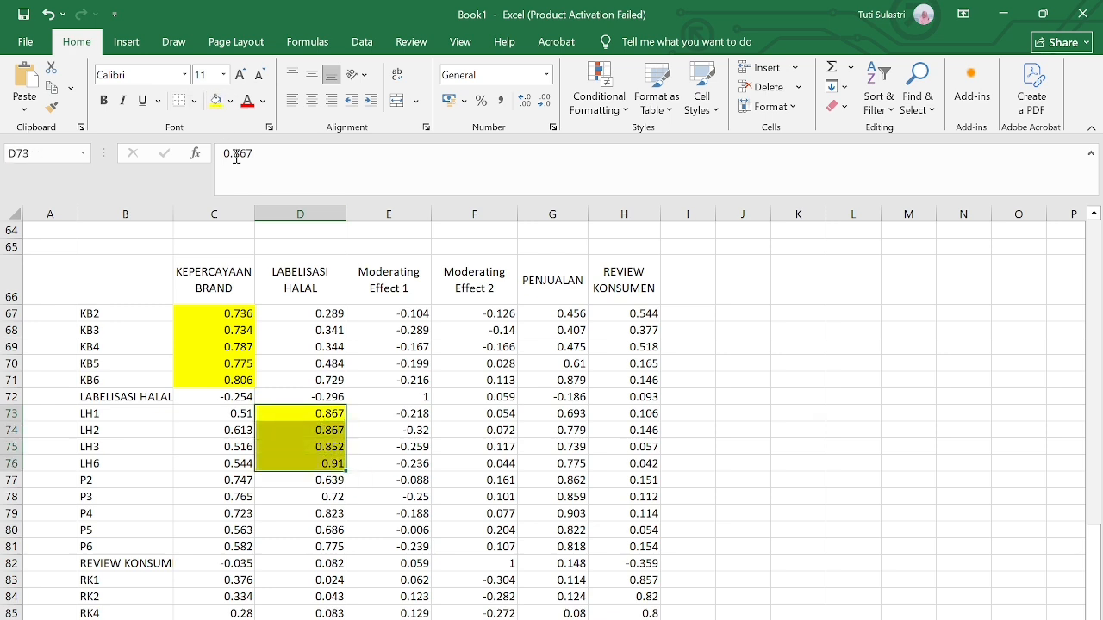
- Widen column B further to fit the full interaction names, and fill the Moderating Effect 1 loading in E72 yellow
{"action": "left_click", "coordinate": [297, 397]}
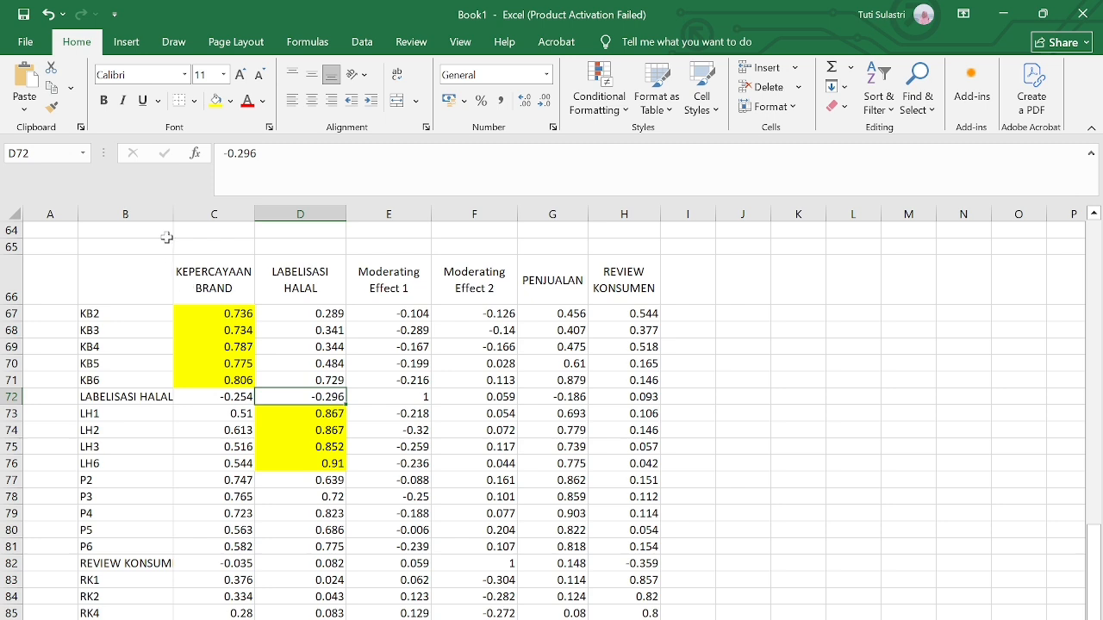
{"action": "left_click_drag", "start_coordinate": [170, 213], "coordinate": [318, 224]}
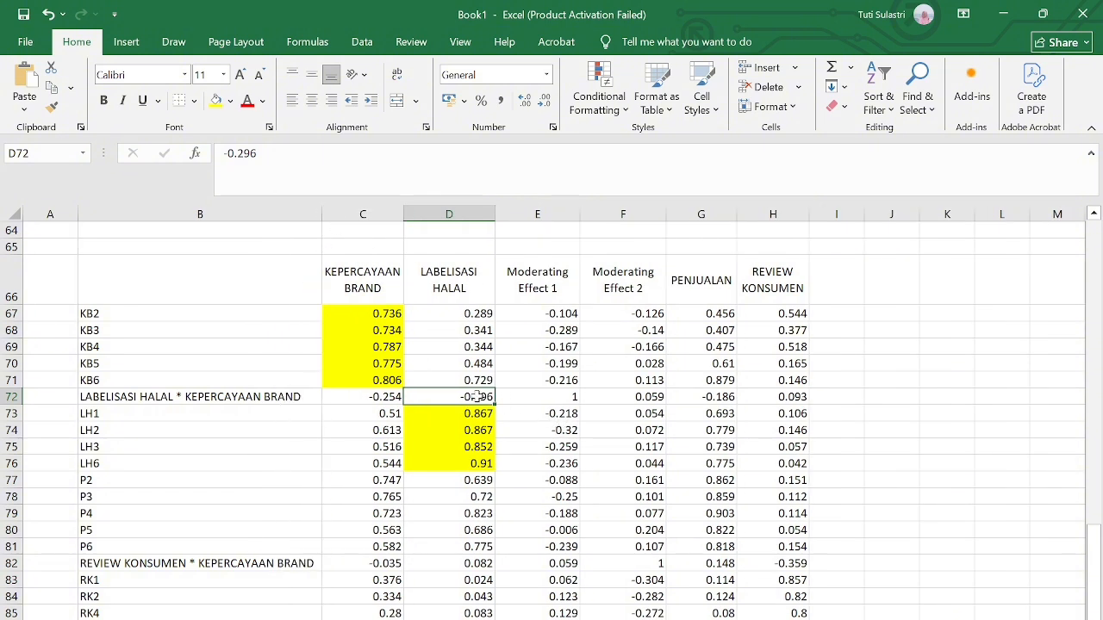
{"action": "left_click", "coordinate": [236, 397]}
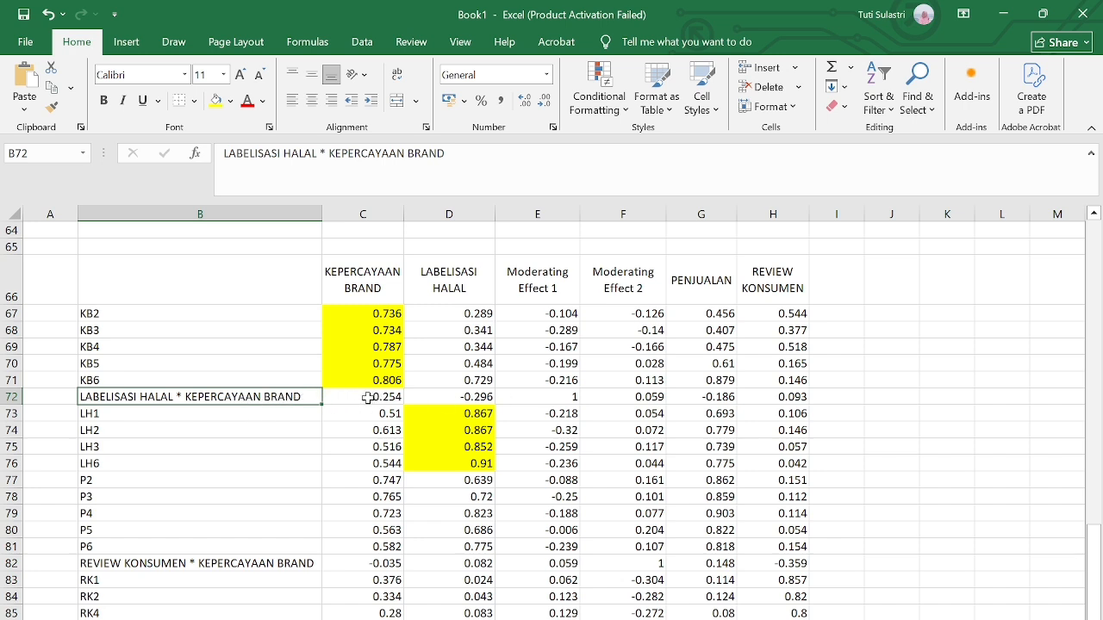
{"action": "left_click", "coordinate": [546, 398]}
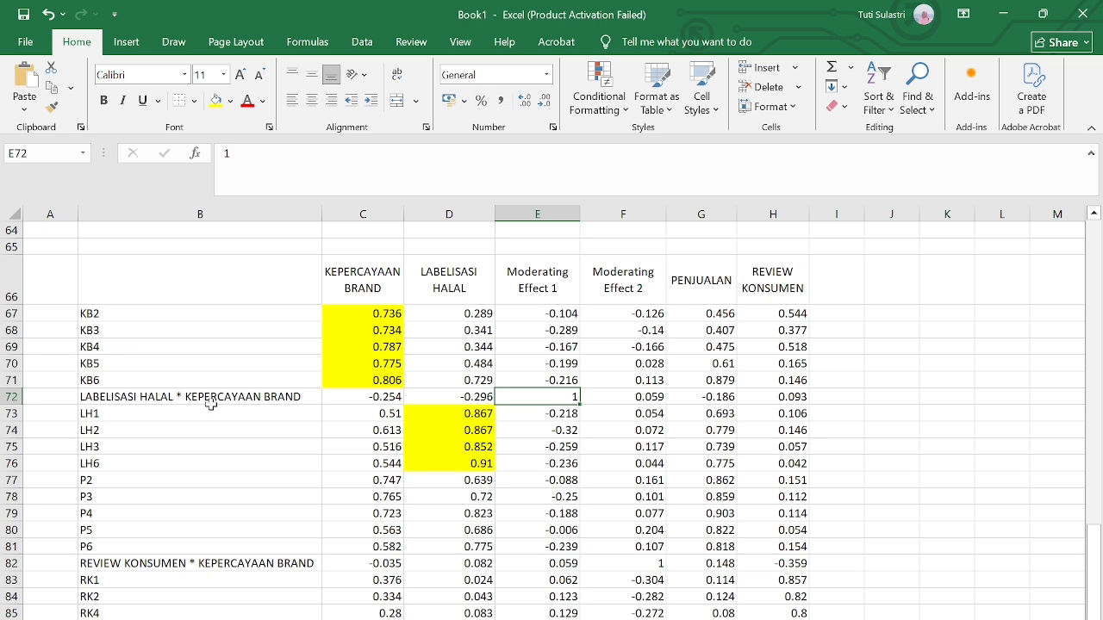
{"action": "left_click", "coordinate": [216, 100]}
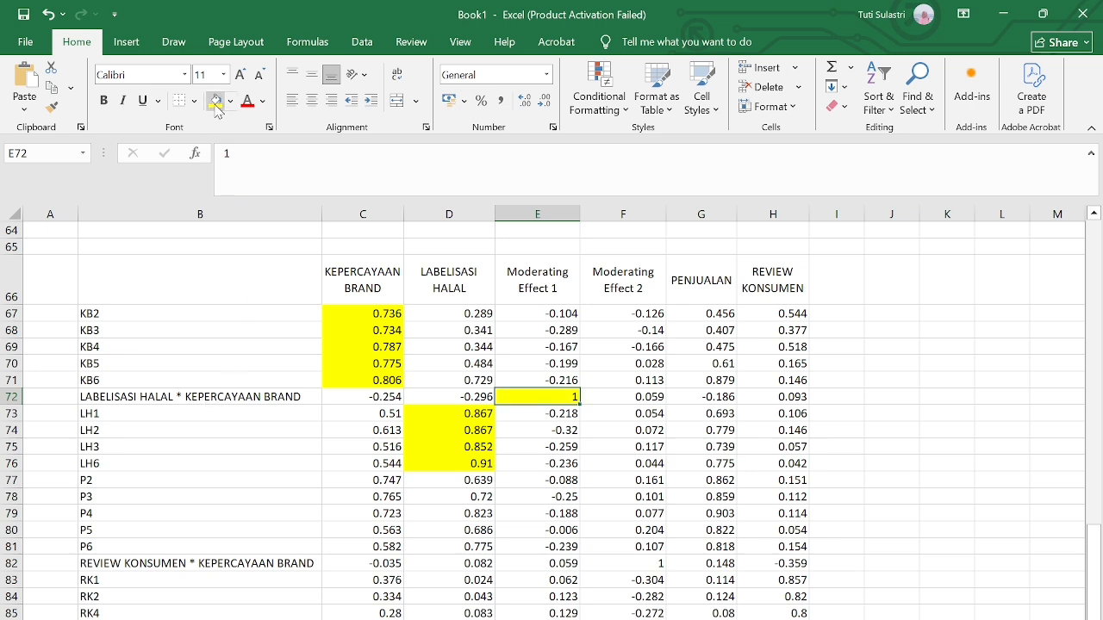
- Fill the P2–P6 loadings under PENJUALAN (G77:G81) yellow
{"action": "left_click", "coordinate": [618, 466]}
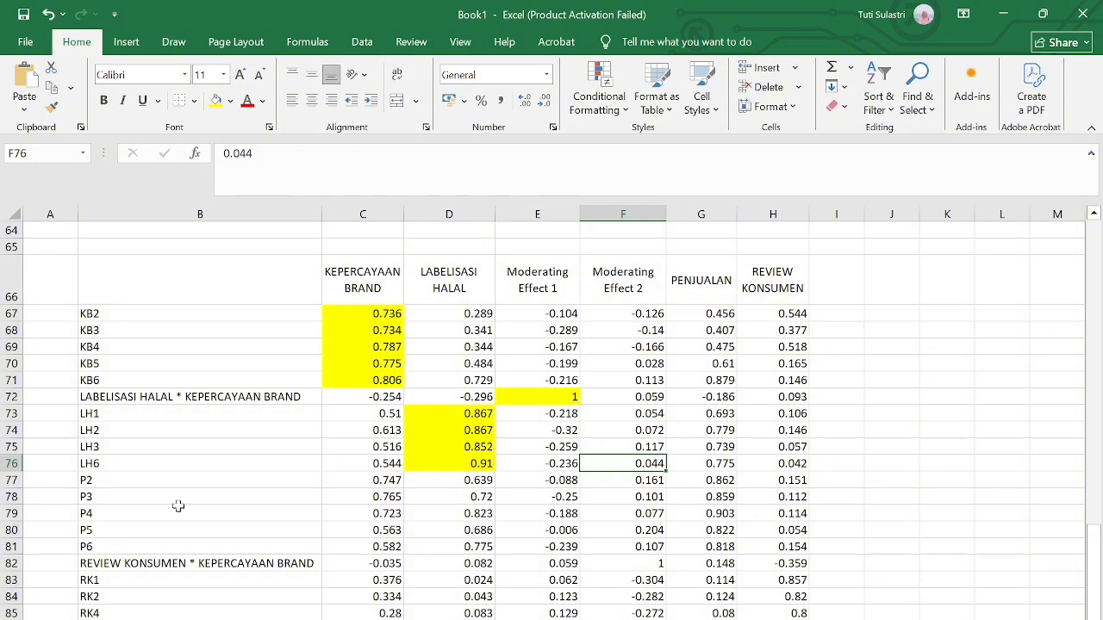
{"action": "left_click", "coordinate": [235, 493]}
{"action": "left_click", "coordinate": [238, 482]}
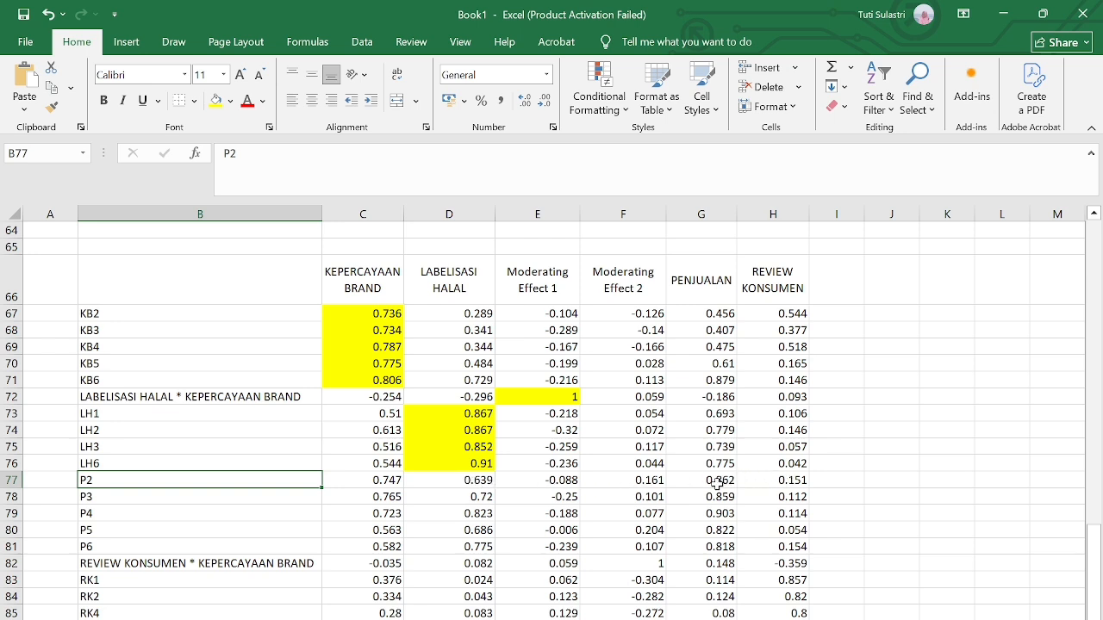
{"action": "left_click_drag", "start_coordinate": [715, 485], "coordinate": [716, 551]}
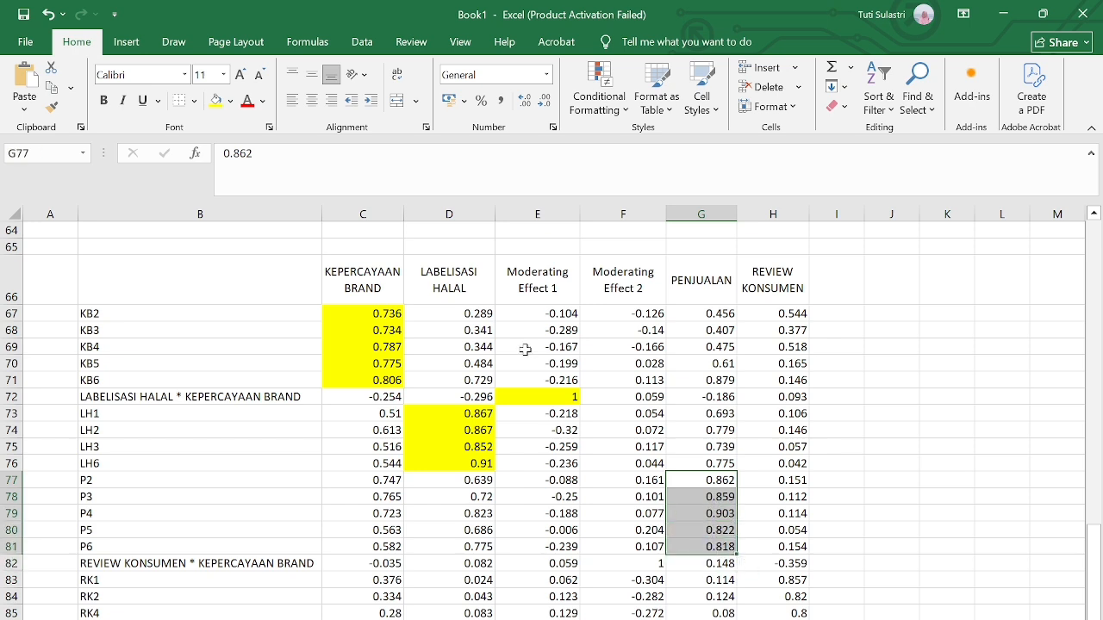
{"action": "left_click", "coordinate": [216, 101]}
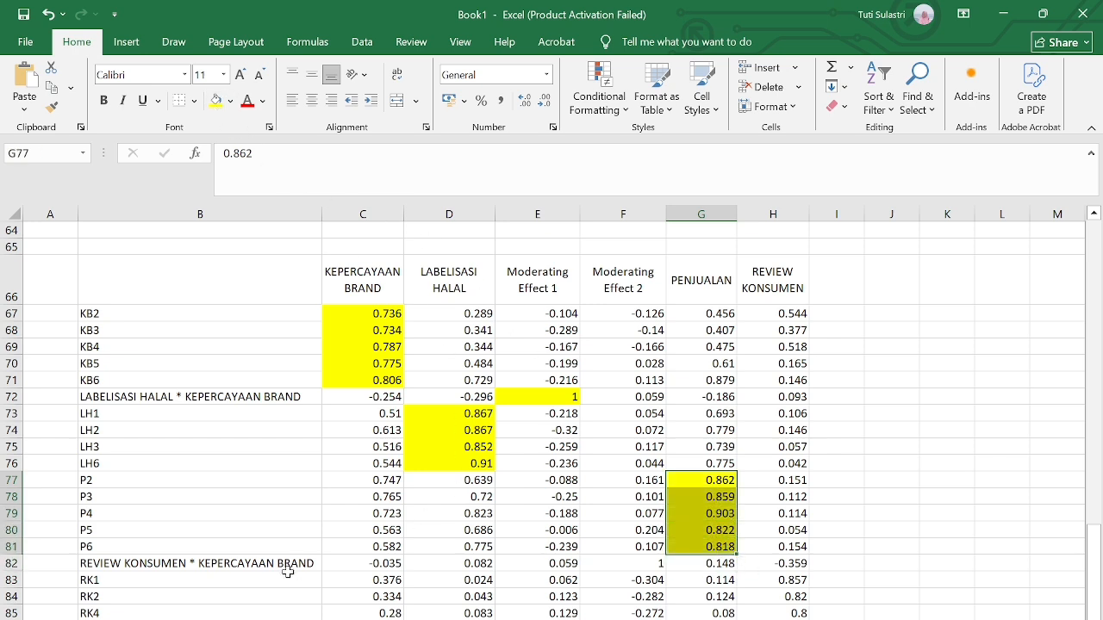
- Fill the REVIEW KONSUMEN * KEPERCAYAAN BRAND loading under Moderating Effect 2 (F82) yellow
{"action": "left_click", "coordinate": [261, 566]}
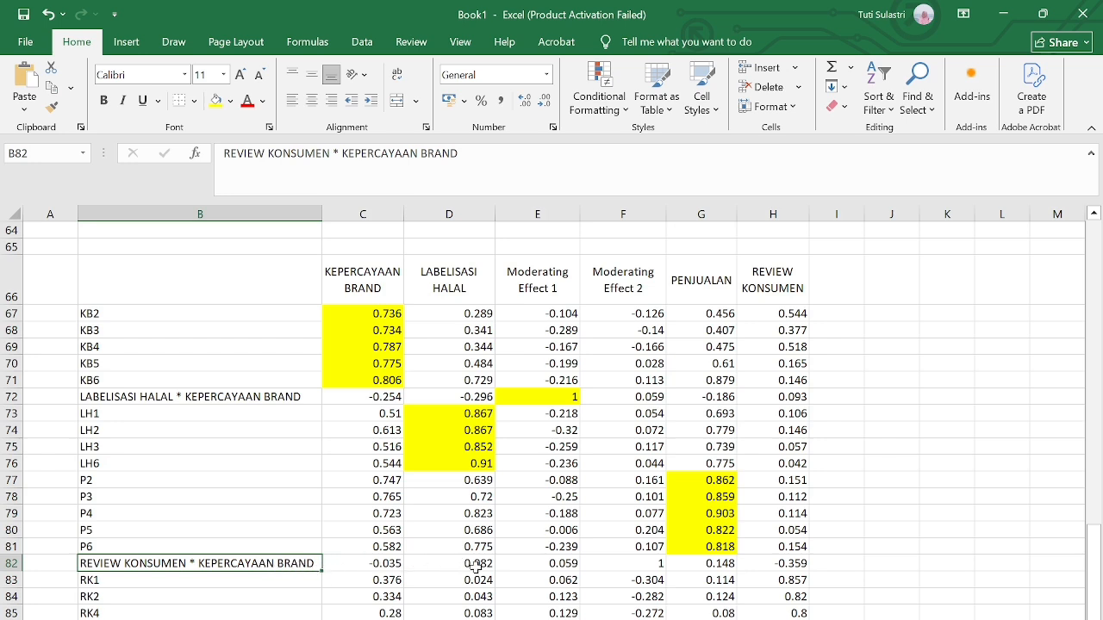
{"action": "left_click", "coordinate": [631, 564]}
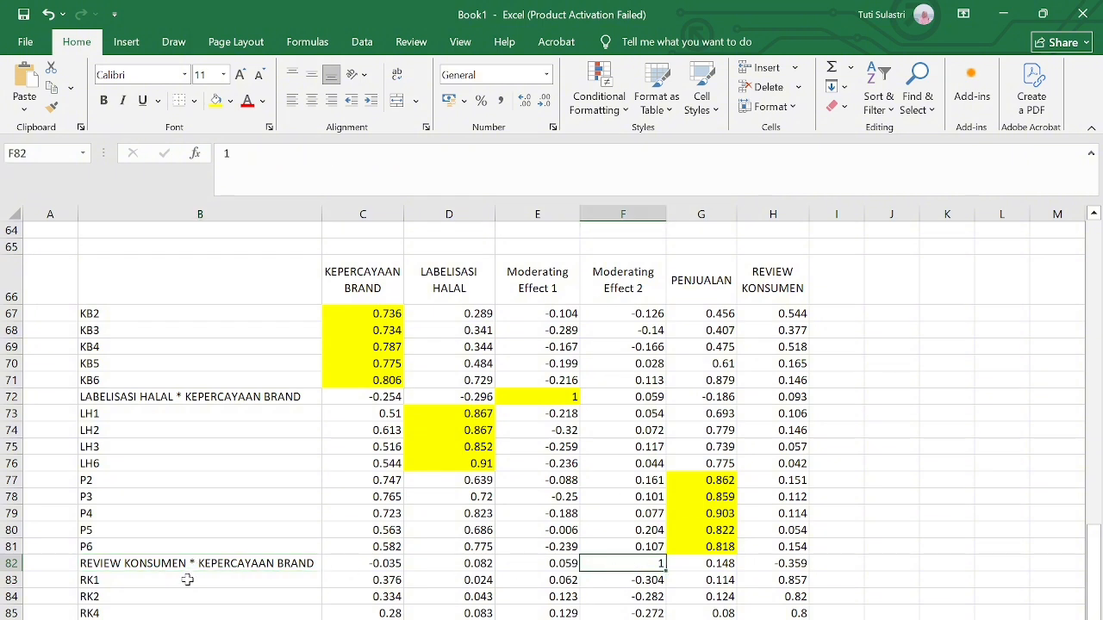
{"action": "left_click", "coordinate": [215, 101]}
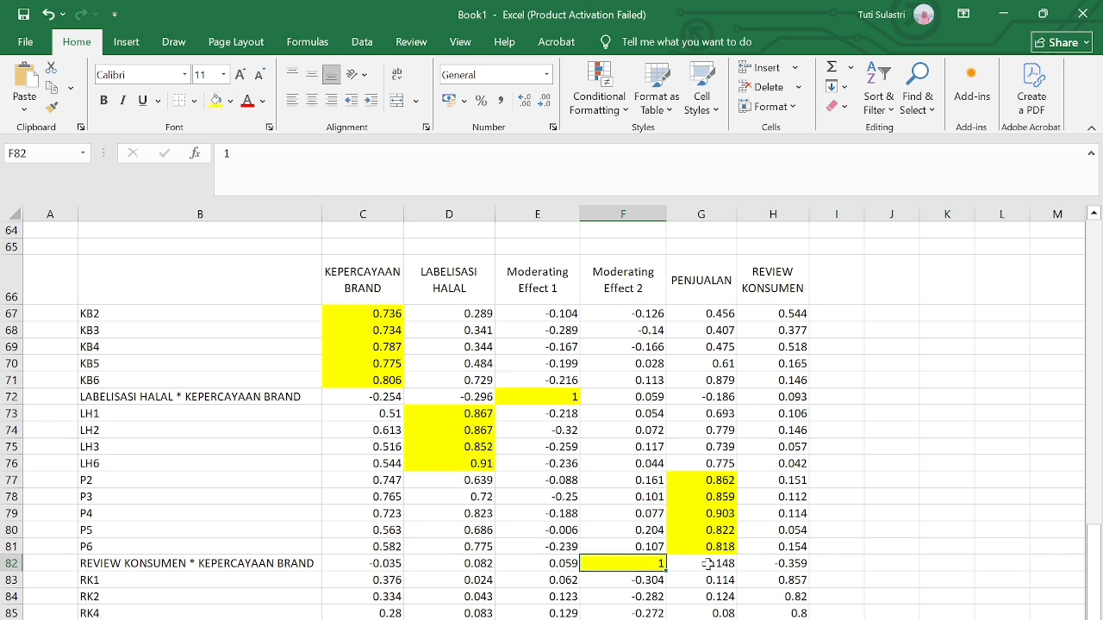
- Fill the RK1–RK5 loadings under REVIEW KONSUMEN (H83:H86) yellow
{"action": "scroll", "coordinate": [707, 565], "scroll_direction": "down", "scroll_amount": 2}
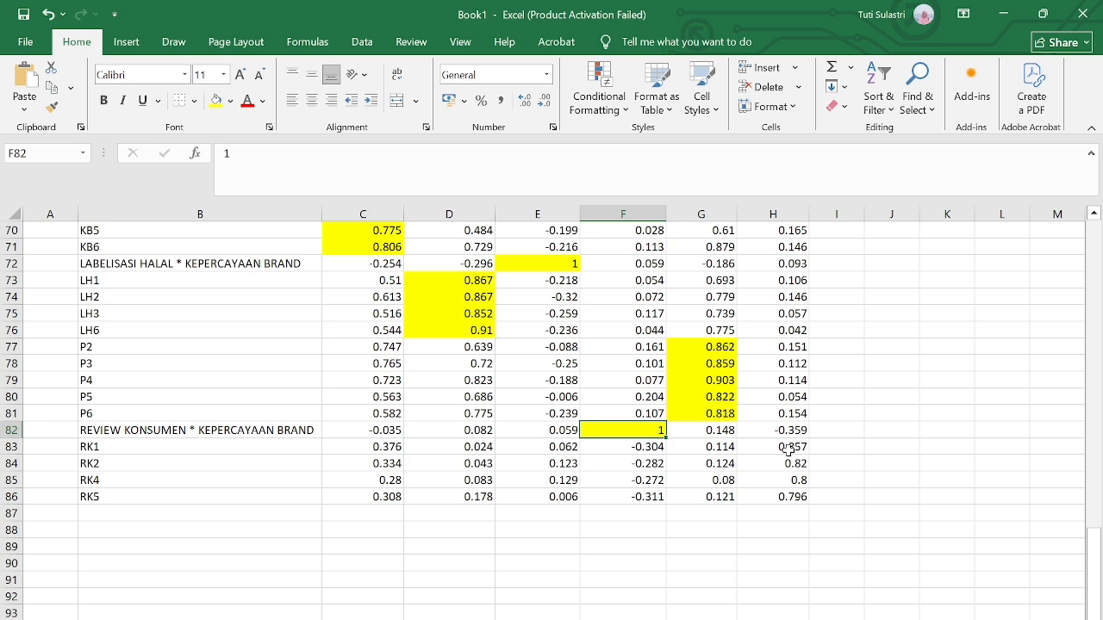
{"action": "scroll", "coordinate": [787, 448], "scroll_direction": "up", "scroll_amount": 2}
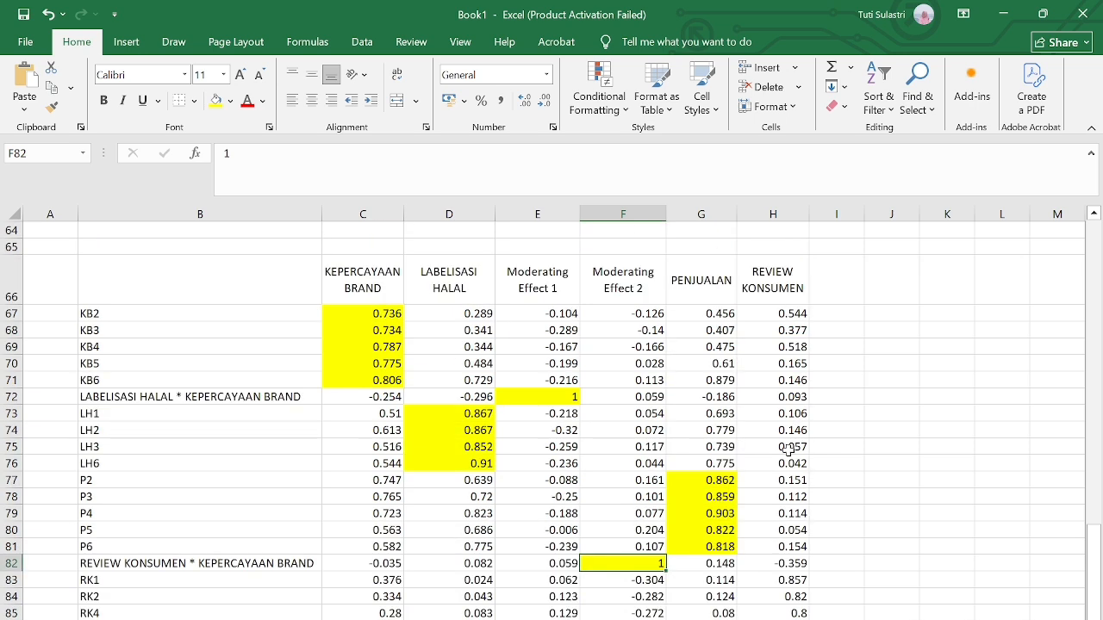
{"action": "scroll", "coordinate": [767, 465], "scroll_direction": "down", "scroll_amount": 1}
{"action": "left_click_drag", "start_coordinate": [772, 497], "coordinate": [776, 545]}
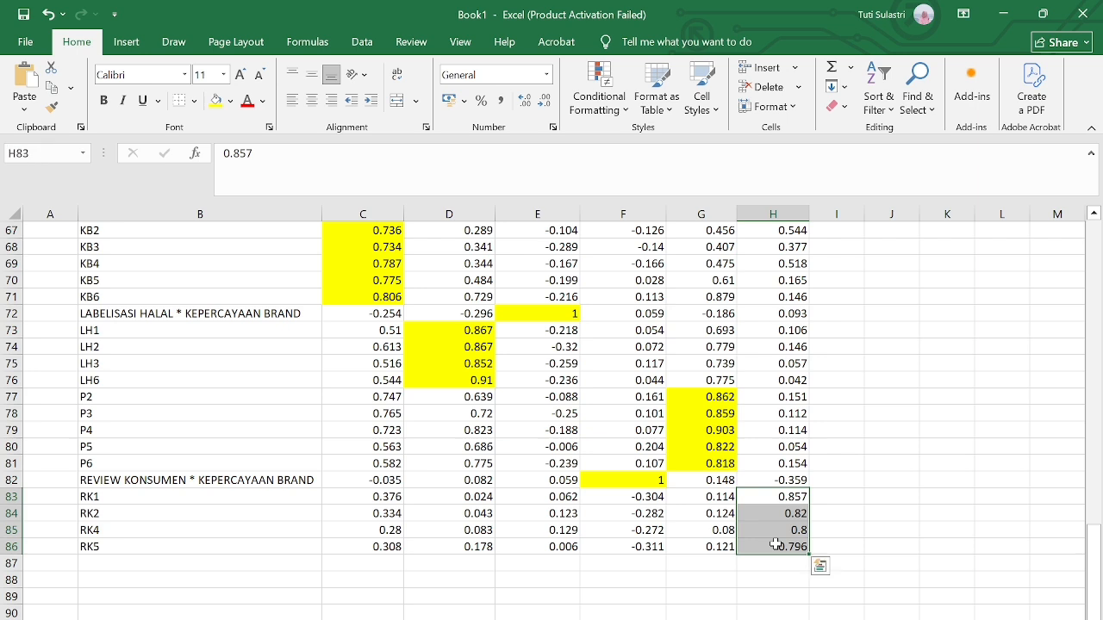
{"action": "left_click", "coordinate": [216, 100]}
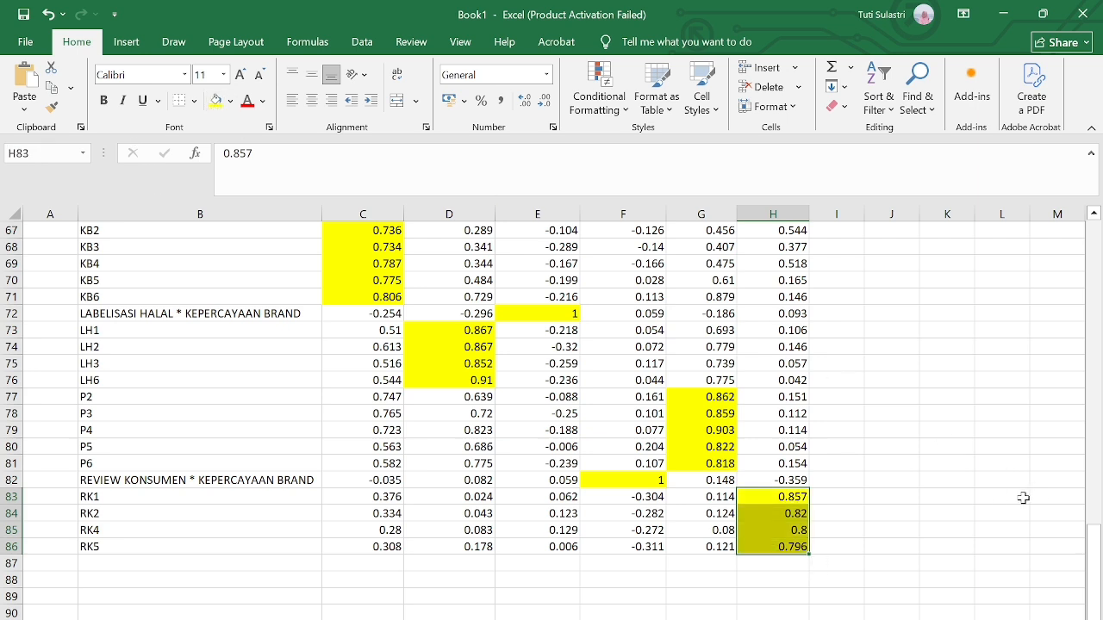
{"action": "left_click", "coordinate": [998, 495]}
- Compare KB2's loading on KEPERCAYAAN BRAND with its cross loadings on the other constructs across row 67
{"action": "scroll", "coordinate": [998, 495], "scroll_direction": "up", "scroll_amount": 3}
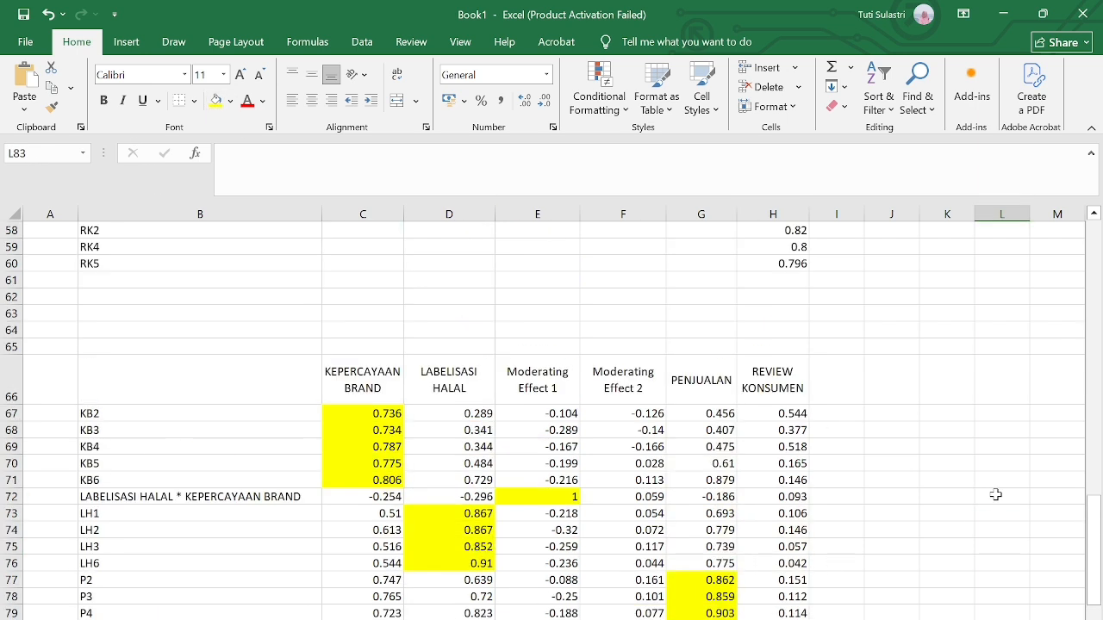
{"action": "scroll", "coordinate": [996, 495], "scroll_direction": "down", "scroll_amount": 2}
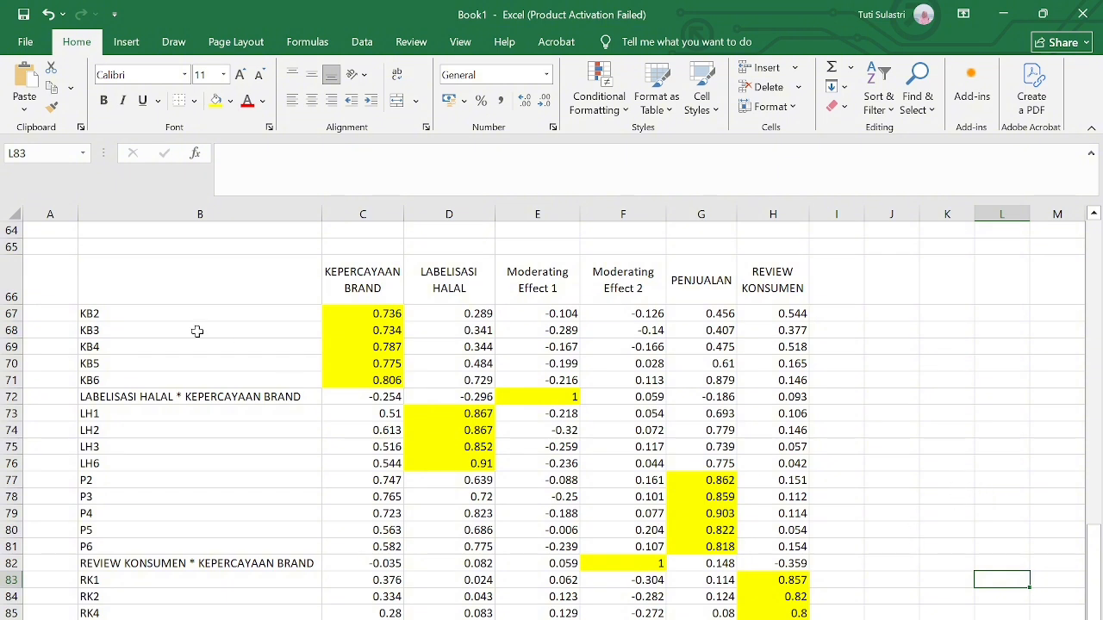
{"action": "left_click", "coordinate": [377, 316]}
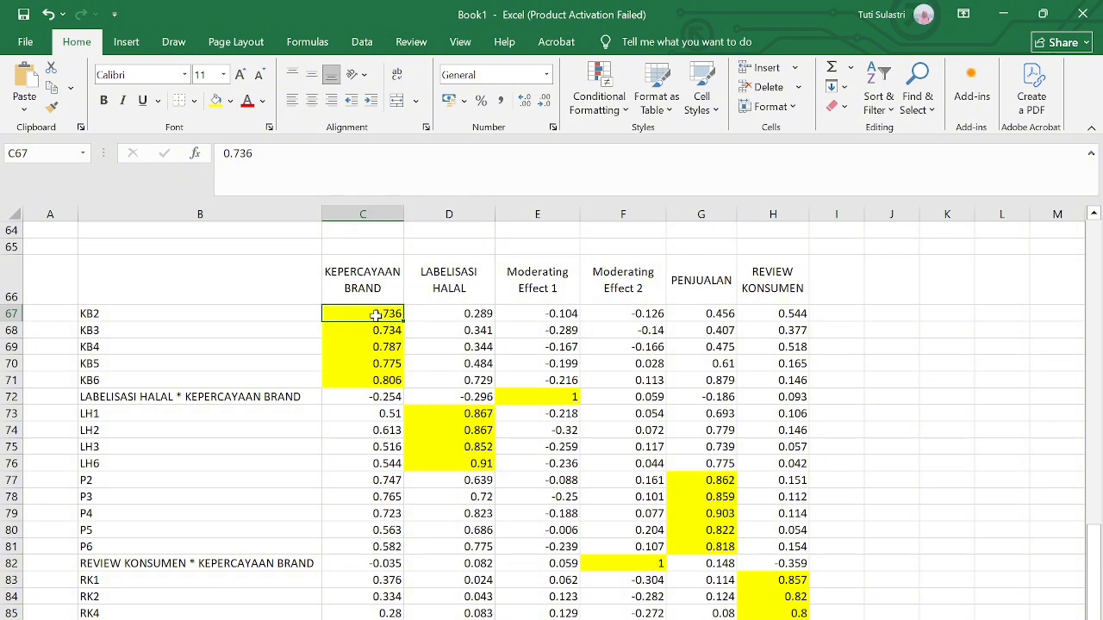
{"action": "left_click", "coordinate": [450, 315]}
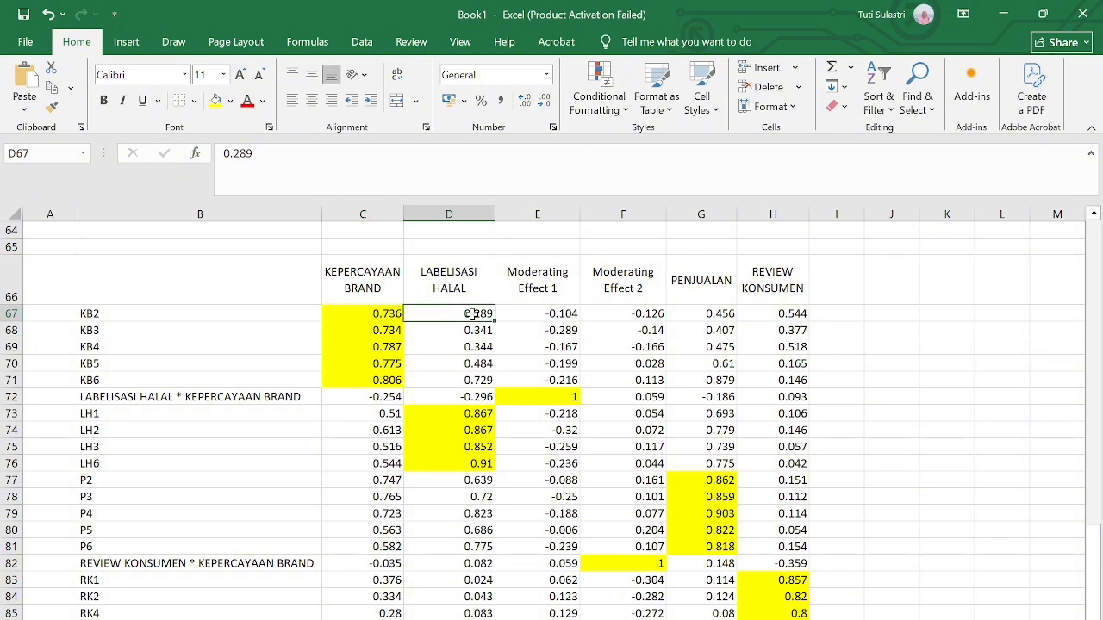
{"action": "left_click", "coordinate": [543, 314]}
{"action": "left_click", "coordinate": [622, 314]}
{"action": "left_click", "coordinate": [712, 317]}
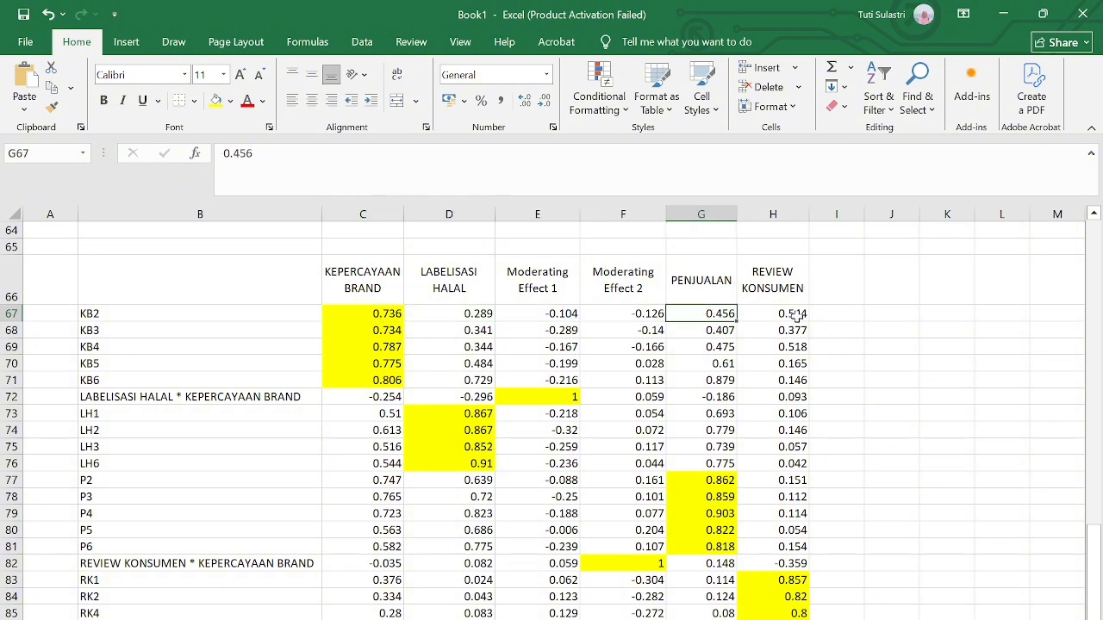
{"action": "left_click", "coordinate": [796, 316]}
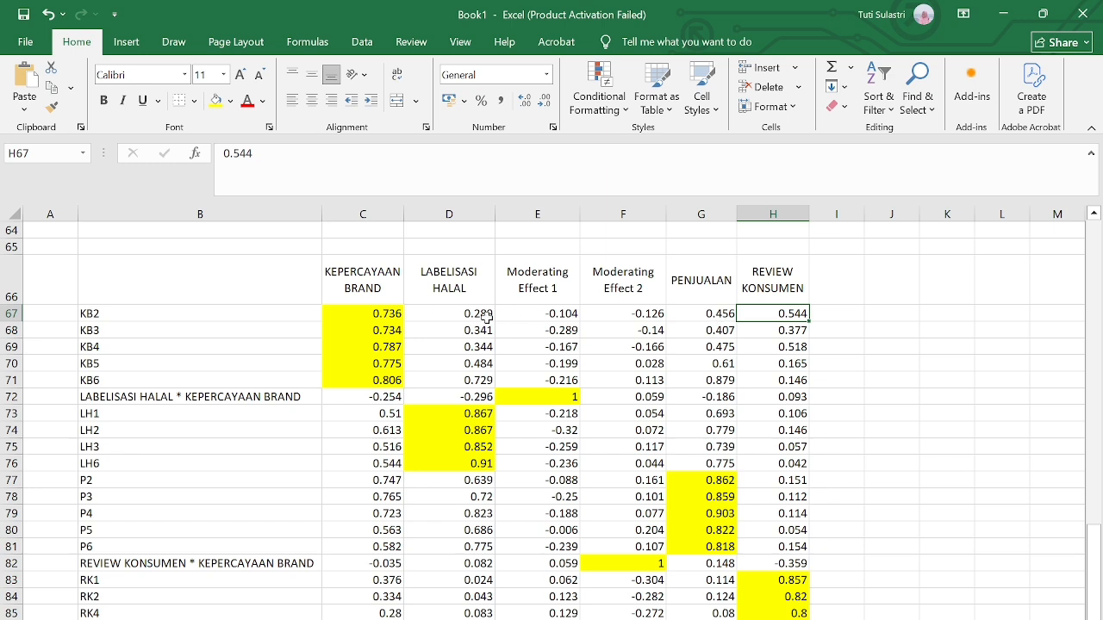
{"action": "left_click", "coordinate": [448, 313]}
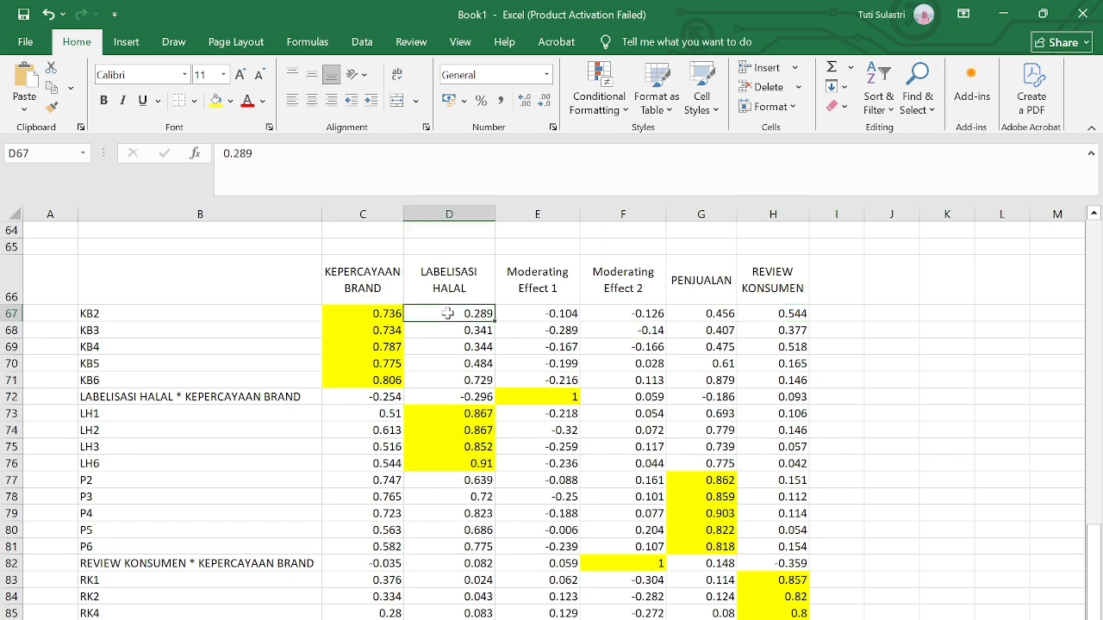
{"action": "left_click", "coordinate": [536, 317]}
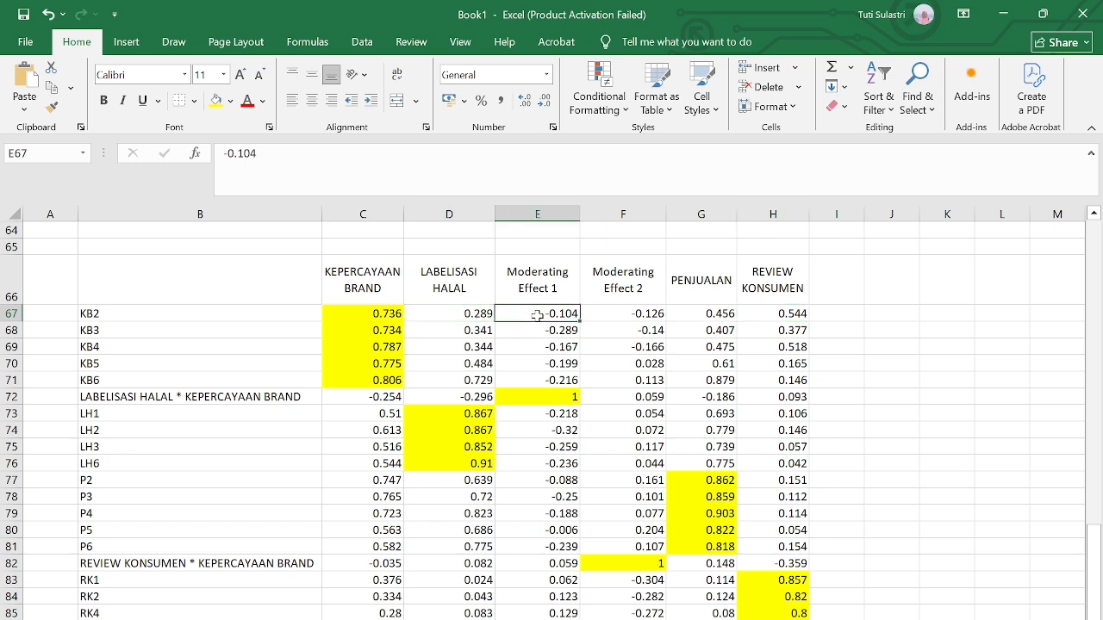
{"action": "left_click", "coordinate": [614, 318]}
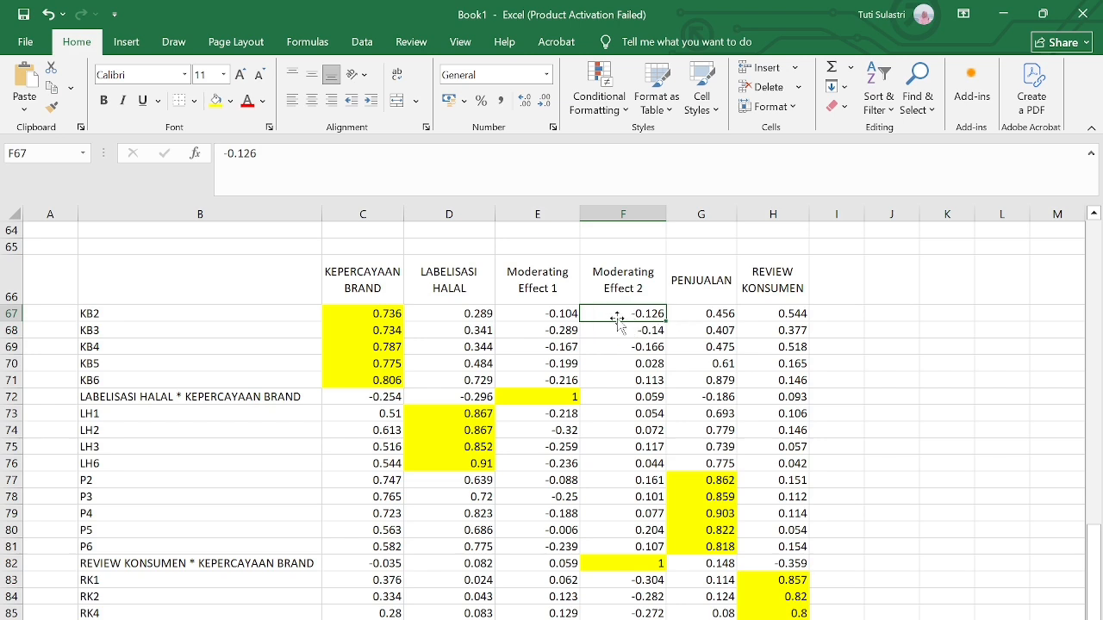
{"action": "left_click", "coordinate": [699, 316]}
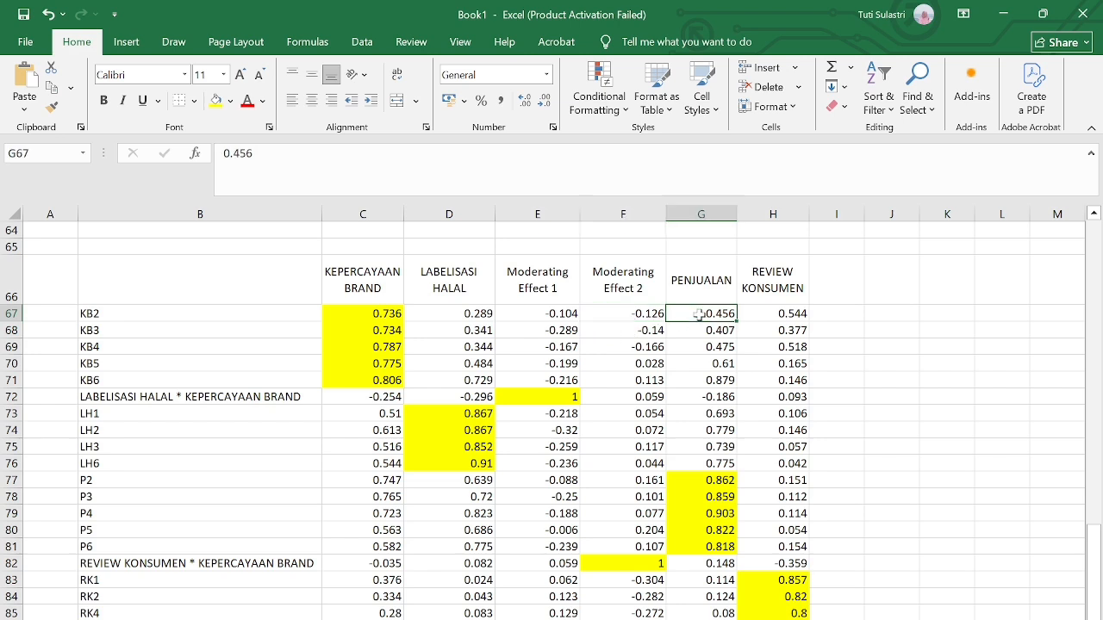
{"action": "left_click", "coordinate": [763, 315]}
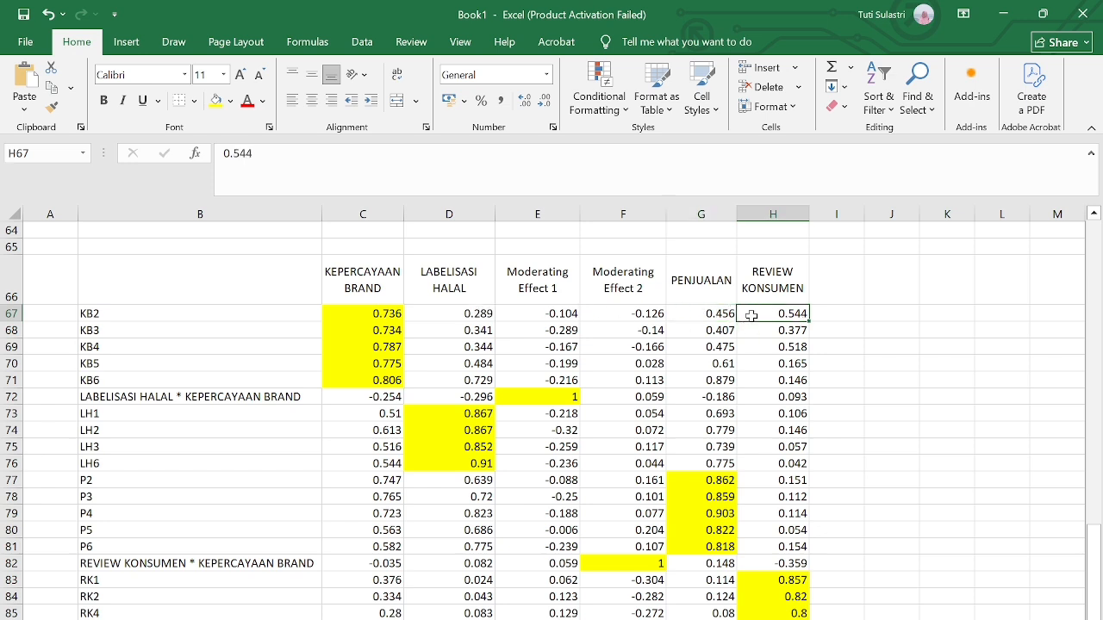
- Compare KB3's loading on KEPERCAYAAN BRAND with its cross loadings on the other constructs across row 68
{"action": "left_click", "coordinate": [346, 315]}
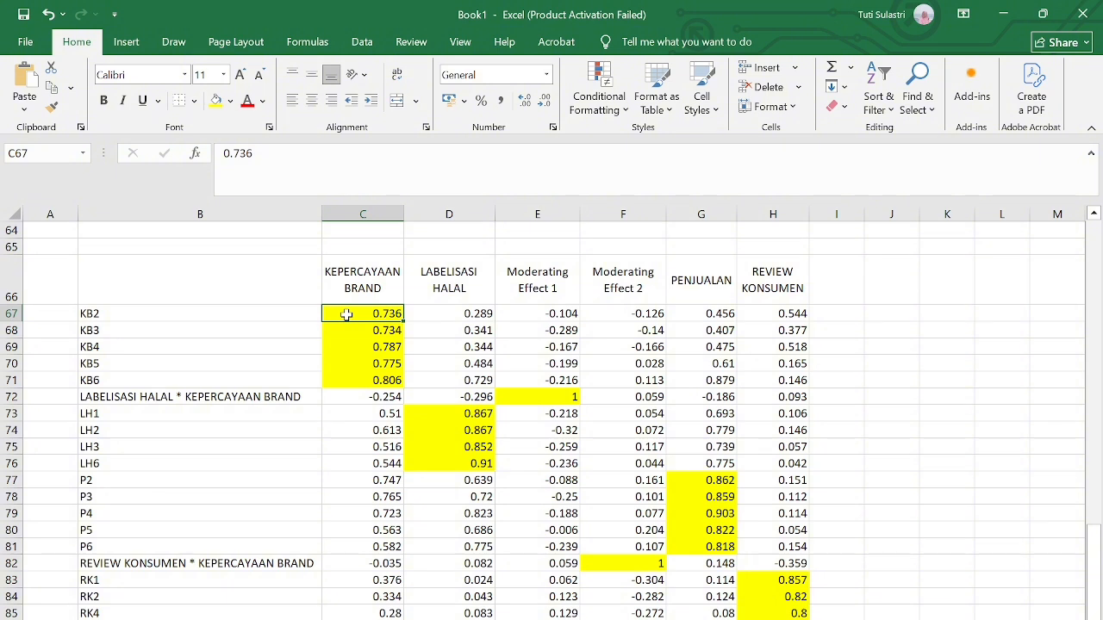
{"action": "left_click", "coordinate": [361, 331]}
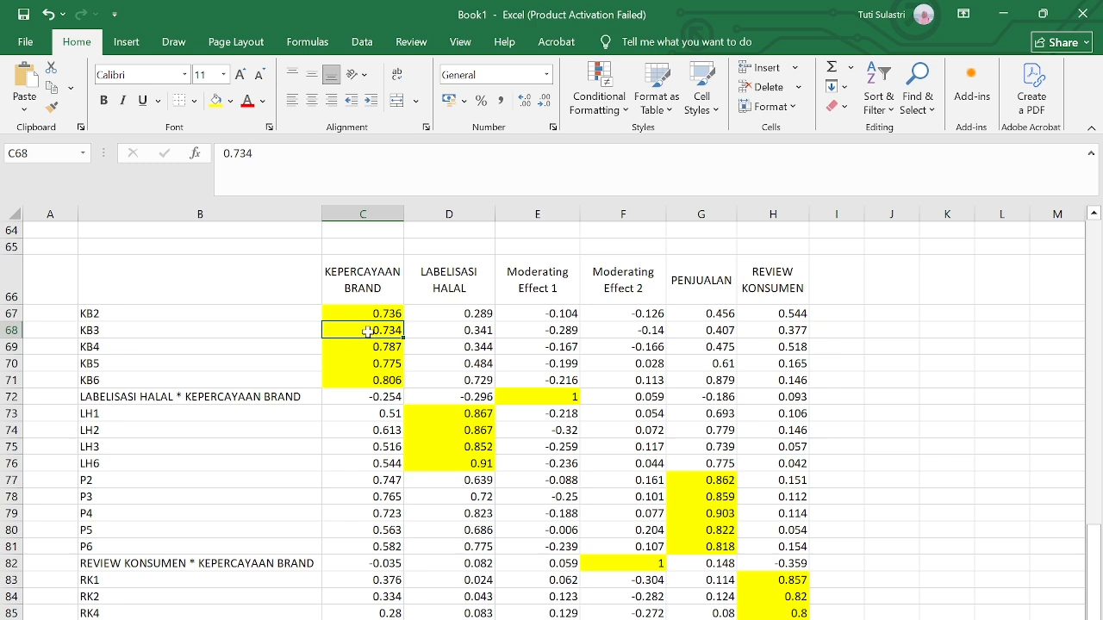
{"action": "left_click", "coordinate": [426, 333]}
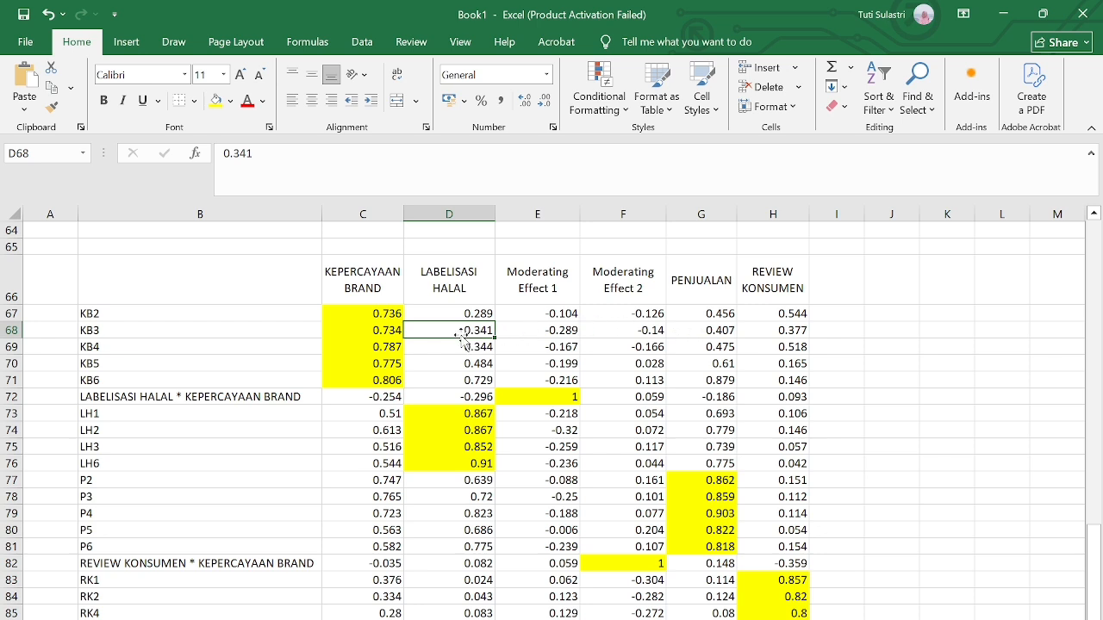
{"action": "left_click", "coordinate": [522, 330]}
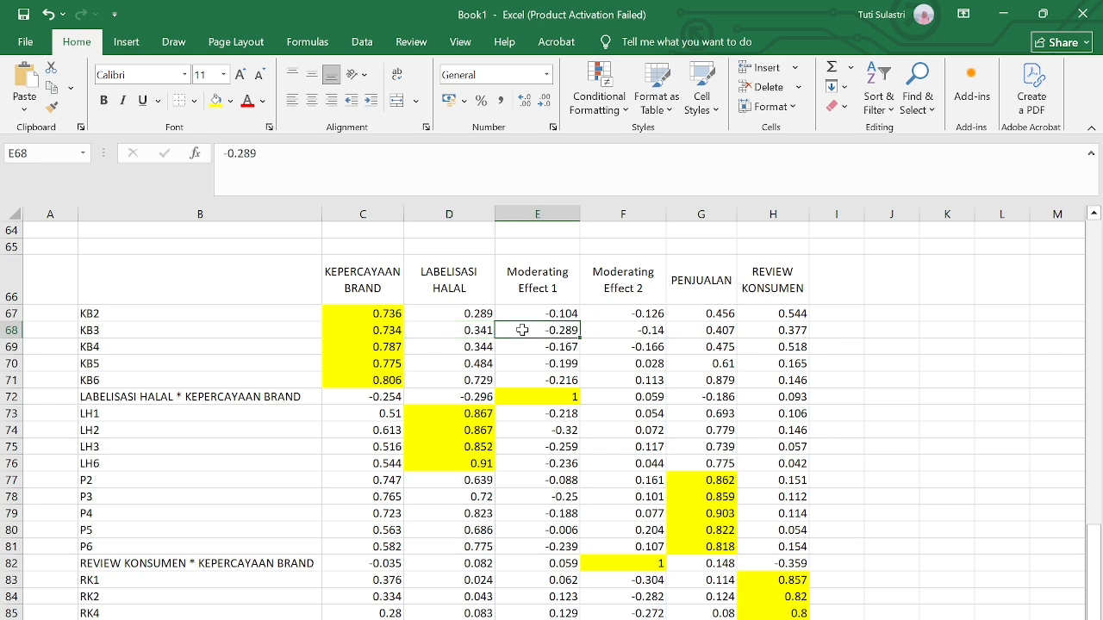
{"action": "left_click", "coordinate": [606, 331]}
{"action": "left_click", "coordinate": [705, 333]}
{"action": "left_click", "coordinate": [787, 330]}
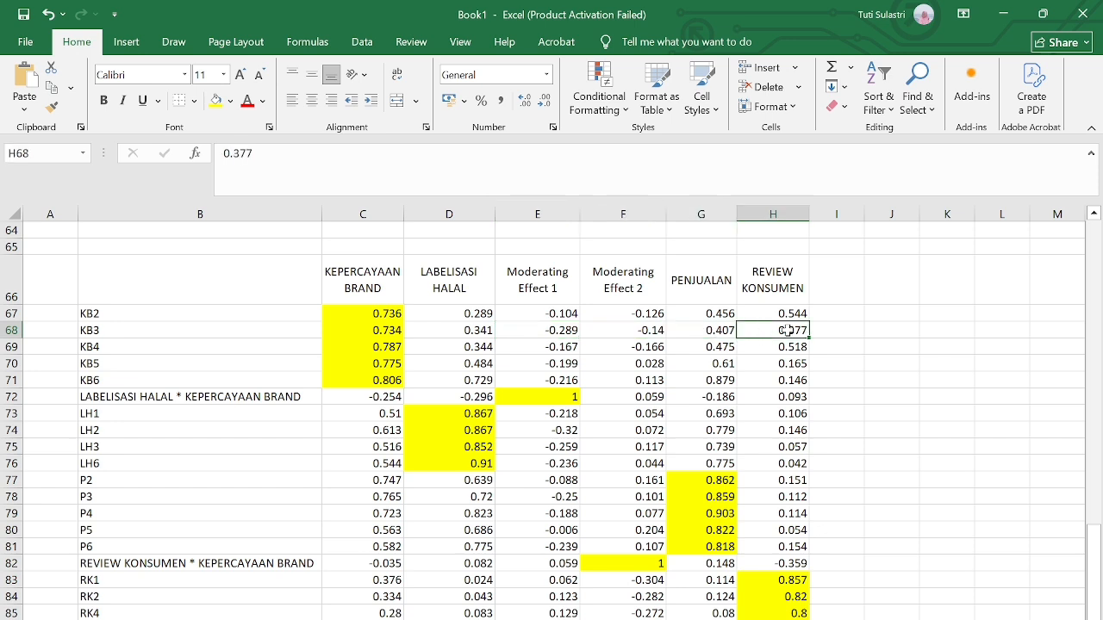
- Compare KB4's loading on KEPERCAYAAN BRAND with its cross loadings on the other constructs across row 69
{"action": "left_click", "coordinate": [249, 351]}
{"action": "left_click", "coordinate": [362, 349]}
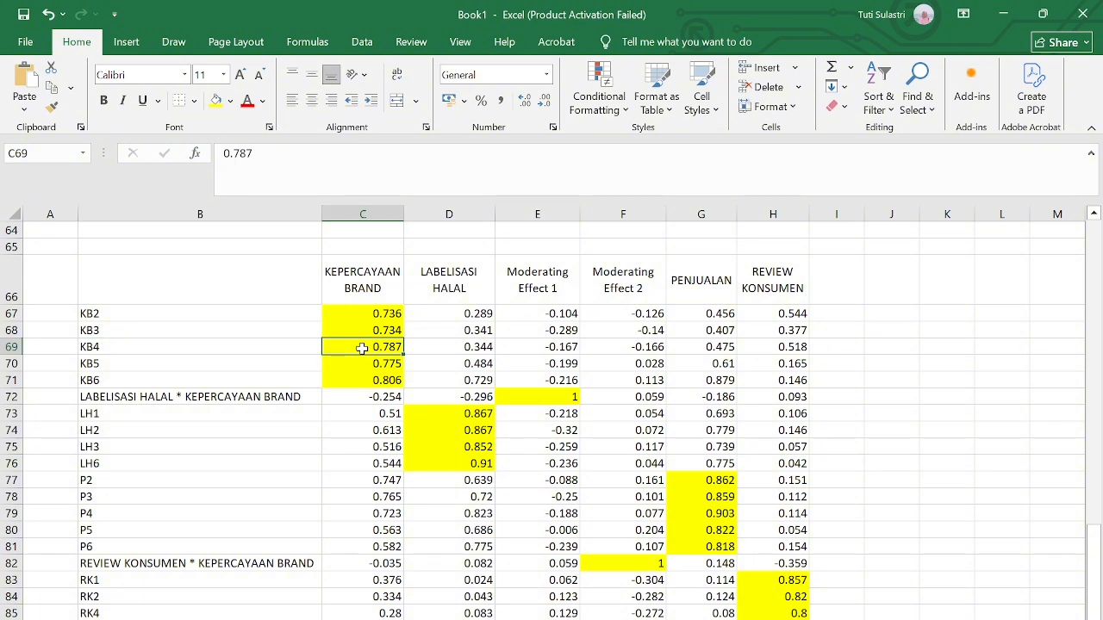
{"action": "left_click", "coordinate": [448, 347]}
{"action": "left_click", "coordinate": [543, 348]}
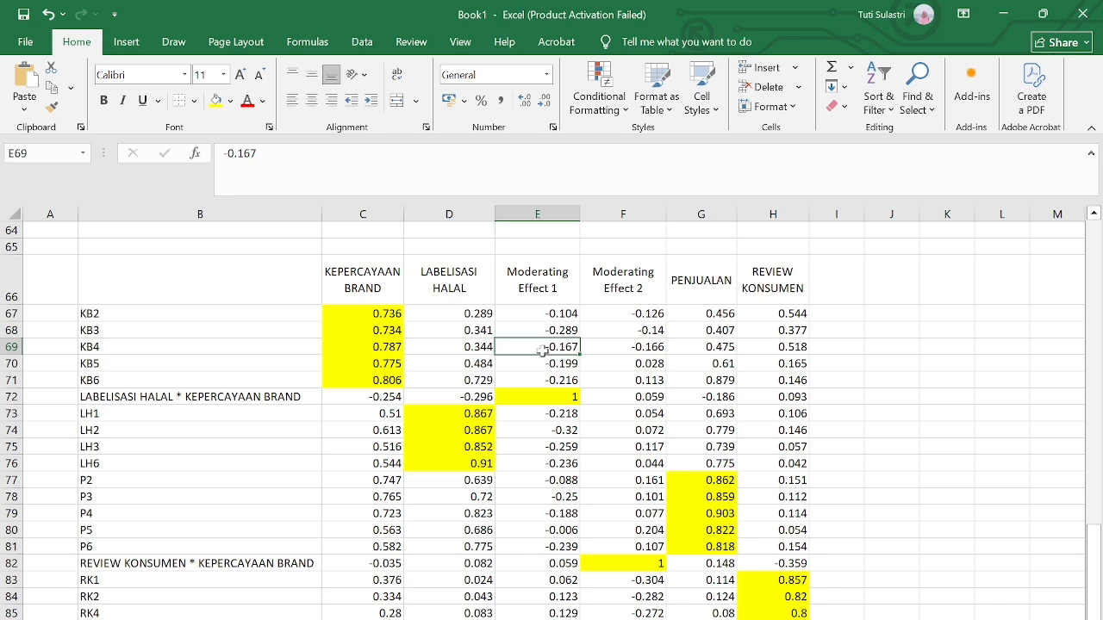
{"action": "left_click", "coordinate": [629, 349]}
{"action": "left_click", "coordinate": [716, 349]}
{"action": "left_click", "coordinate": [793, 345]}
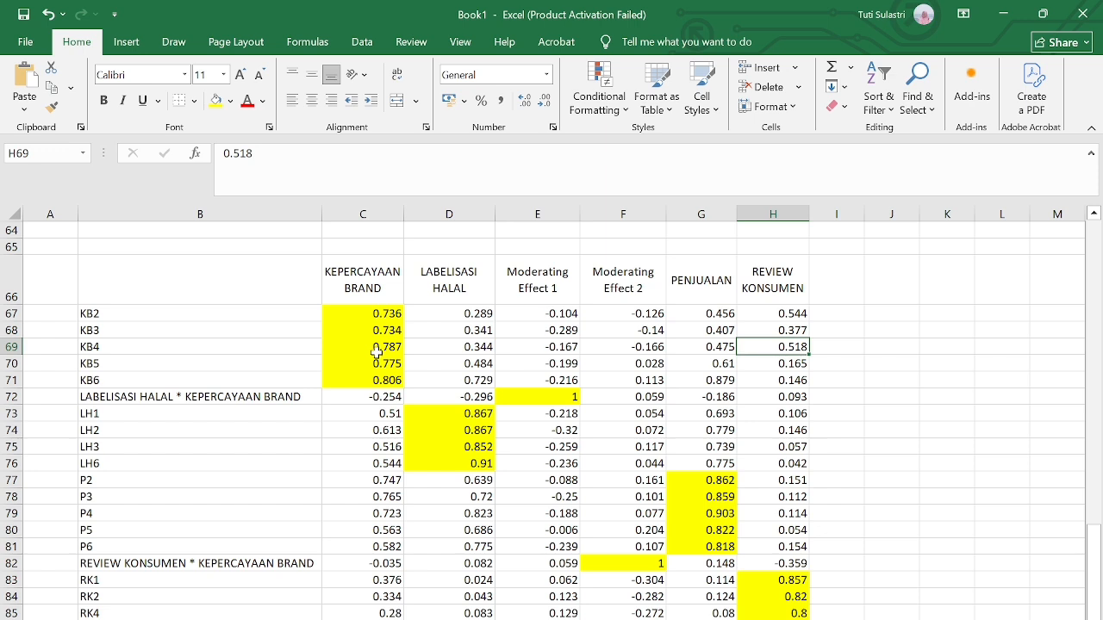
- Compare KB6's loading on KEPERCAYAAN BRAND with its cross loadings up to PENJUALAN in row 71
{"action": "left_click", "coordinate": [120, 380]}
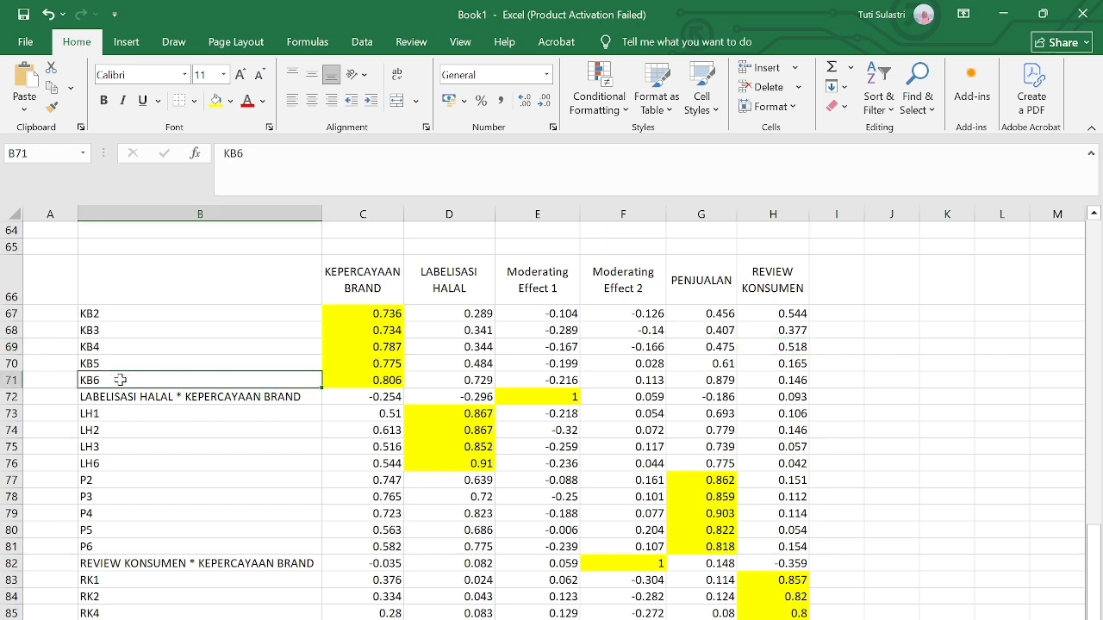
{"action": "left_click", "coordinate": [393, 382]}
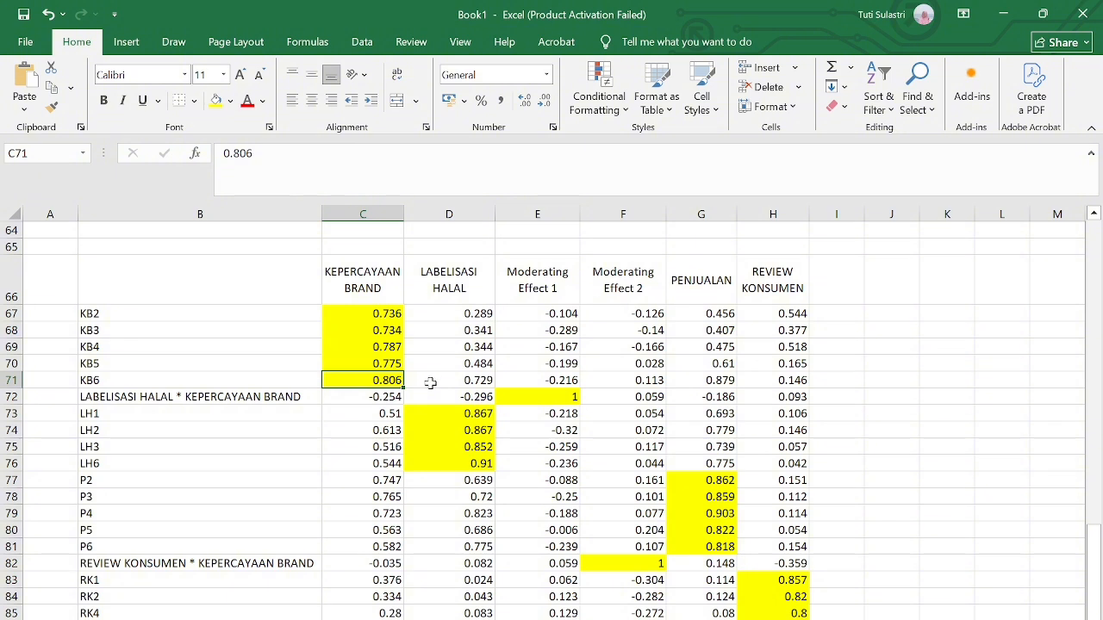
{"action": "left_click", "coordinate": [430, 384]}
{"action": "left_click", "coordinate": [545, 385]}
{"action": "left_click", "coordinate": [615, 381]}
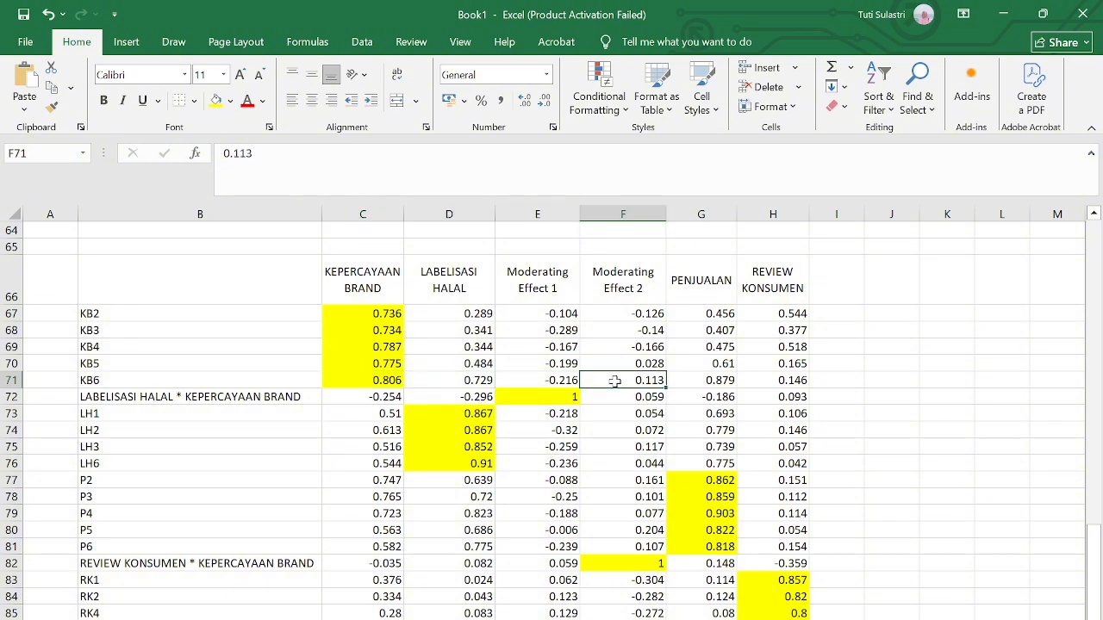
{"action": "left_click", "coordinate": [712, 382]}
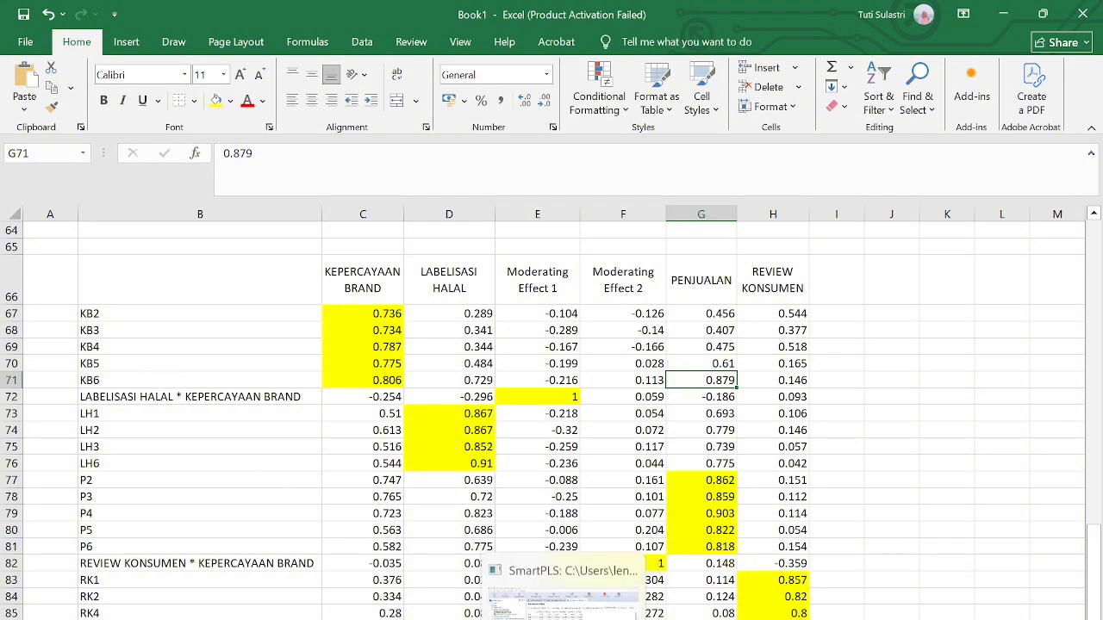
- Switch to SmartPLS and delete the KB6 indicator from KEPERCAYAAN BRAND in the NAMA_NIM_MODERASI model
{"action": "left_click", "coordinate": [563, 614]}
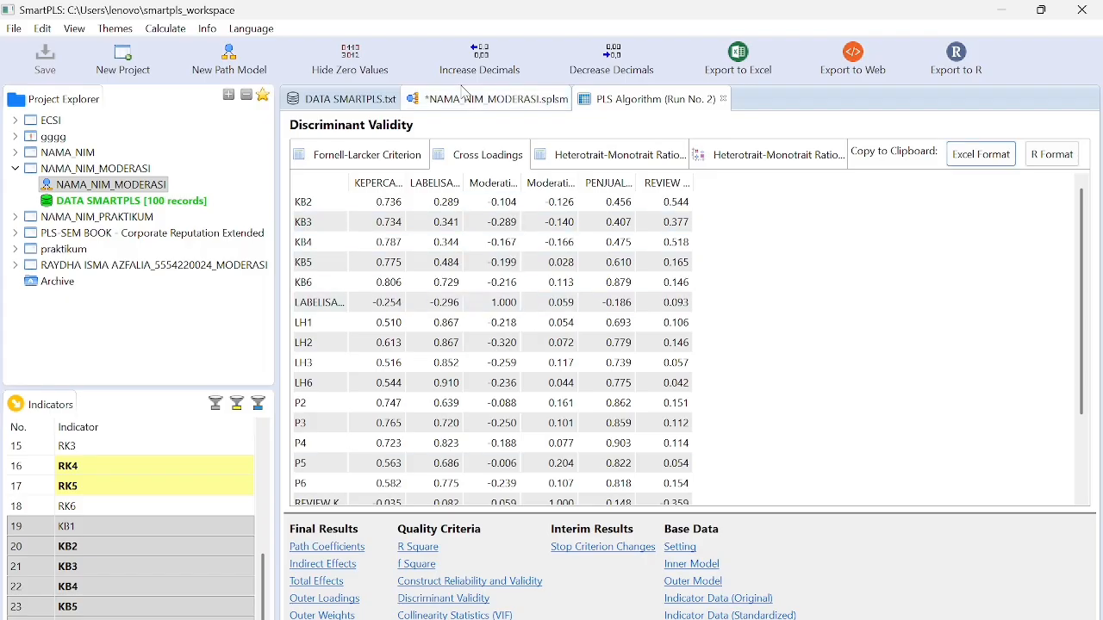
{"action": "left_click", "coordinate": [488, 99]}
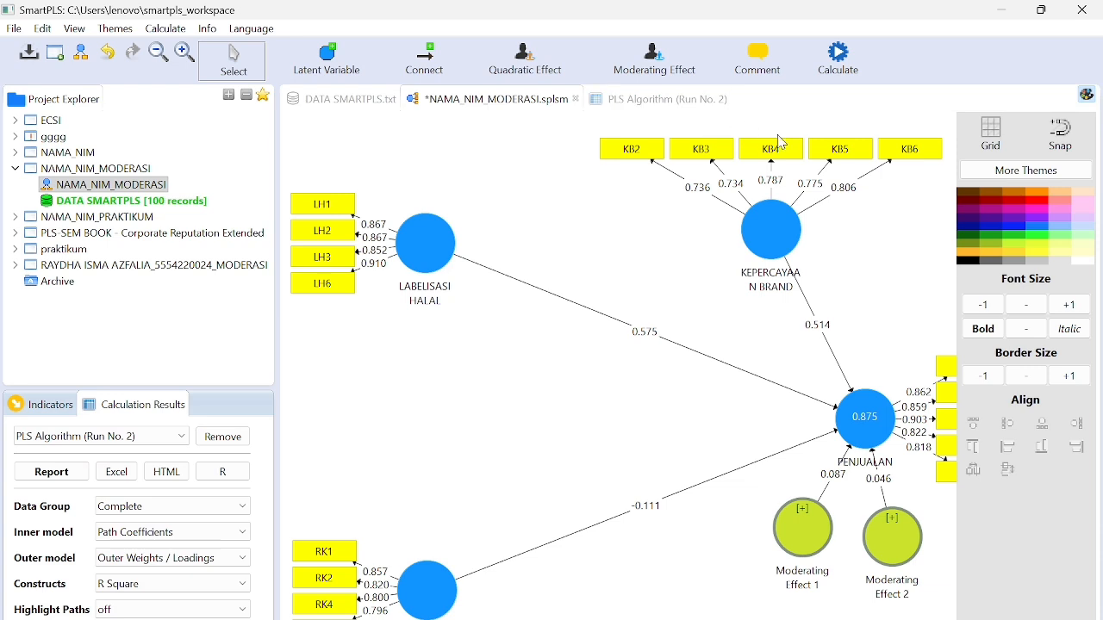
{"action": "right_click", "coordinate": [905, 154]}
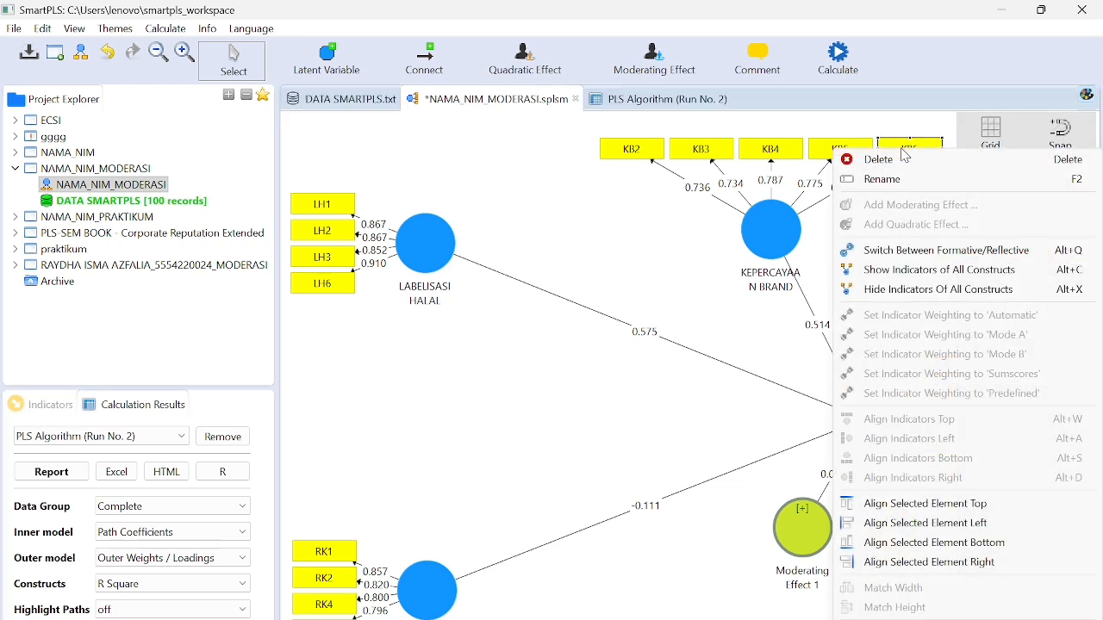
{"action": "left_click", "coordinate": [915, 161]}
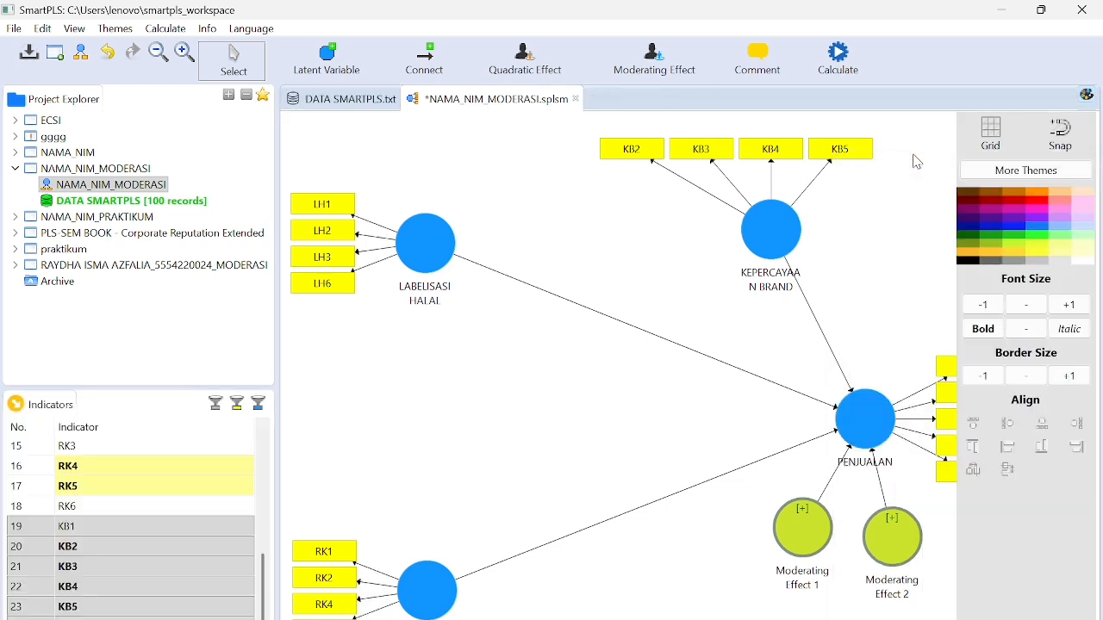
- Align the remaining KEPERCAYAAN BRAND indicators KB2–KB5 evenly above their construct
{"action": "left_click", "coordinate": [777, 231]}
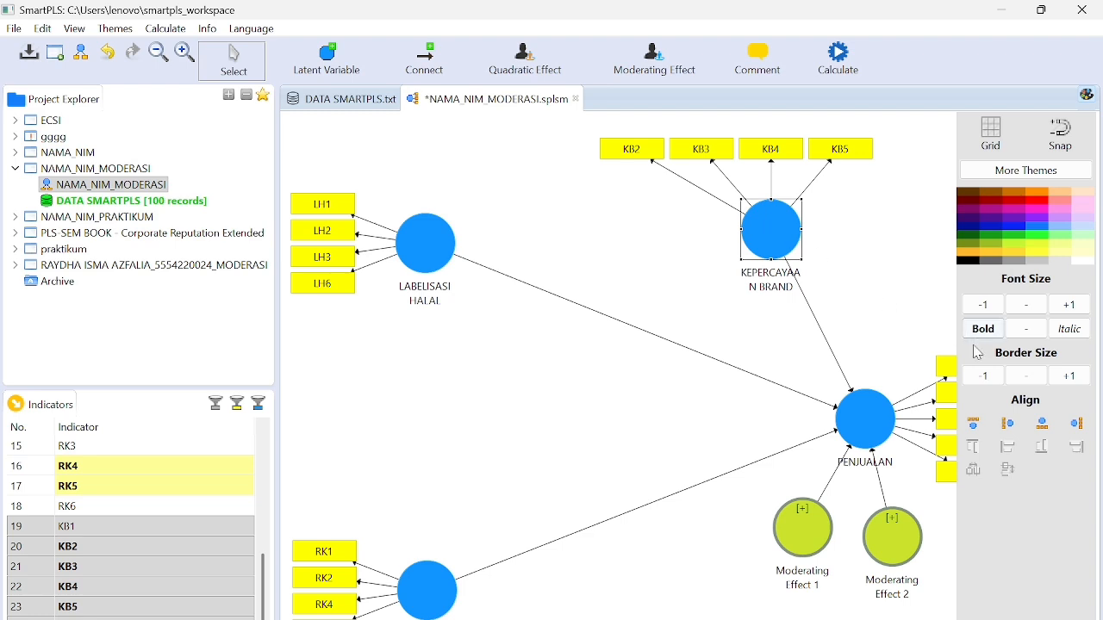
{"action": "left_click", "coordinate": [977, 425]}
{"action": "left_click", "coordinate": [888, 291]}
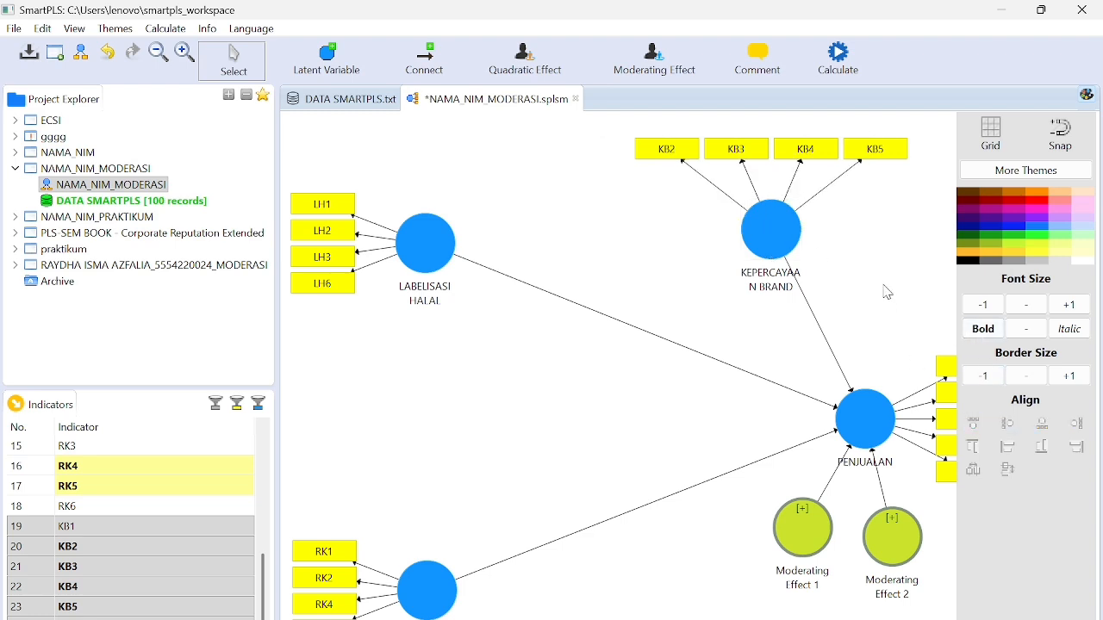
- Run the PLS Algorithm on the model without KB6
{"action": "left_click", "coordinate": [844, 68]}
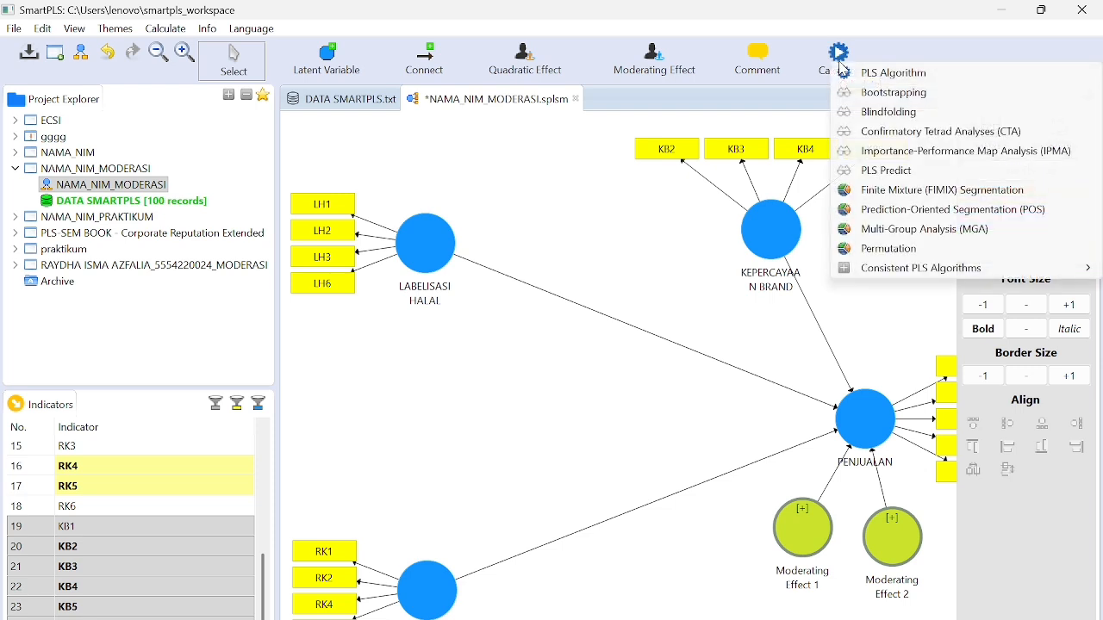
{"action": "left_click", "coordinate": [862, 74]}
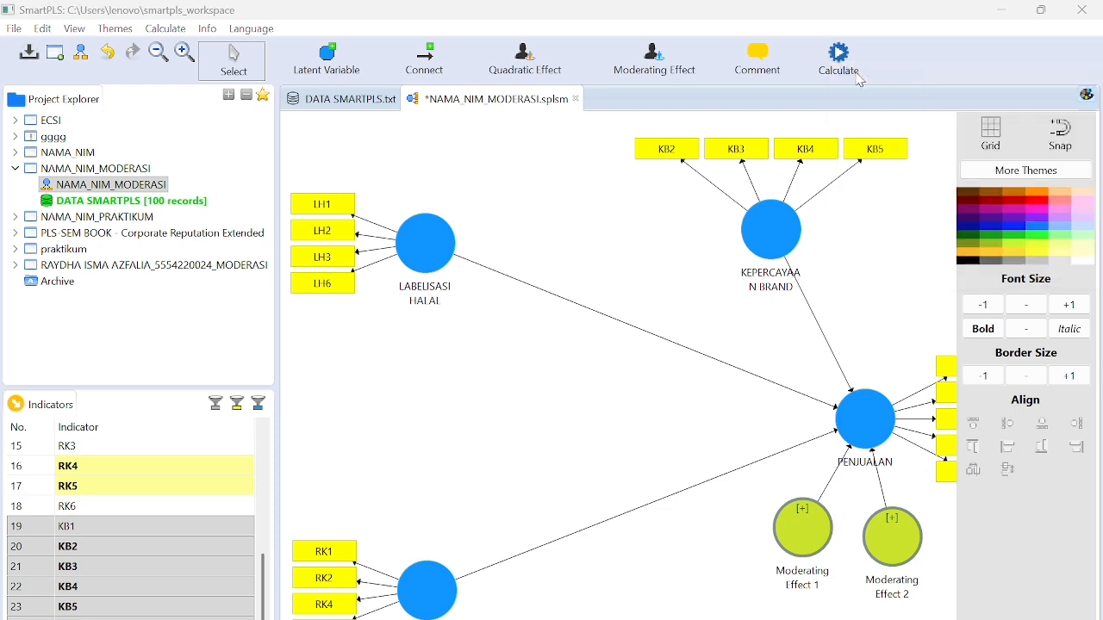
{"action": "left_click", "coordinate": [997, 581]}
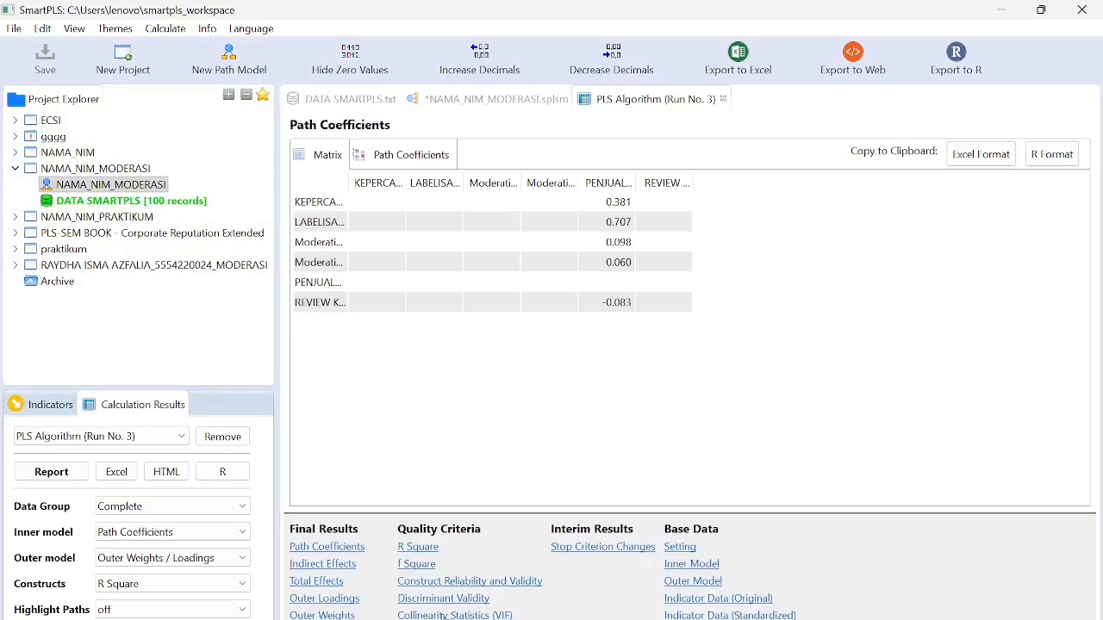
- Copy the new run's discriminant validity cross loadings in Excel format and paste them into the Excel sheet at B91
{"action": "left_click", "coordinate": [446, 599]}
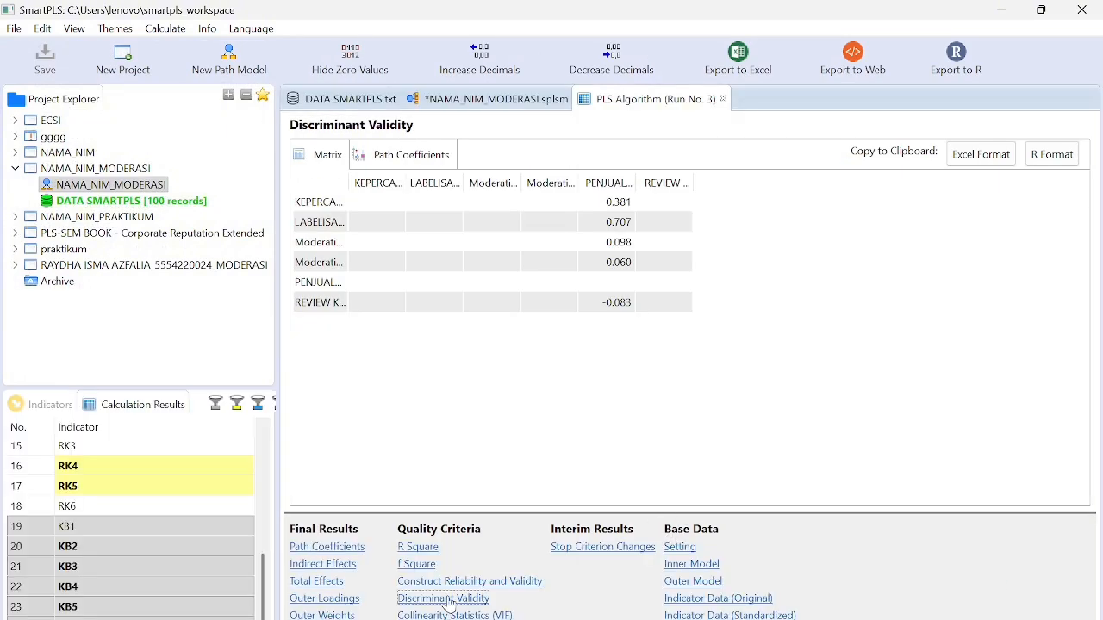
{"action": "left_click", "coordinate": [476, 155]}
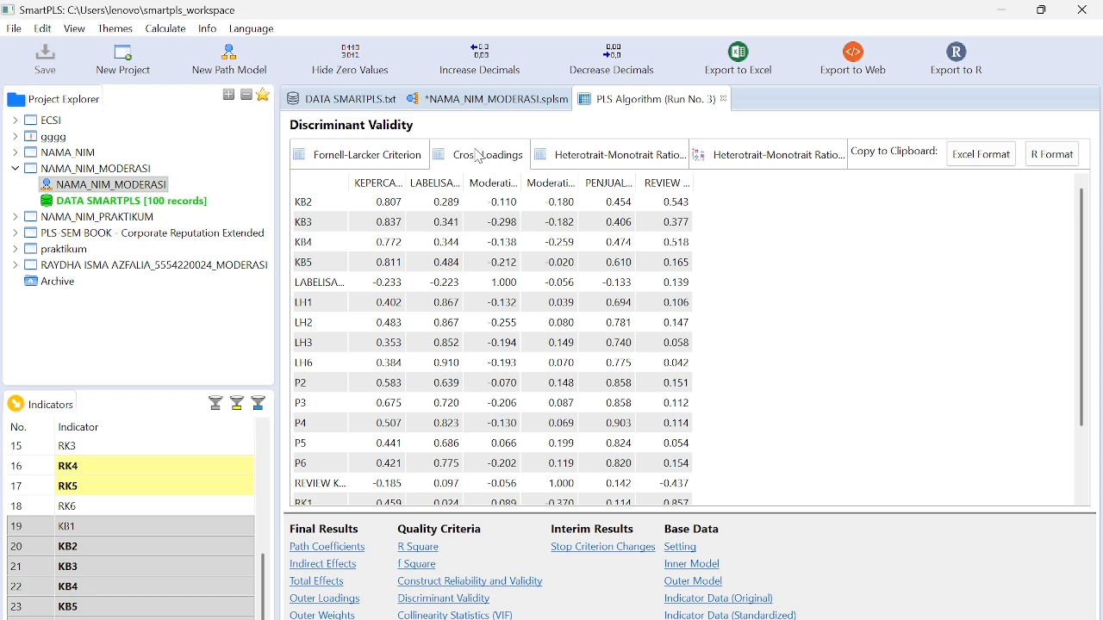
{"action": "left_click", "coordinate": [978, 155]}
{"action": "key", "text": "alt+Tab"}
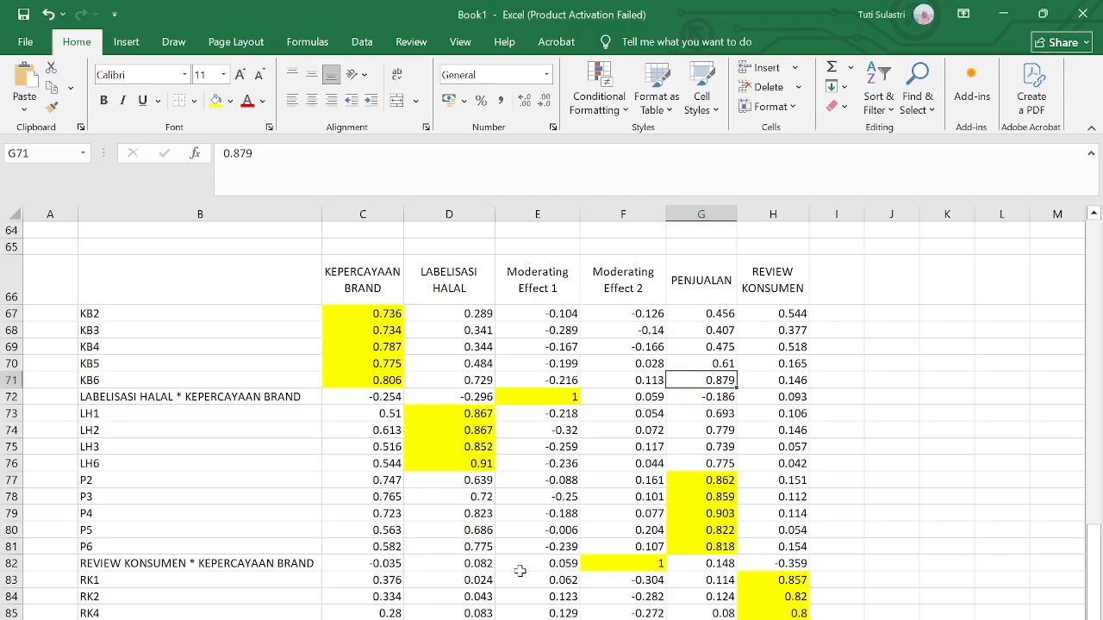
{"action": "scroll", "coordinate": [520, 572], "scroll_direction": "down", "scroll_amount": 4}
{"action": "left_click", "coordinate": [249, 431]}
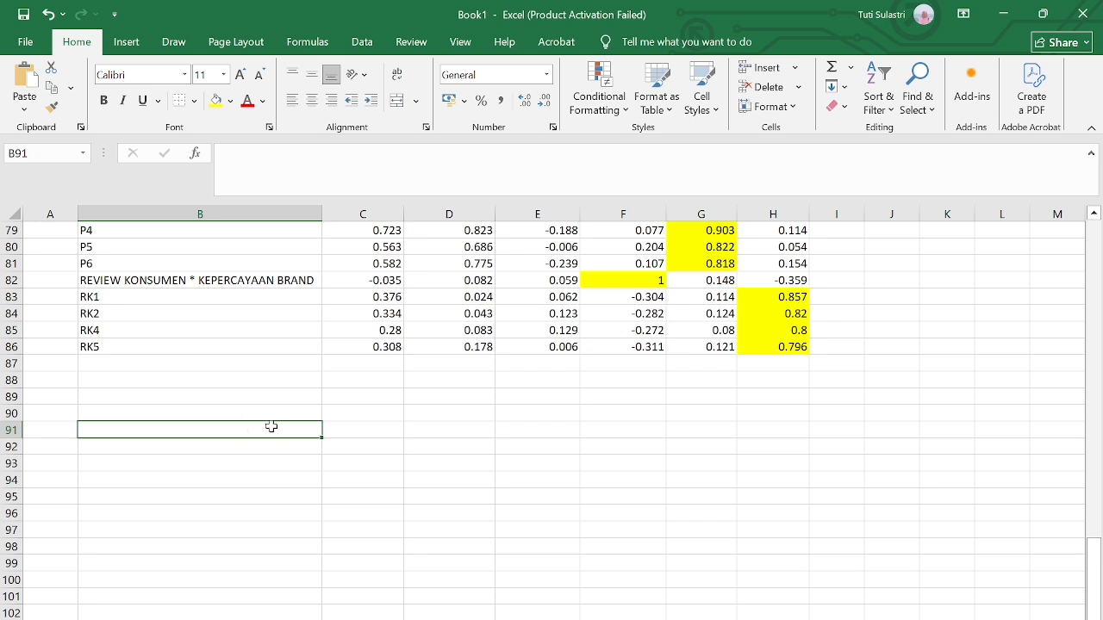
{"action": "key", "text": "ctrl+v"}
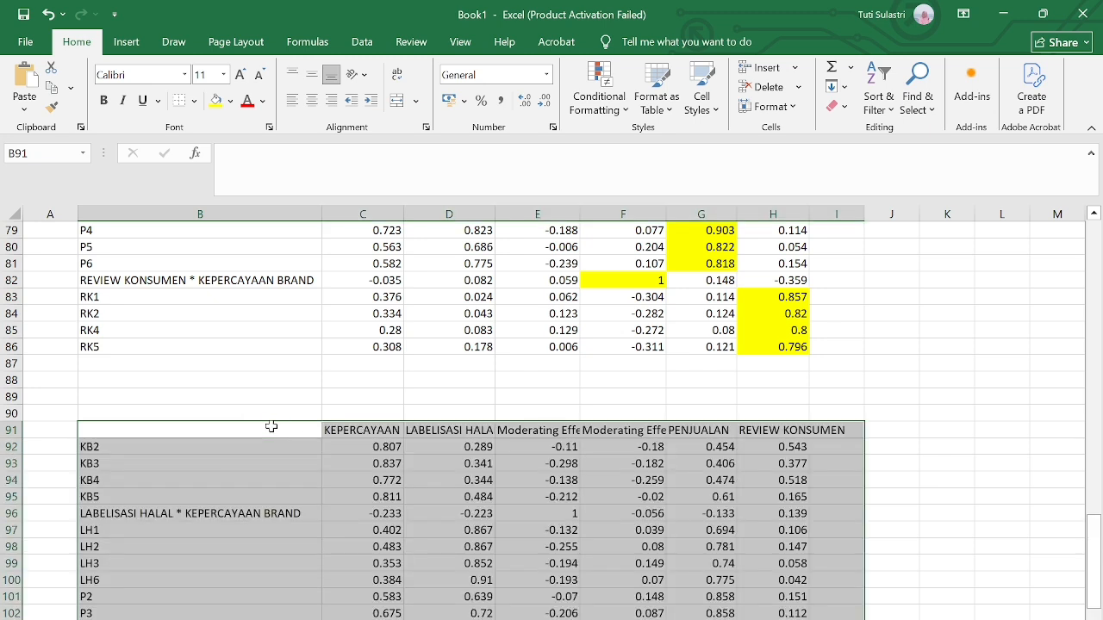
- Widen columns C, D, E, F and H so the construct names in the pasted header row fit
{"action": "left_click_drag", "start_coordinate": [404, 217], "coordinate": [442, 221]}
{"action": "left_click_drag", "start_coordinate": [533, 217], "coordinate": [568, 218]}
{"action": "left_click_drag", "start_coordinate": [653, 217], "coordinate": [680, 220]}
{"action": "left_click_drag", "start_coordinate": [766, 218], "coordinate": [787, 218]}
{"action": "left_click_drag", "start_coordinate": [931, 217], "coordinate": [997, 220]}
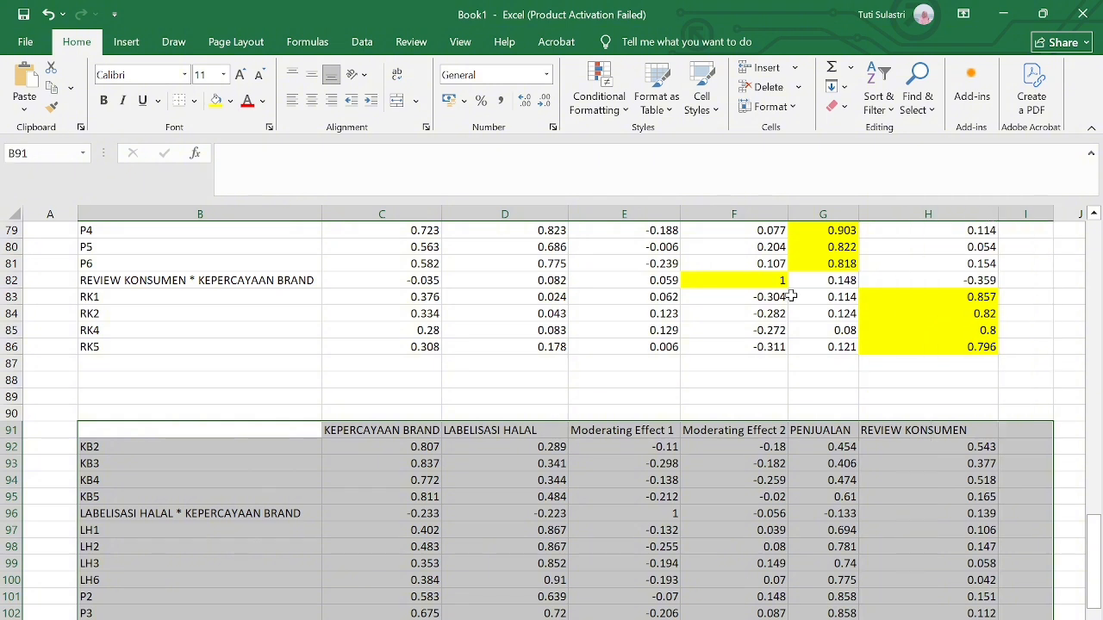
- Fill the KB2–KB5 loadings under KEPERCAYAAN BRAND (C92:C95) and the interaction loading under Moderating Effect 1 (E96) yellow
{"action": "scroll", "coordinate": [791, 295], "scroll_direction": "down", "scroll_amount": 3}
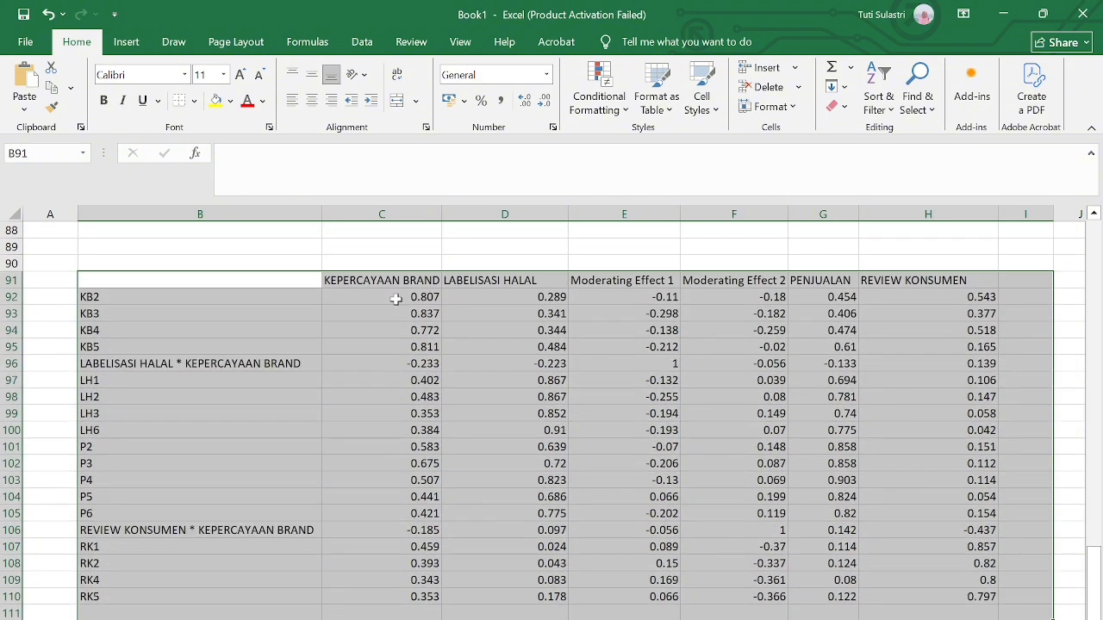
{"action": "left_click", "coordinate": [394, 297]}
{"action": "left_click_drag", "start_coordinate": [387, 296], "coordinate": [387, 344]}
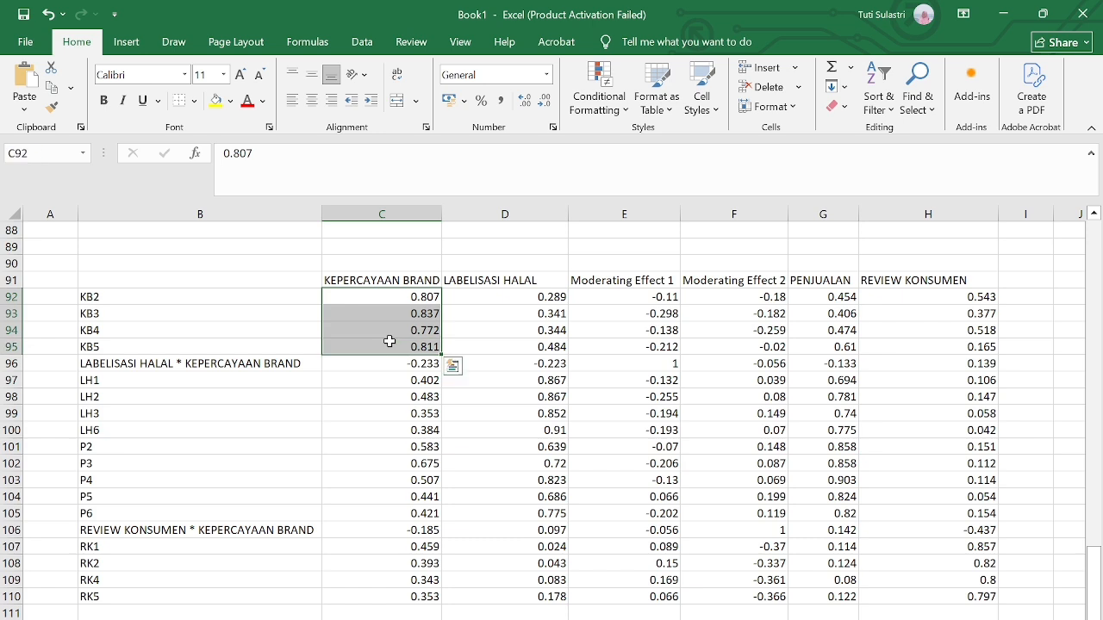
{"action": "left_click", "coordinate": [215, 101]}
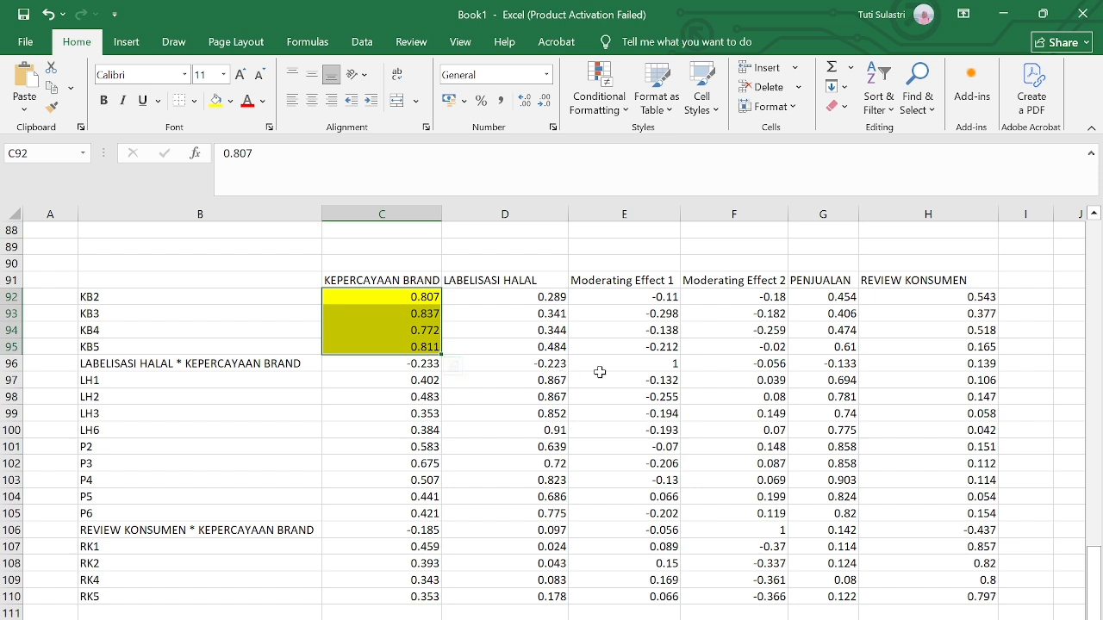
{"action": "left_click", "coordinate": [628, 363]}
{"action": "left_click", "coordinate": [216, 101]}
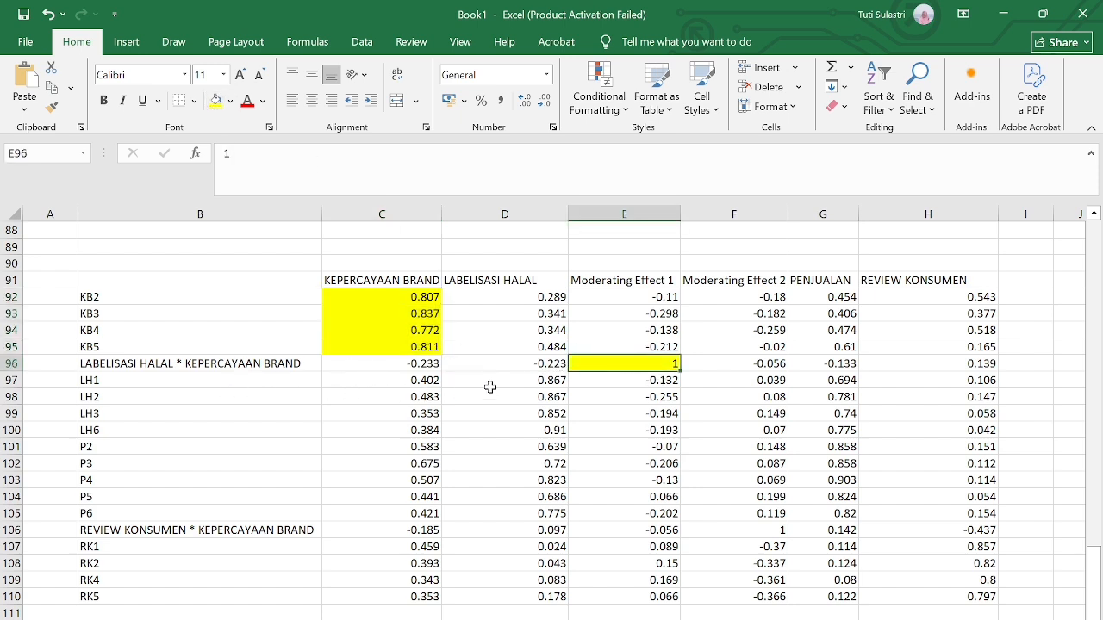
- Fill the LH1–LH6 loadings under LABELISASI HALAL (D97:D100) and the P2–P6 loadings under PENJUALAN (G101:G105) yellow
{"action": "left_click_drag", "start_coordinate": [492, 384], "coordinate": [493, 426]}
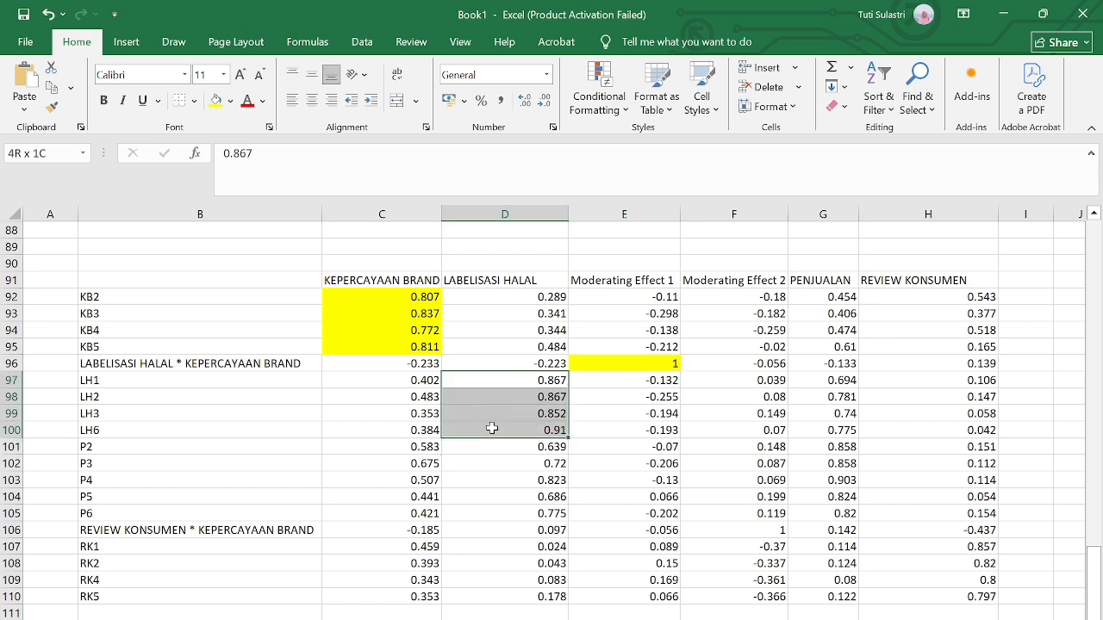
{"action": "left_click", "coordinate": [216, 100]}
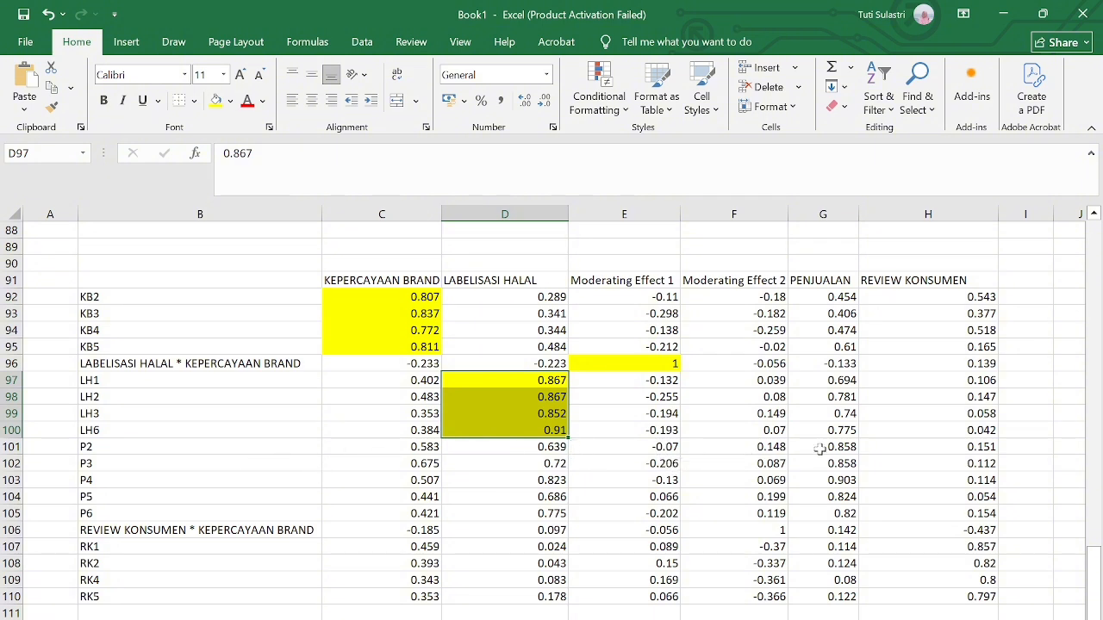
{"action": "left_click_drag", "start_coordinate": [820, 448], "coordinate": [816, 517]}
{"action": "left_click", "coordinate": [217, 100]}
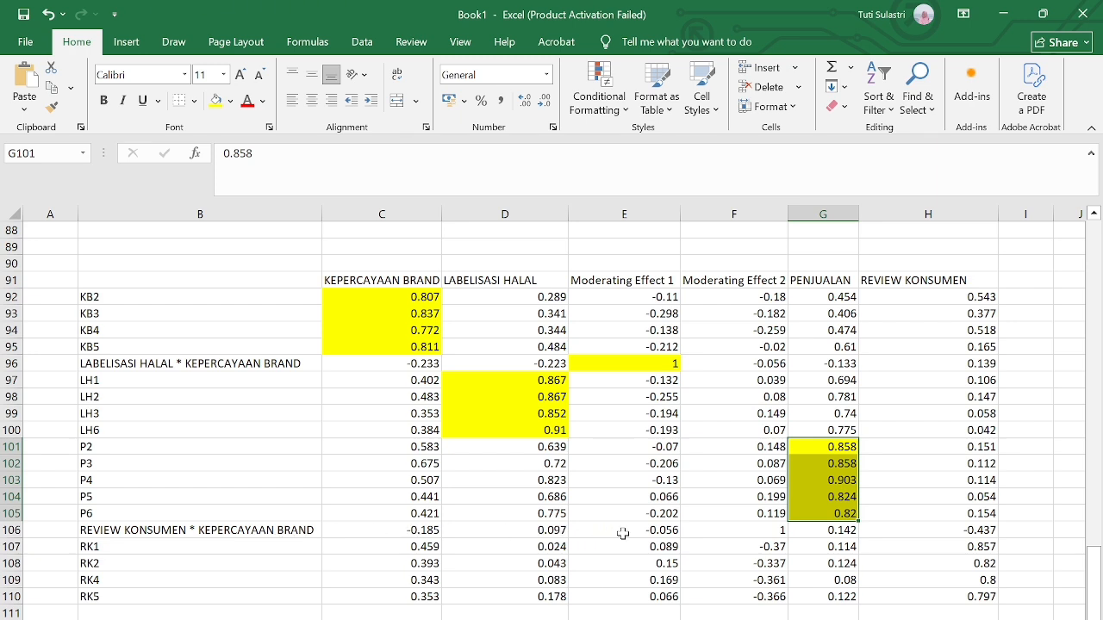
- Fill the interaction loading under Moderating Effect 2 (F106) and the RK1–RK5 loadings under REVIEW KONSUMEN (H107:H110) yellow
{"action": "left_click", "coordinate": [740, 530]}
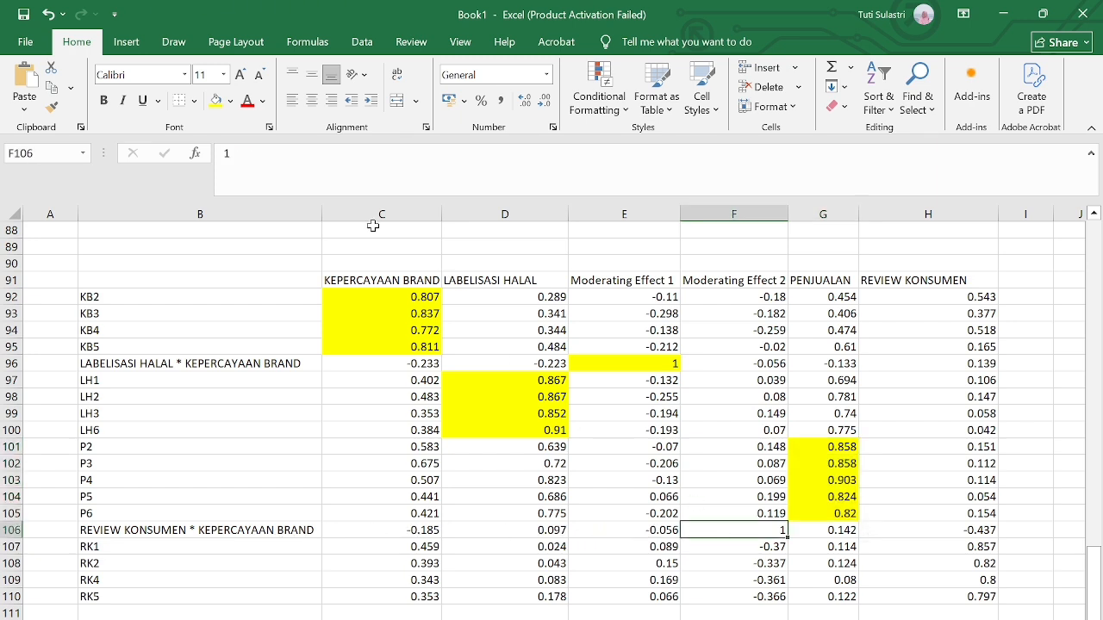
{"action": "left_click", "coordinate": [215, 102]}
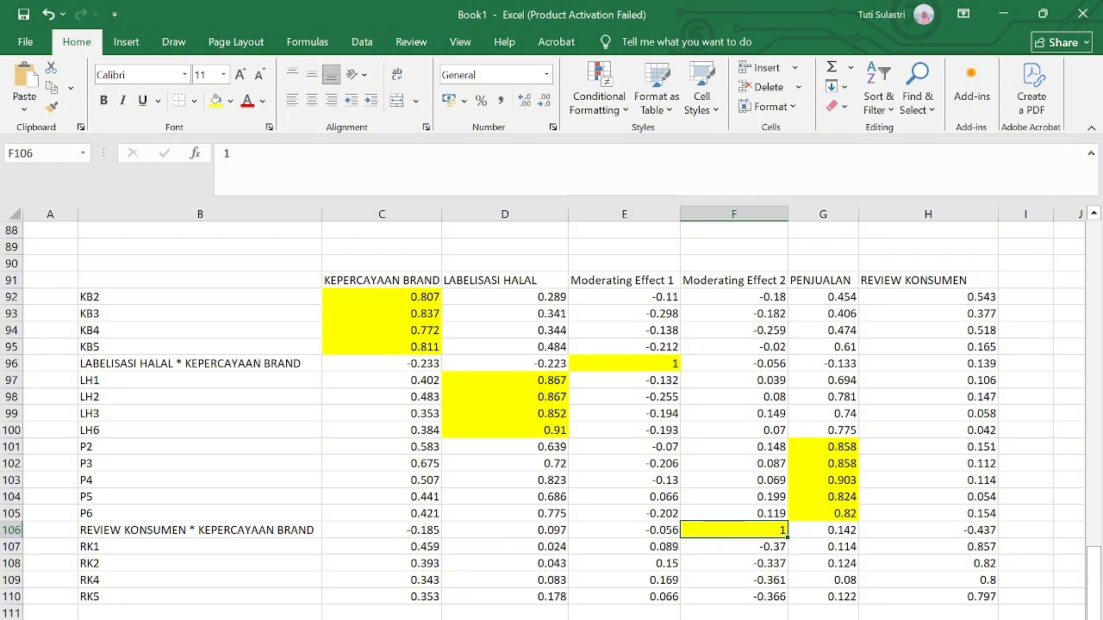
{"action": "left_click_drag", "start_coordinate": [943, 546], "coordinate": [944, 596]}
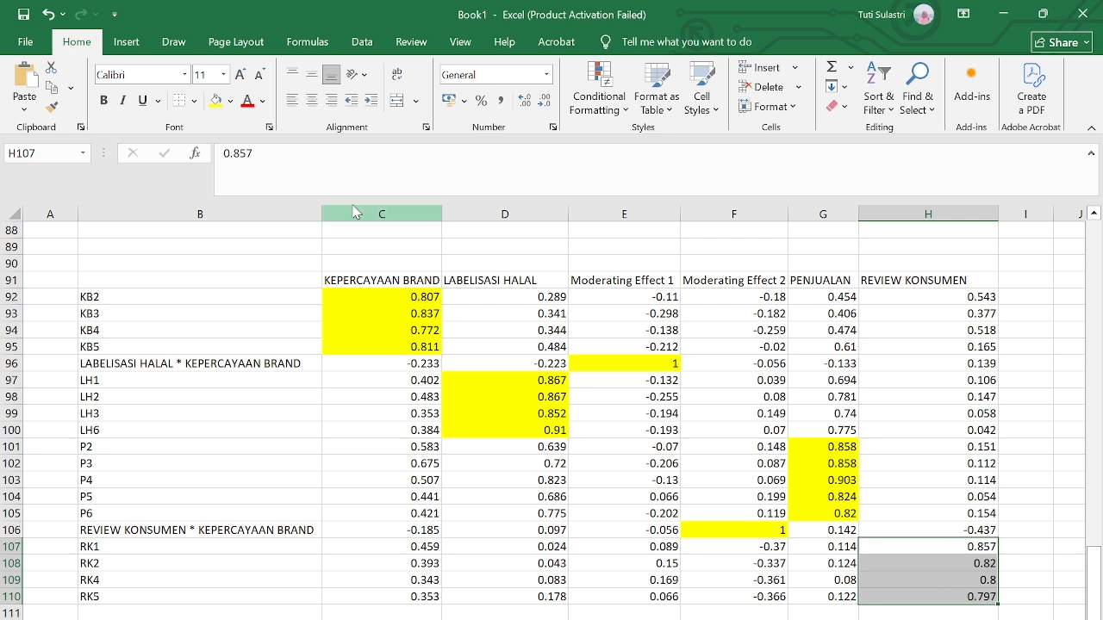
{"action": "left_click", "coordinate": [216, 101]}
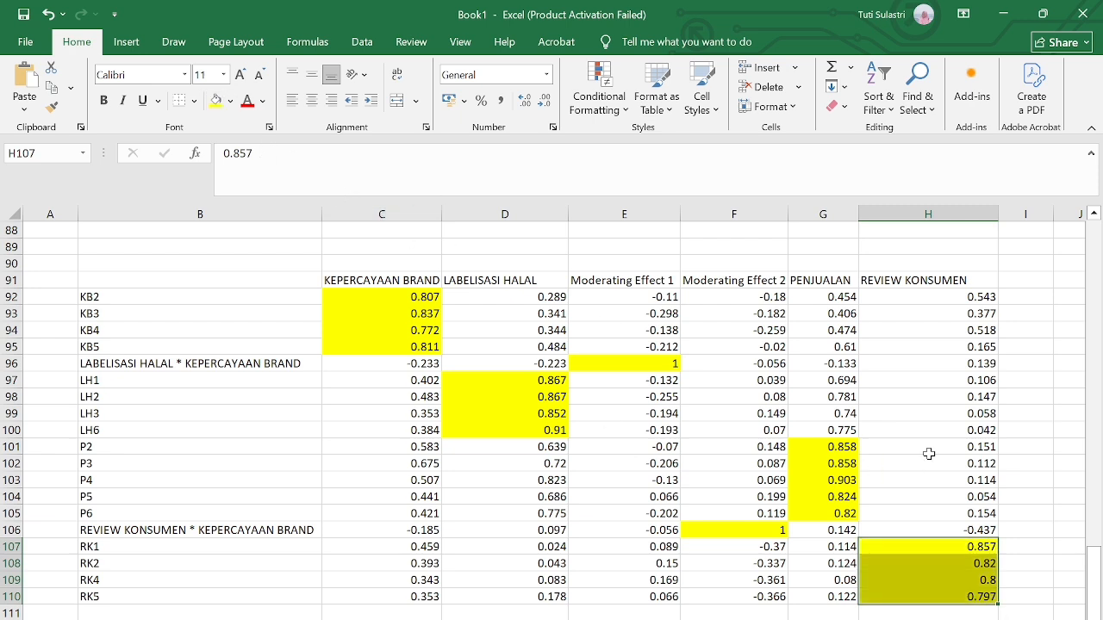
{"action": "left_click", "coordinate": [1033, 380]}
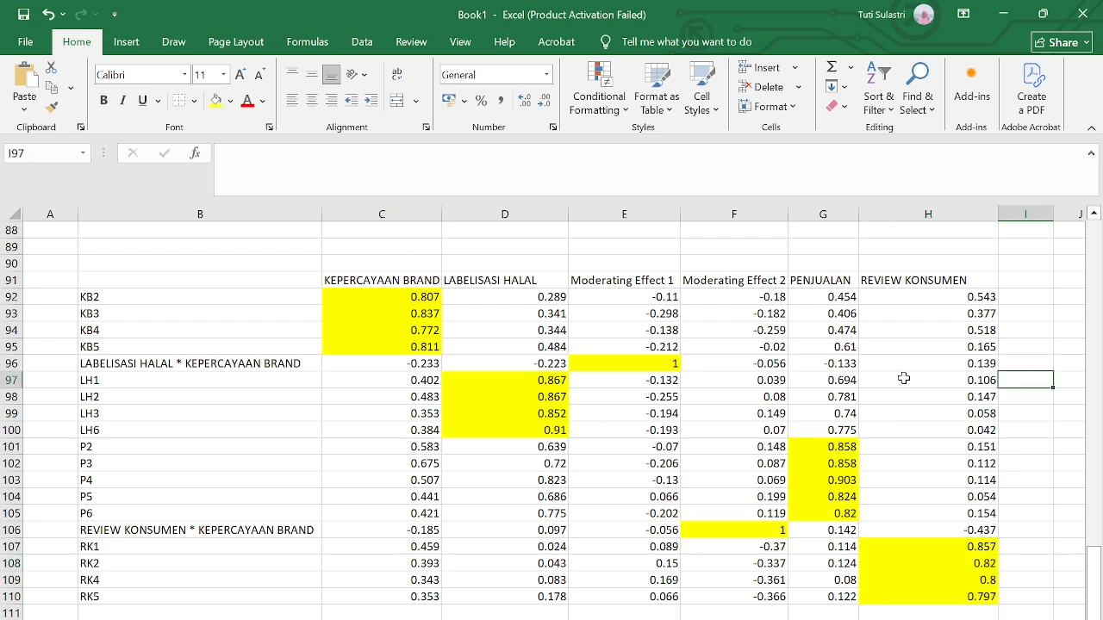
- Compare each indicator's highlighted loading on its own construct with its loadings on the other constructs, from row KB2 to LH2
{"action": "left_click", "coordinate": [408, 296]}
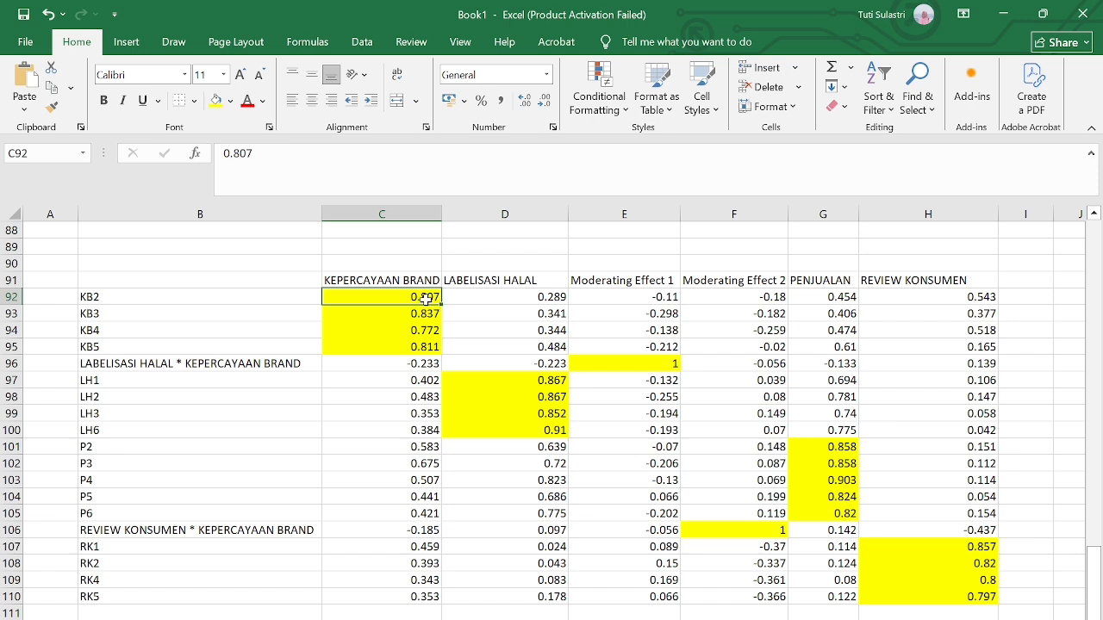
{"action": "left_click", "coordinate": [472, 300]}
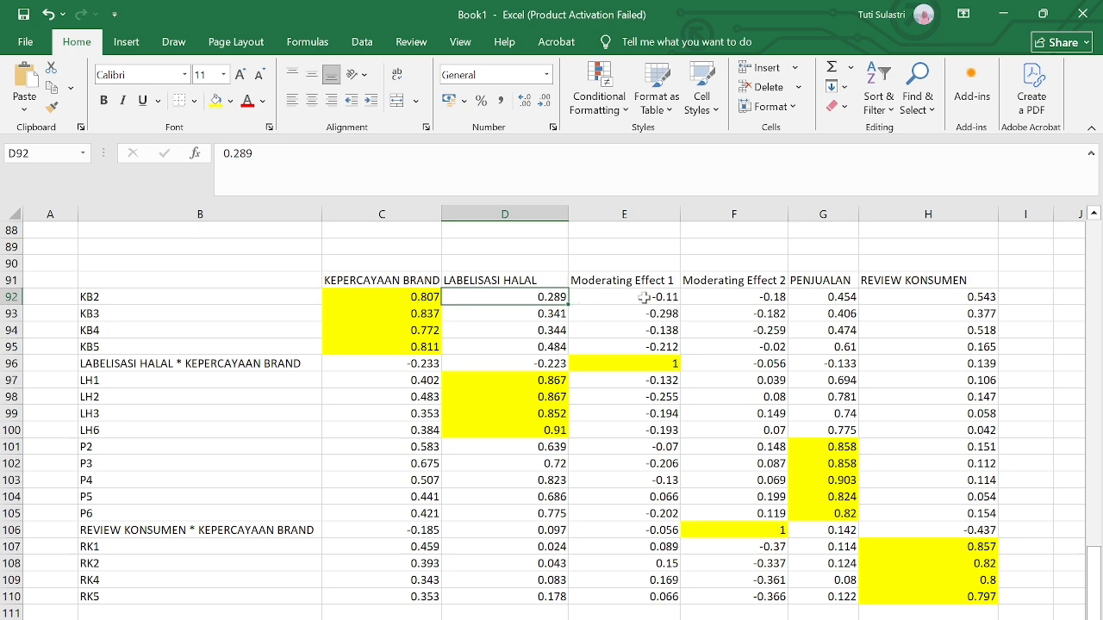
{"action": "left_click", "coordinate": [396, 297]}
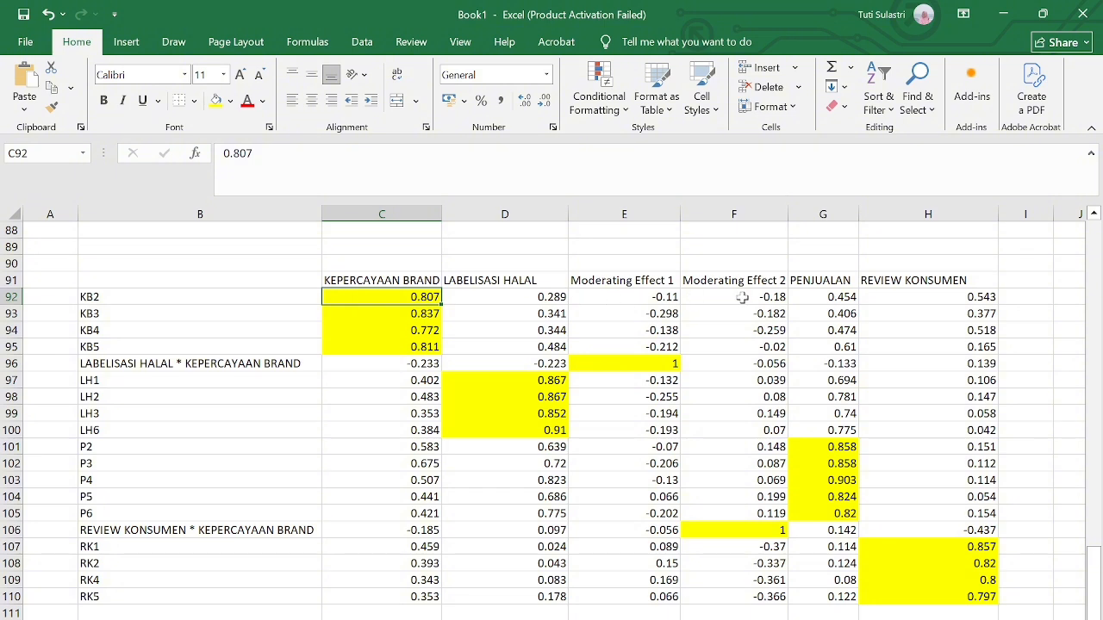
{"action": "left_click", "coordinate": [973, 297]}
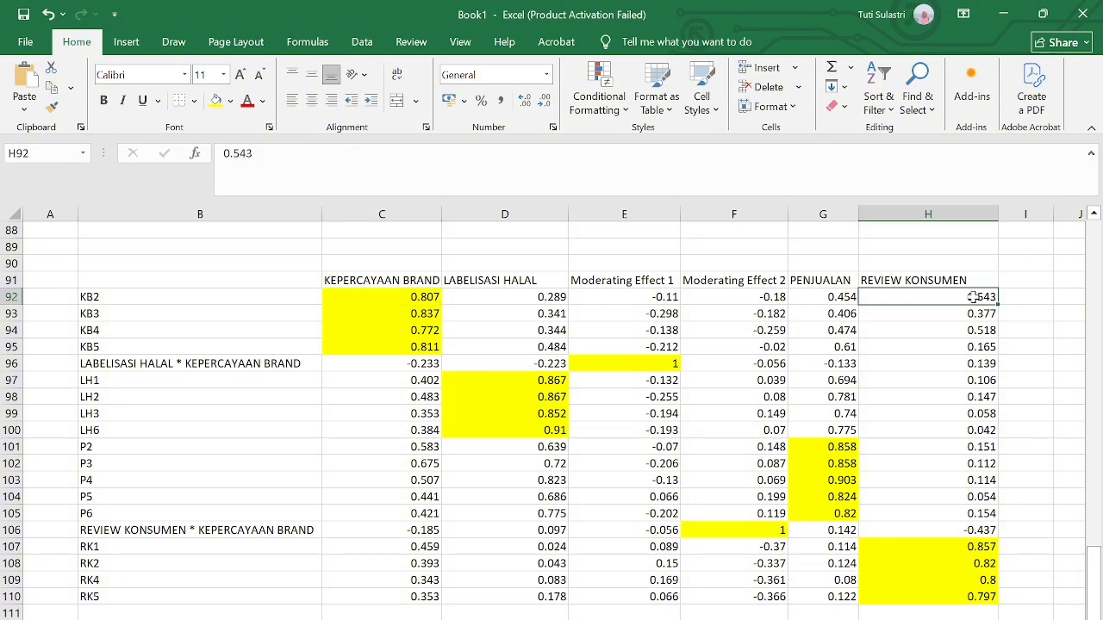
{"action": "left_click", "coordinate": [975, 314]}
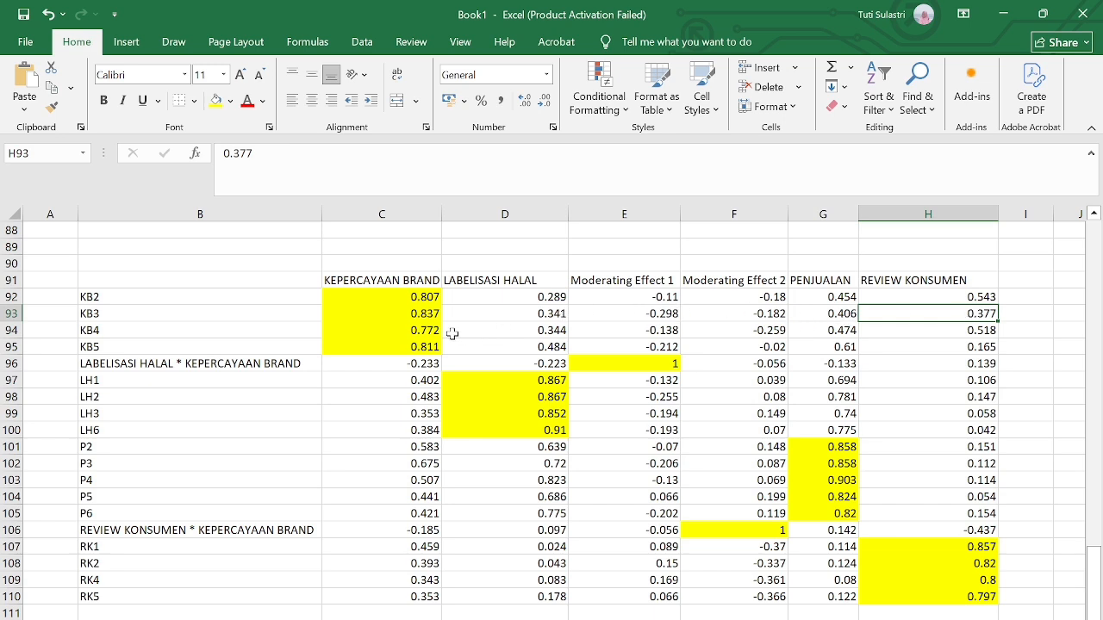
{"action": "left_click", "coordinate": [394, 329]}
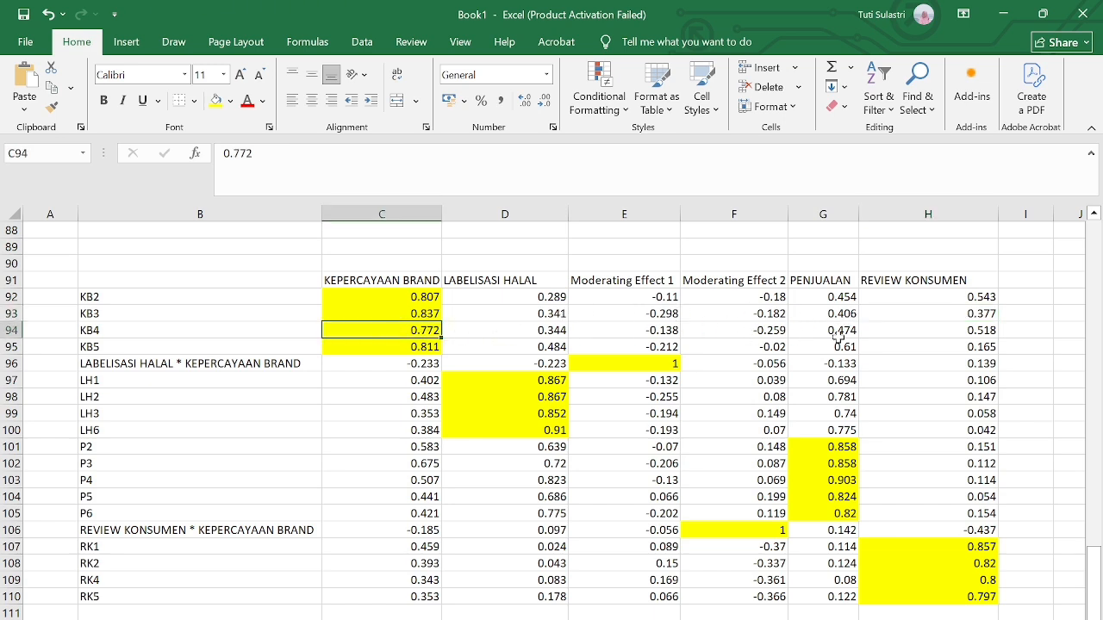
{"action": "left_click", "coordinate": [943, 349]}
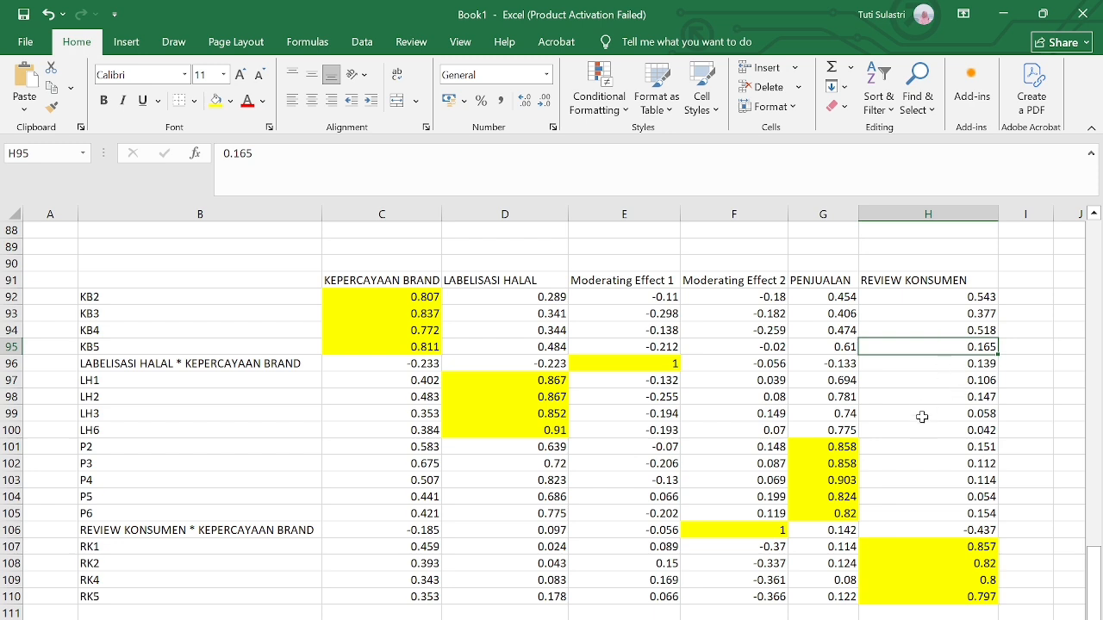
{"action": "left_click", "coordinate": [876, 364]}
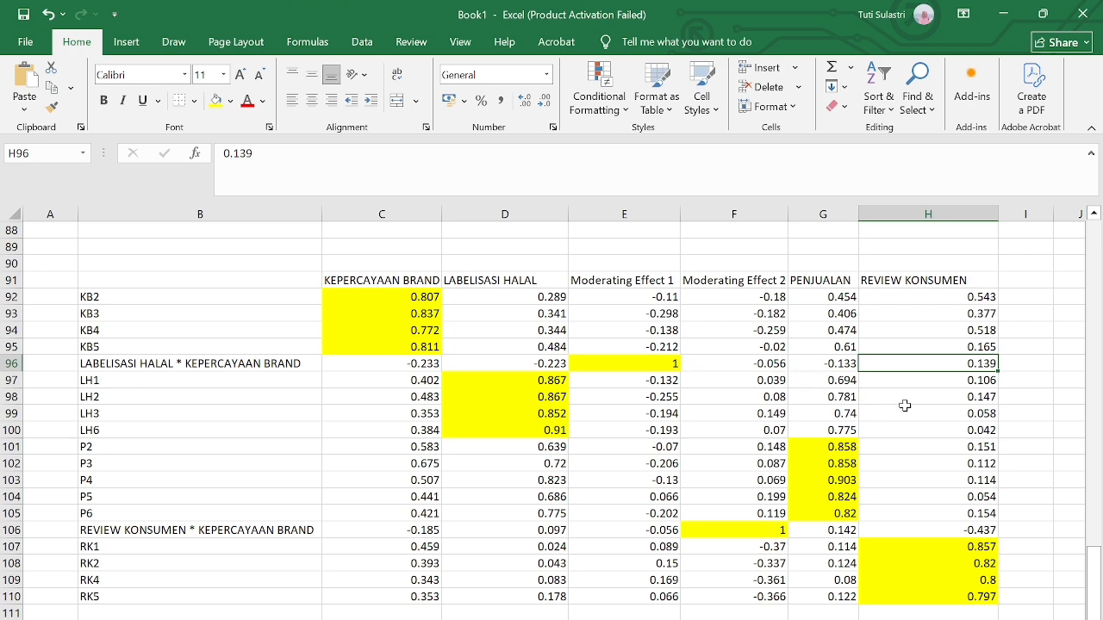
{"action": "left_click", "coordinate": [925, 384]}
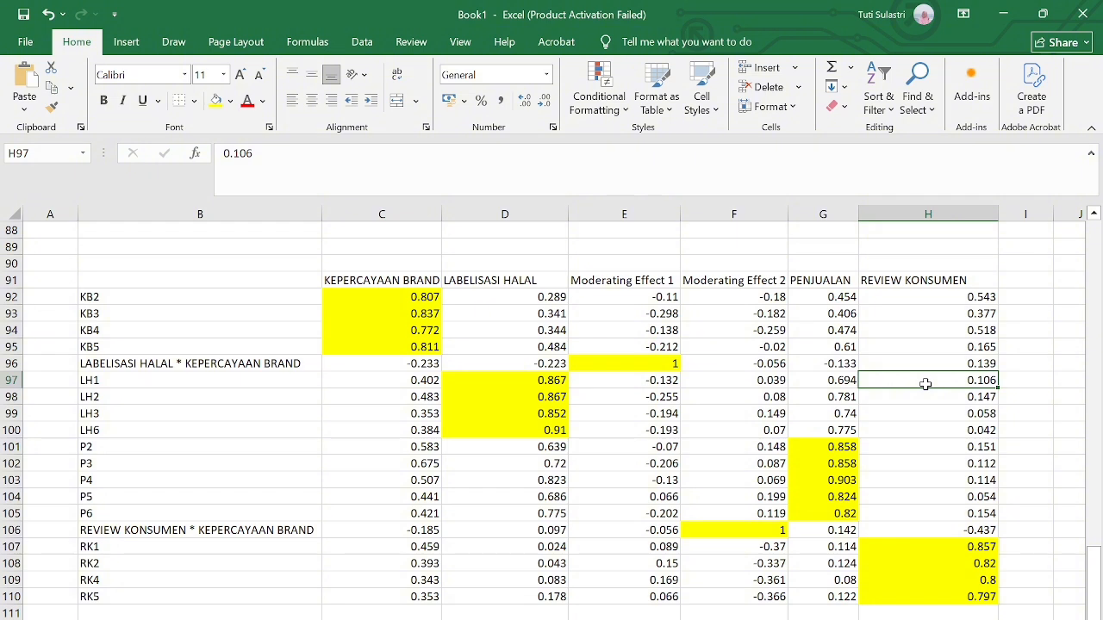
{"action": "left_click", "coordinate": [923, 397]}
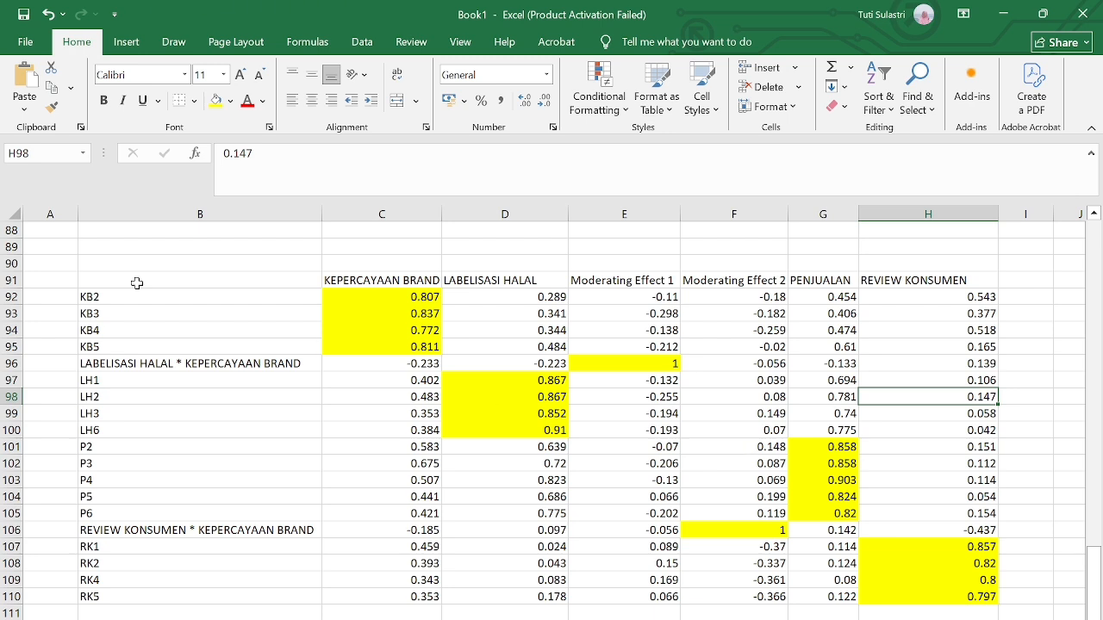
{"action": "left_click_drag", "start_coordinate": [389, 297], "coordinate": [388, 343]}
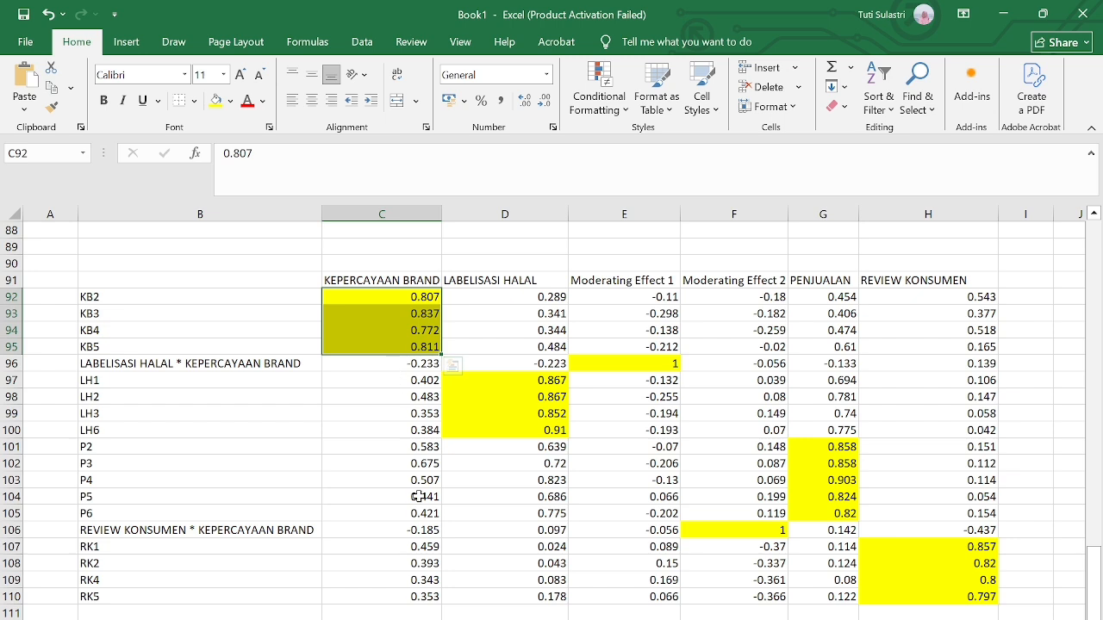
- Apply all borders to the cross loadings table in B91:H110
{"action": "left_click_drag", "start_coordinate": [127, 282], "coordinate": [965, 593]}
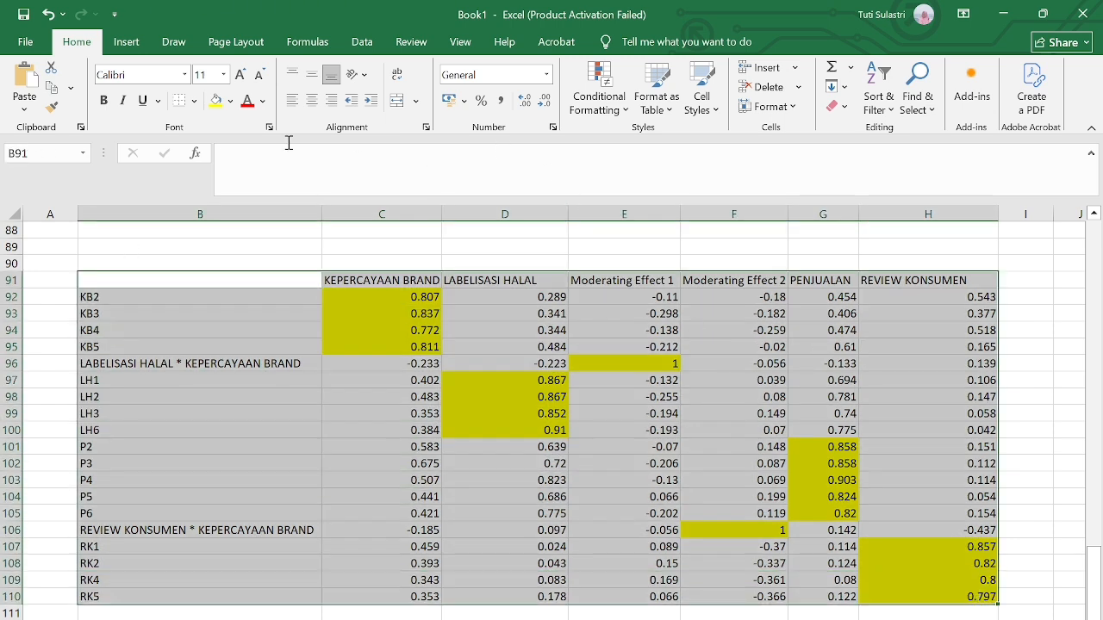
{"action": "left_click", "coordinate": [194, 102]}
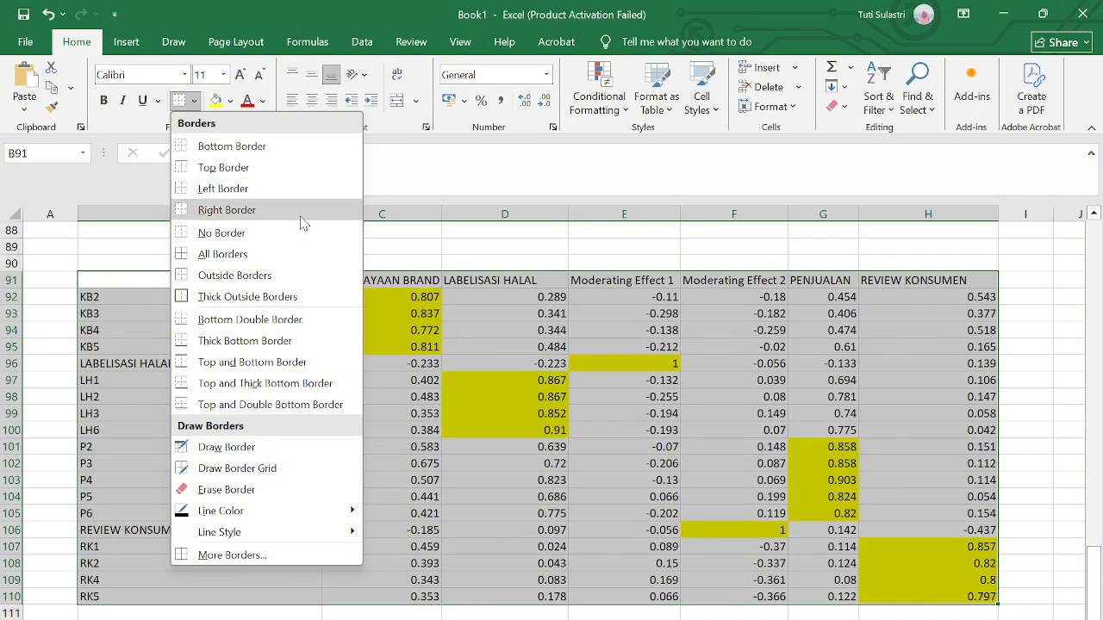
{"action": "left_click", "coordinate": [293, 253]}
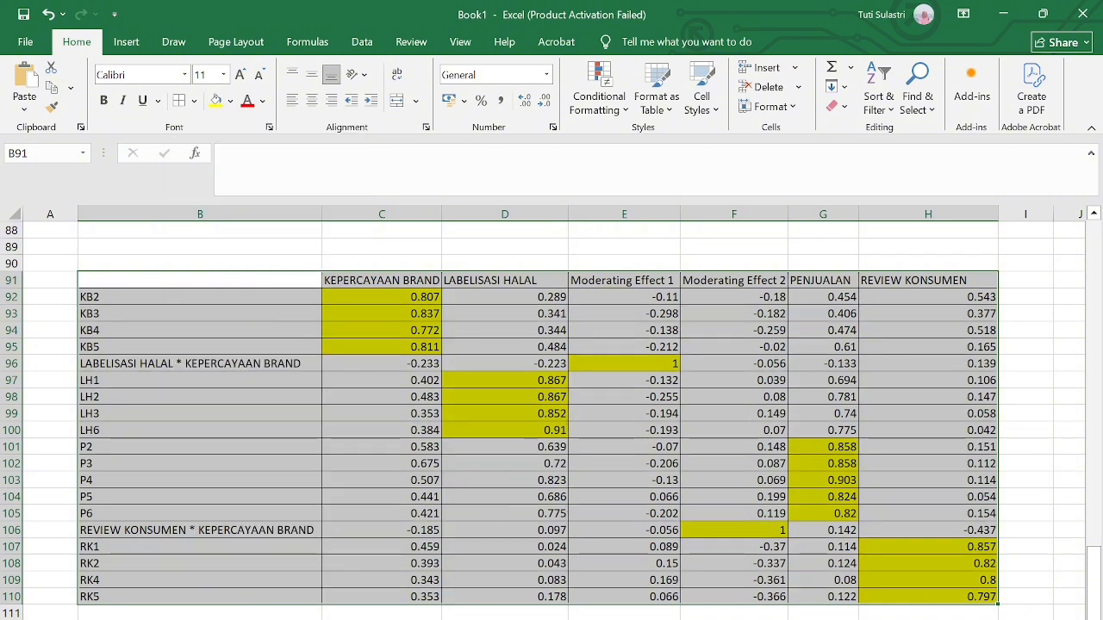
- Switch to the Word document INTERPRETASI SMARTPLS-moderasi and review the Discriminant Validity section with its stage 1 and stage 2 cross loading tables
{"action": "key", "text": "alt+Tab"}
{"action": "scroll", "coordinate": [558, 424], "scroll_direction": "down", "scroll_amount": 15}
{"action": "scroll", "coordinate": [559, 424], "scroll_direction": "down", "scroll_amount": 18}
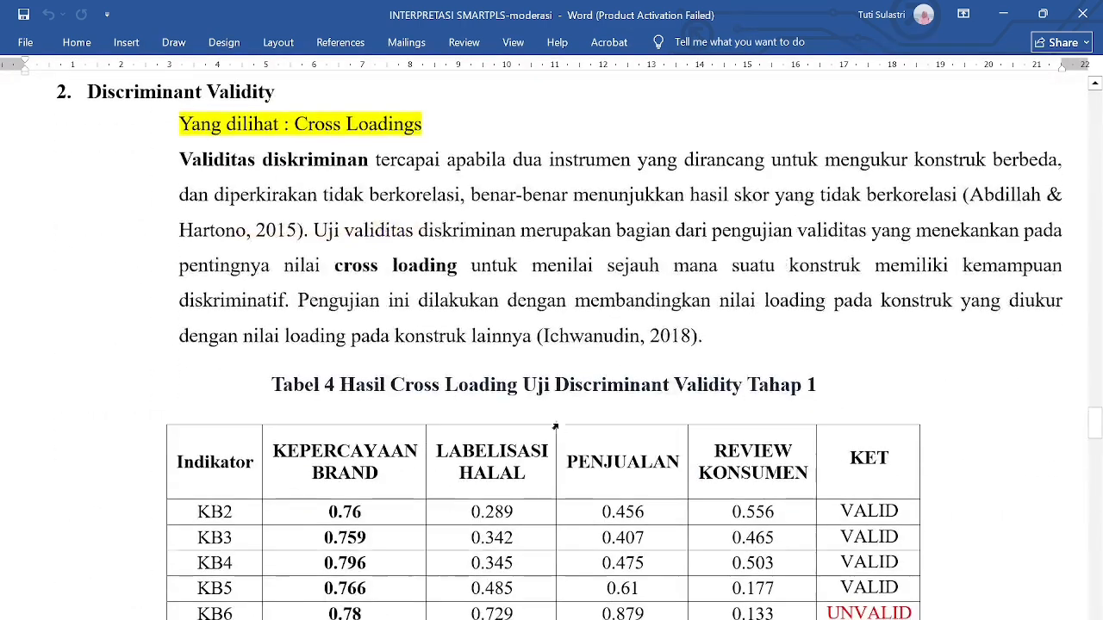
{"action": "scroll", "coordinate": [555, 426], "scroll_direction": "down", "scroll_amount": 5}
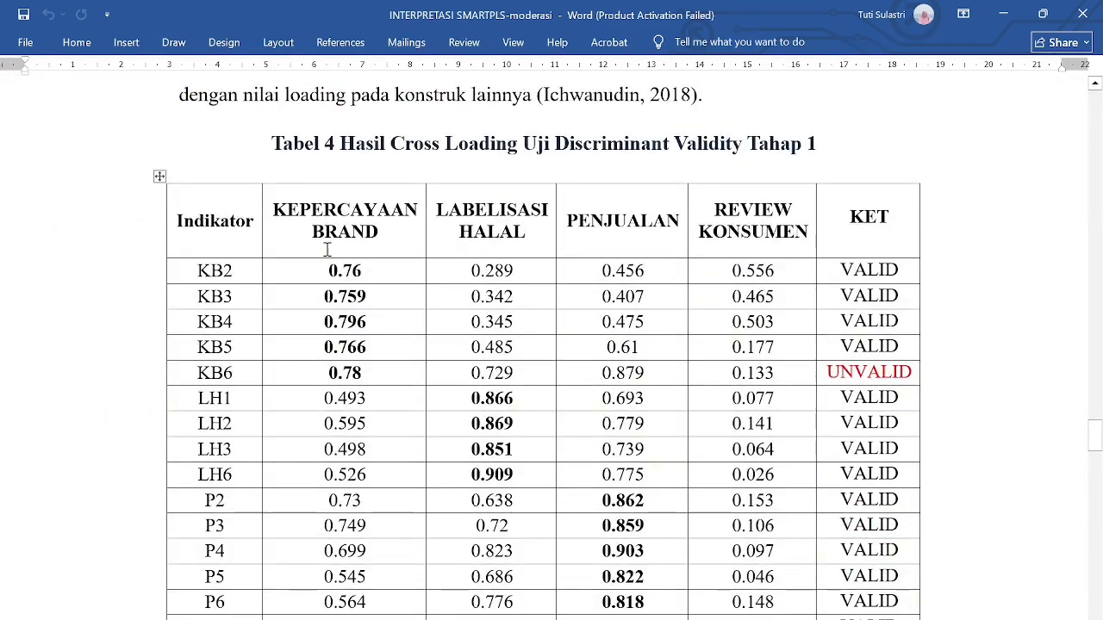
{"action": "scroll", "coordinate": [326, 249], "scroll_direction": "down", "scroll_amount": 1}
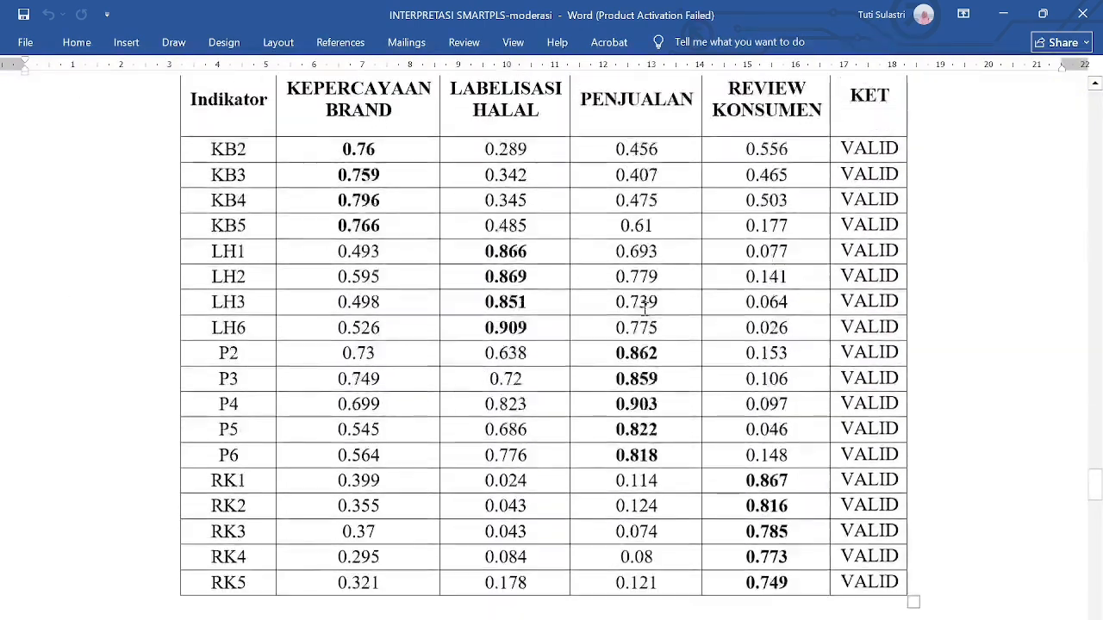
{"action": "scroll", "coordinate": [644, 306], "scroll_direction": "up", "scroll_amount": 1}
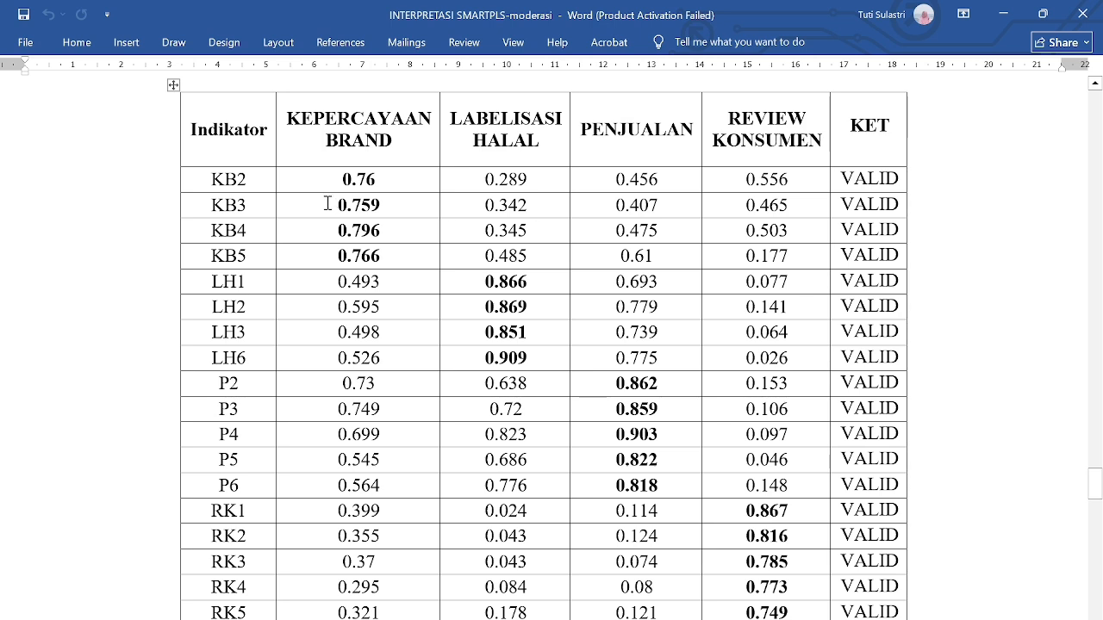
{"action": "scroll", "coordinate": [340, 211], "scroll_direction": "up", "scroll_amount": 3}
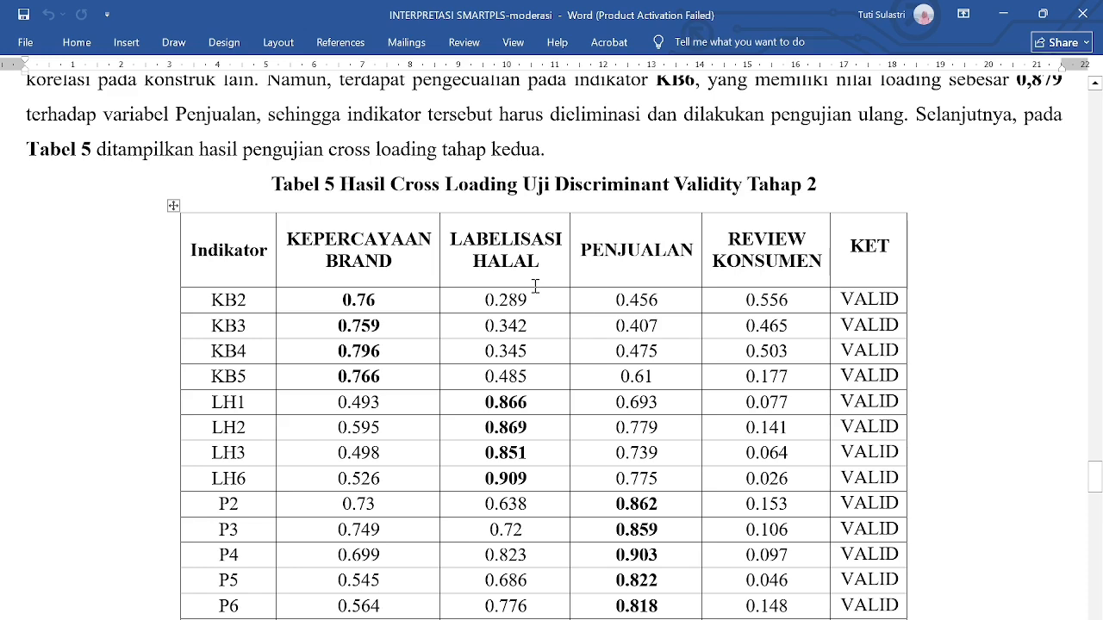
{"action": "scroll", "coordinate": [535, 286], "scroll_direction": "down", "scroll_amount": 6}
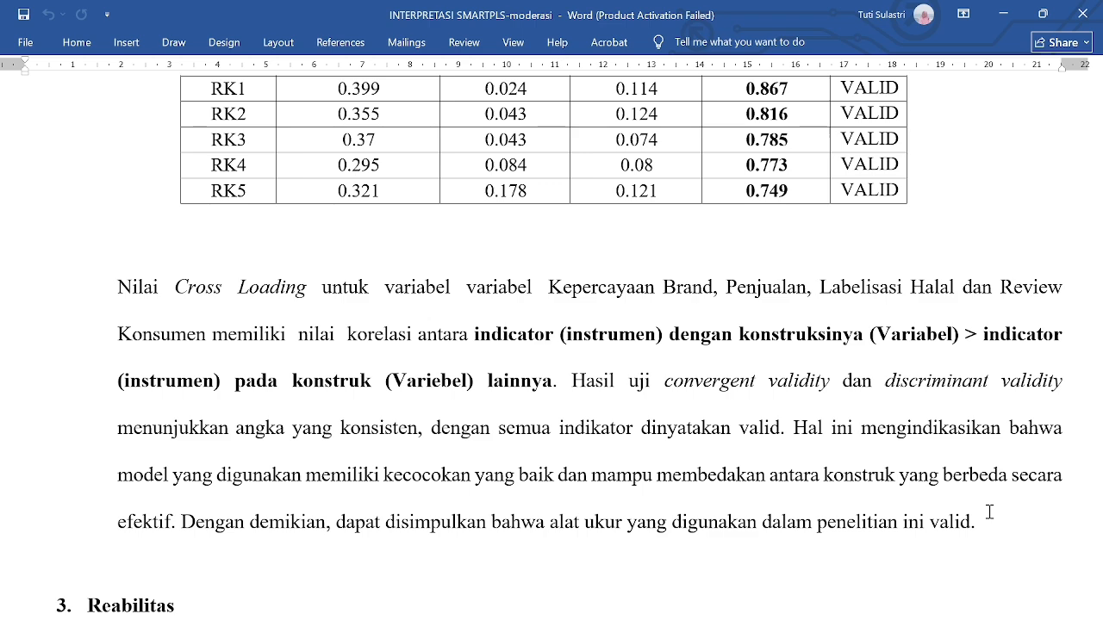
- Read the Reabilitas section for the Cronbach's alpha and Composite Reliability criteria and its results table
{"action": "scroll", "coordinate": [989, 512], "scroll_direction": "down", "scroll_amount": 3}
{"action": "scroll", "coordinate": [989, 511], "scroll_direction": "down", "scroll_amount": 1}
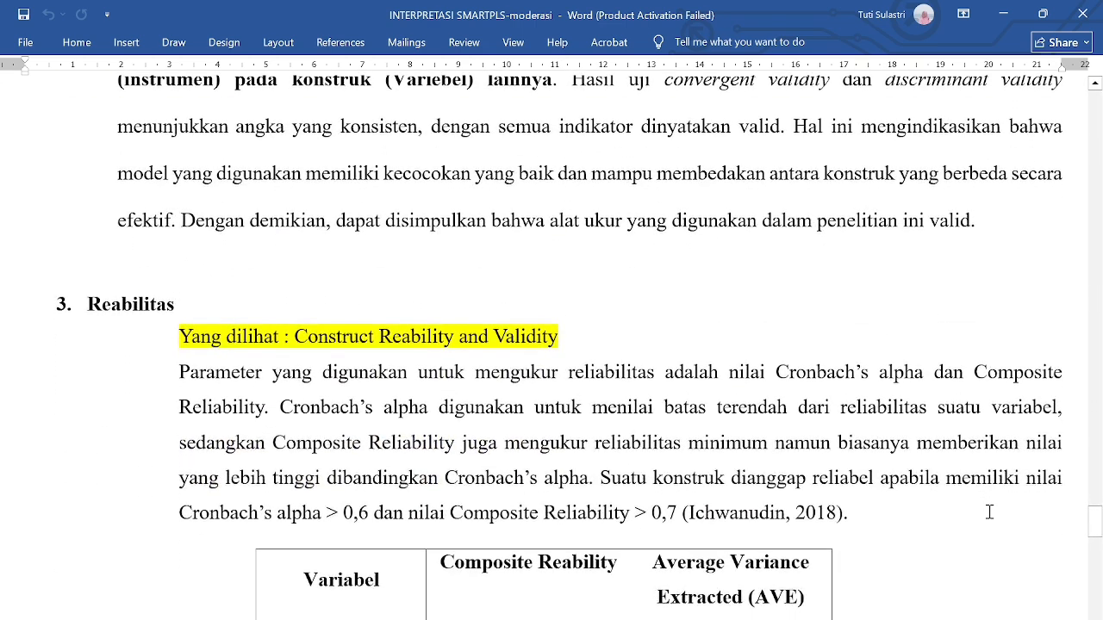
{"action": "scroll", "coordinate": [989, 512], "scroll_direction": "down", "scroll_amount": 2}
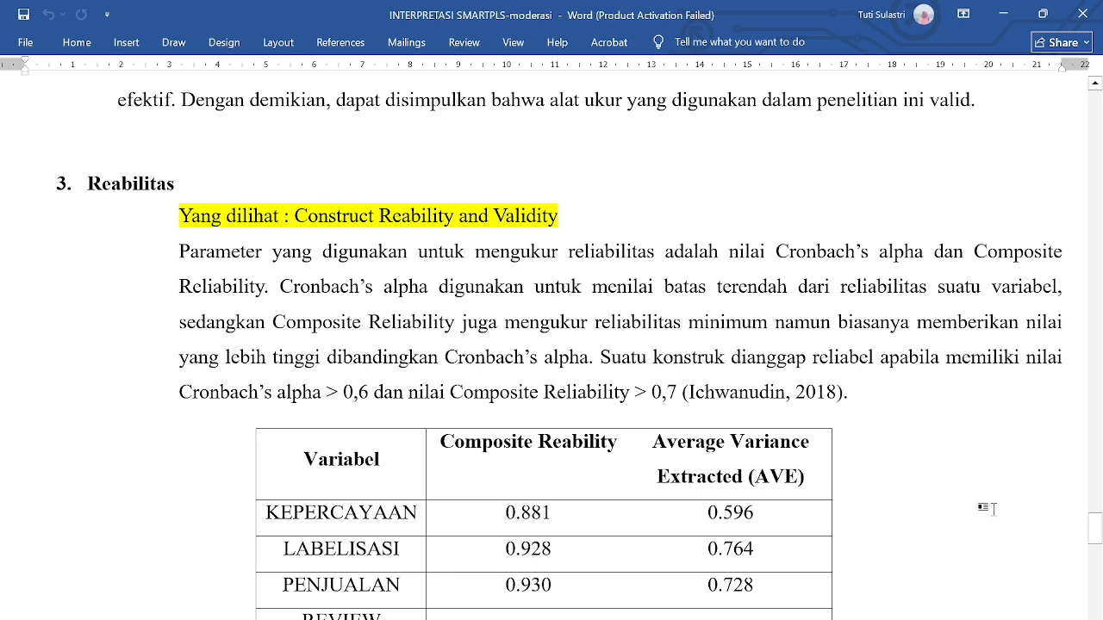
{"action": "scroll", "coordinate": [986, 509], "scroll_direction": "down", "scroll_amount": 1}
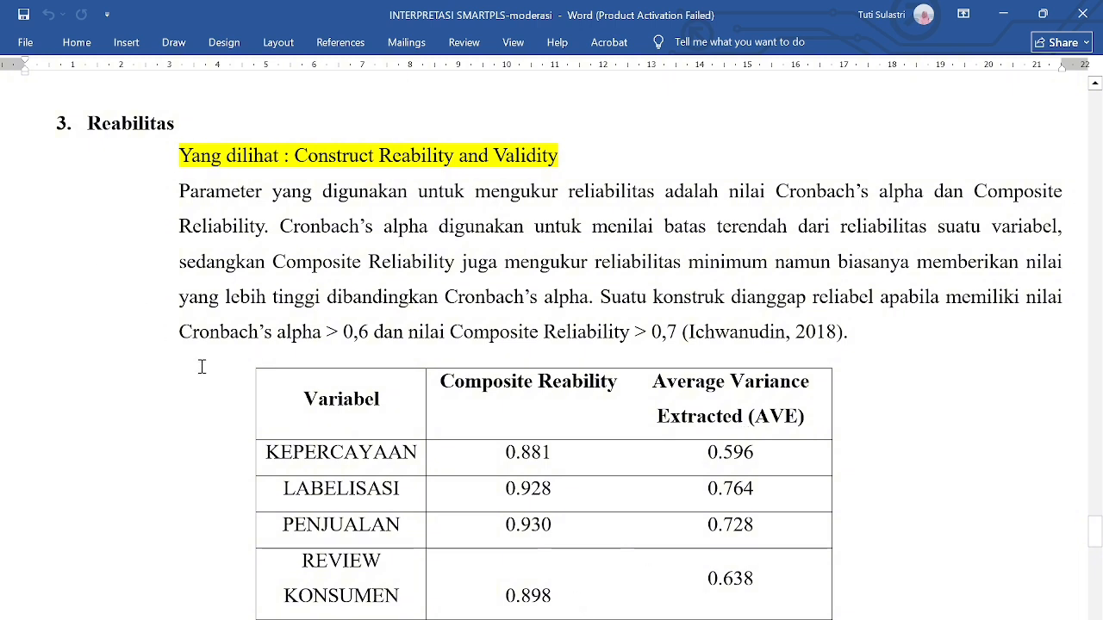
- Switch to SmartPLS and open the Construct Reliability and Validity results, viewing the Cronbach's Alpha chart and returning to the matrix
{"action": "mouse_move", "coordinate": [563, 619]}
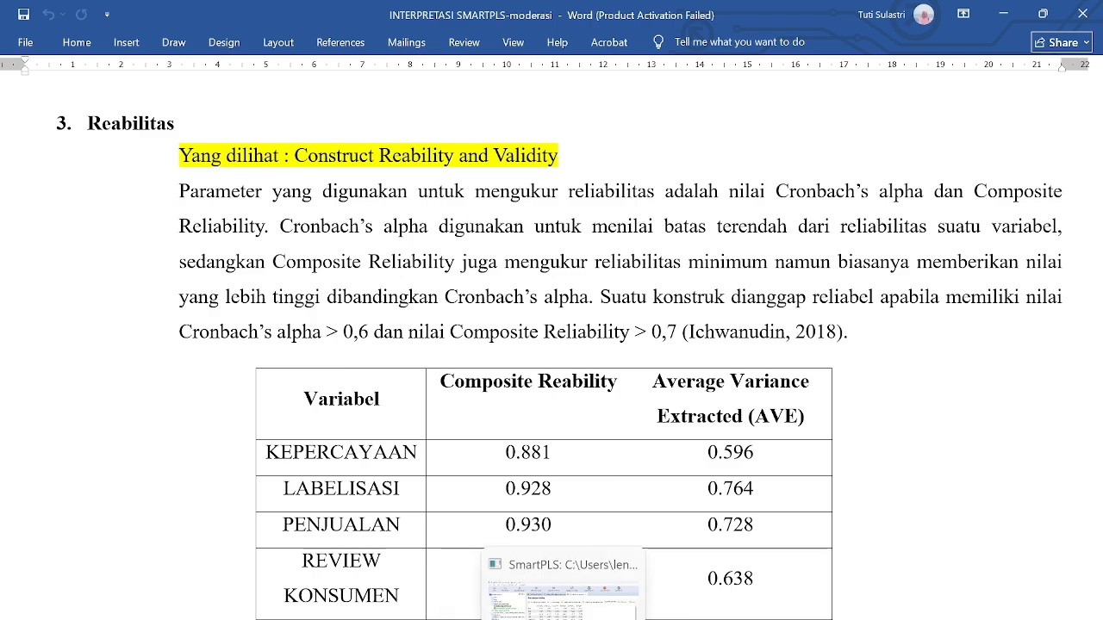
{"action": "left_click", "coordinate": [563, 594]}
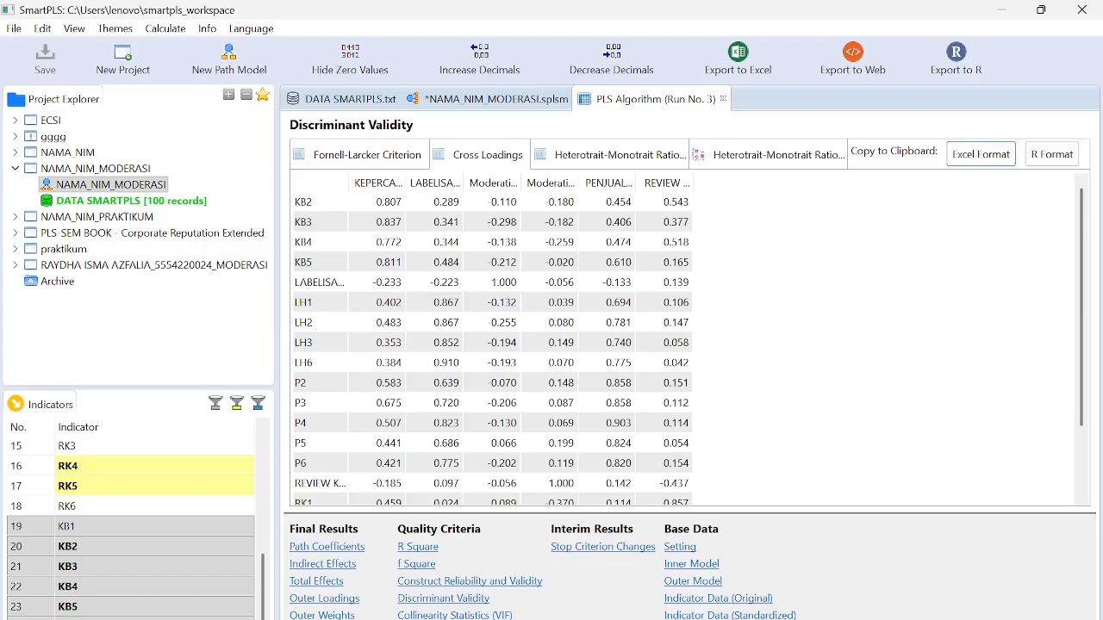
{"action": "left_click", "coordinate": [508, 586]}
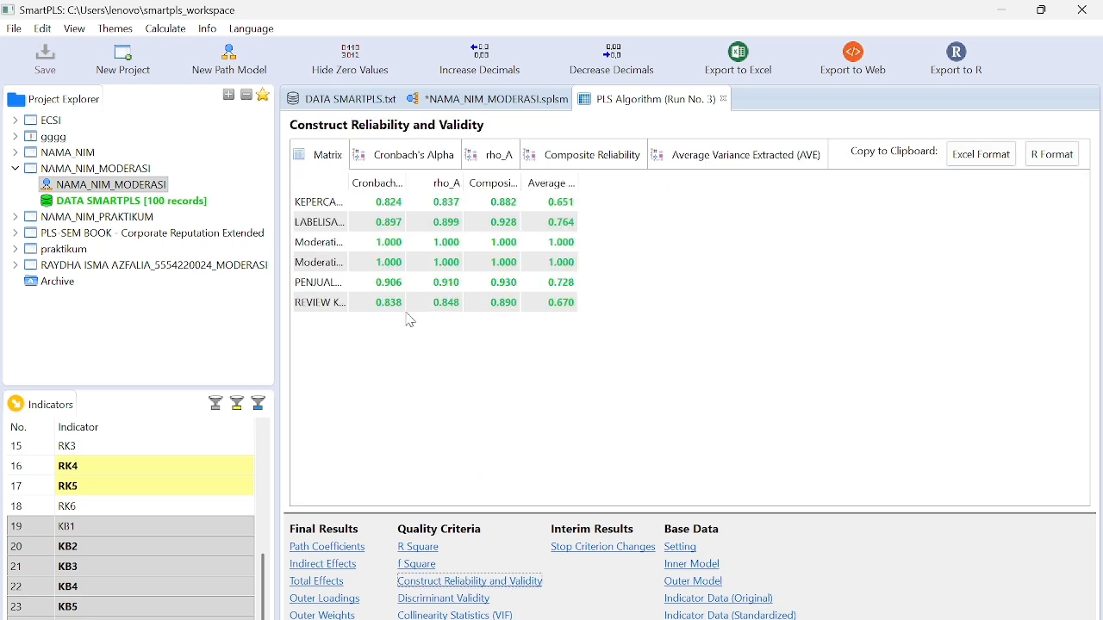
{"action": "left_click", "coordinate": [393, 155]}
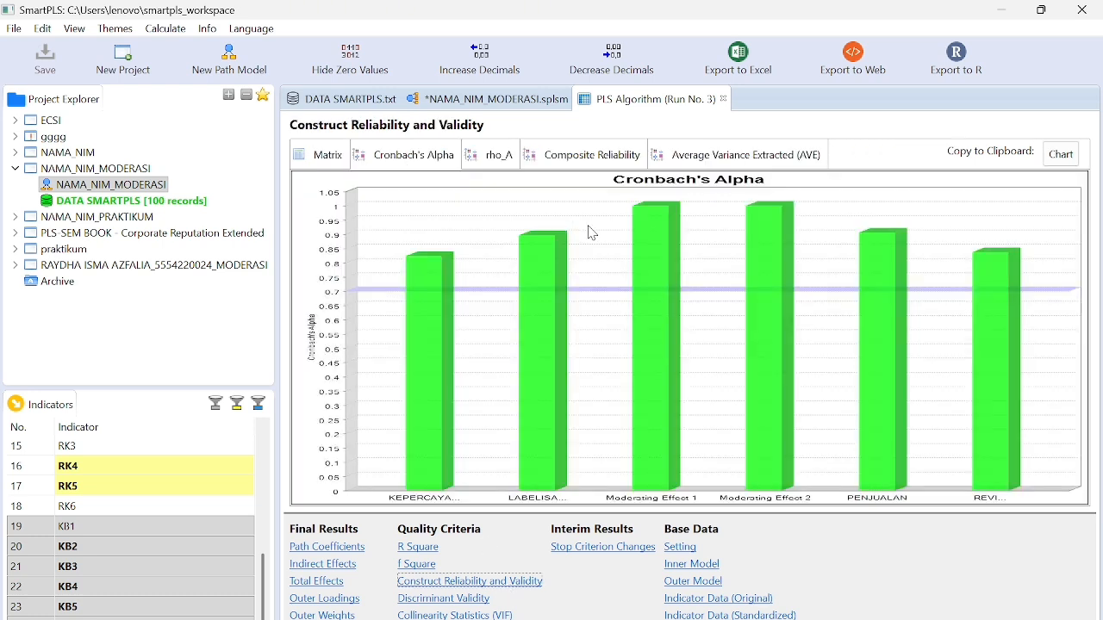
{"action": "left_click", "coordinate": [332, 156]}
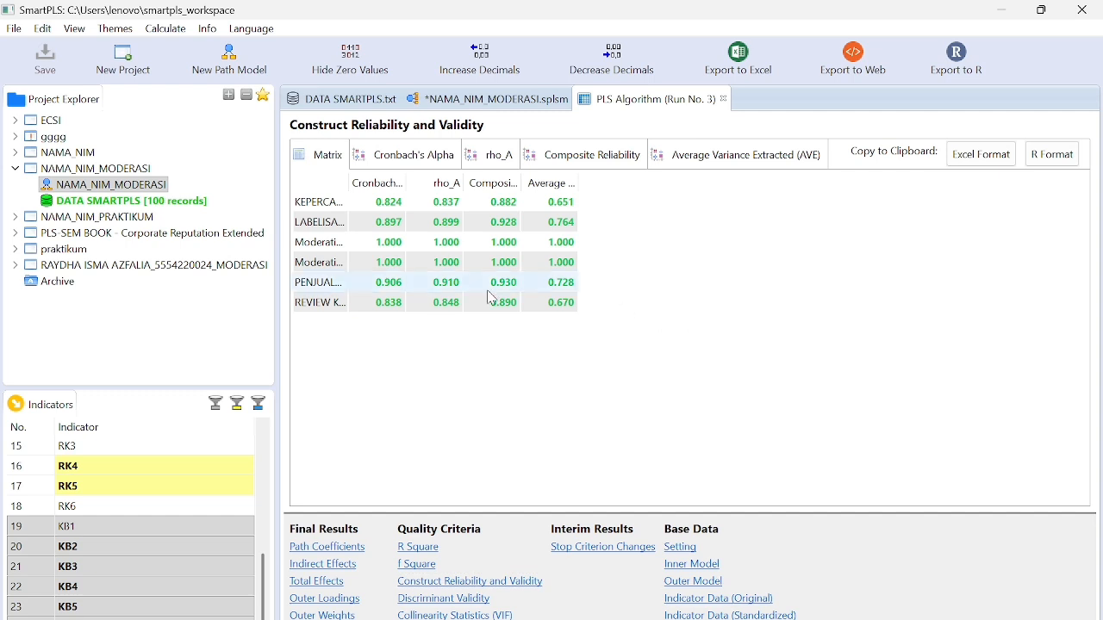
- Widen the construct name, Cronbach's Alpha, Composite Reliability and Average Variance Extracted columns of the reliability matrix
{"action": "left_click_drag", "start_coordinate": [350, 183], "coordinate": [414, 193]}
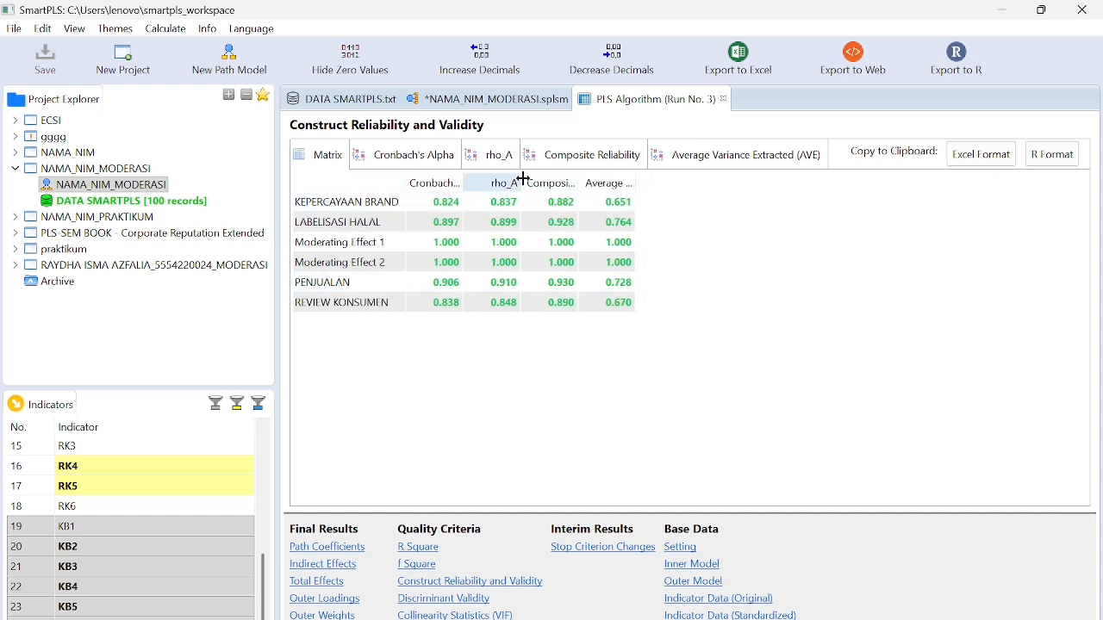
{"action": "left_click_drag", "start_coordinate": [635, 181], "coordinate": [685, 185]}
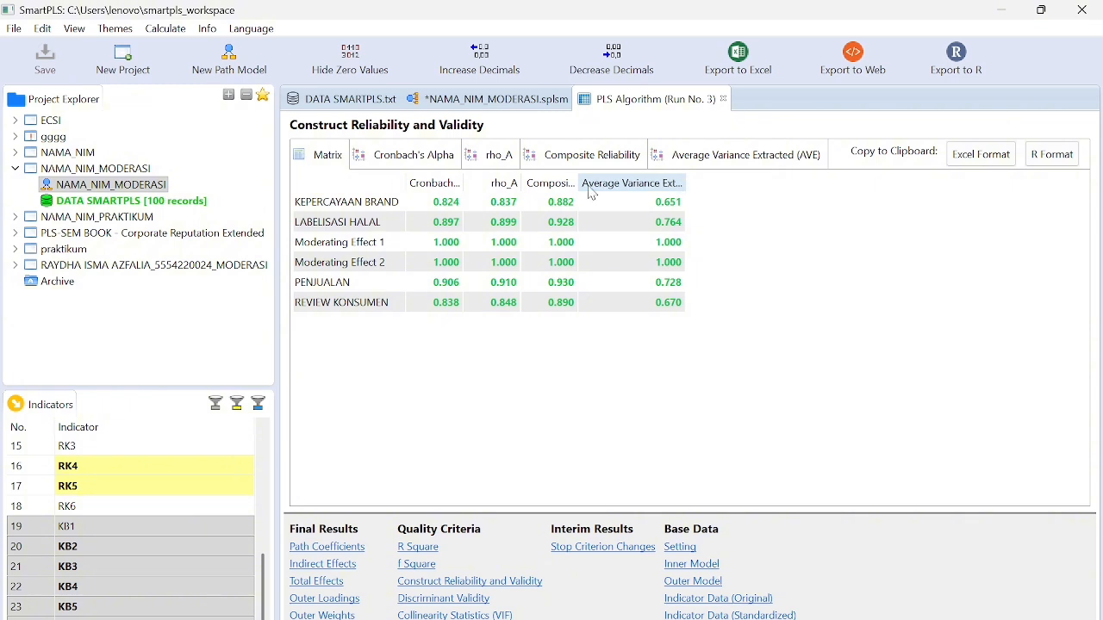
{"action": "left_click_drag", "start_coordinate": [577, 183], "coordinate": [639, 201]}
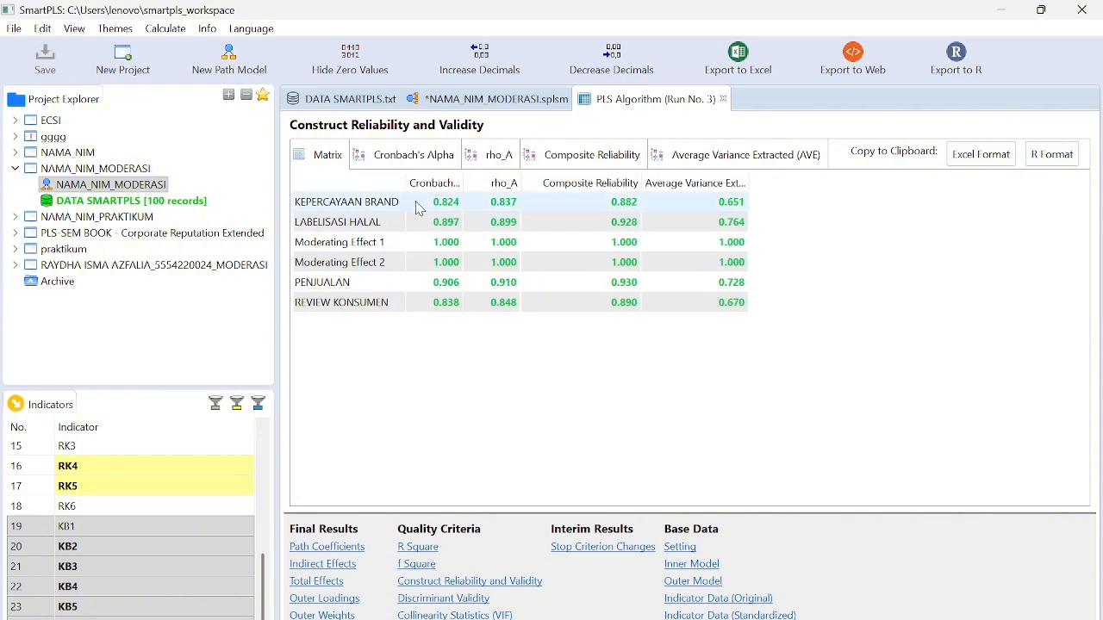
{"action": "left_click_drag", "start_coordinate": [460, 181], "coordinate": [517, 200]}
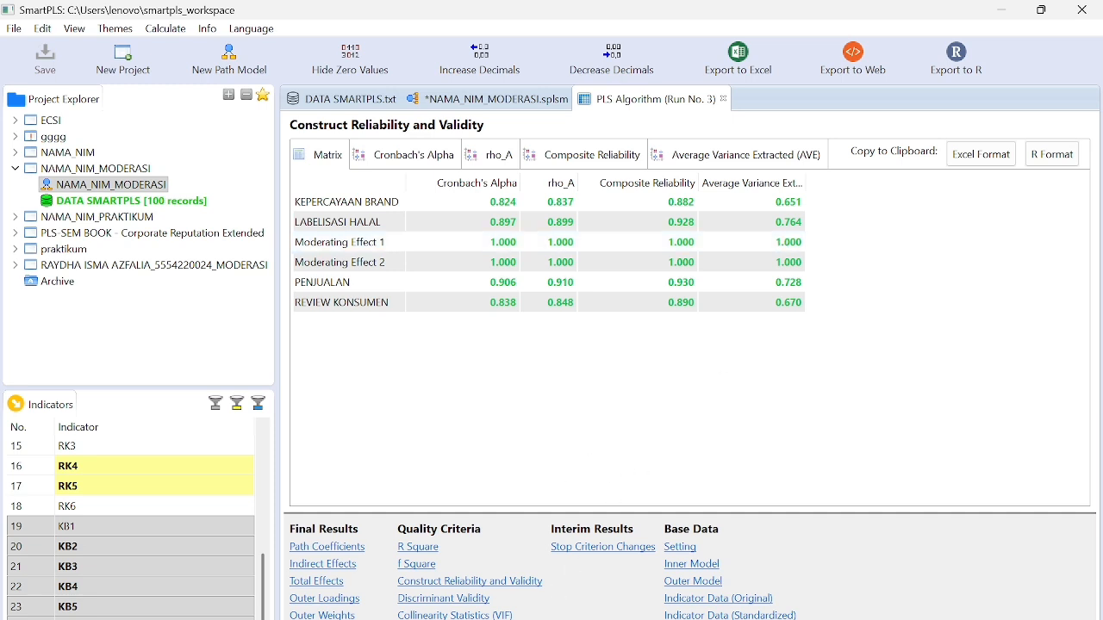
- Check the Reabilitas rules in the PRAKTIKUM SMARTPLS PDF, and read the reliability table and its conclusion in the Word document
{"action": "key", "text": "alt+Tab"}
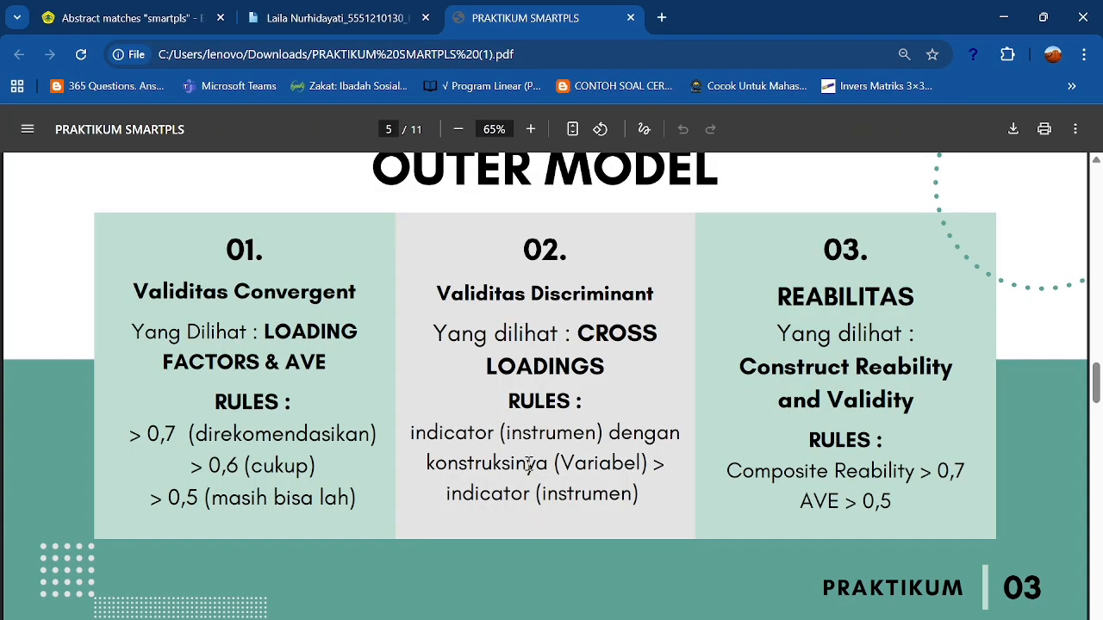
{"action": "scroll", "coordinate": [530, 464], "scroll_direction": "down", "scroll_amount": 2}
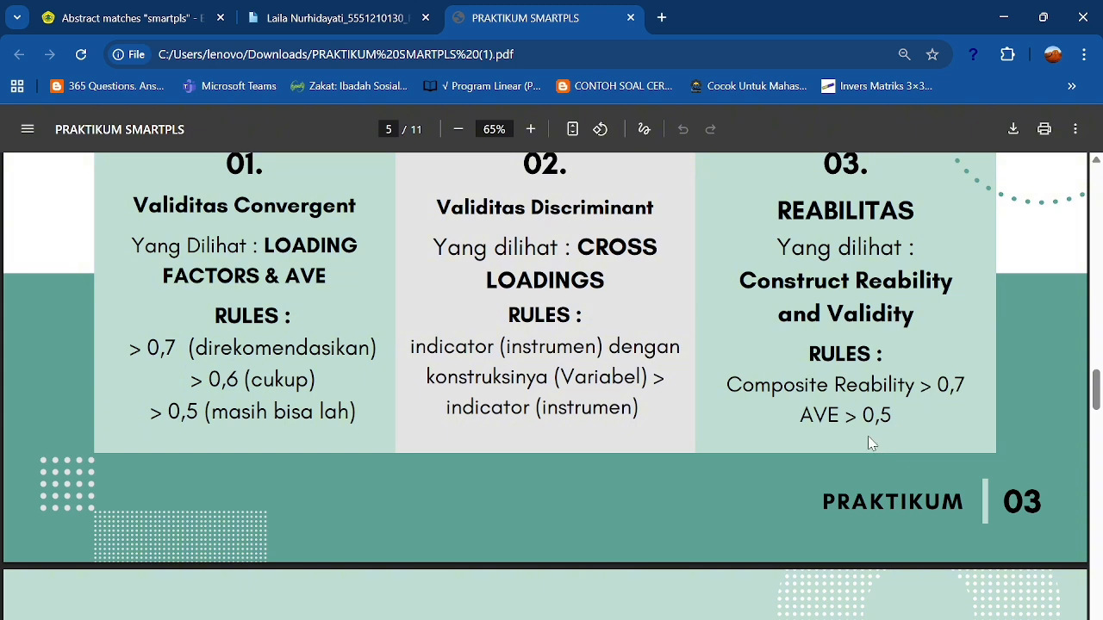
{"action": "key", "text": "alt+Tab"}
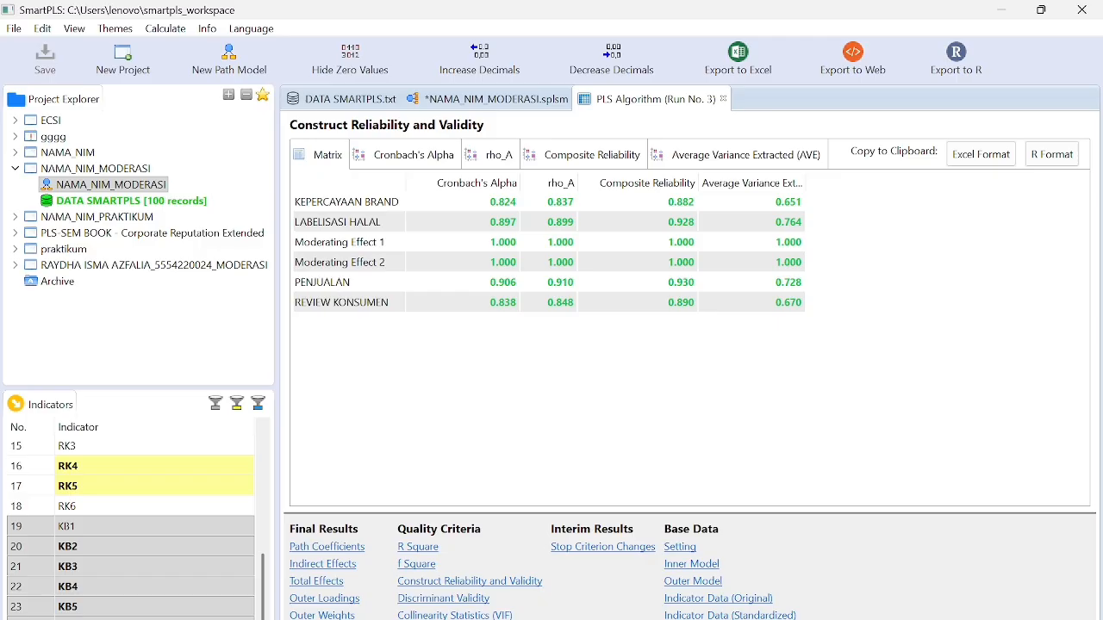
{"action": "key", "text": "alt+Tab"}
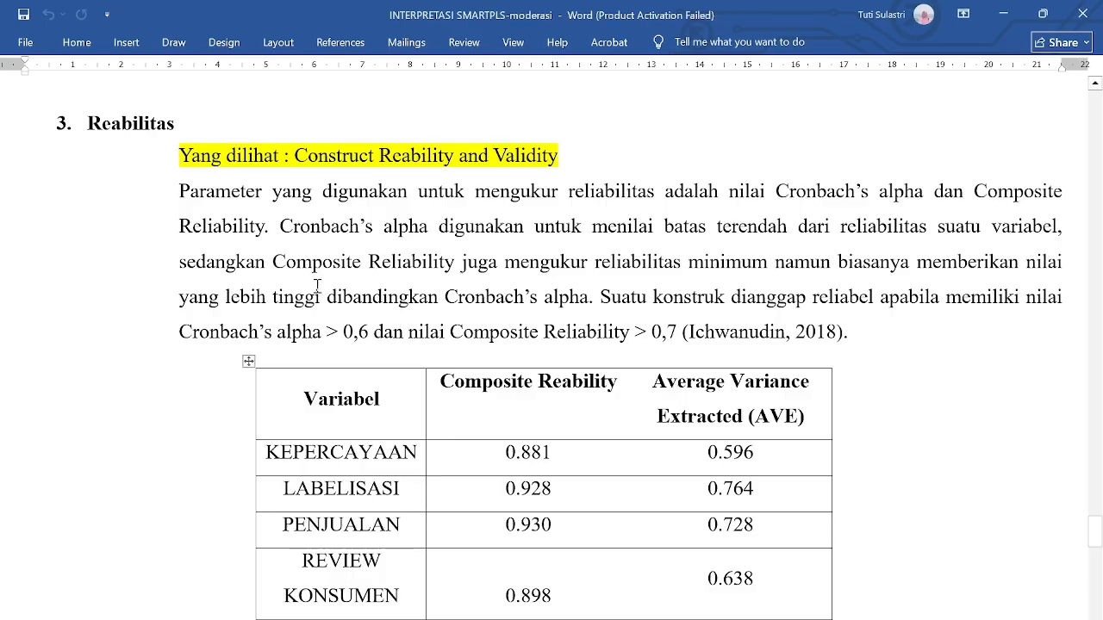
{"action": "scroll", "coordinate": [626, 455], "scroll_direction": "down", "scroll_amount": 2}
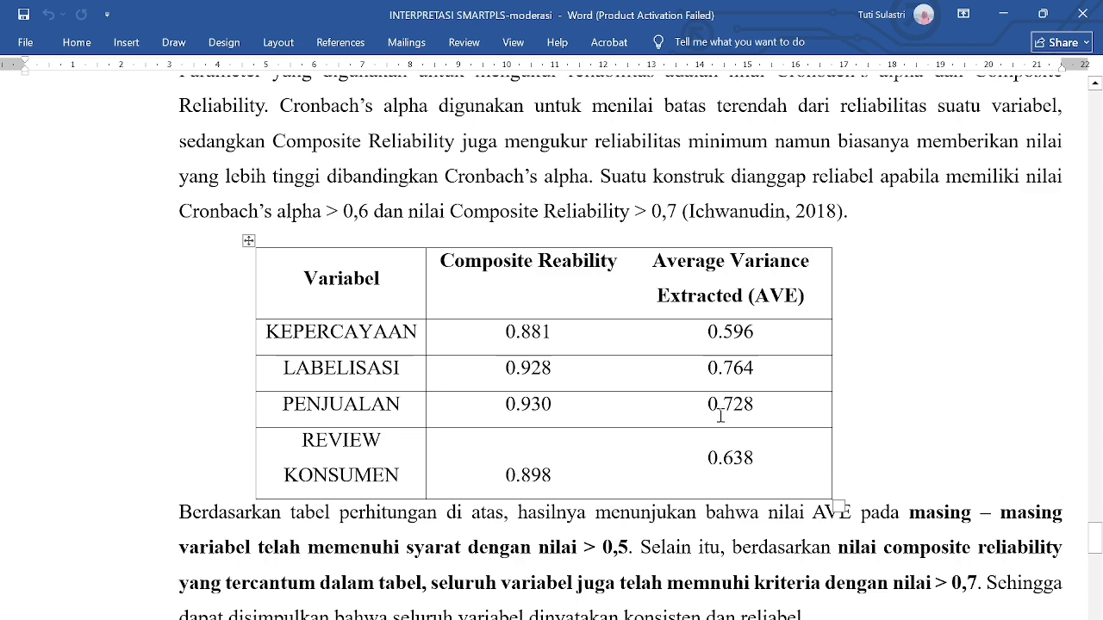
- Switch to the PRAKTIKUM SMARTPLS PDF and read on from the outer model rules to the Inner Model section's R Square explanation
{"action": "mouse_move", "coordinate": [564, 618]}
{"action": "left_click", "coordinate": [568, 599]}
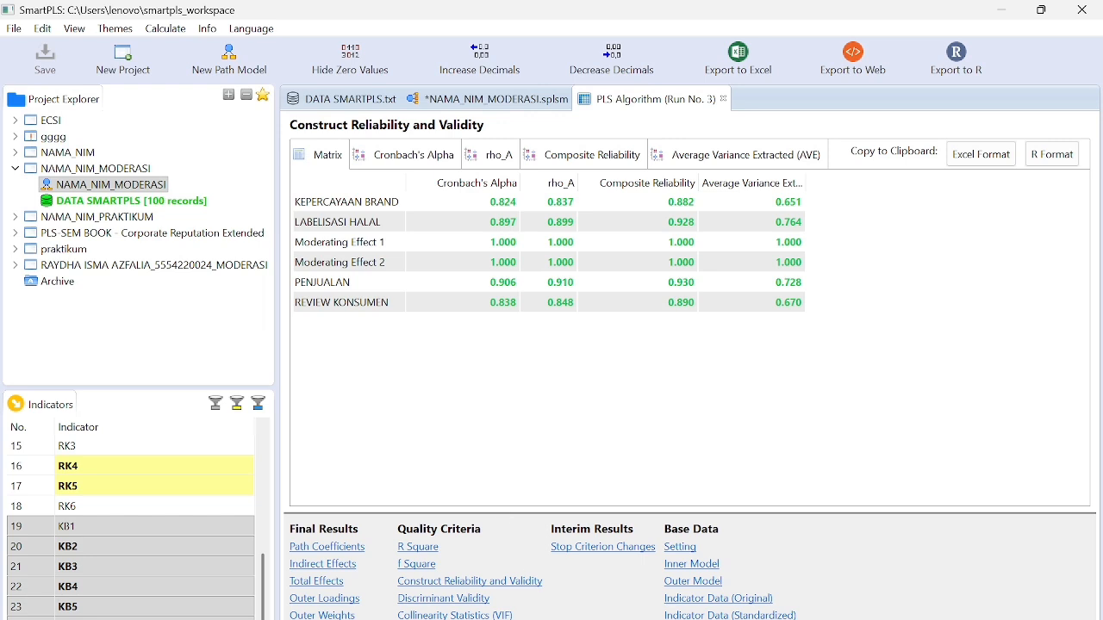
{"action": "mouse_move", "coordinate": [526, 619]}
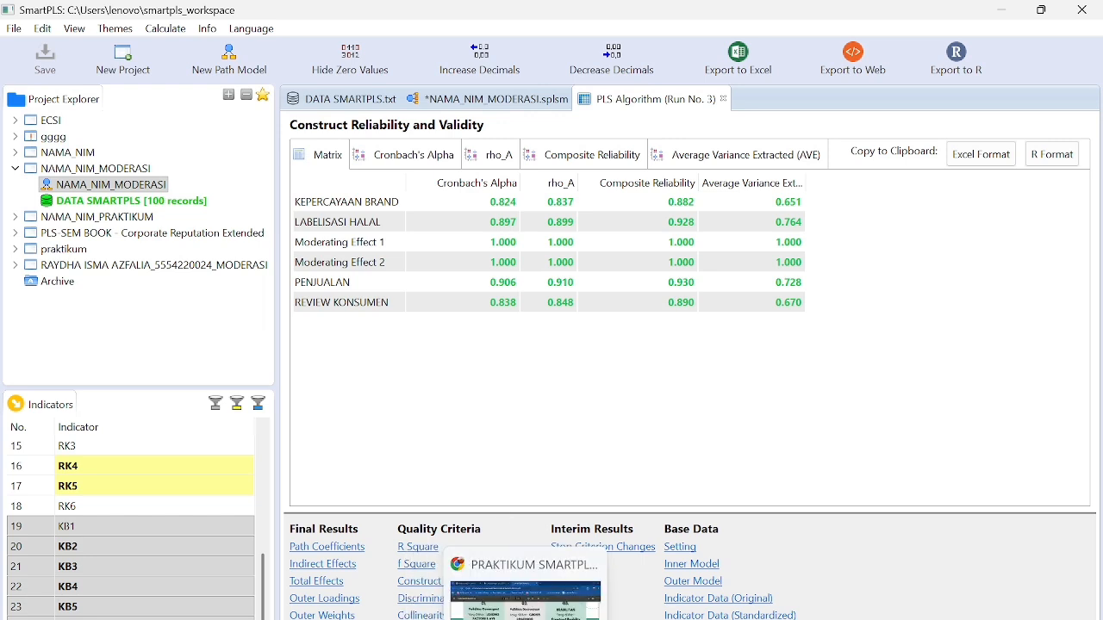
{"action": "left_click", "coordinate": [526, 594]}
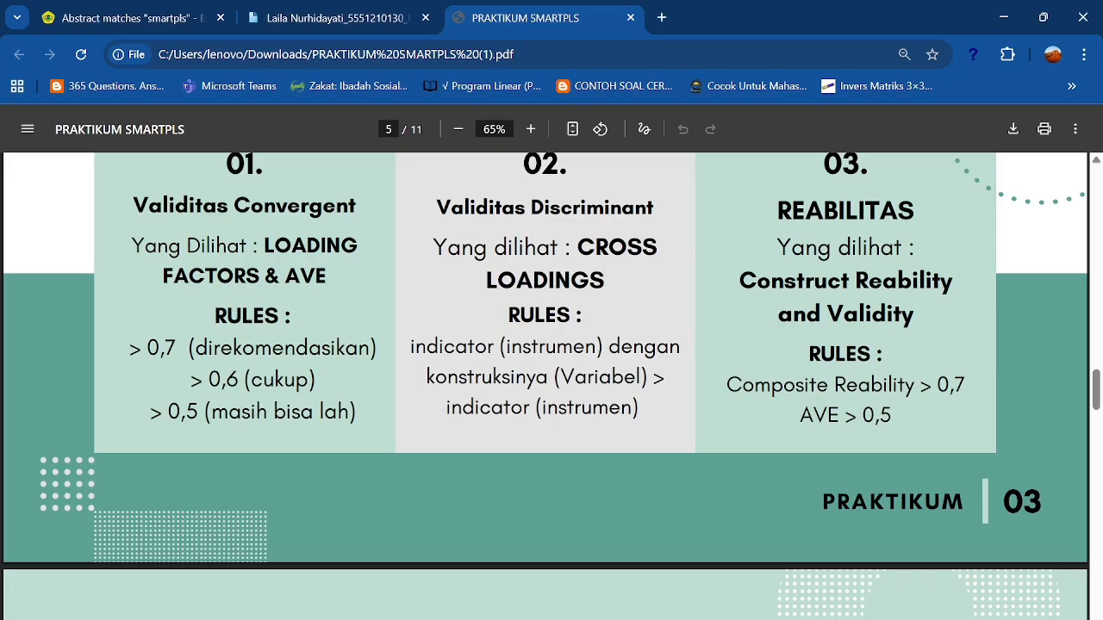
{"action": "scroll", "coordinate": [523, 463], "scroll_direction": "down", "scroll_amount": 7}
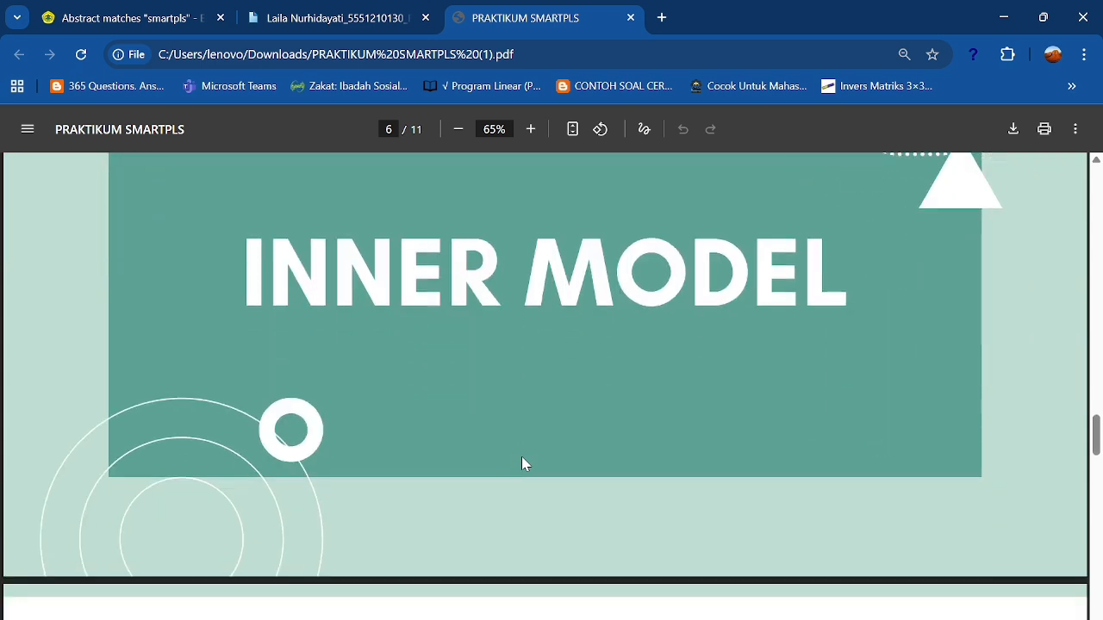
{"action": "scroll", "coordinate": [521, 464], "scroll_direction": "up", "scroll_amount": 1}
{"action": "scroll", "coordinate": [521, 464], "scroll_direction": "down", "scroll_amount": 4}
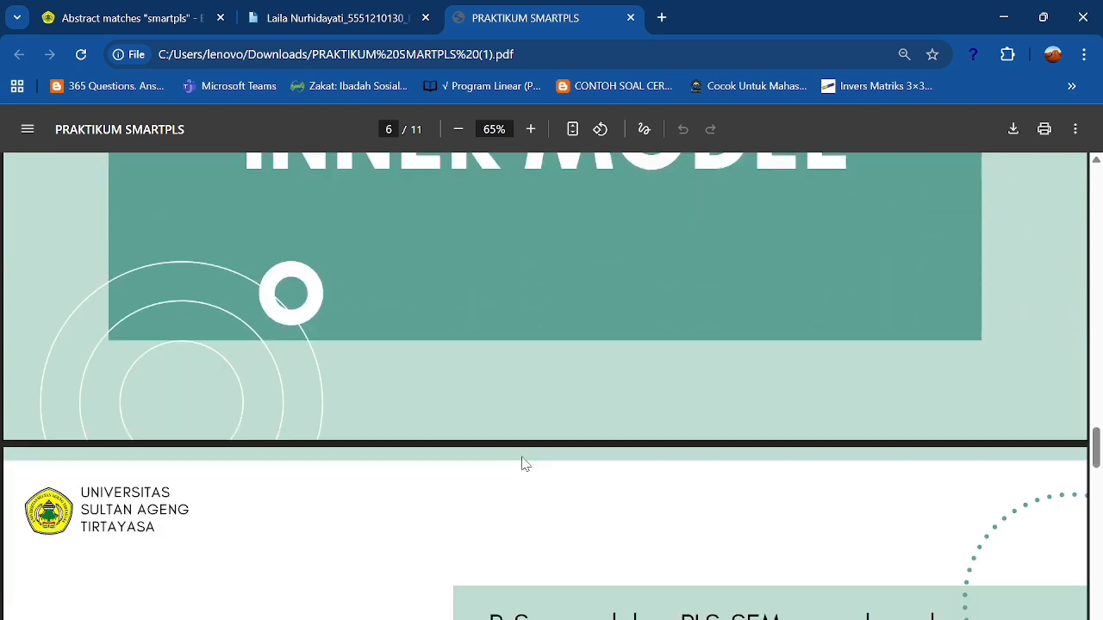
{"action": "scroll", "coordinate": [522, 463], "scroll_direction": "down", "scroll_amount": 1}
{"action": "scroll", "coordinate": [525, 463], "scroll_direction": "down", "scroll_amount": 2}
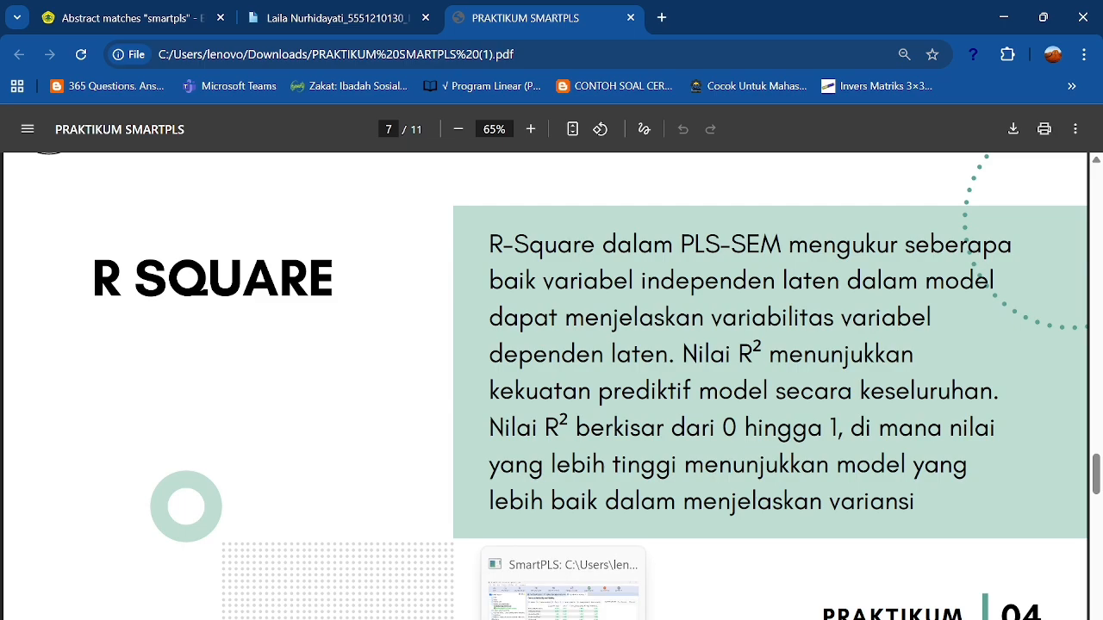
- Return to SmartPLS, run Bootstrapping on the NAMA_NIM_MODERASI model with the default 500 subsamples, and widen the report's path name column
{"action": "left_click", "coordinate": [561, 569]}
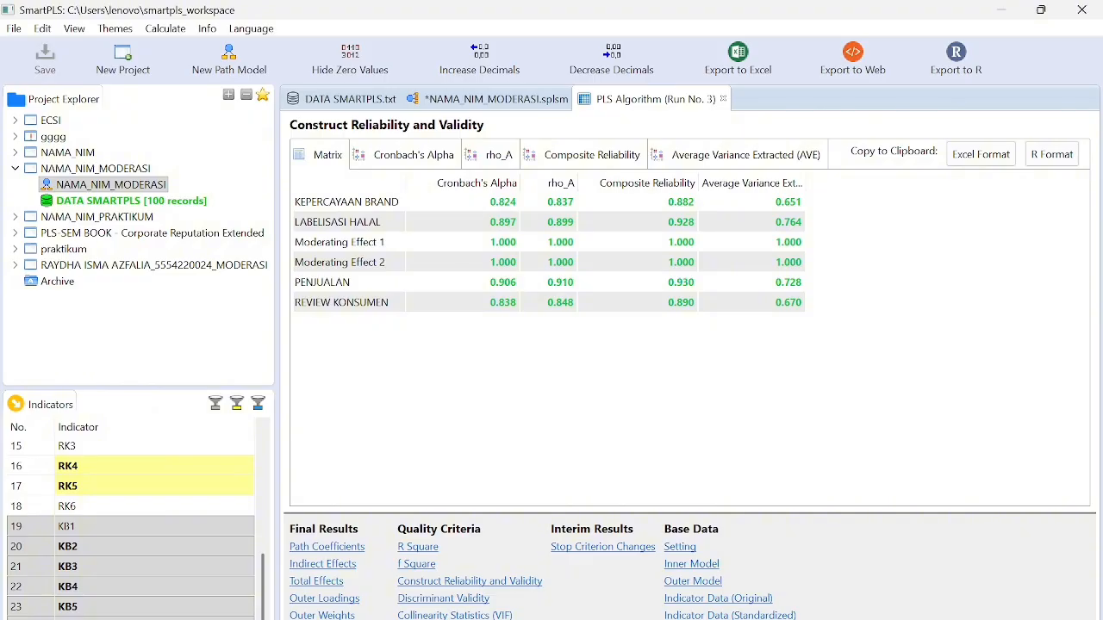
{"action": "left_click", "coordinate": [487, 100]}
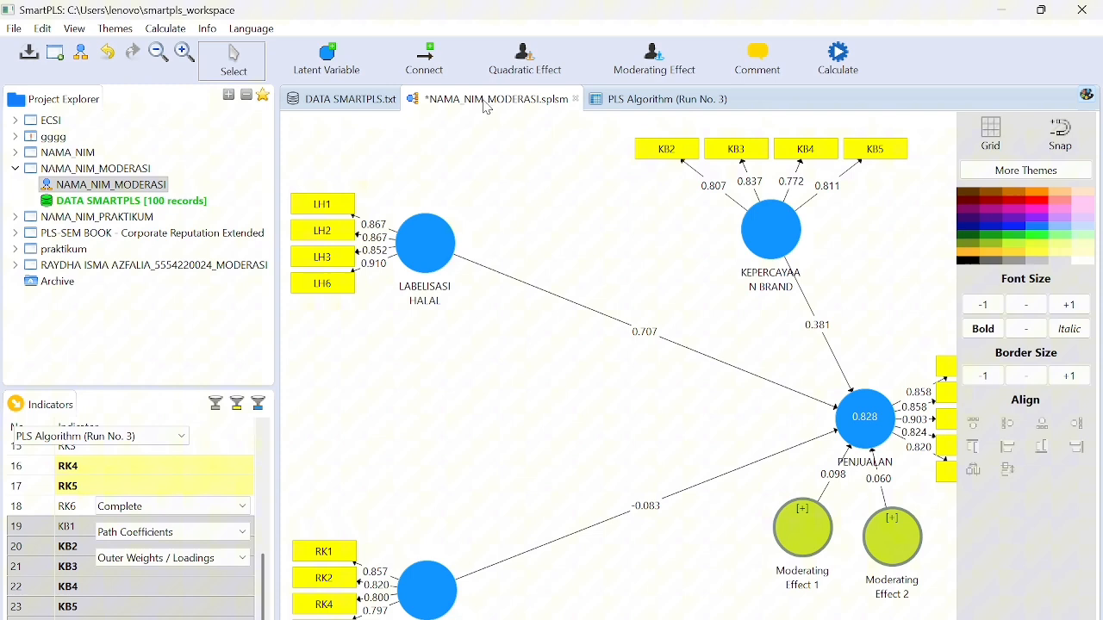
{"action": "left_click", "coordinate": [832, 67]}
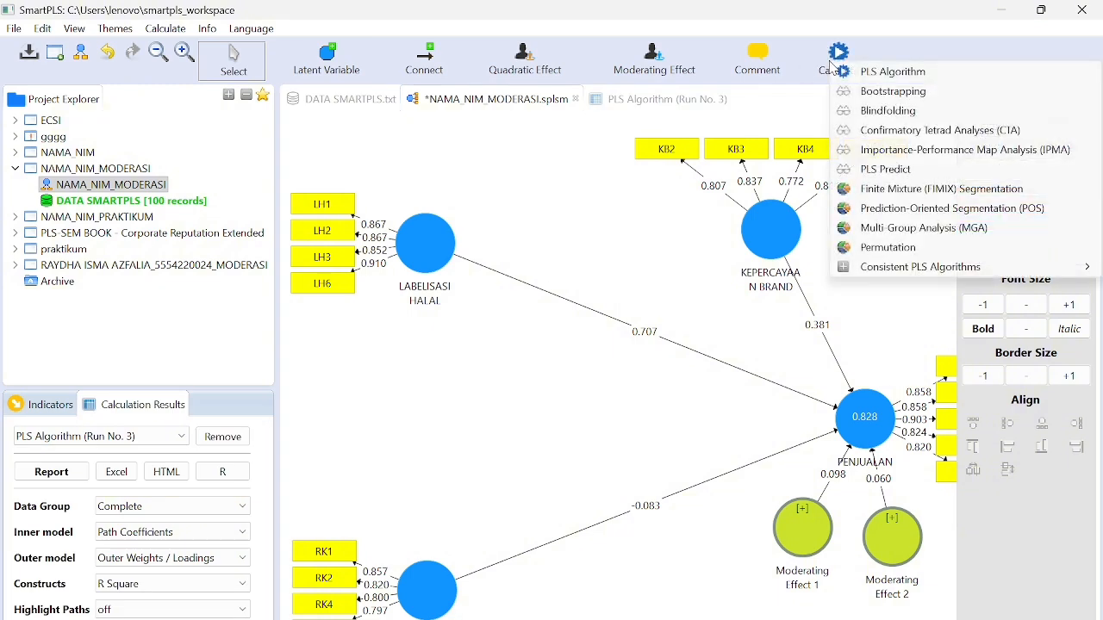
{"action": "left_click", "coordinate": [934, 100]}
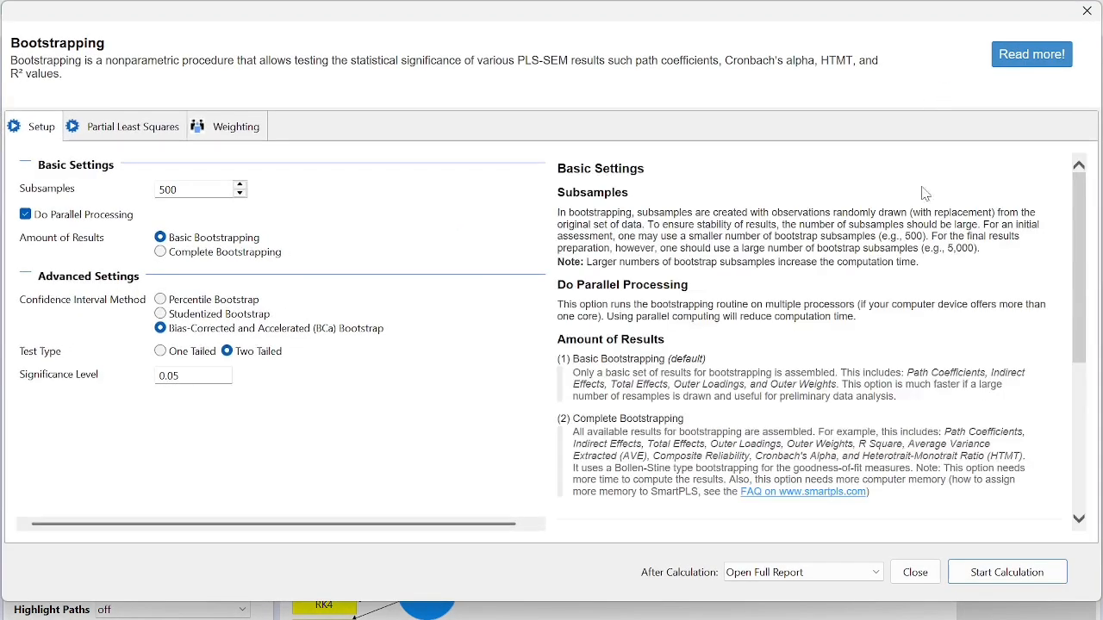
{"action": "left_click", "coordinate": [981, 575]}
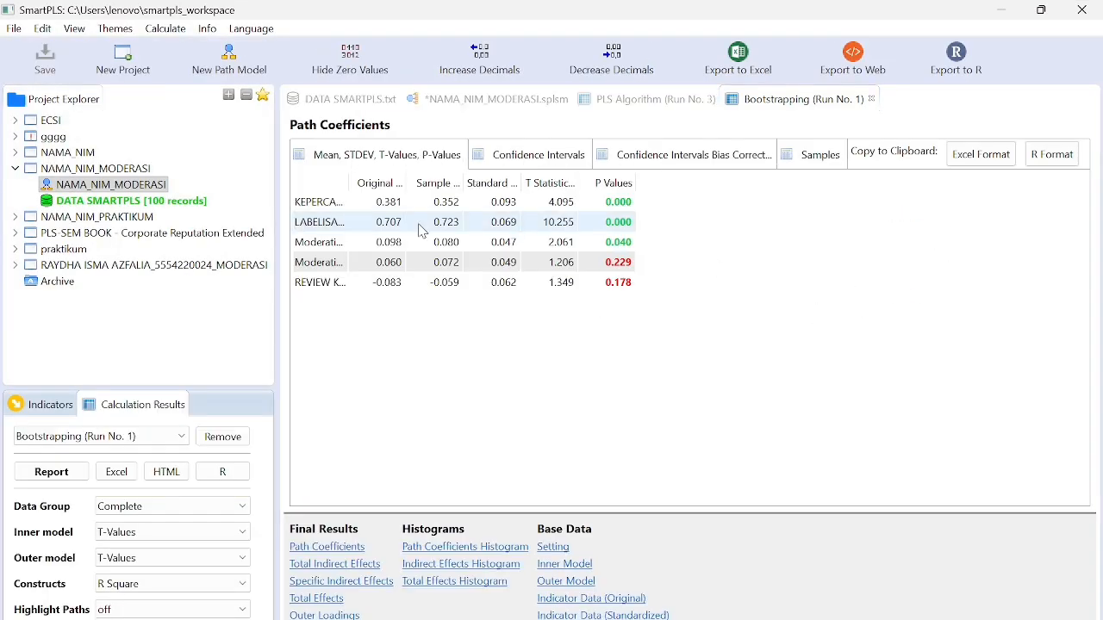
{"action": "left_click", "coordinate": [352, 182]}
{"action": "left_click_drag", "start_coordinate": [352, 182], "coordinate": [490, 259]}
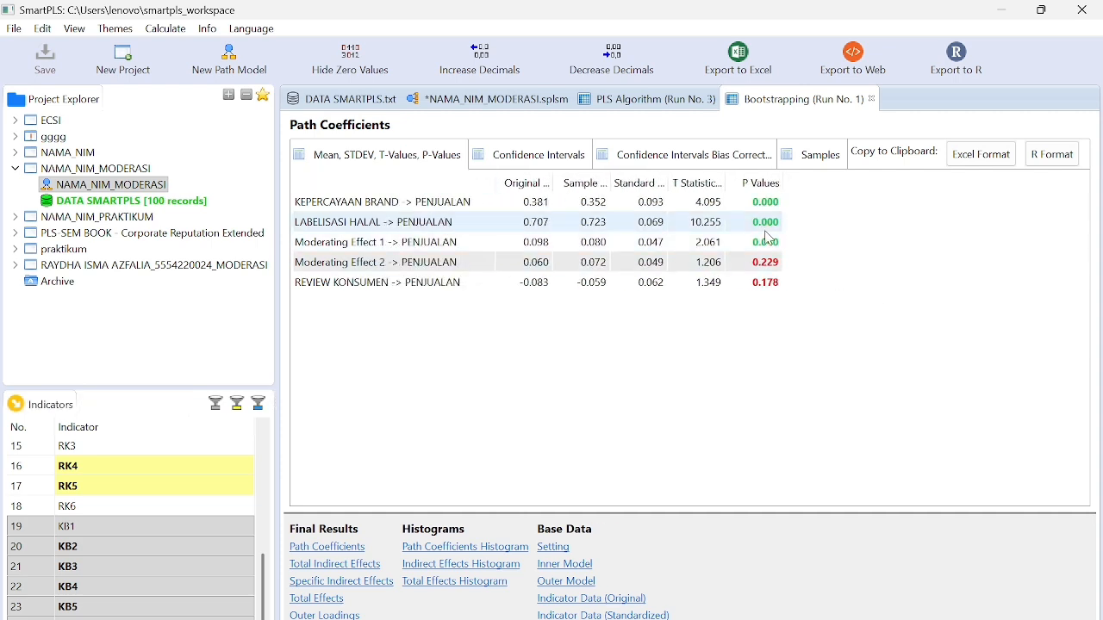
- View the bootstrapped T-values on the NAMA_NIM_MODERASI path model, and return to the Bootstrapping (Run No. 1) path coefficients
{"action": "left_click", "coordinate": [555, 107]}
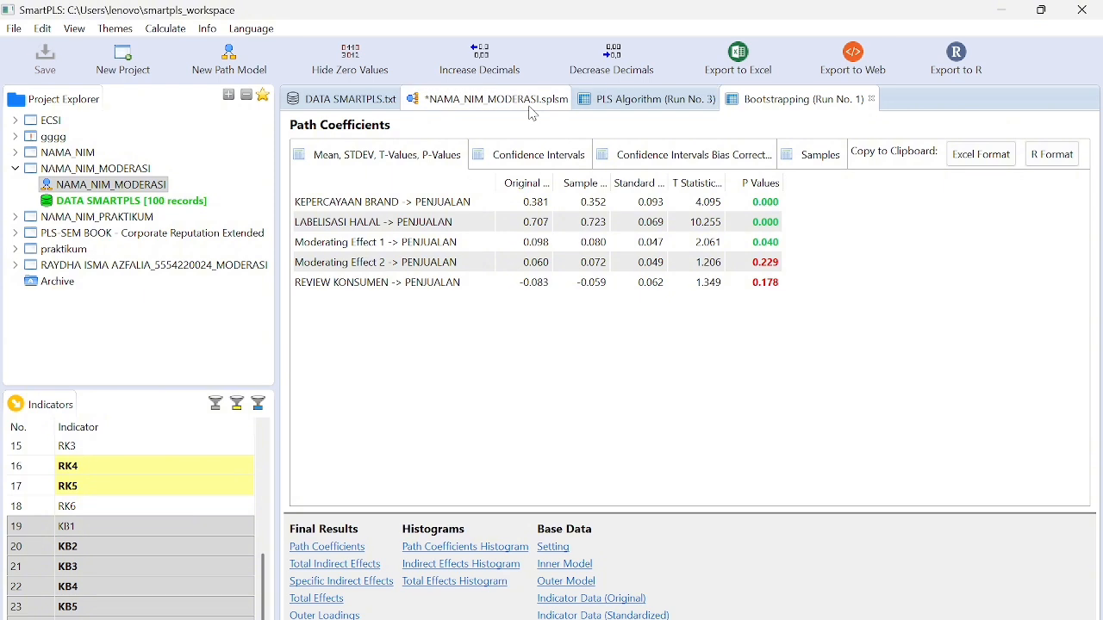
{"action": "left_click", "coordinate": [785, 108]}
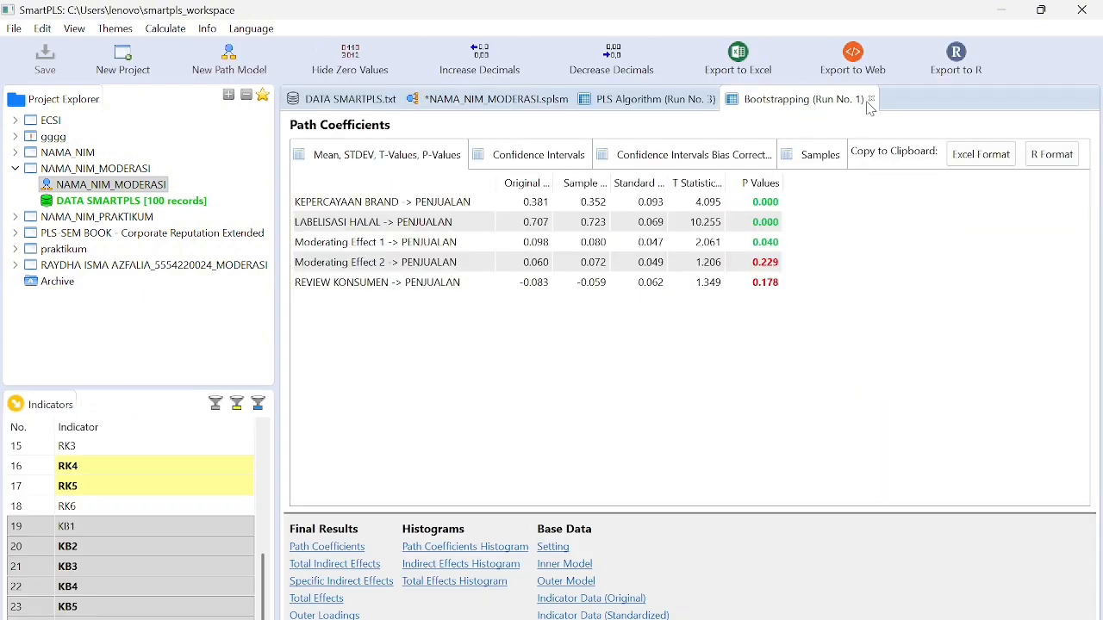
{"action": "left_click", "coordinate": [493, 102]}
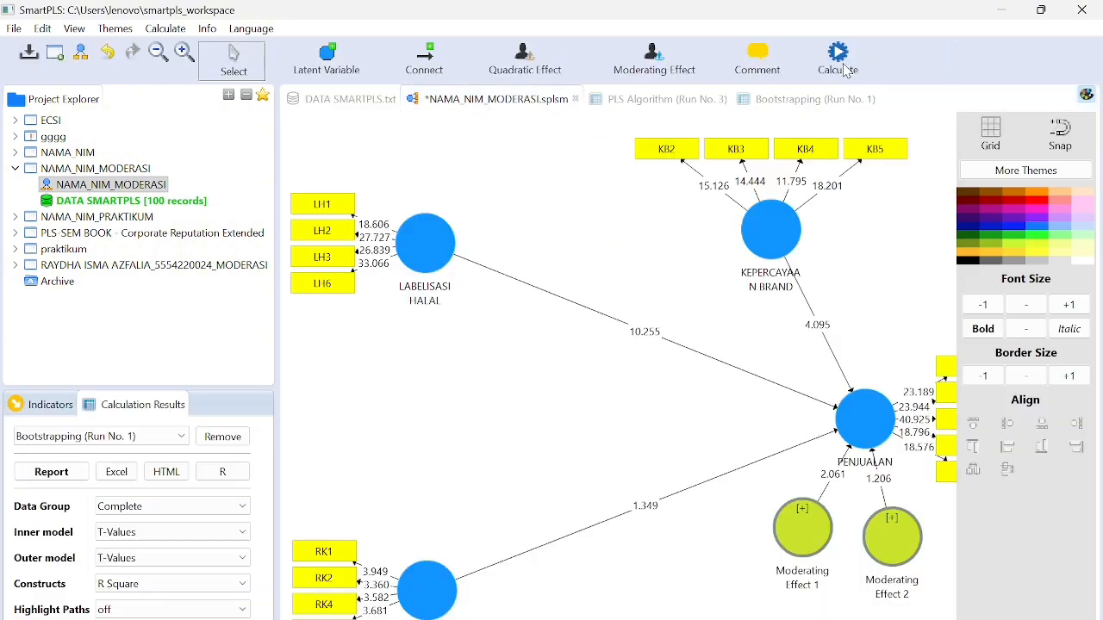
{"action": "left_click", "coordinate": [843, 69]}
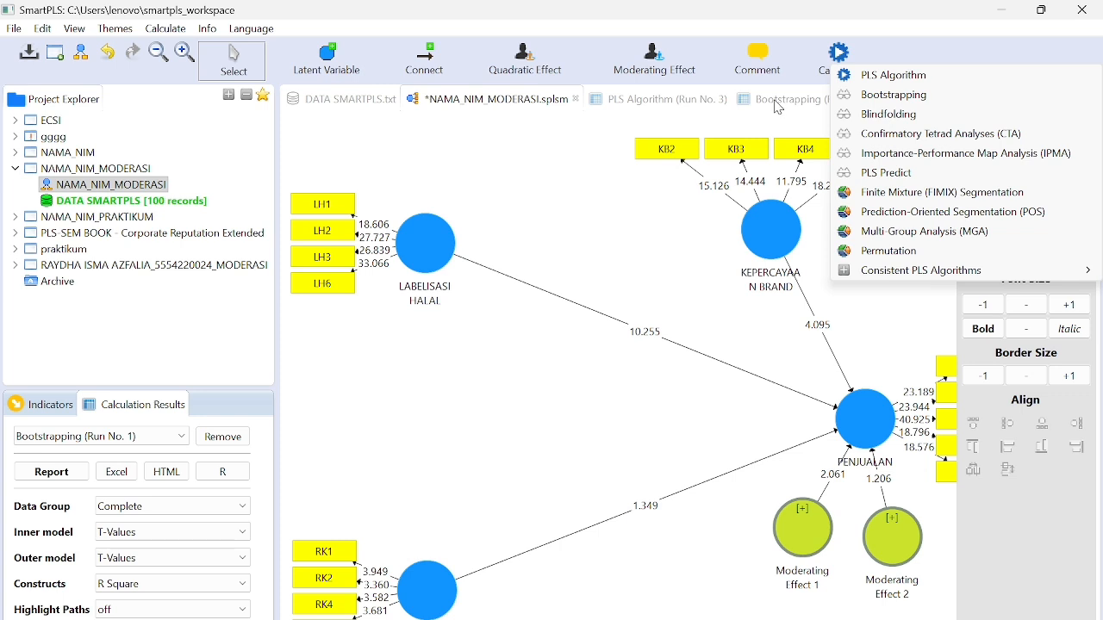
{"action": "left_click", "coordinate": [778, 104]}
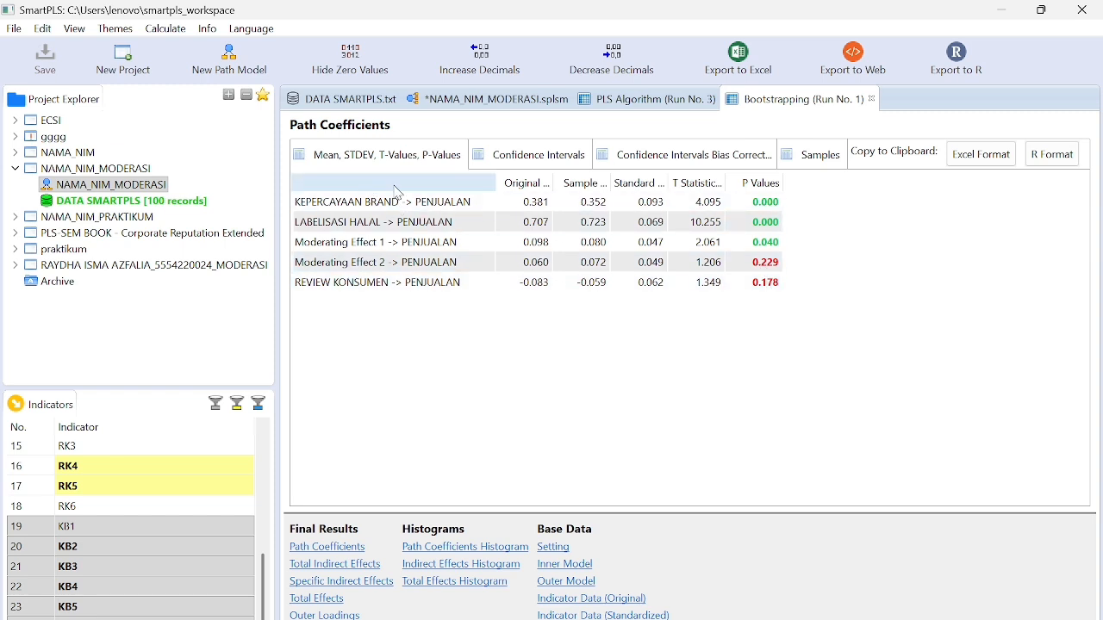
- Copy the Path Coefficients table in Excel format, and examine the REVIEW KONSUMEN, Moderating Effect 1 and Moderating Effect 2 paths to PENJUALAN
{"action": "left_click", "coordinate": [971, 161]}
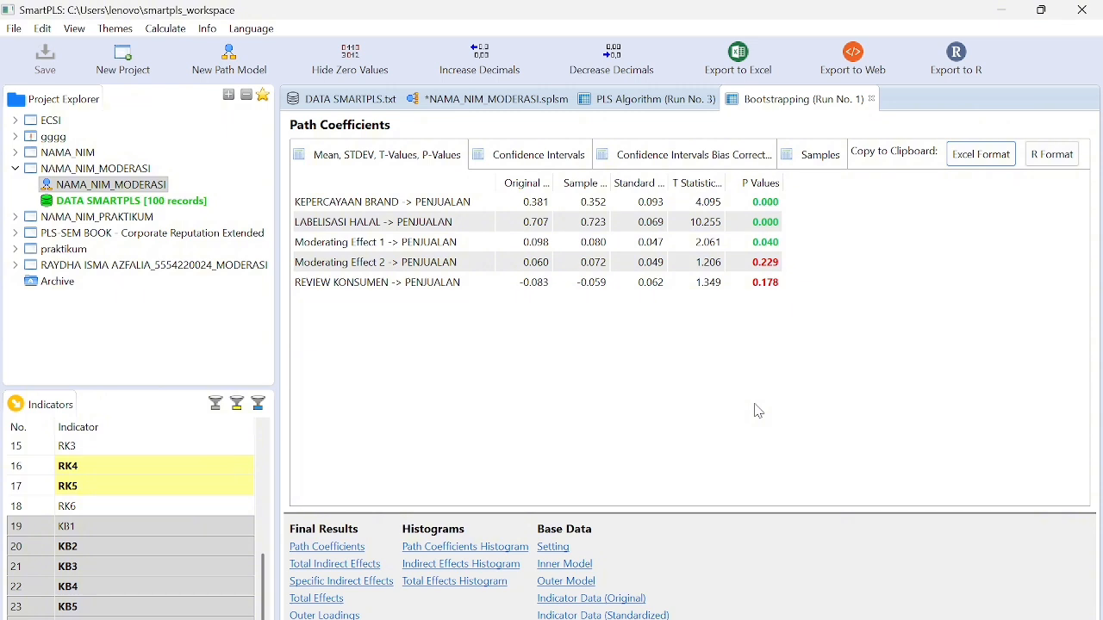
{"action": "left_click", "coordinate": [416, 290]}
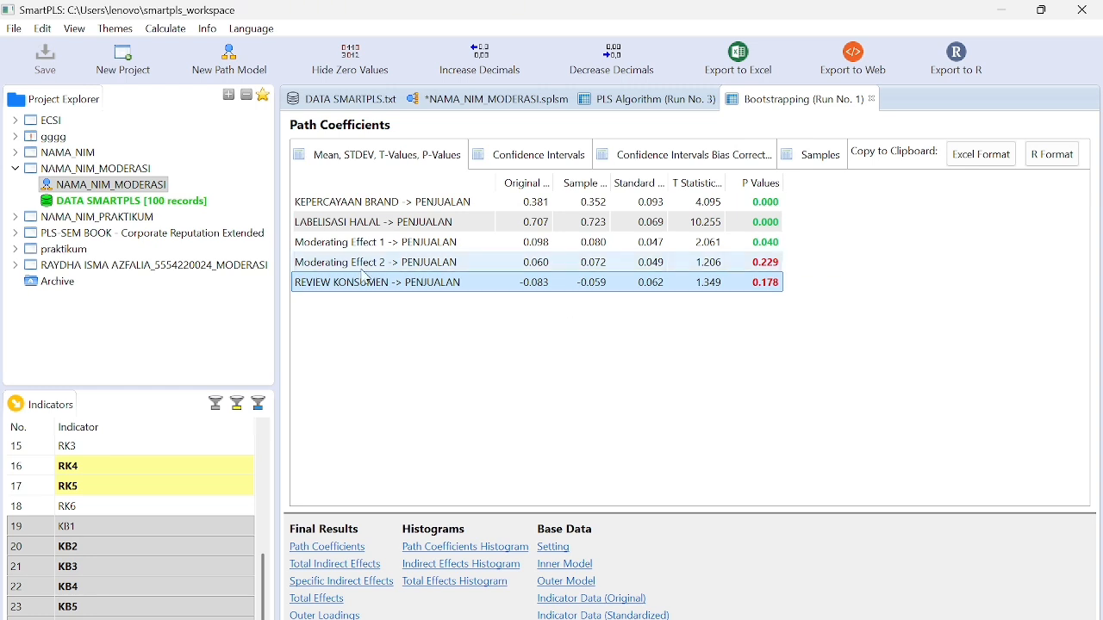
{"action": "left_click", "coordinate": [421, 245]}
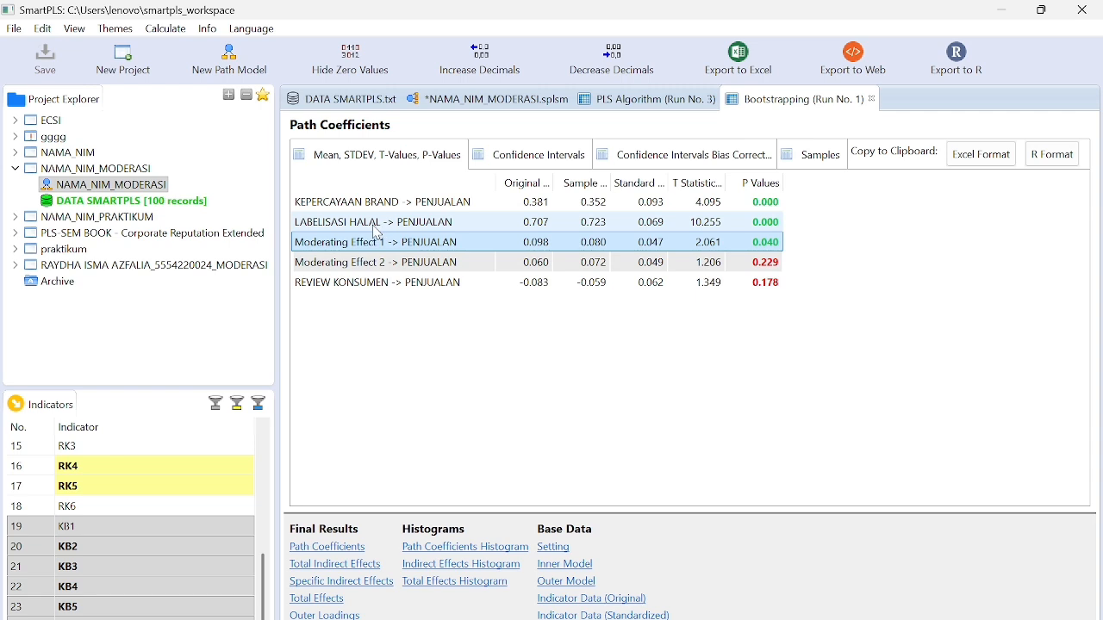
{"action": "left_click", "coordinate": [465, 270]}
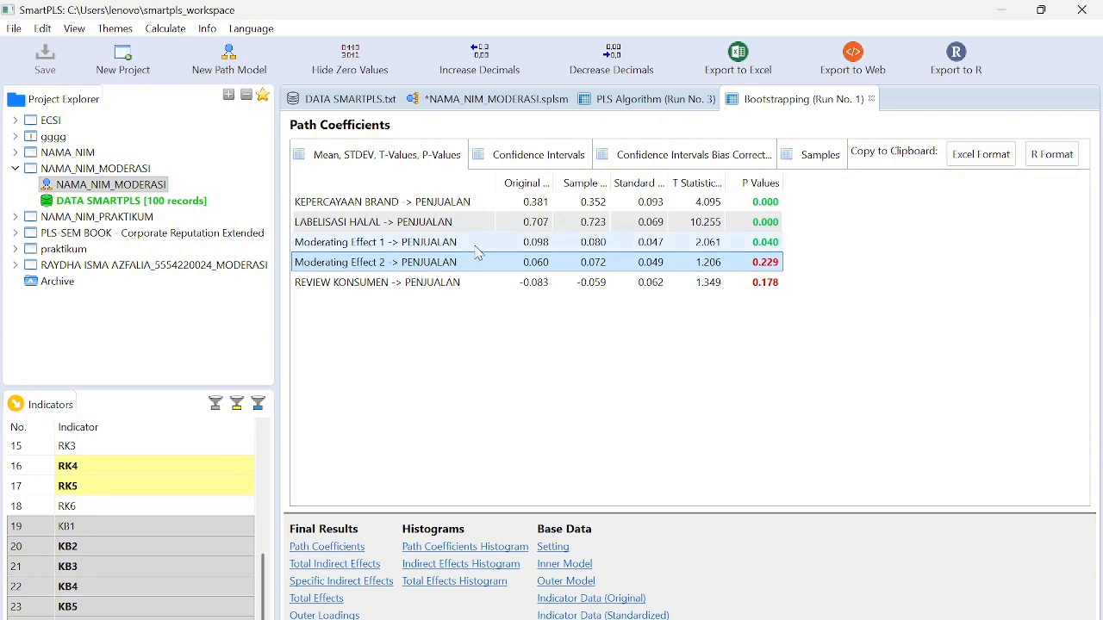
- Compare the T statistics and P values of the Moderating Effect 1, Moderating Effect 2 and REVIEW KONSUMEN paths to PENJUALAN
{"action": "left_click", "coordinate": [476, 246]}
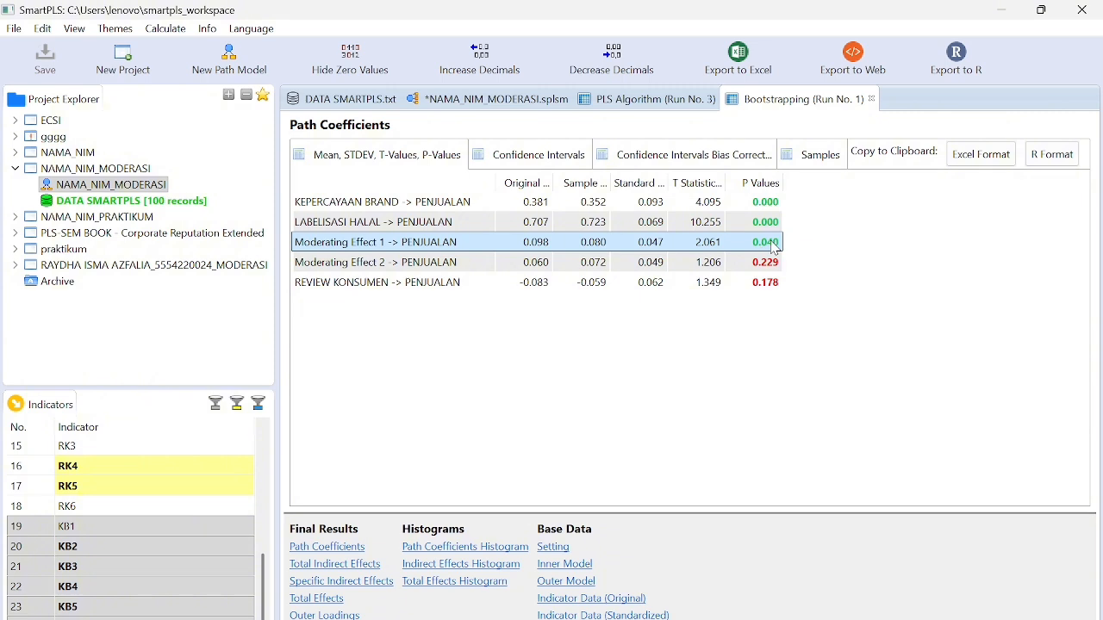
{"action": "left_click", "coordinate": [705, 262]}
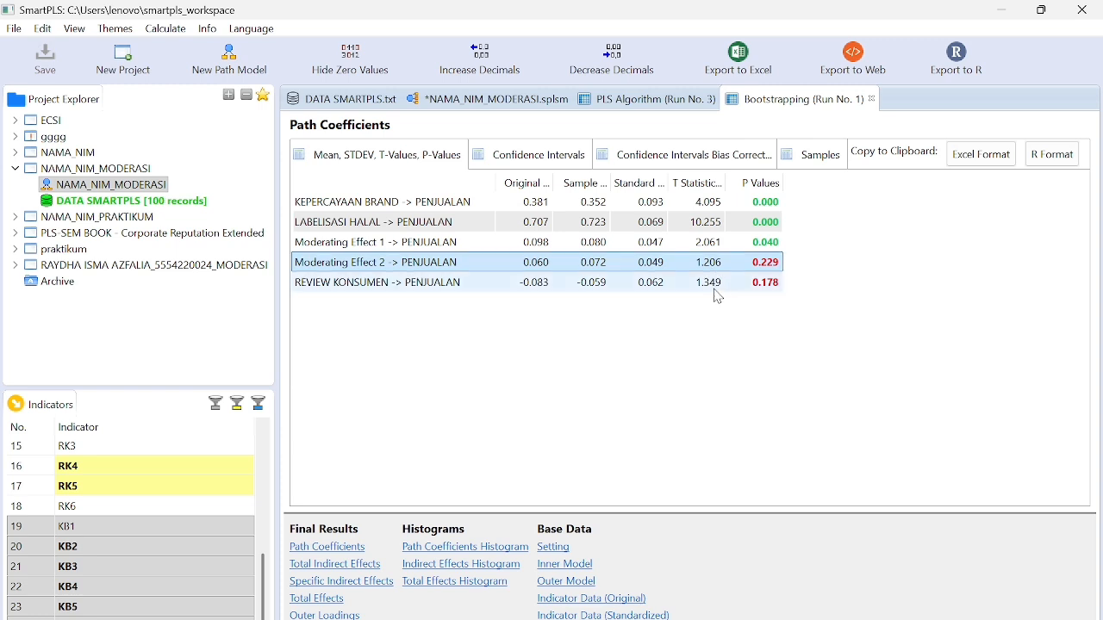
{"action": "left_click", "coordinate": [716, 290]}
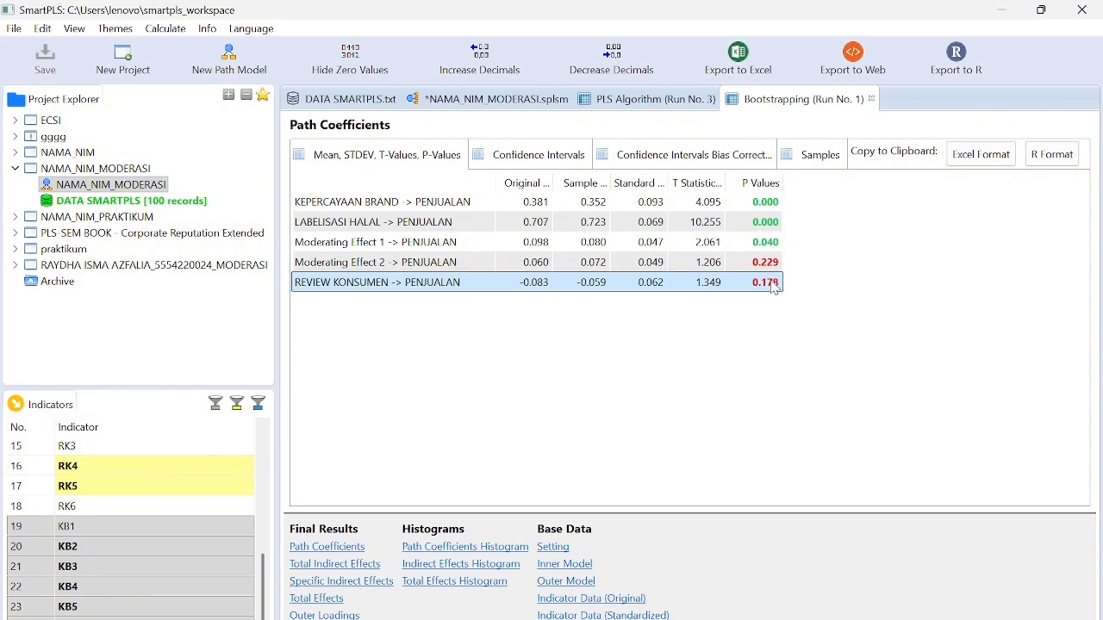
{"action": "left_click", "coordinate": [683, 266]}
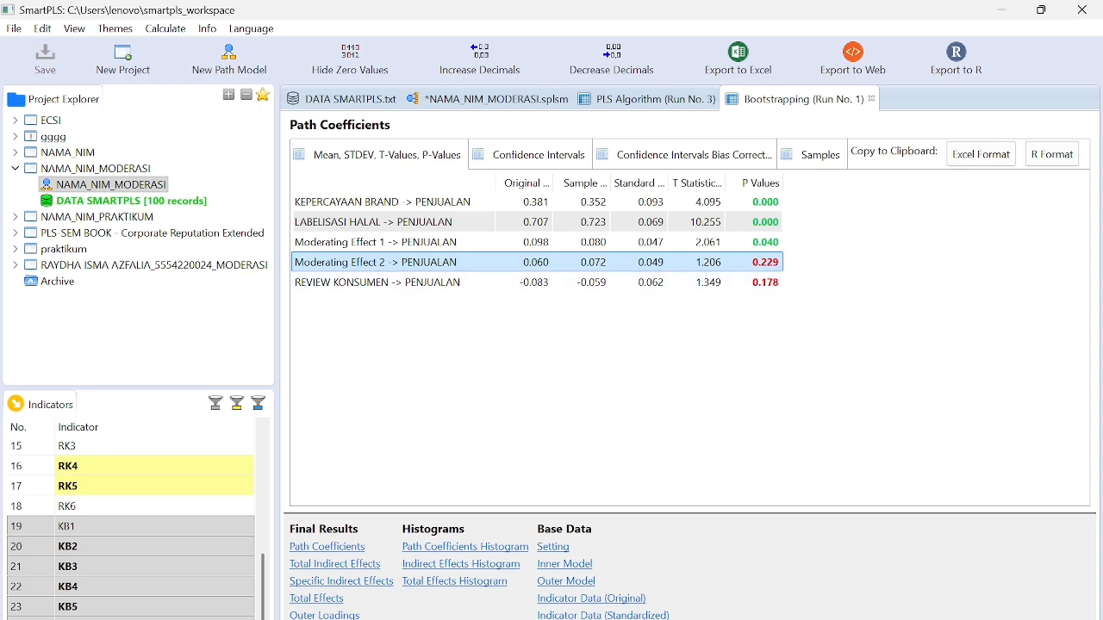
- Switch to the INTERPRETASI SMARTPLS-moderasi Word document and read the direct hypothesis table and its interpretations through to Moderating Effect 1 and 2
{"action": "left_click", "coordinate": [491, 617]}
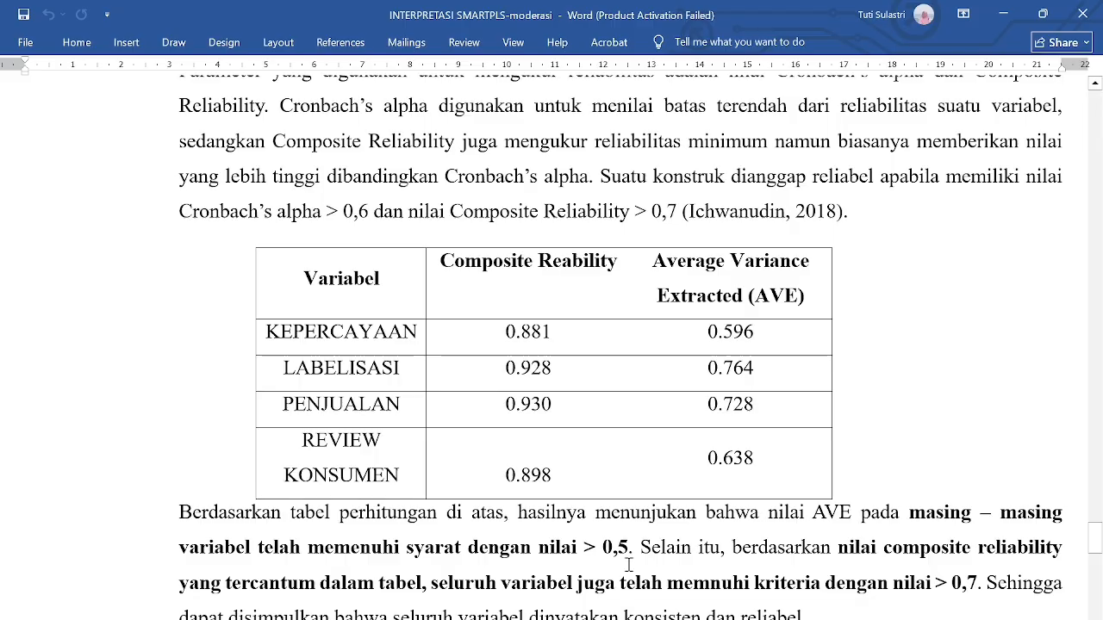
{"action": "scroll", "coordinate": [635, 539], "scroll_direction": "down", "scroll_amount": 1}
{"action": "scroll", "coordinate": [635, 539], "scroll_direction": "down", "scroll_amount": 10}
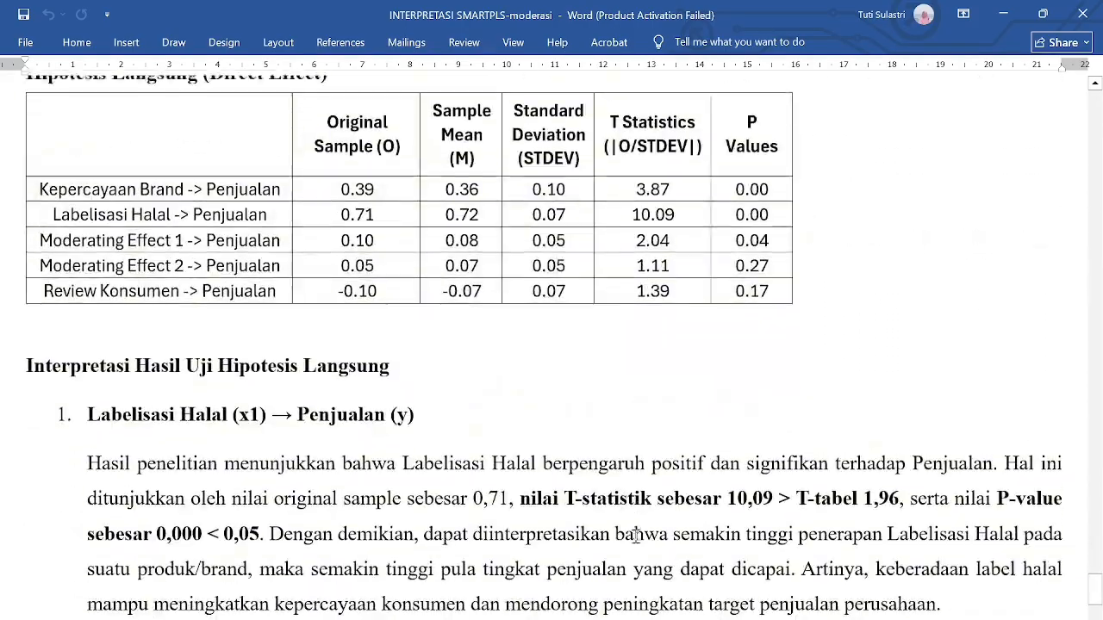
{"action": "scroll", "coordinate": [635, 538], "scroll_direction": "down", "scroll_amount": 4}
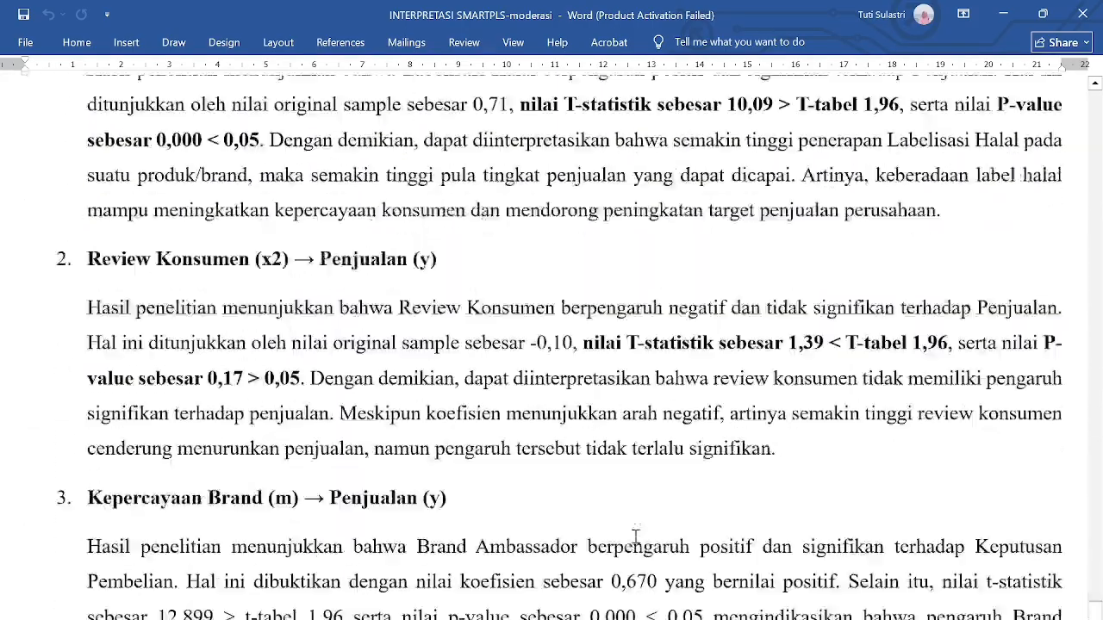
{"action": "scroll", "coordinate": [635, 536], "scroll_direction": "up", "scroll_amount": 6}
{"action": "scroll", "coordinate": [635, 536], "scroll_direction": "down", "scroll_amount": 3}
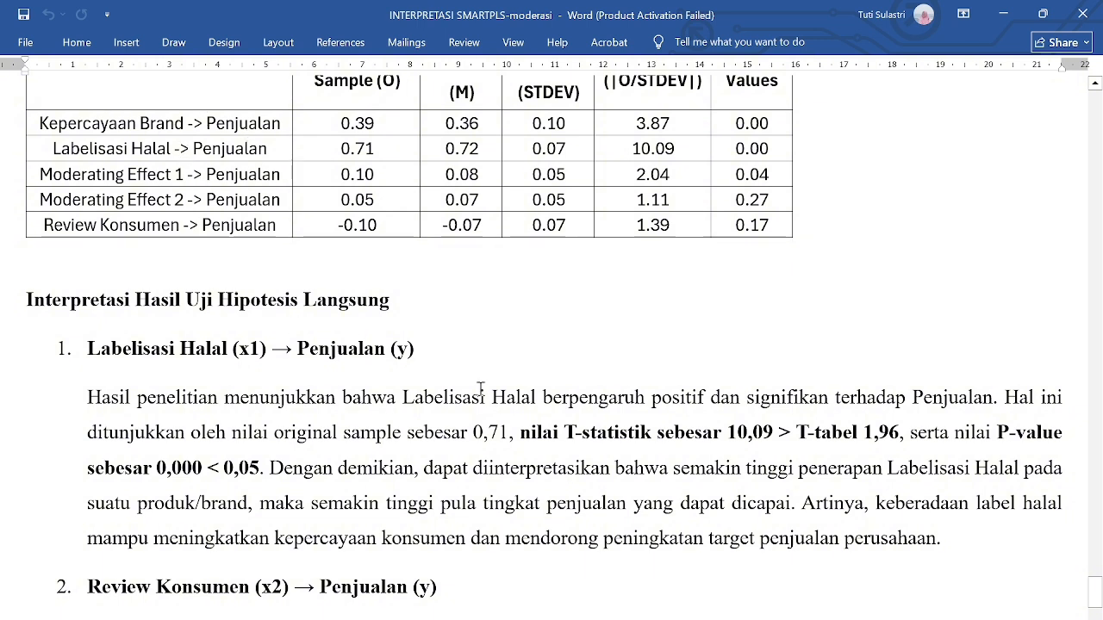
{"action": "scroll", "coordinate": [480, 389], "scroll_direction": "down", "scroll_amount": 5}
{"action": "scroll", "coordinate": [480, 389], "scroll_direction": "down", "scroll_amount": 8}
{"action": "scroll", "coordinate": [480, 389], "scroll_direction": "down", "scroll_amount": 3}
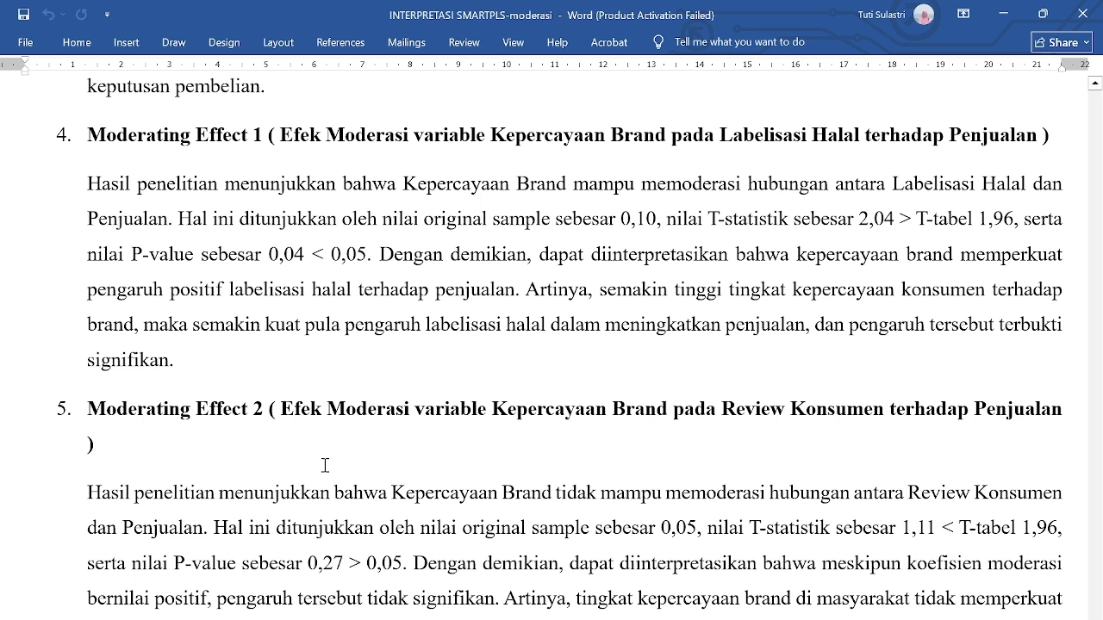
{"action": "scroll", "coordinate": [474, 487], "scroll_direction": "down", "scroll_amount": 1}
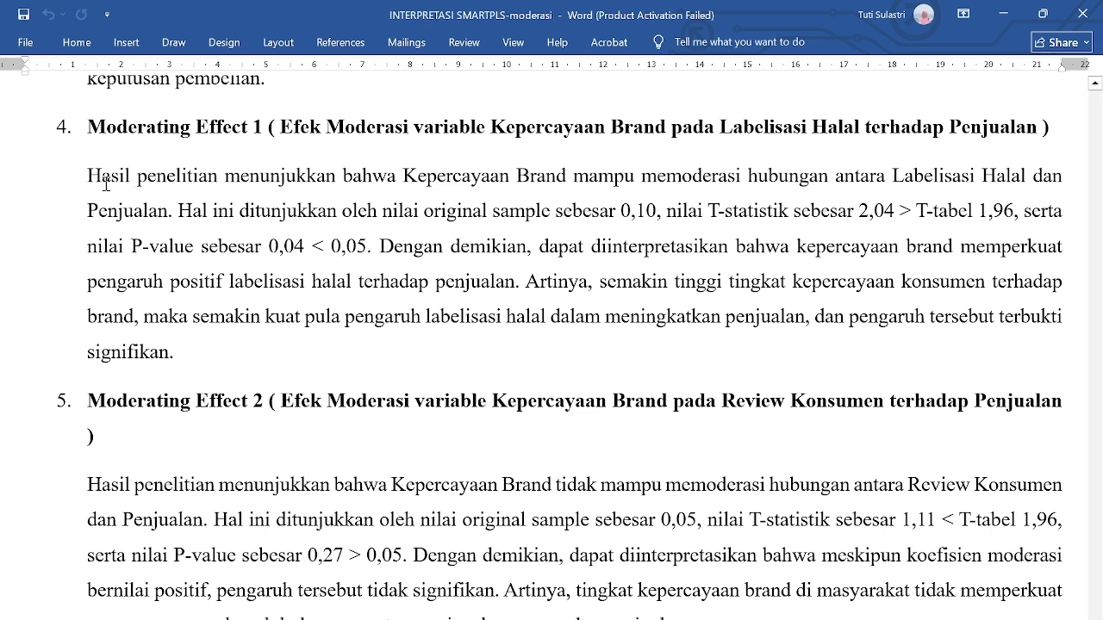
- Highlight the interpretation paragraphs under Moderating Effect 1 and Moderating Effect 2 while reading them
{"action": "left_click_drag", "start_coordinate": [97, 175], "coordinate": [312, 331]}
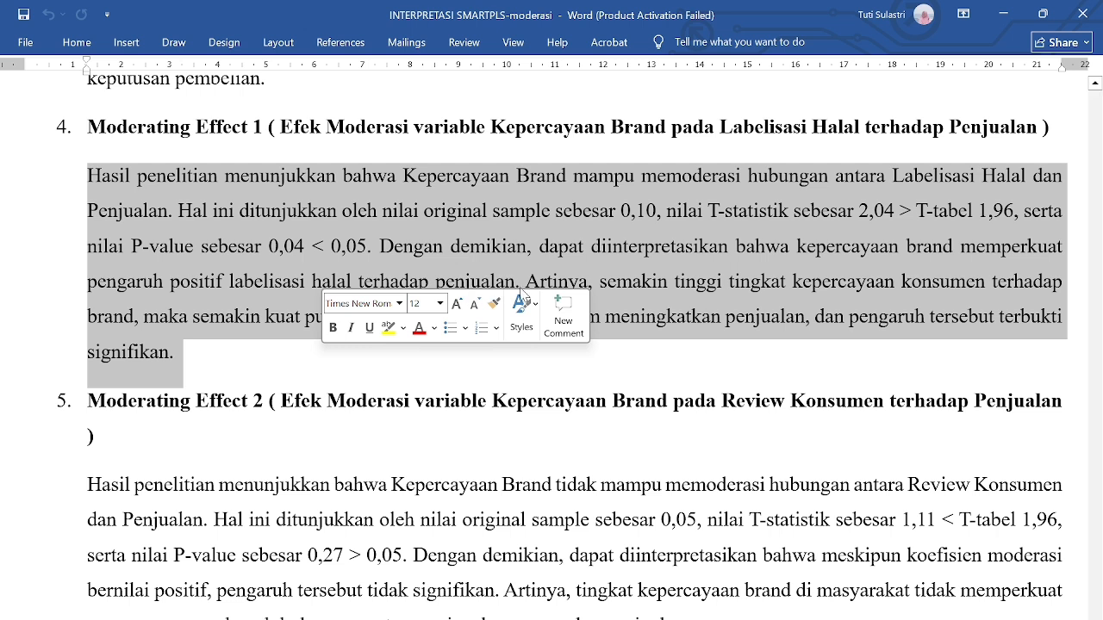
{"action": "left_click", "coordinate": [629, 370]}
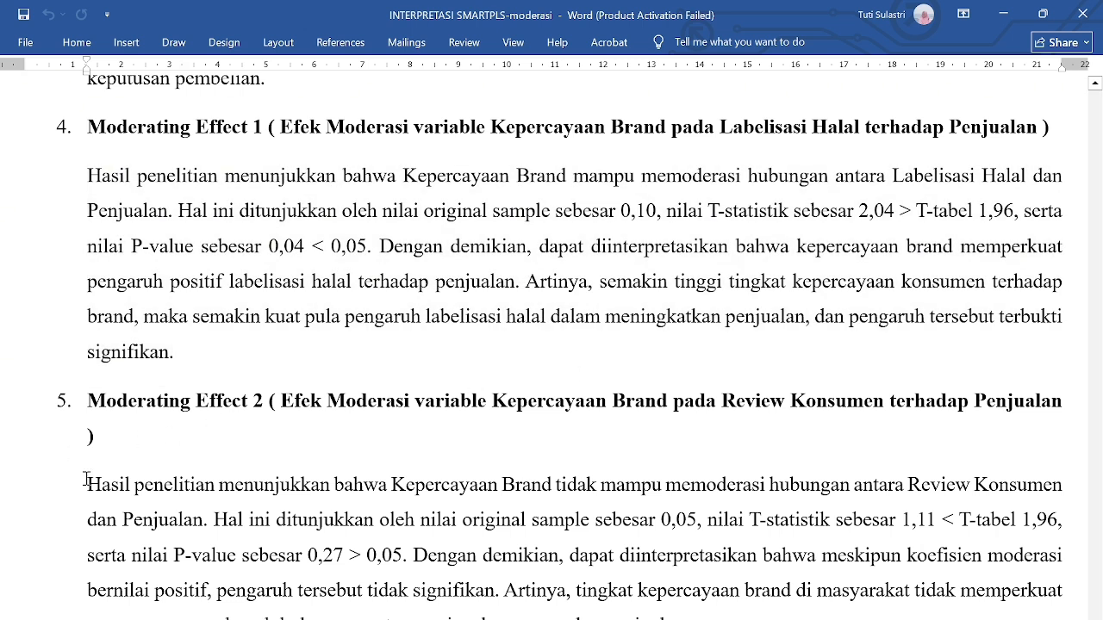
{"action": "left_click_drag", "start_coordinate": [86, 481], "coordinate": [205, 487]}
{"action": "left_click_drag", "start_coordinate": [334, 525], "coordinate": [714, 616]}
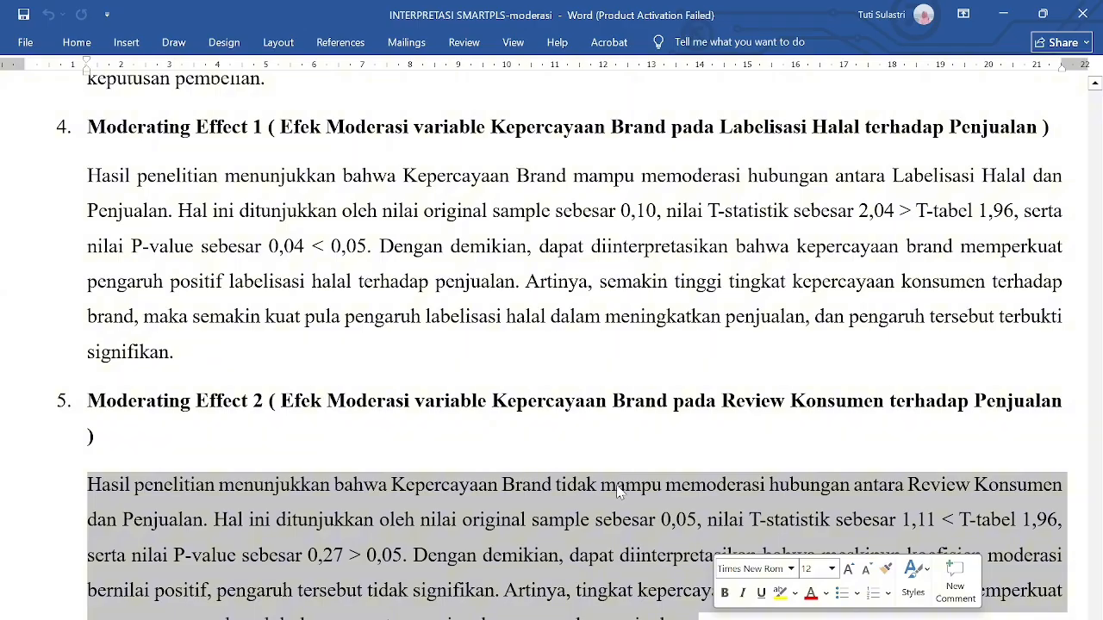
- Go back over the Hipotesis Langsung table and the R Square section under Analisis Inner Model
{"action": "scroll", "coordinate": [617, 486], "scroll_direction": "up", "scroll_amount": 8}
{"action": "scroll", "coordinate": [617, 487], "scroll_direction": "up", "scroll_amount": 8}
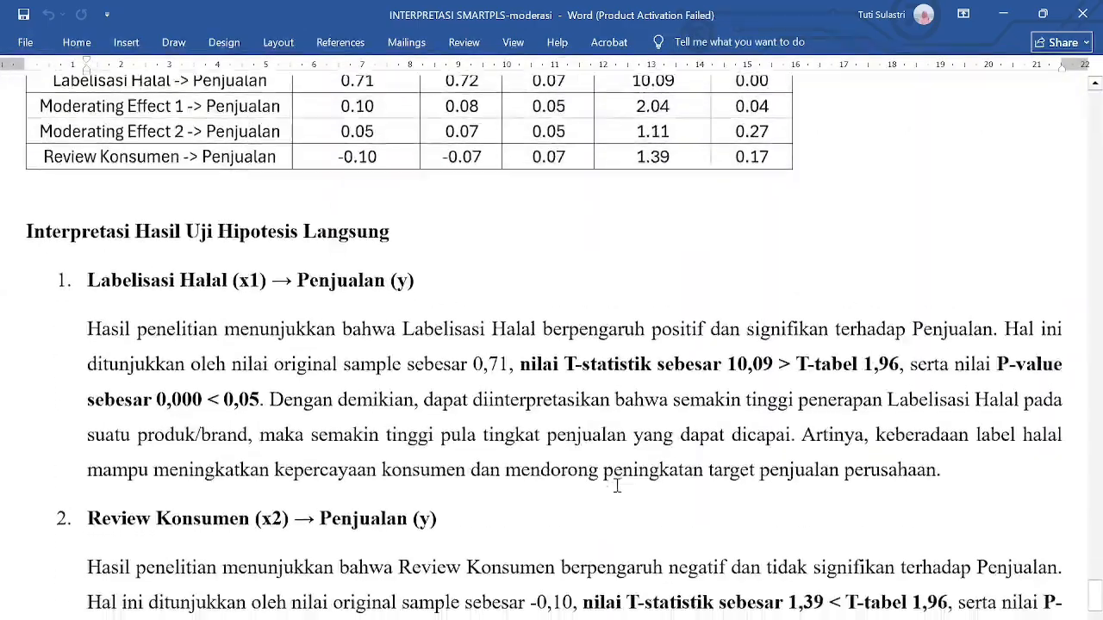
{"action": "scroll", "coordinate": [617, 487], "scroll_direction": "up", "scroll_amount": 1}
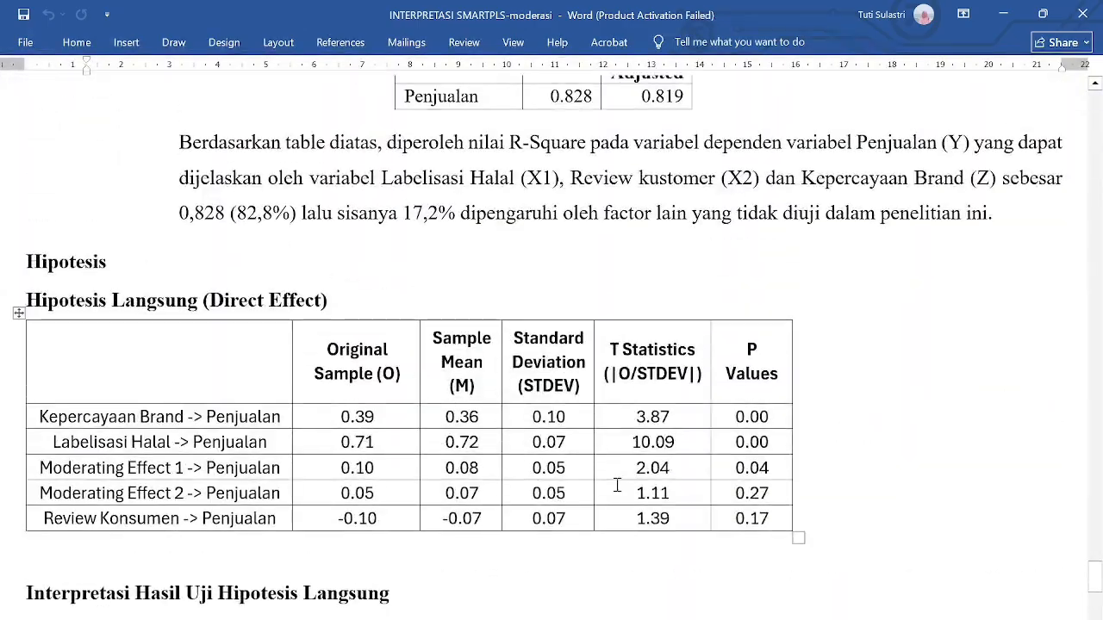
{"action": "scroll", "coordinate": [617, 487], "scroll_direction": "up", "scroll_amount": 3}
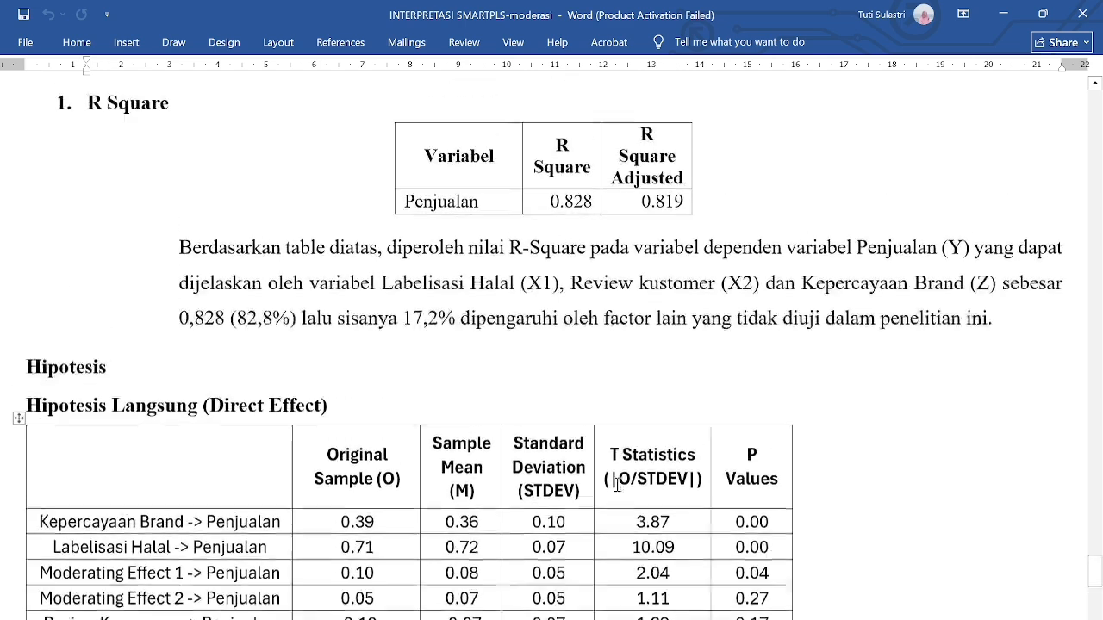
{"action": "scroll", "coordinate": [617, 485], "scroll_direction": "down", "scroll_amount": 3}
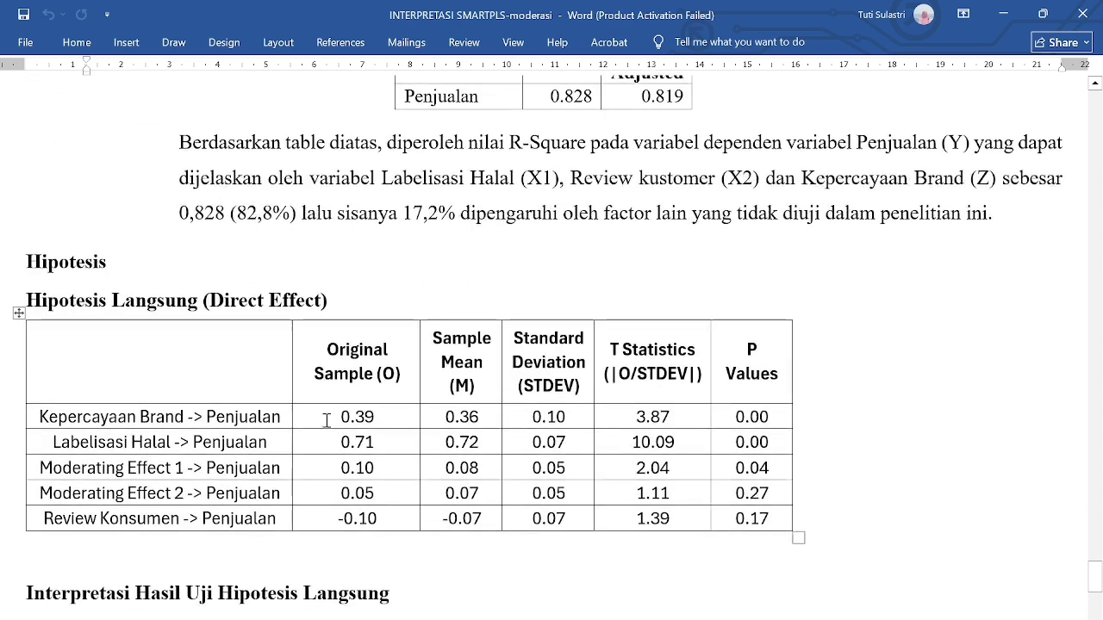
{"action": "scroll", "coordinate": [737, 570], "scroll_direction": "up", "scroll_amount": 5}
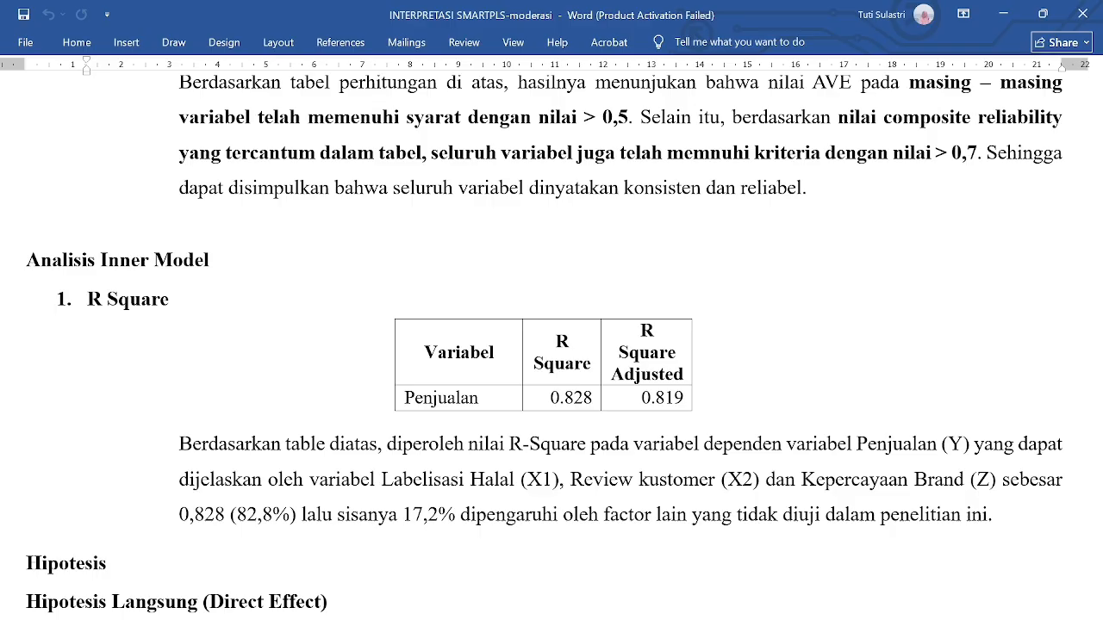
- Switch to SmartPLS, show the R Square results of PLS Algorithm (Run No. 3), and widen both R Square columns
{"action": "left_click", "coordinate": [498, 619]}
{"action": "left_click", "coordinate": [664, 99]}
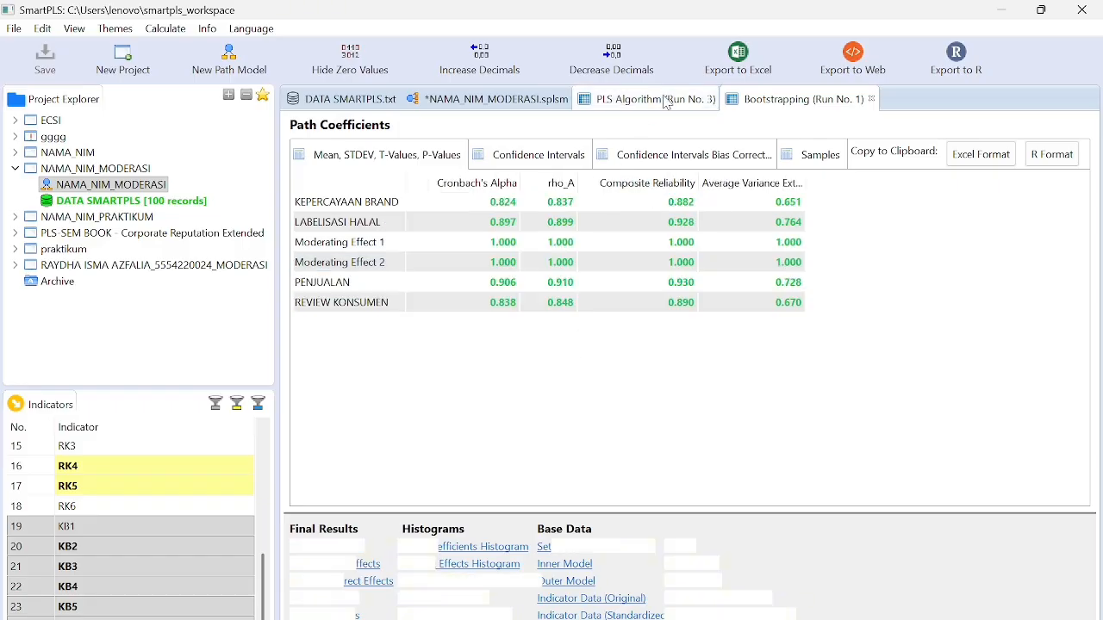
{"action": "left_click", "coordinate": [534, 99]}
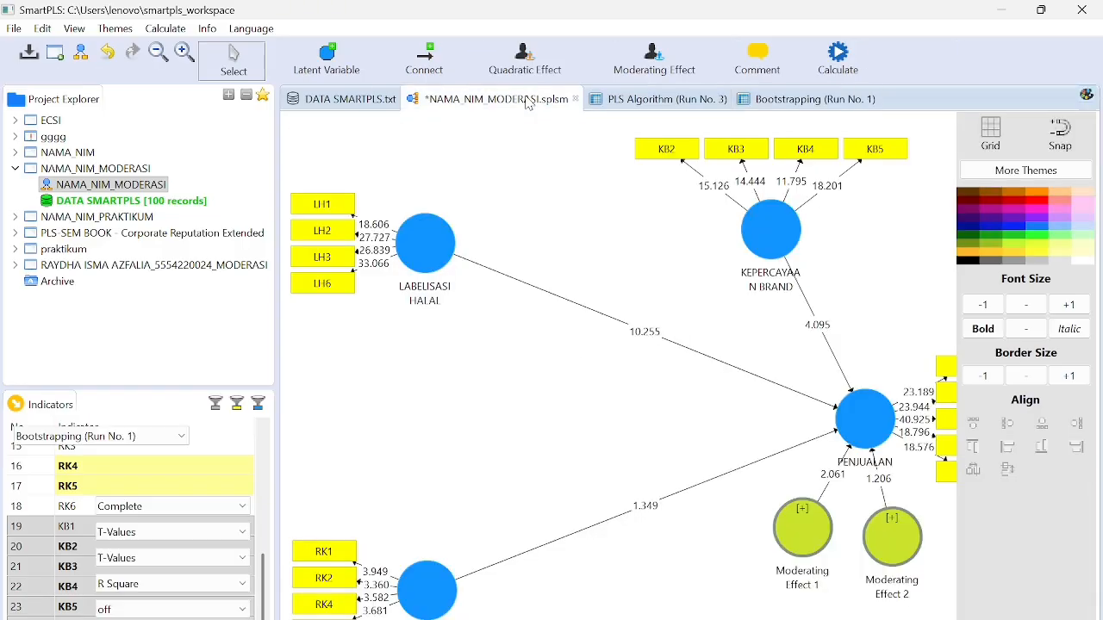
{"action": "left_click", "coordinate": [659, 101]}
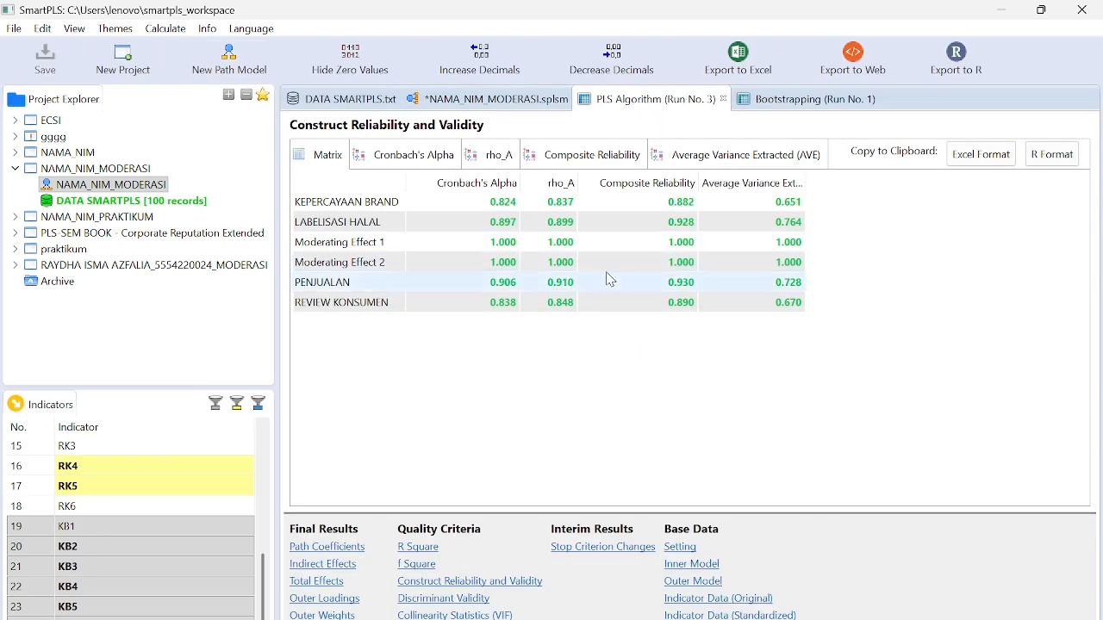
{"action": "left_click", "coordinate": [419, 548]}
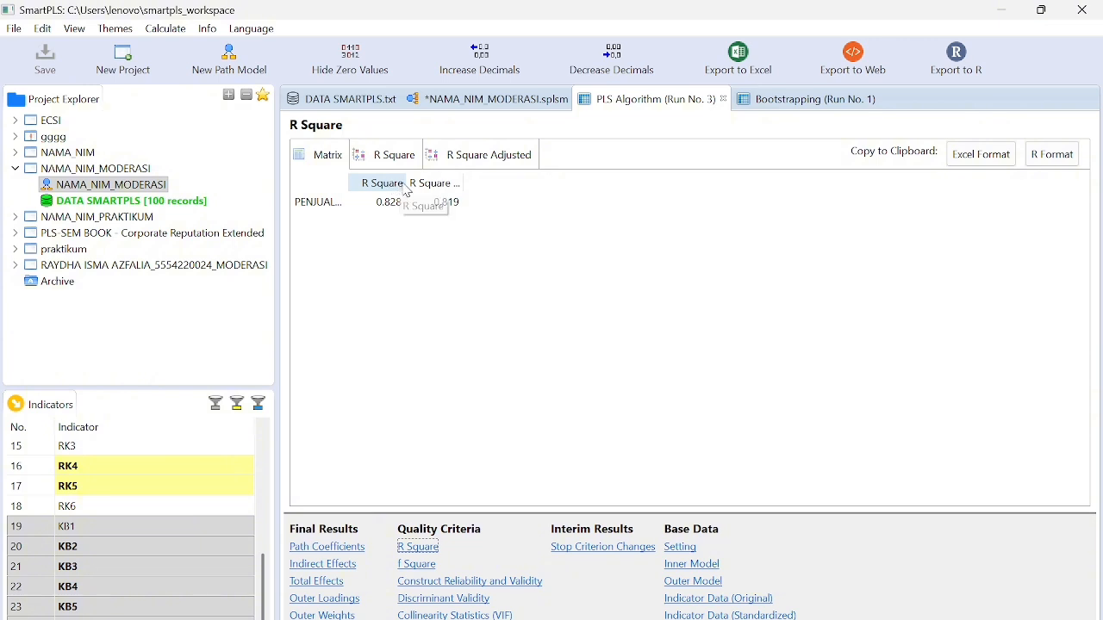
{"action": "left_click_drag", "start_coordinate": [407, 184], "coordinate": [436, 184]}
{"action": "left_click_drag", "start_coordinate": [495, 182], "coordinate": [591, 184]}
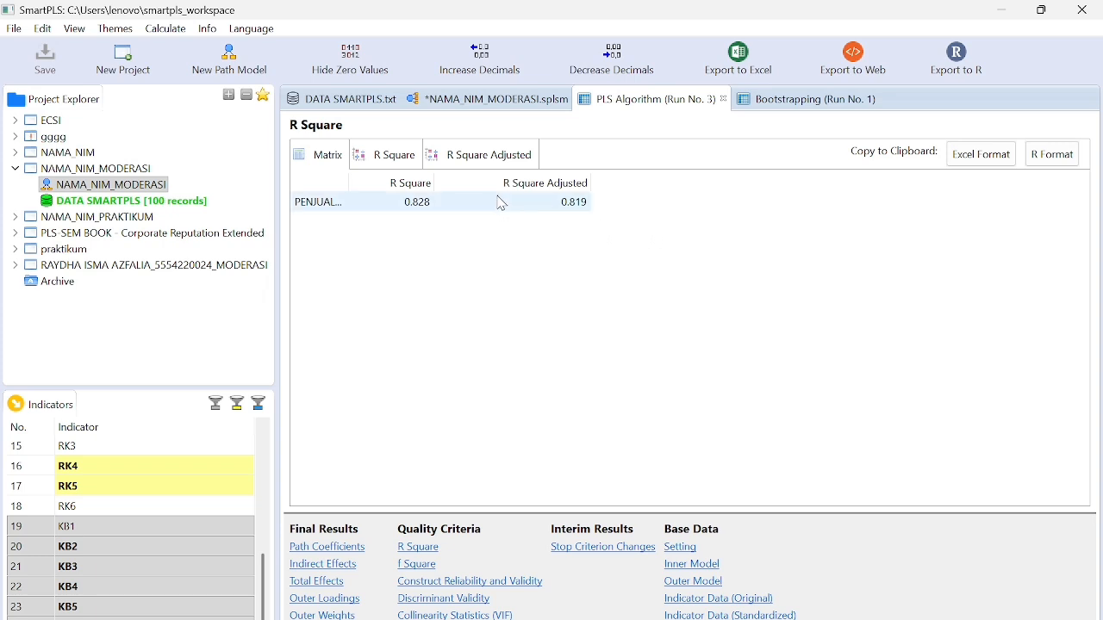
- Copy the R Square table in Excel format and paste it into the Excel workbook Book1 at cell B116
{"action": "left_click", "coordinate": [983, 155]}
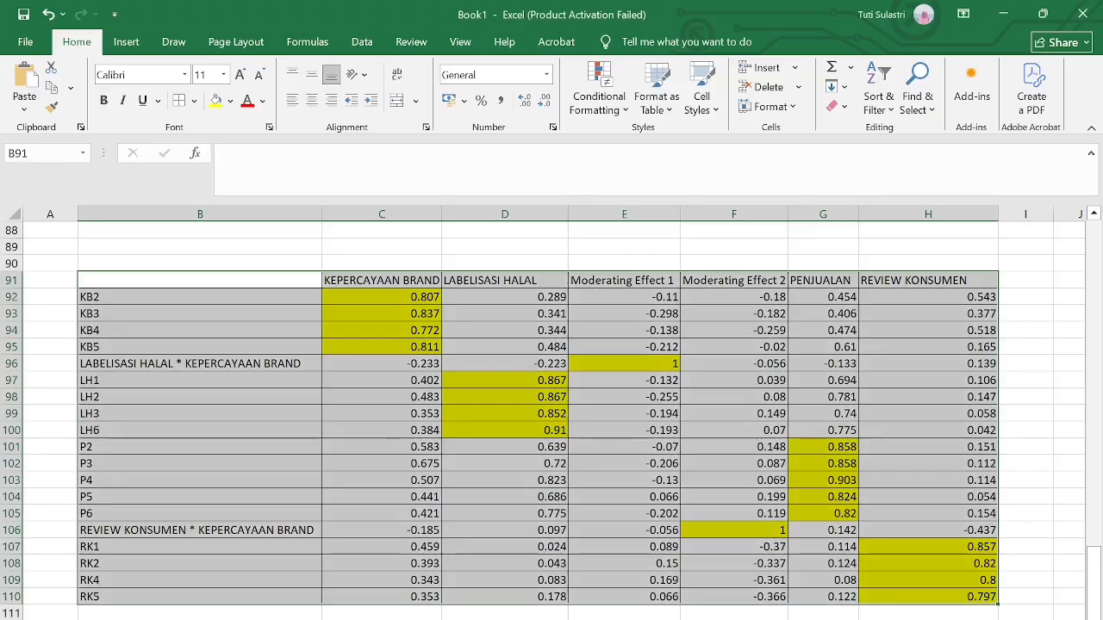
{"action": "scroll", "coordinate": [551, 388], "scroll_direction": "down", "scroll_amount": 3}
{"action": "left_click", "coordinate": [245, 546]}
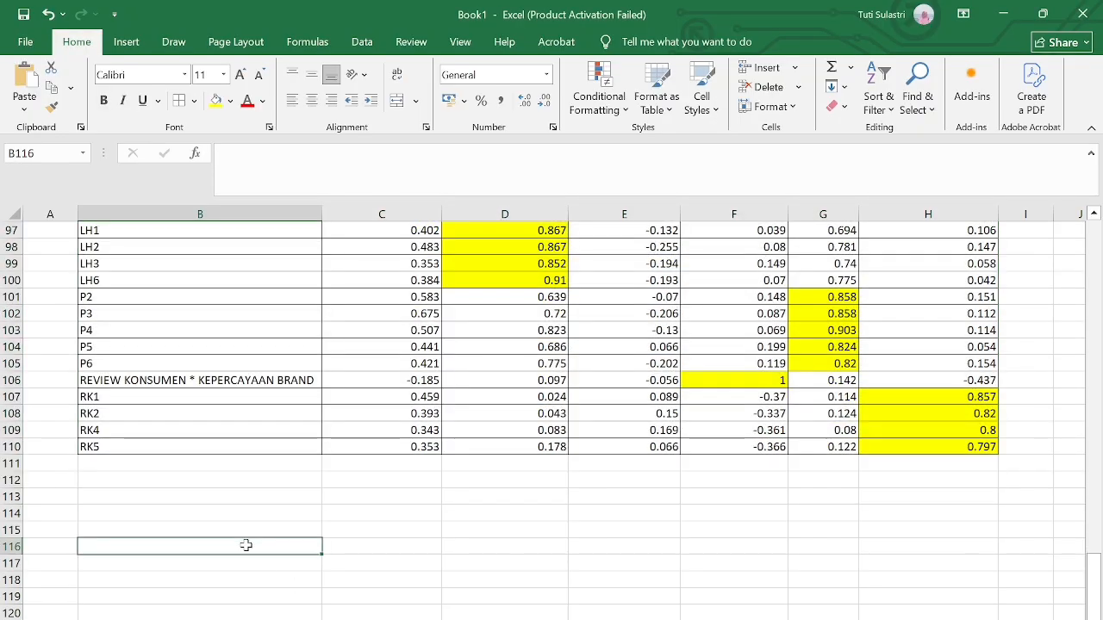
{"action": "type", "text": "R Square\tR Square Adjusted PENJUALAN\t0.828\t0.819"}
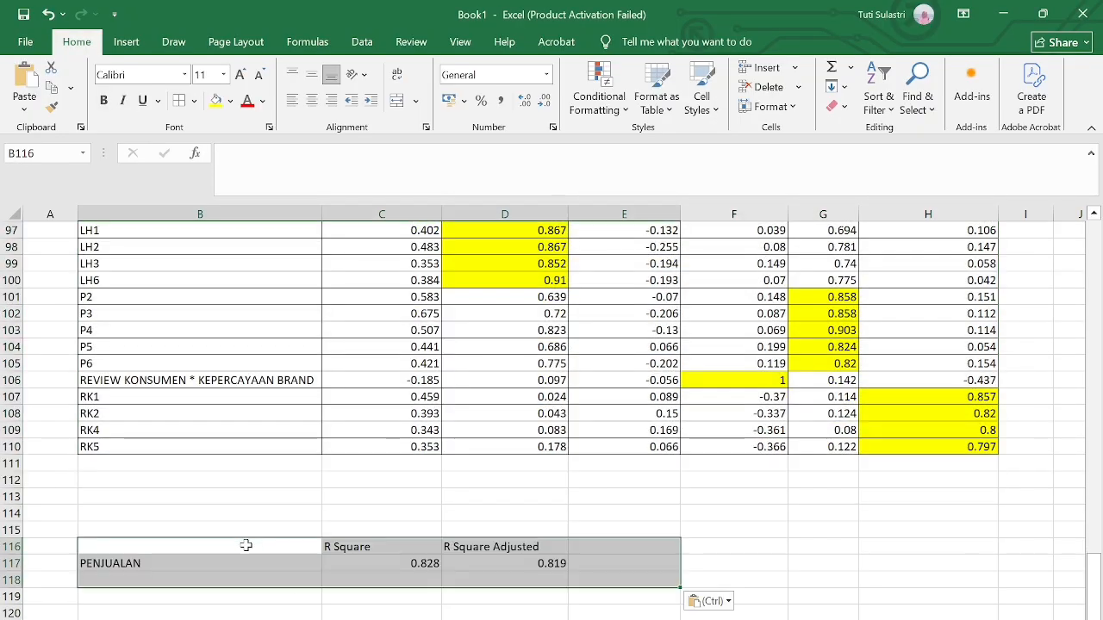
{"action": "left_click", "coordinate": [833, 584]}
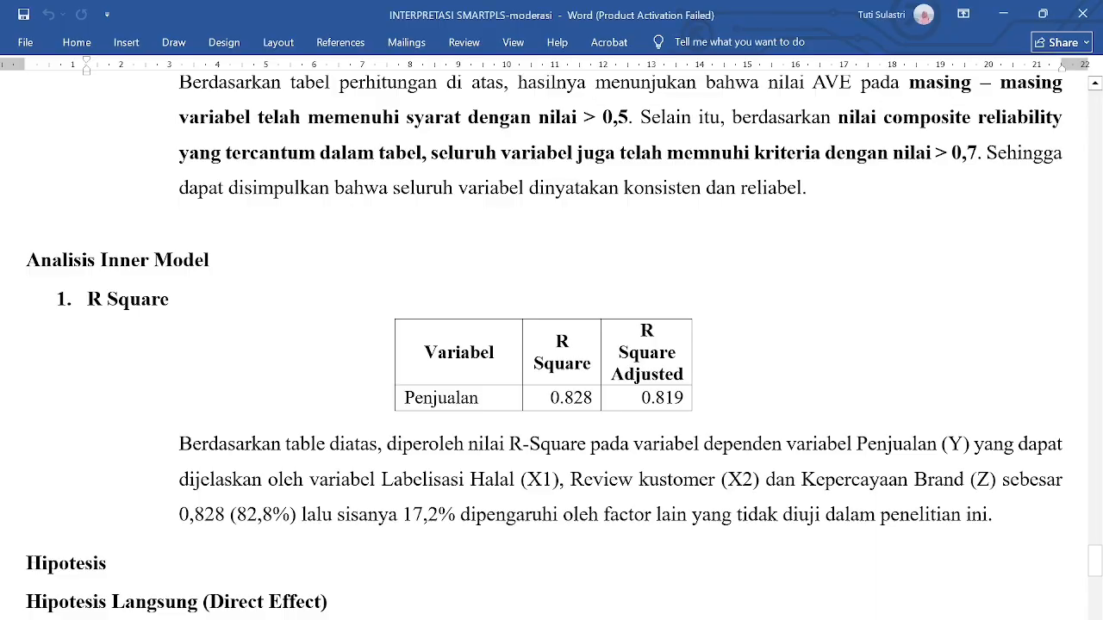
- In the Word document's R Square paragraph, change the Kepercayaan Brand variable symbol from Z to M
{"action": "scroll", "coordinate": [532, 466], "scroll_direction": "down", "scroll_amount": 1}
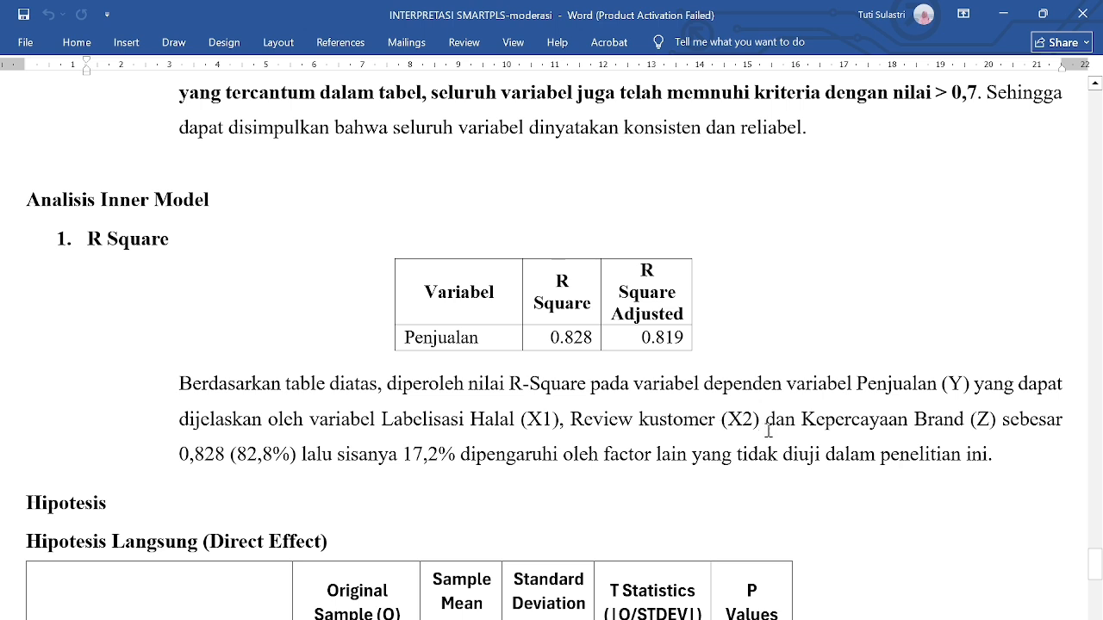
{"action": "left_click", "coordinate": [987, 420]}
{"action": "key", "text": "BackSpace"}
{"action": "type", "text": "M"}
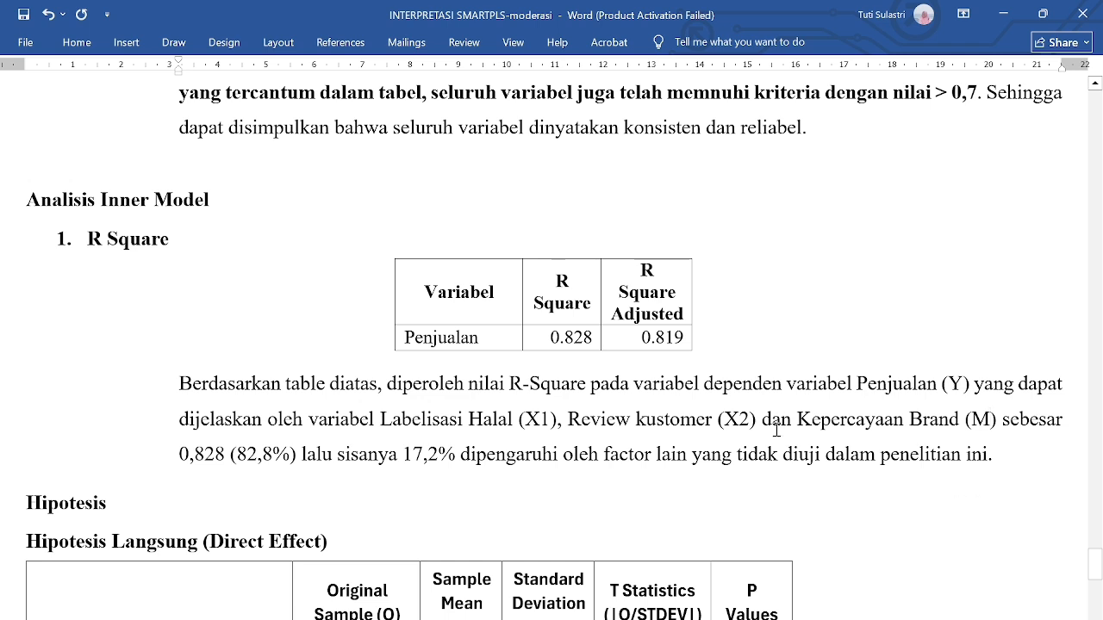
- Compare SmartPLS's Bootstrapping (Run No. 1) path coefficients with the Hipotesis Langsung (Direct Effect) table in the Word document
{"action": "scroll", "coordinate": [761, 428], "scroll_direction": "down", "scroll_amount": 1}
{"action": "scroll", "coordinate": [750, 428], "scroll_direction": "up", "scroll_amount": 2}
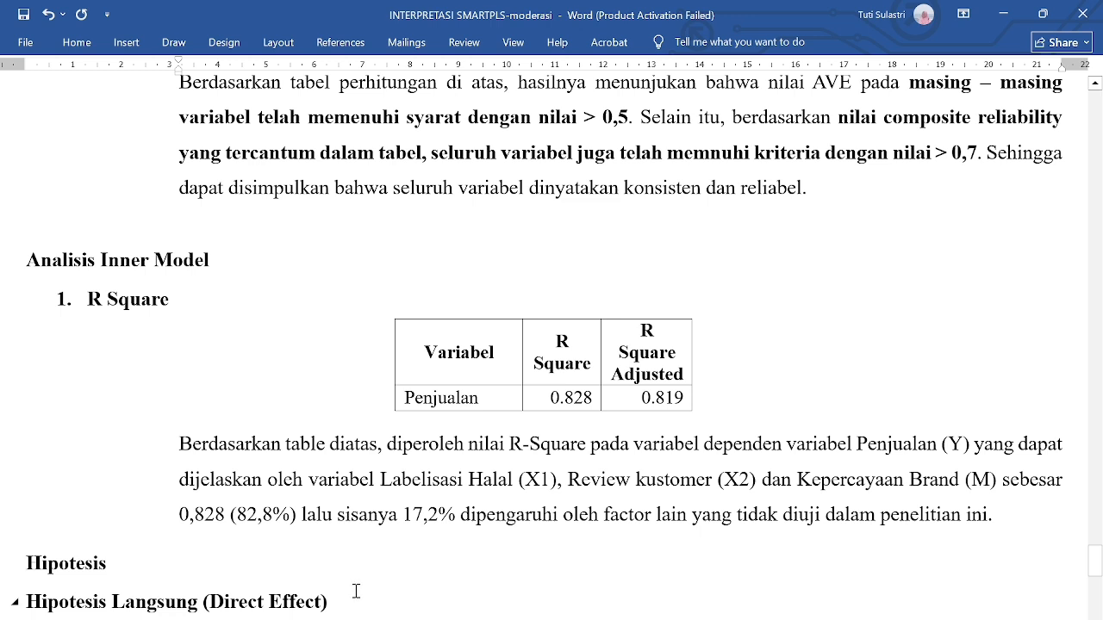
{"action": "scroll", "coordinate": [356, 591], "scroll_direction": "down", "scroll_amount": 6}
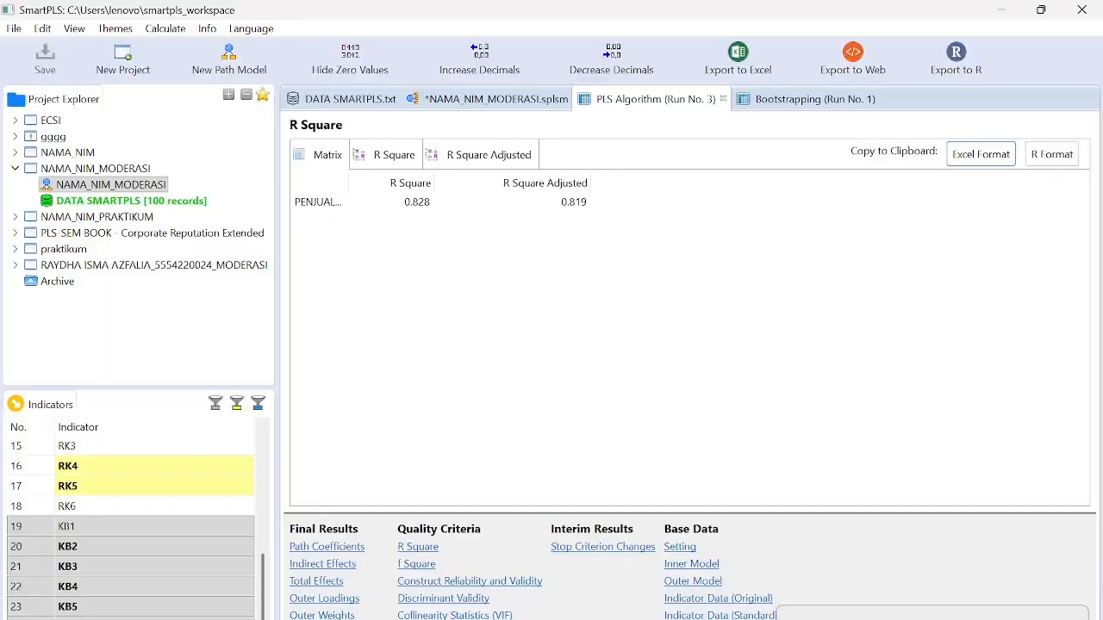
{"action": "left_click", "coordinate": [773, 102]}
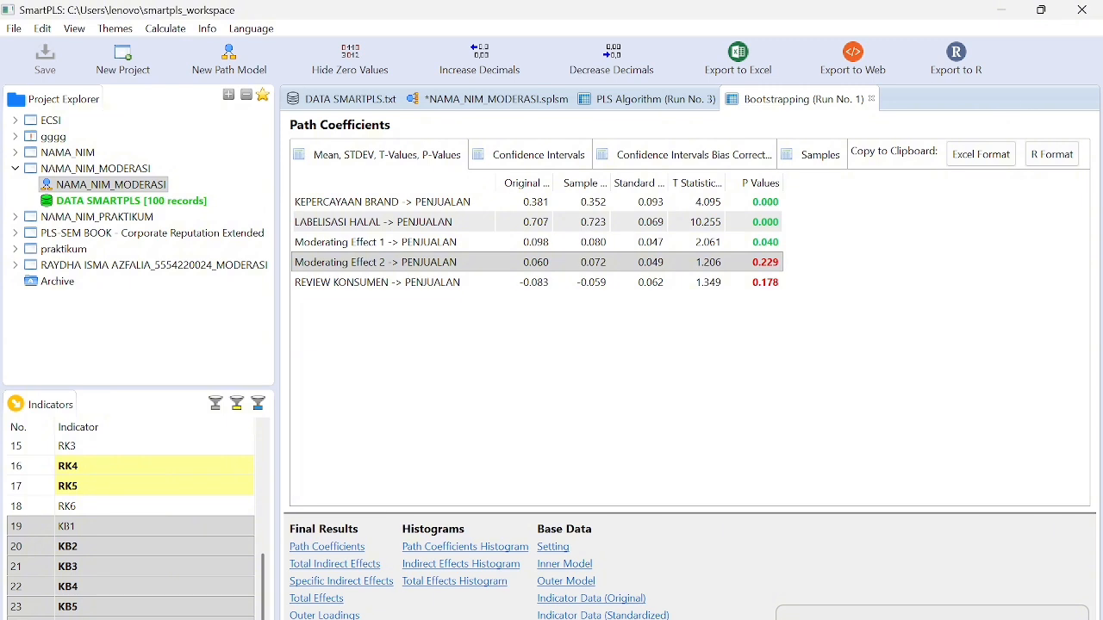
{"action": "left_click", "coordinate": [563, 619]}
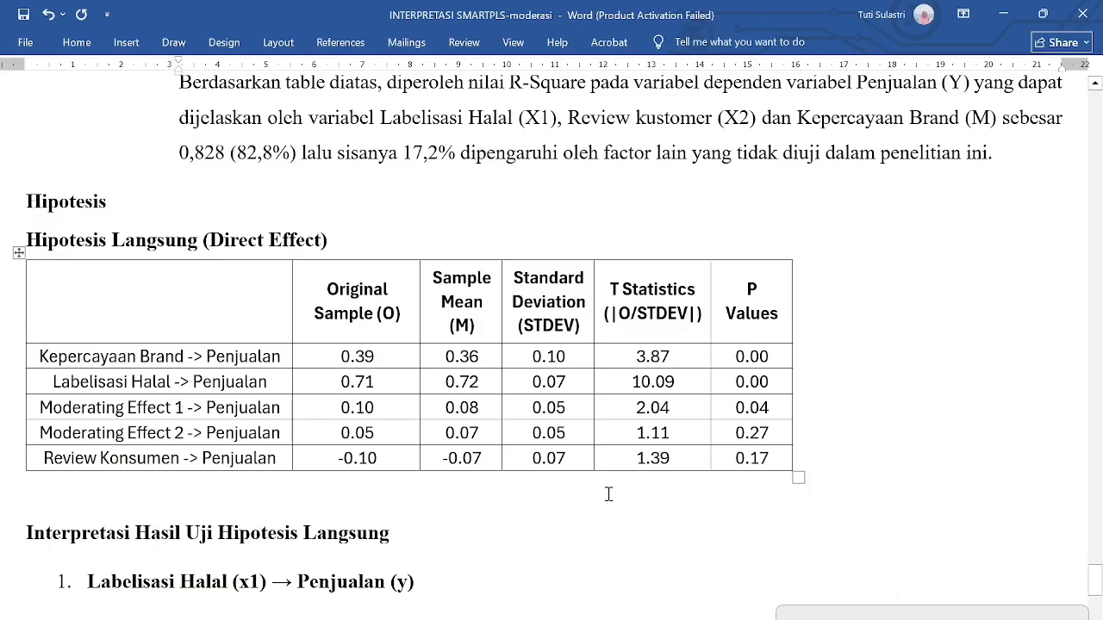